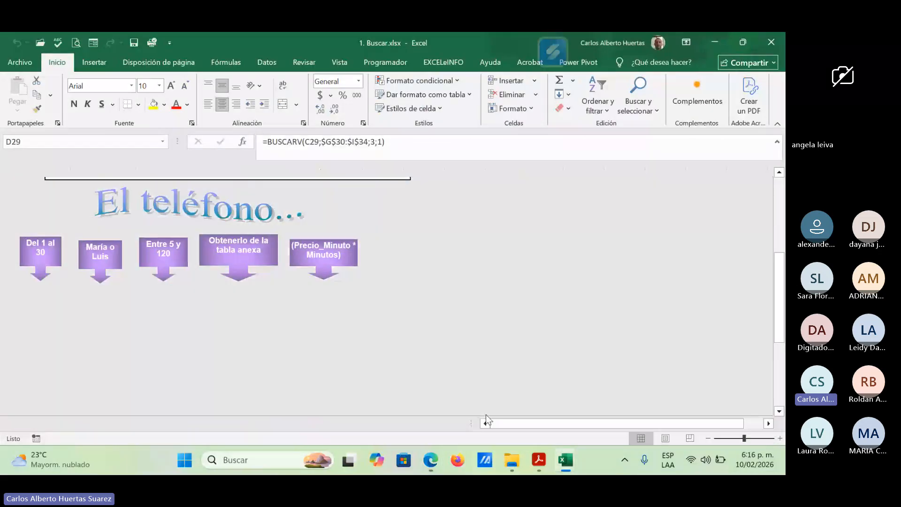
Step: Switch to the 1. Buscar.xlsx workbook in Excel and review the "El teléfono" problem statement, instructions and call table
click(486, 415)
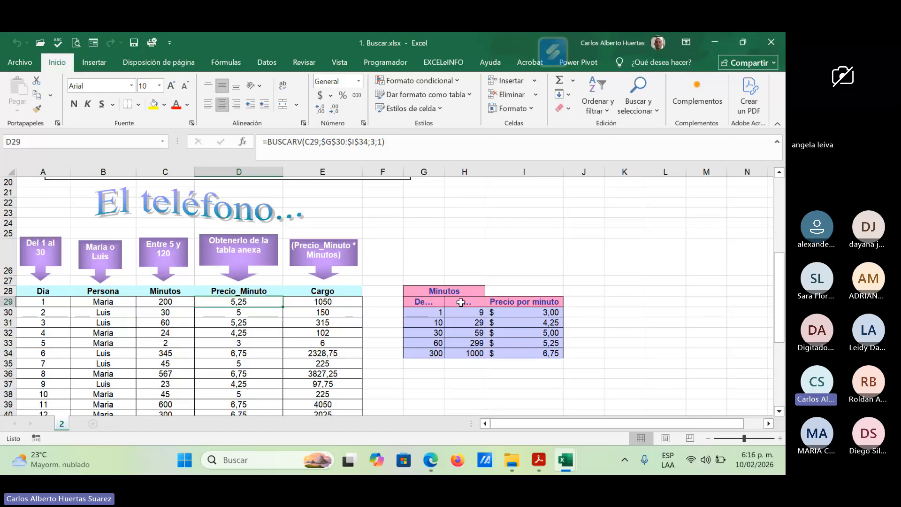
scroll(503, 260, up, 1)
scroll(503, 260, up, 3)
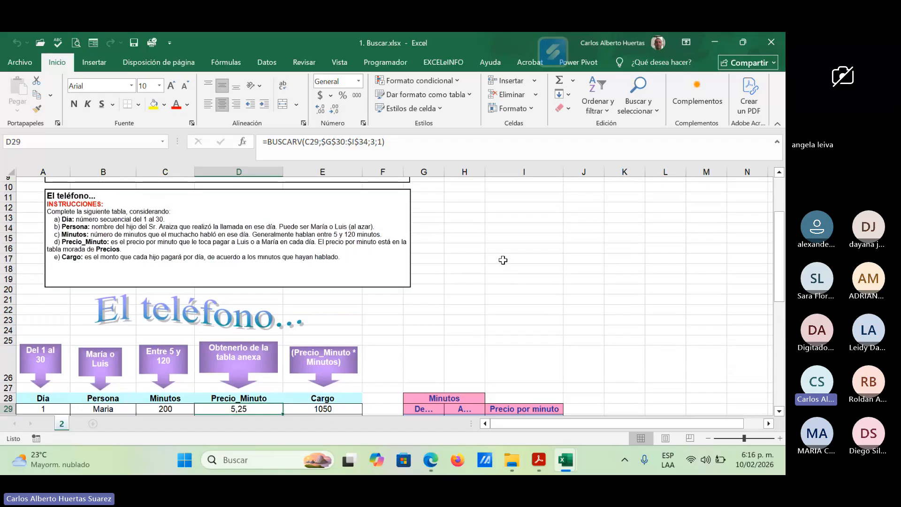
scroll(504, 261, up, 3)
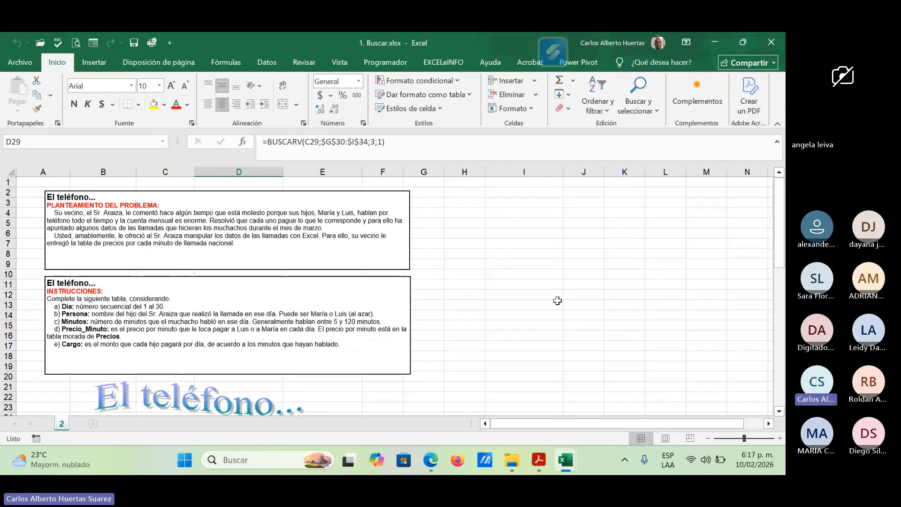
click(780, 439)
click(780, 438)
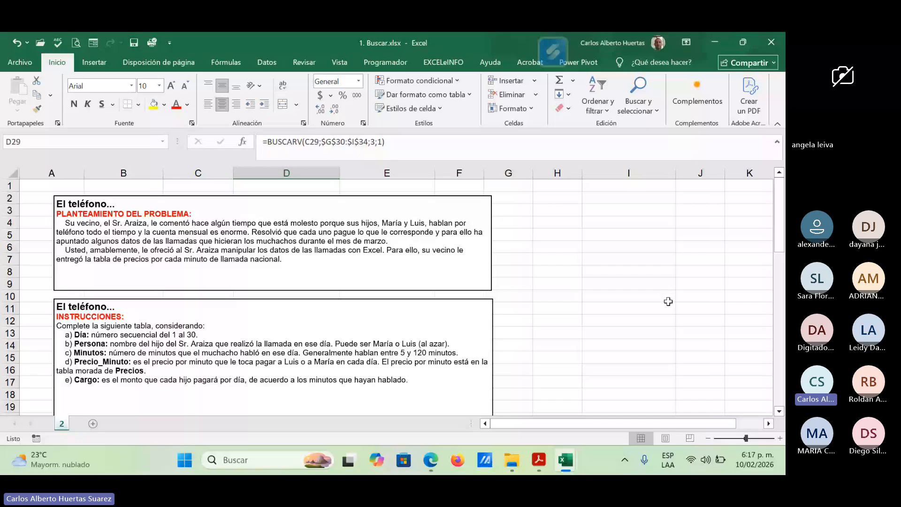
scroll(389, 329, down, 3)
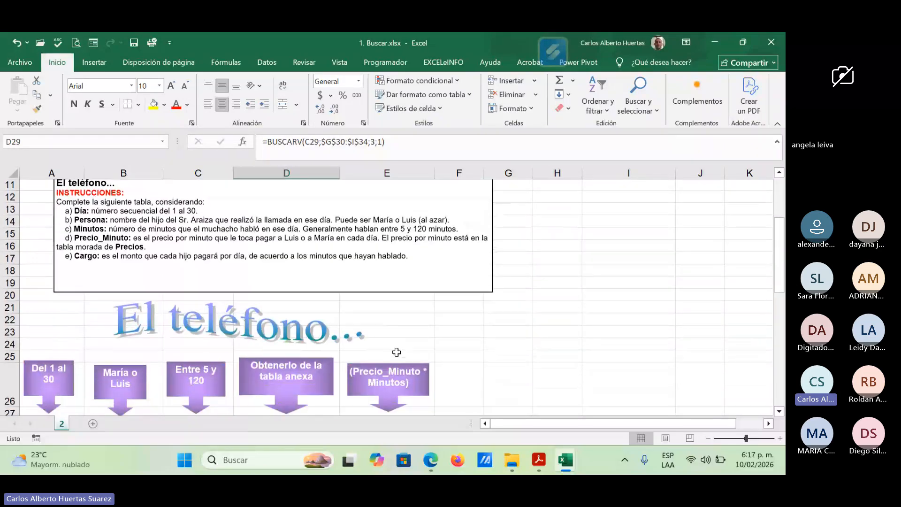
scroll(397, 352, down, 2)
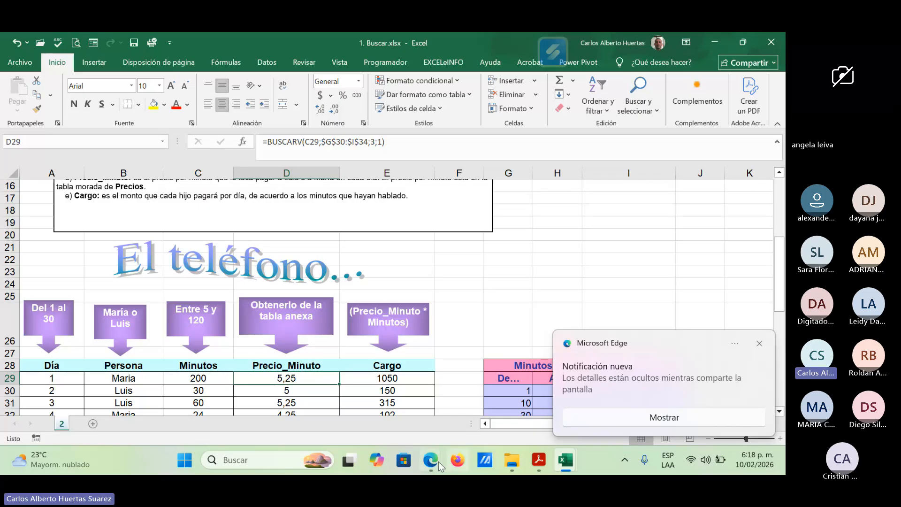
Step: Switch to the Teams meeting in Edge and check its participant list and the Excel course's WhatsApp group chat
mouse_move(433, 464)
click(362, 430)
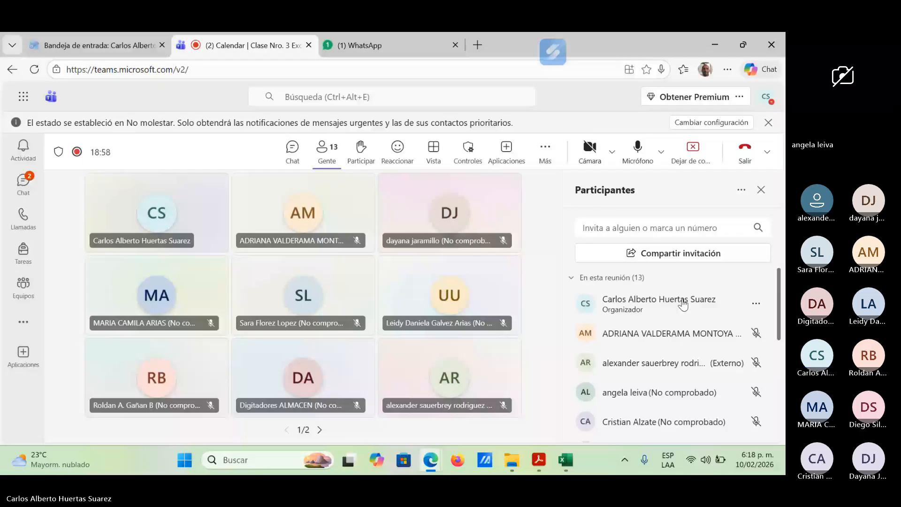
scroll(717, 337, down, 5)
scroll(694, 343, up, 5)
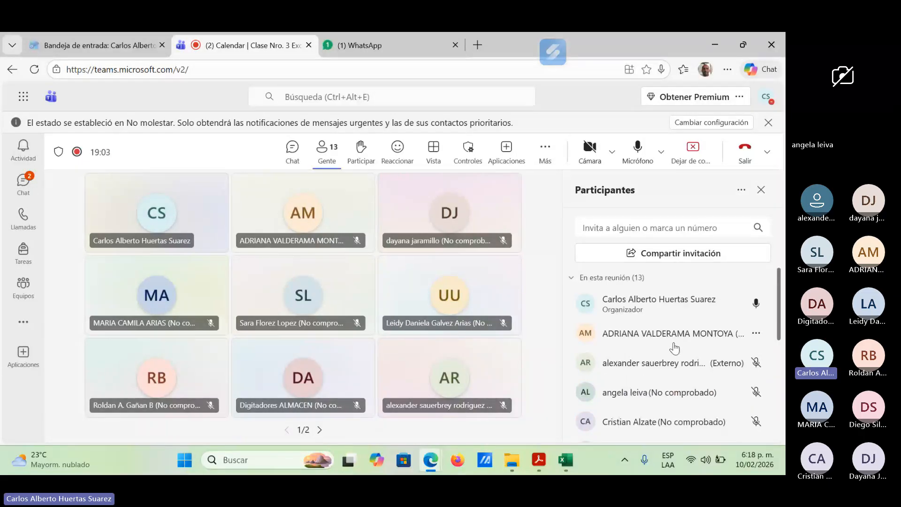
click(398, 44)
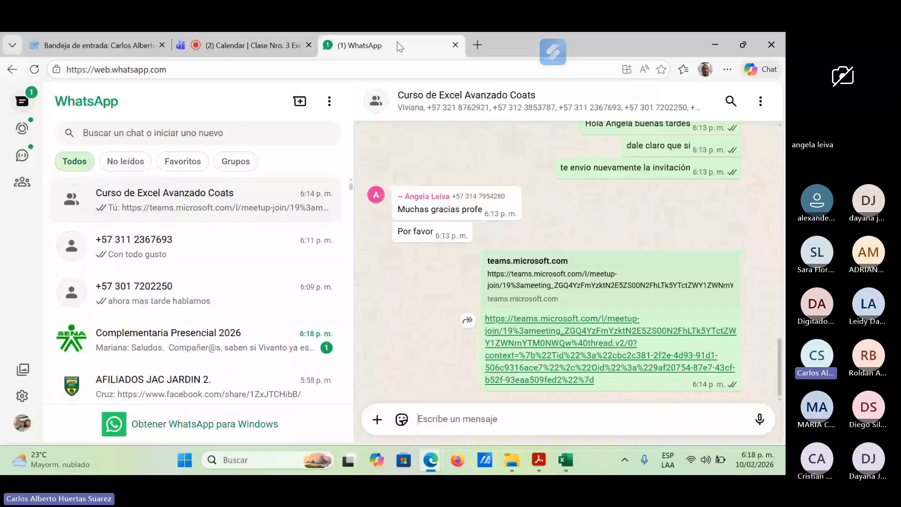
click(268, 45)
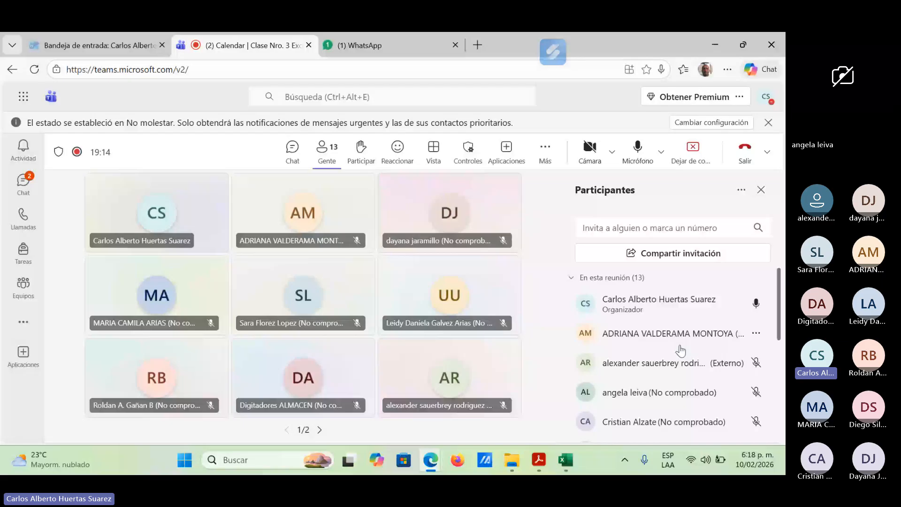
Step: Return to 1. Buscar.xlsx in Excel, and from there bring up the 2. Condiciones-ya.xlsx workbook
click(566, 463)
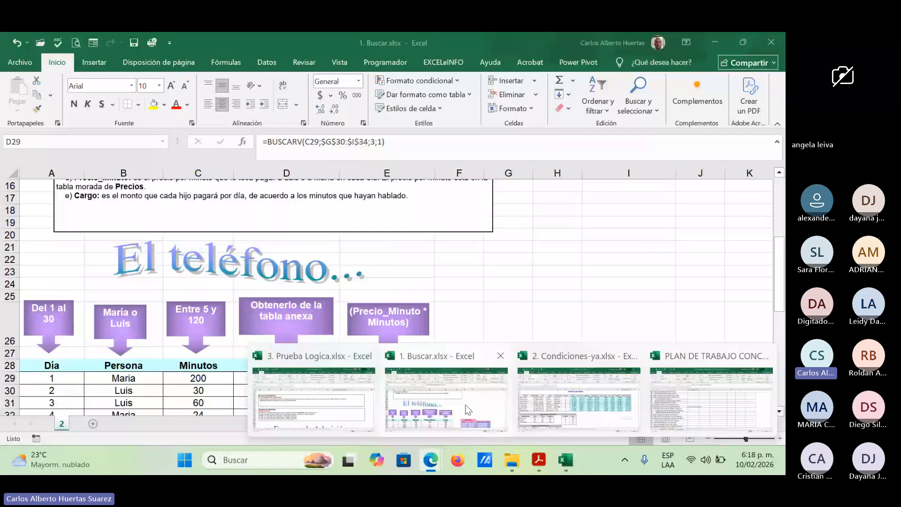
click(468, 410)
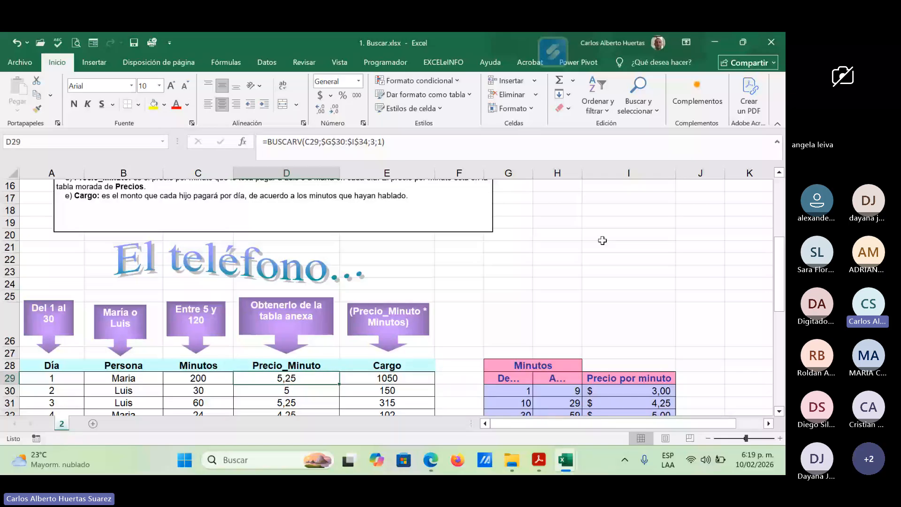
mouse_move(567, 465)
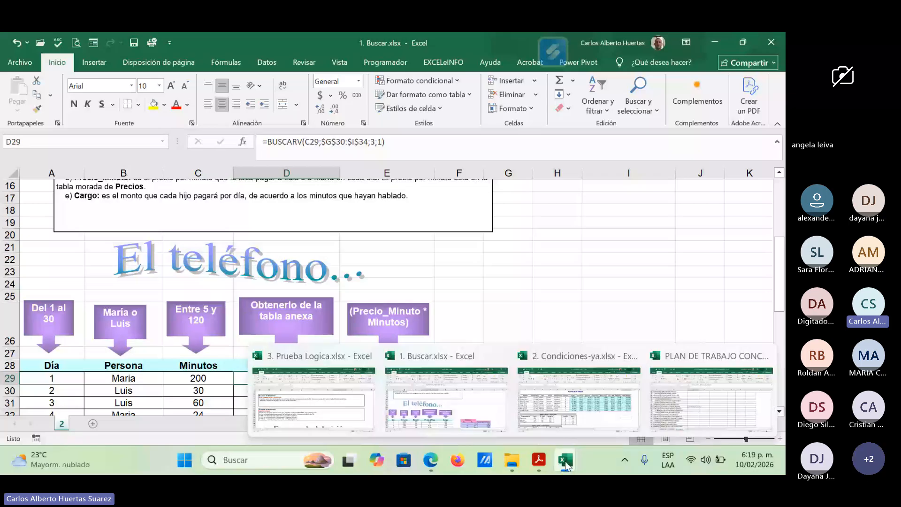
click(582, 420)
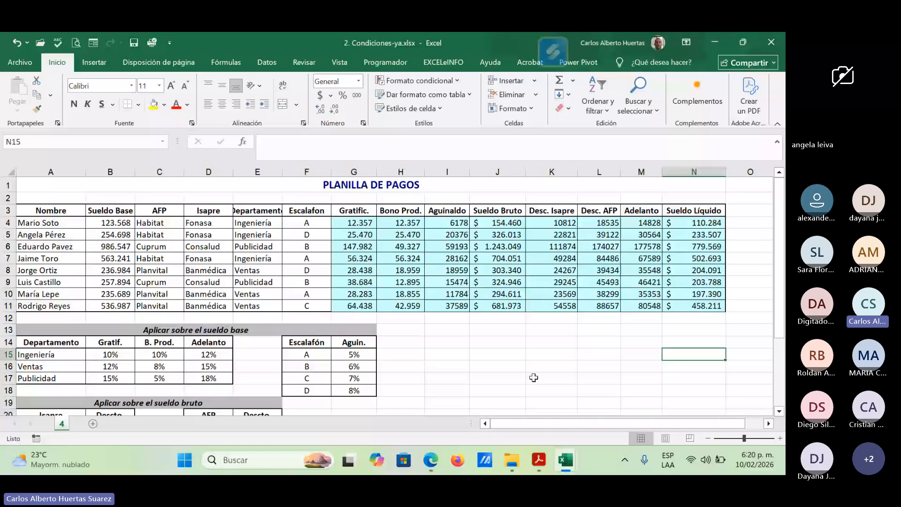
Step: Switch to the Teams meeting, mute the microphone and turn it back on
key(alt+Tab)
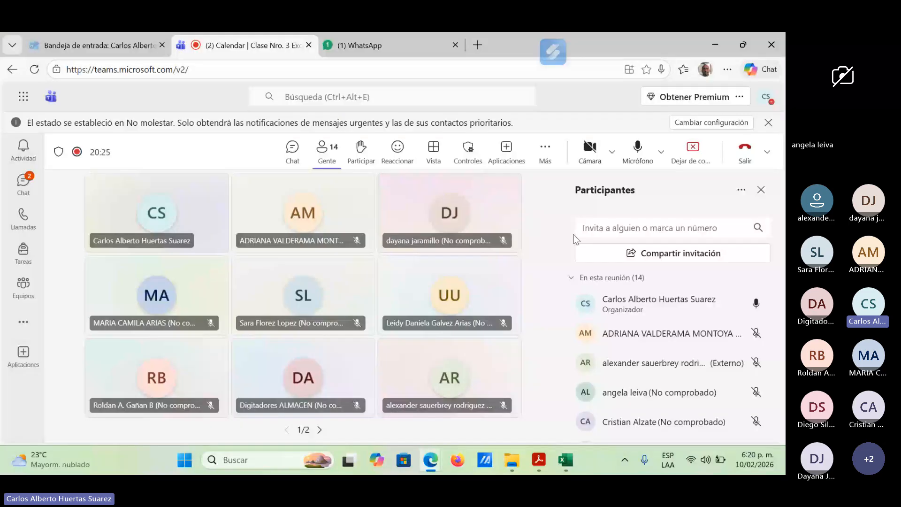
click(638, 153)
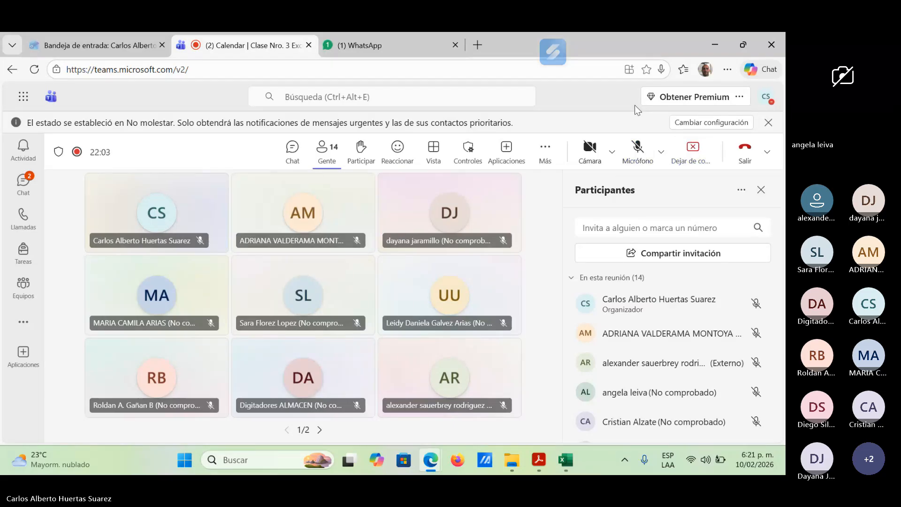
click(646, 161)
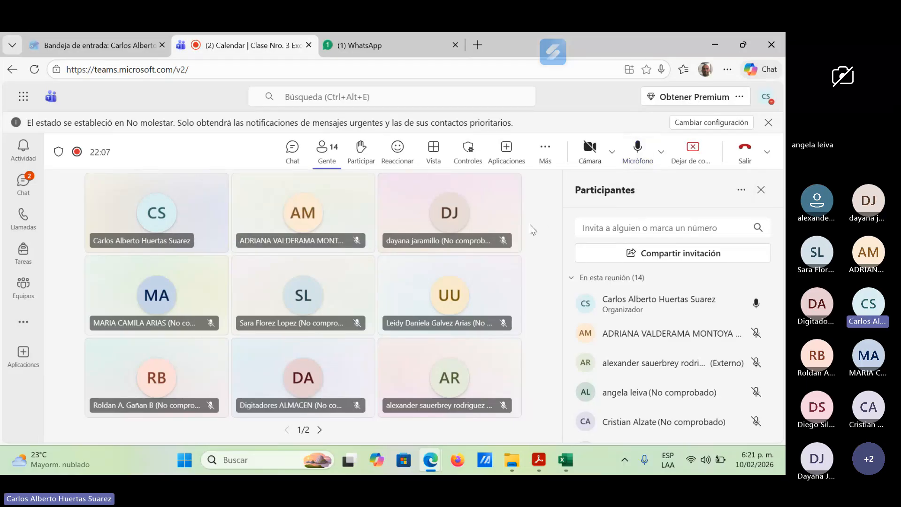
Step: Switch to 2. Condiciones-ya.xlsx in Excel and inspect the lookup range and column index of the Gratific. formula in G4, leaving without edits
mouse_move(566, 461)
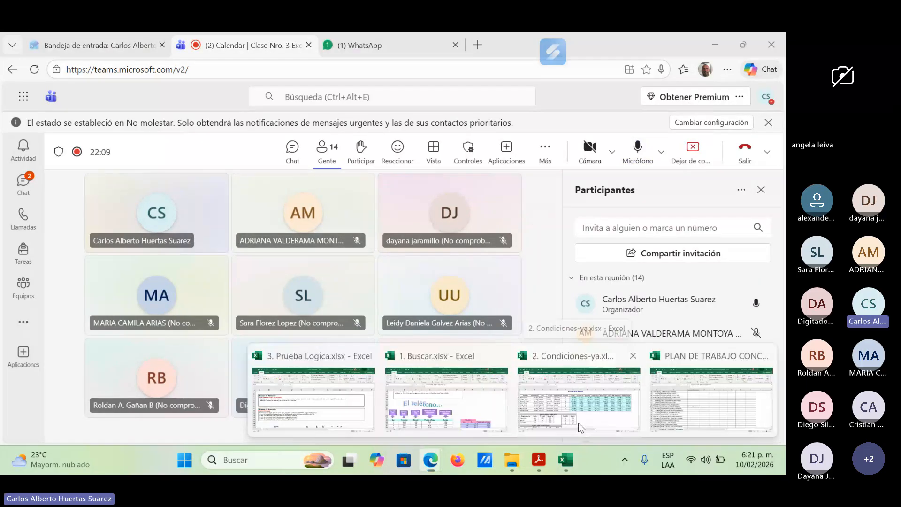
click(579, 422)
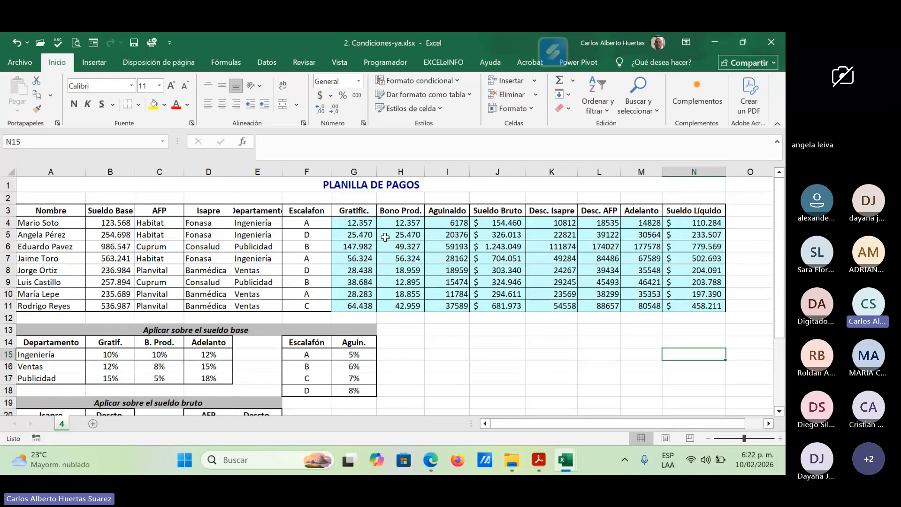
click(365, 224)
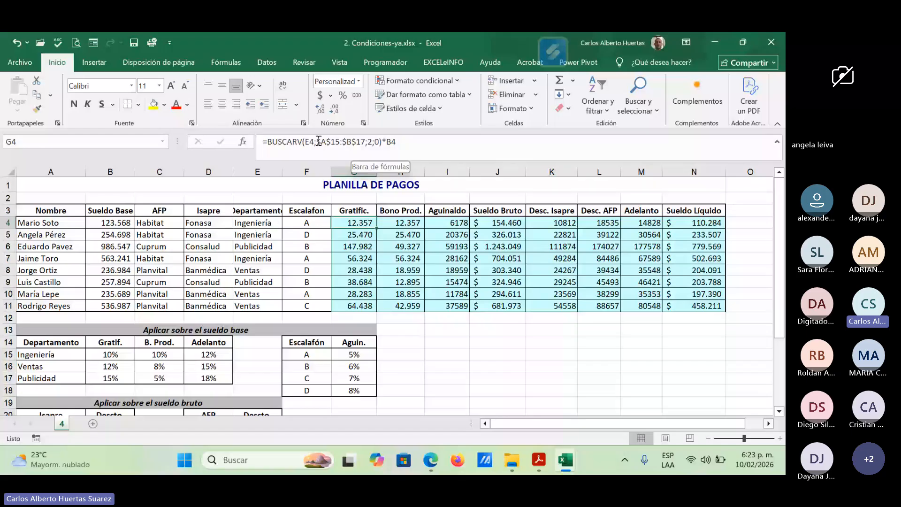
drag(319, 141, 365, 141)
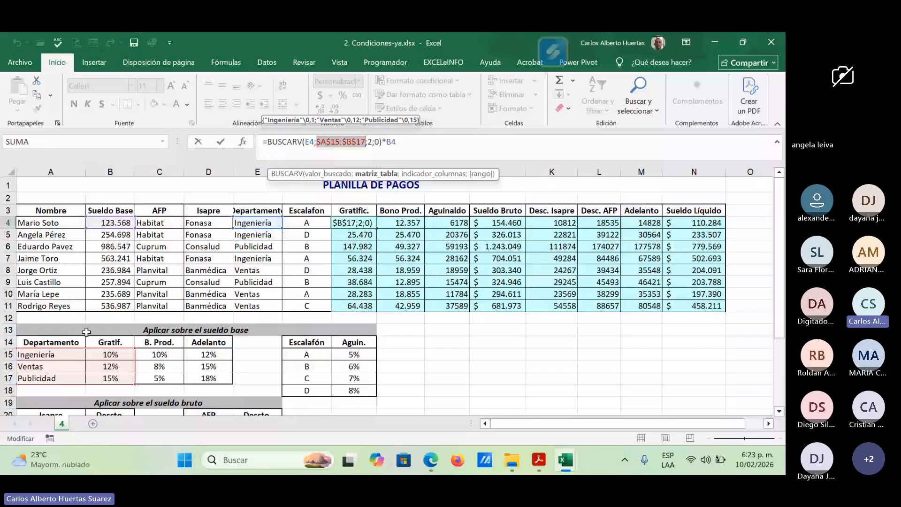
key(Right)
key(Right)
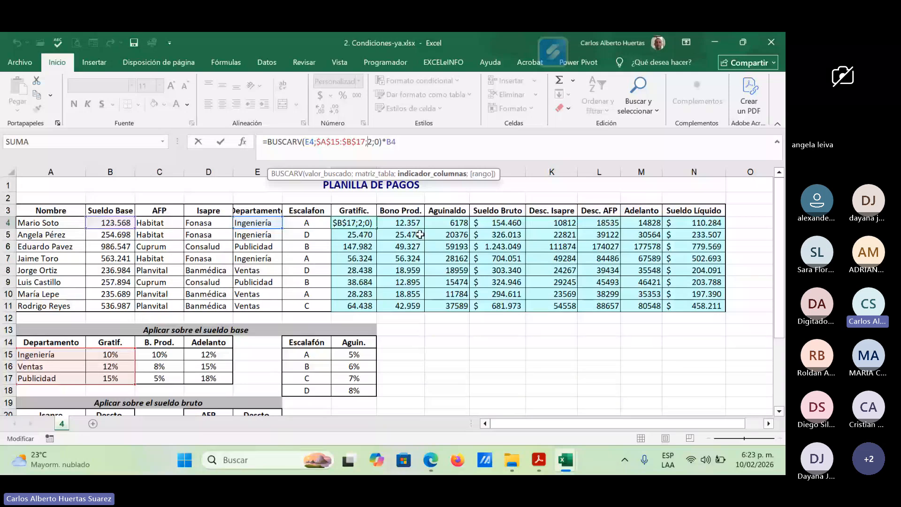
click(404, 212)
key(Escape)
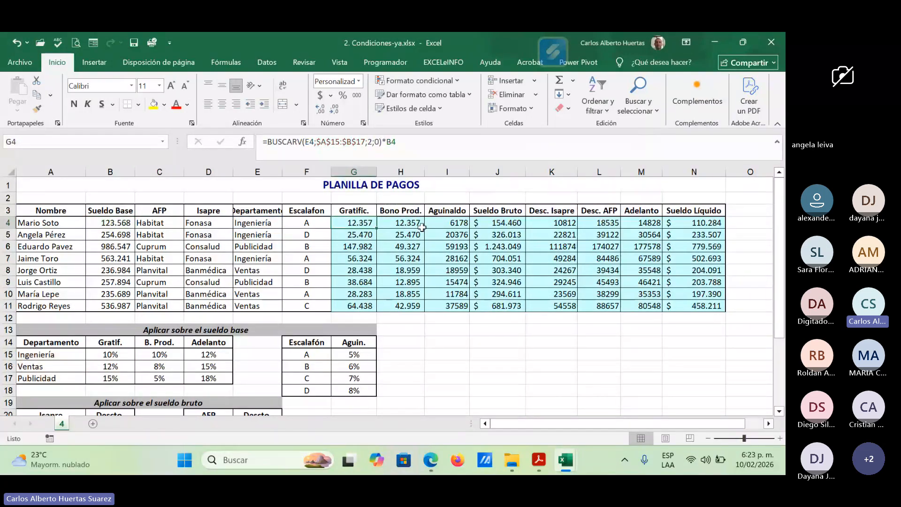
Step: Inspect the lookup range and column index of the Bono Prod. formula in H4, leaving without edits
click(407, 225)
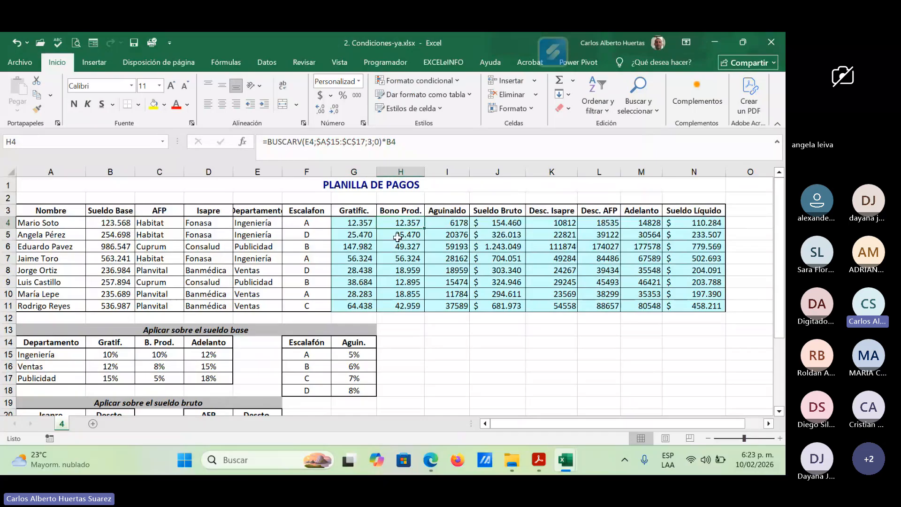
drag(316, 142, 360, 143)
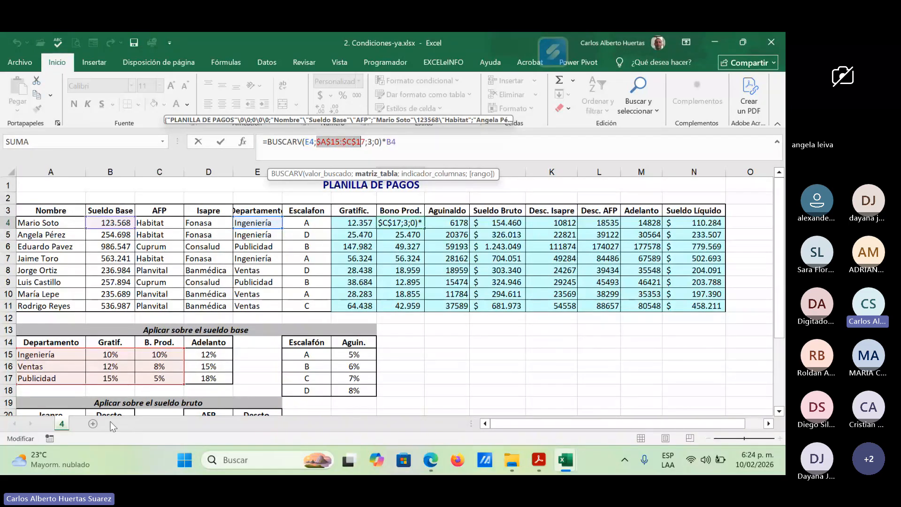
click(368, 142)
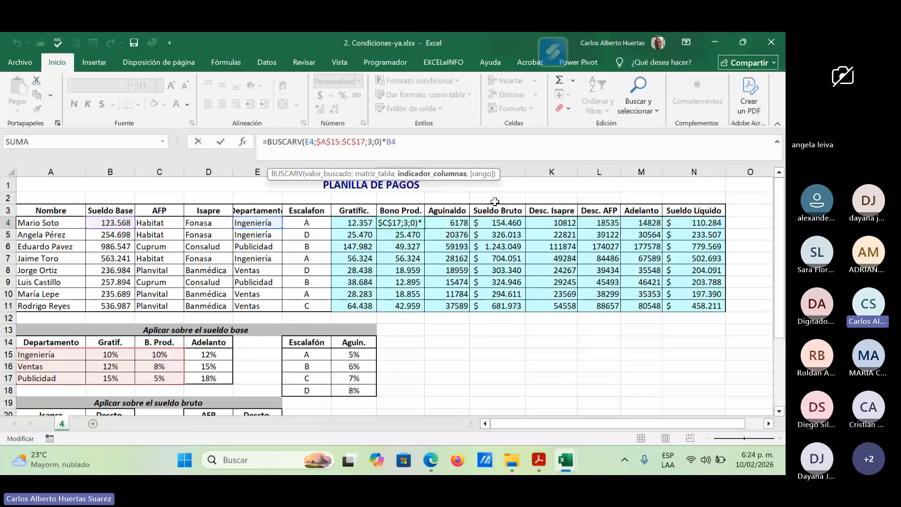
click(453, 221)
key(Escape)
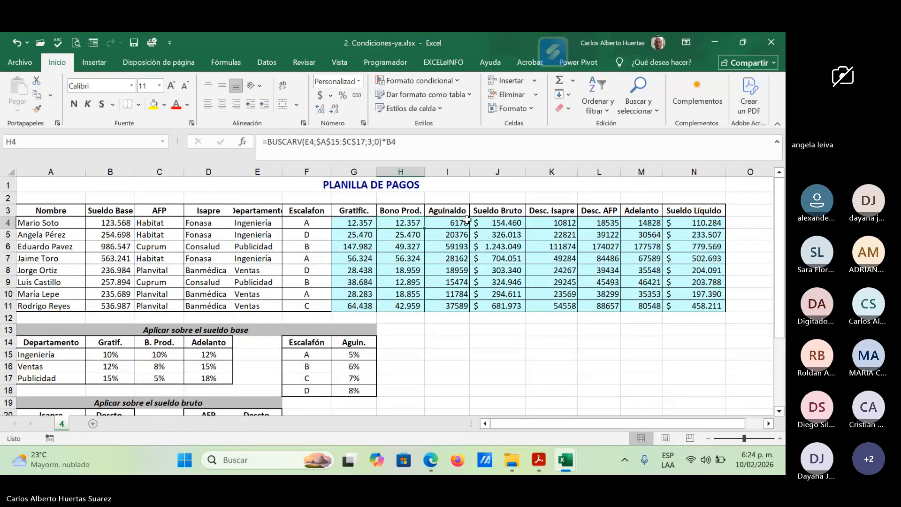
Step: Examine the Aguinaldo formula in I4, compare it with the formulas in G4 and H4, and view the Sueldo Bruto formula in J4
key(Right)
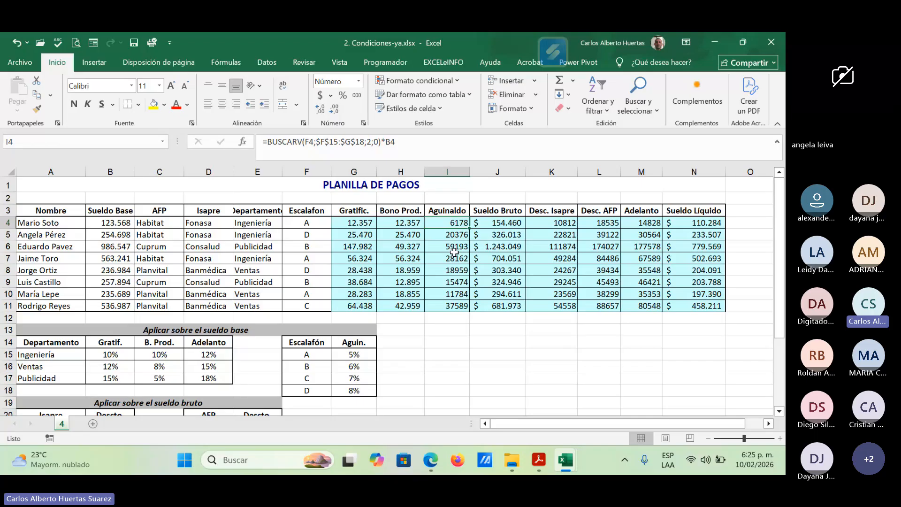
key(Left)
key(Left)
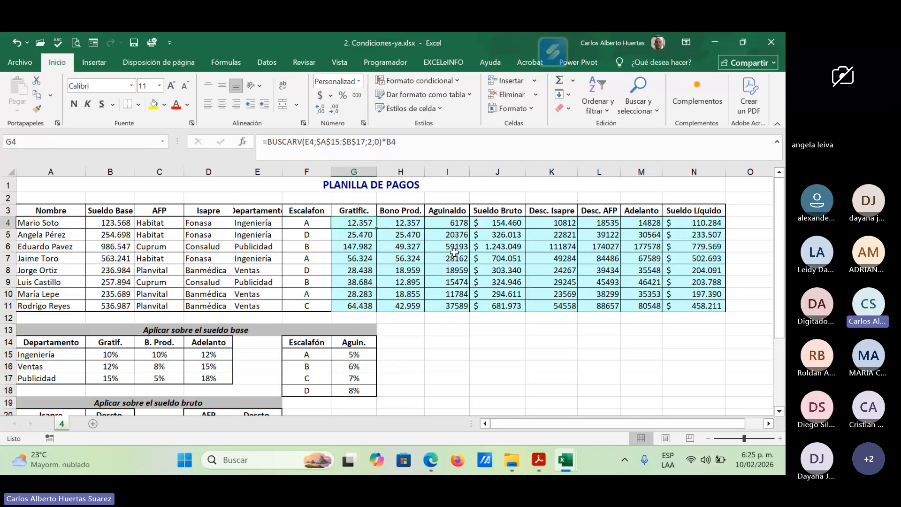
key(Right)
key(Right)
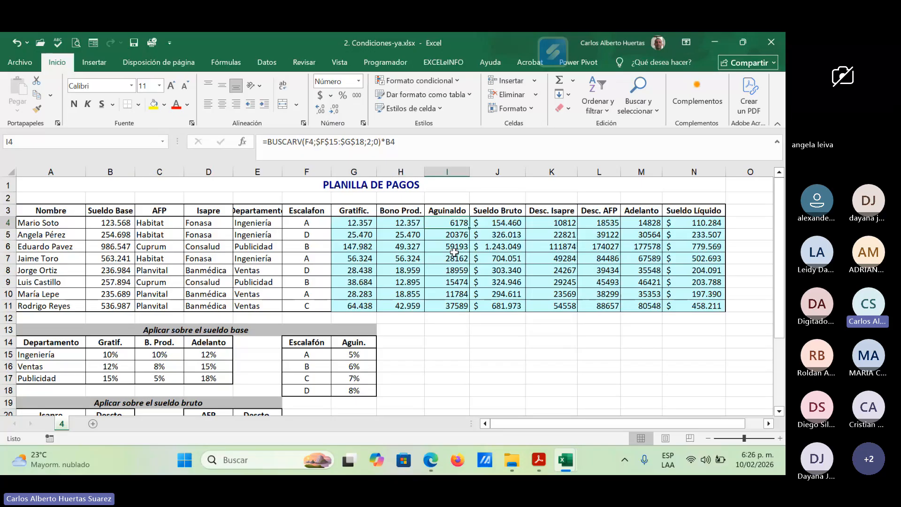
key(Right)
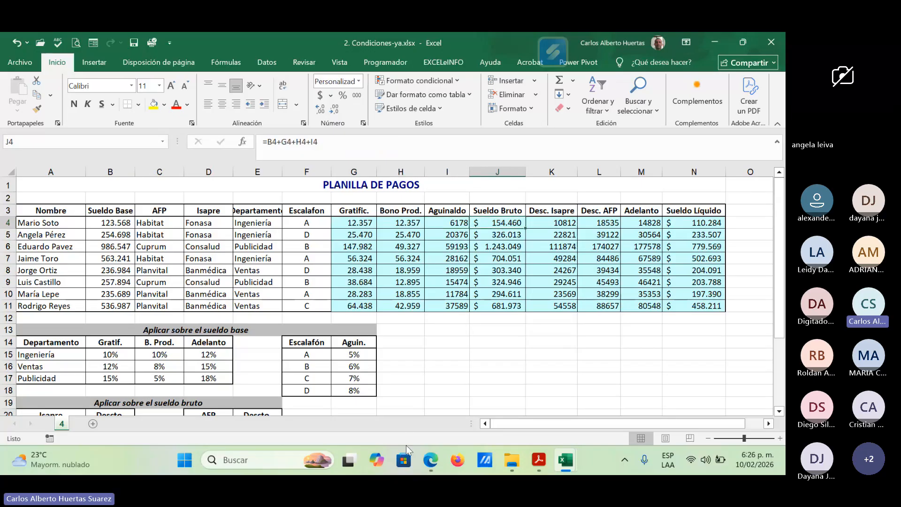
Step: Switch to the Teams meeting in Edge, admit the participant waiting in the lobby, and return to the payroll workbook in Excel
click(431, 461)
click(399, 410)
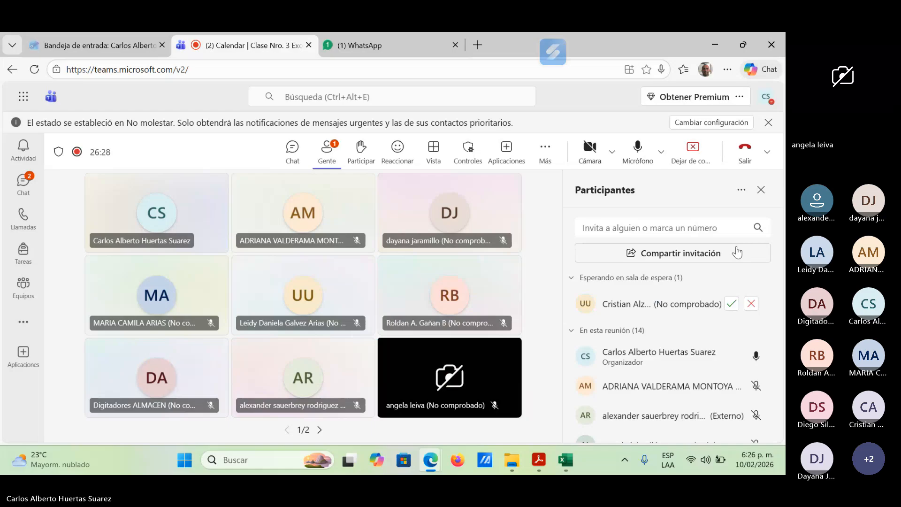
click(731, 306)
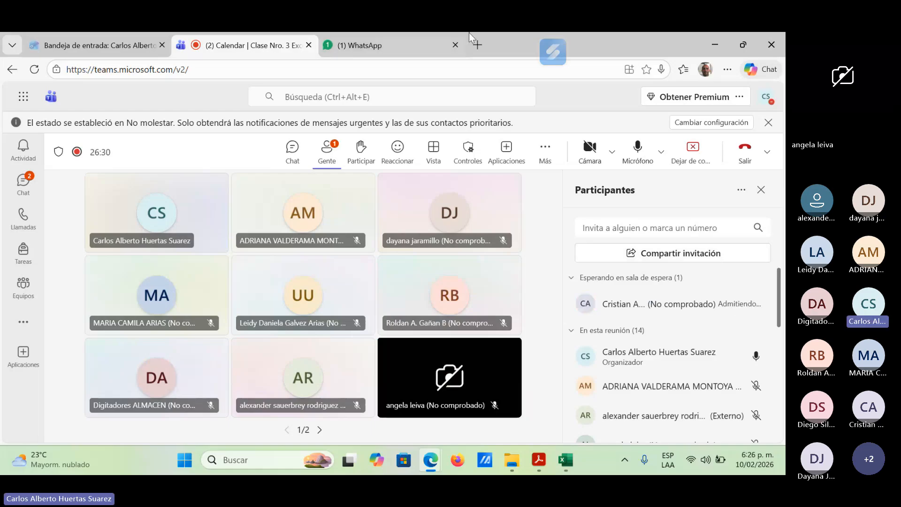
click(721, 41)
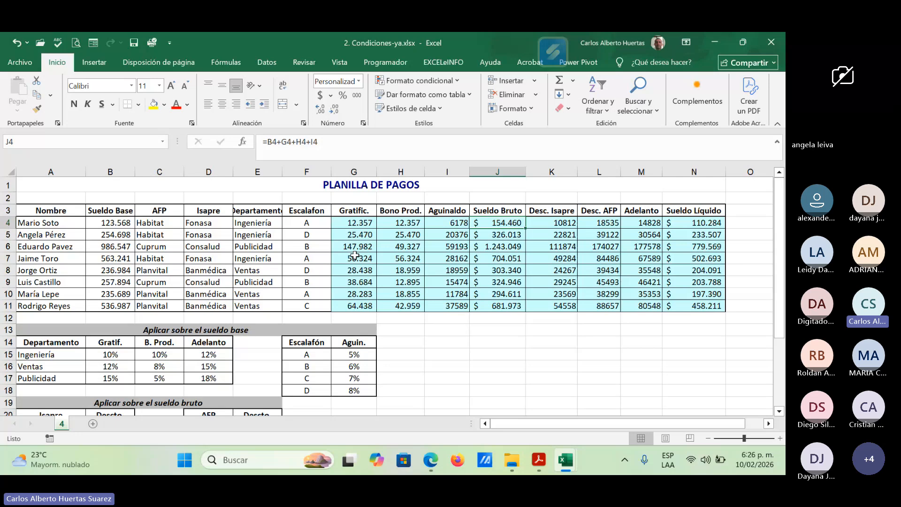
Step: Compare the payroll columns with the rate tables below, and view the Desc. AFP, Adelanto and Sueldo Líquido formulas in L5, M4 and N4
scroll(291, 355, down, 1)
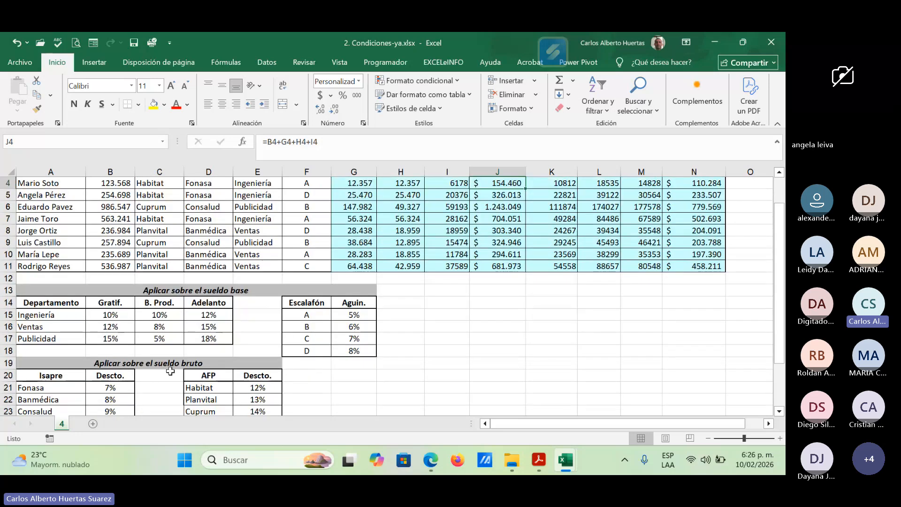
scroll(503, 338, up, 1)
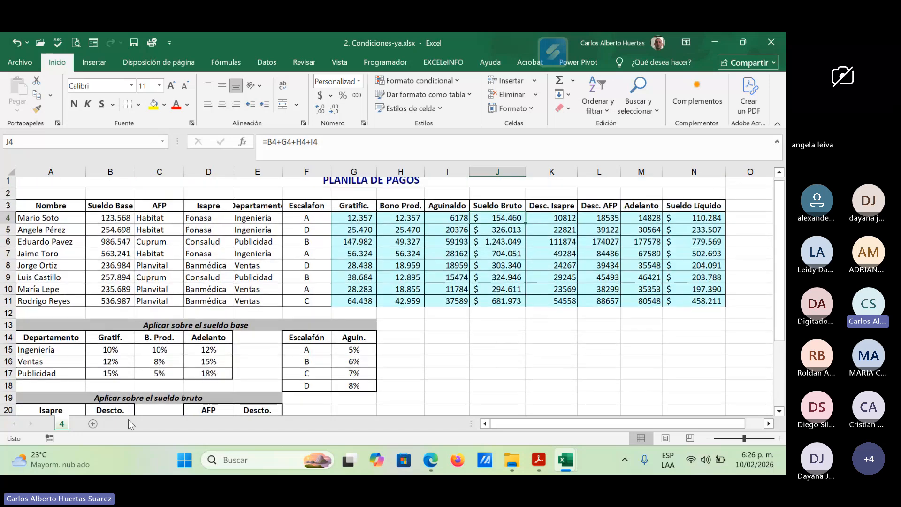
scroll(187, 394, down, 1)
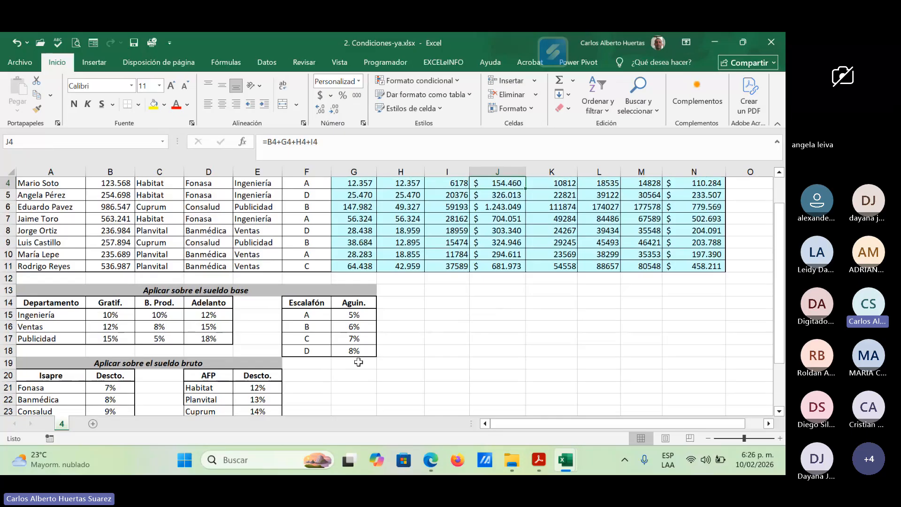
scroll(359, 362, up, 1)
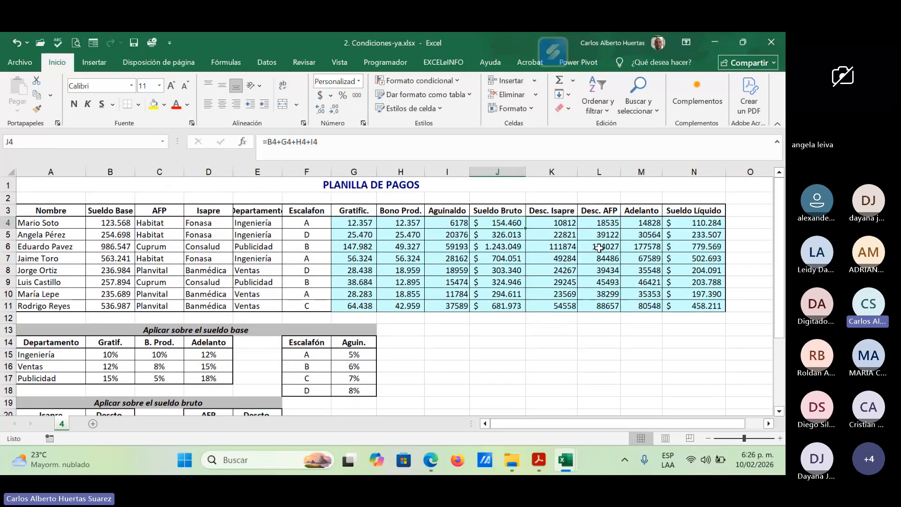
scroll(599, 248, down, 1)
scroll(458, 340, up, 1)
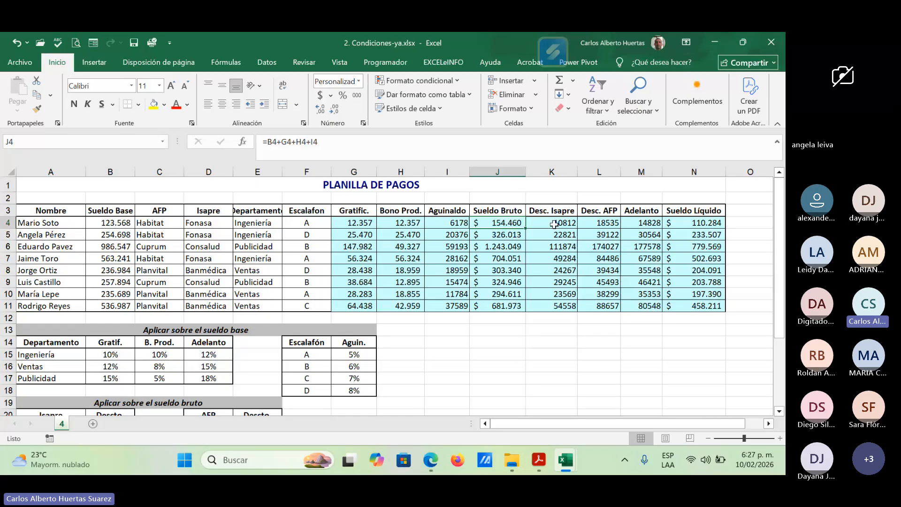
click(603, 235)
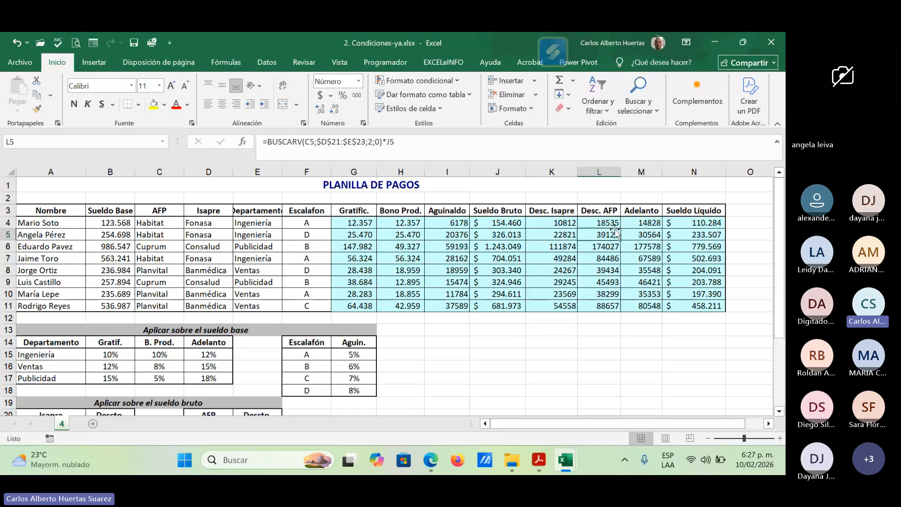
click(646, 222)
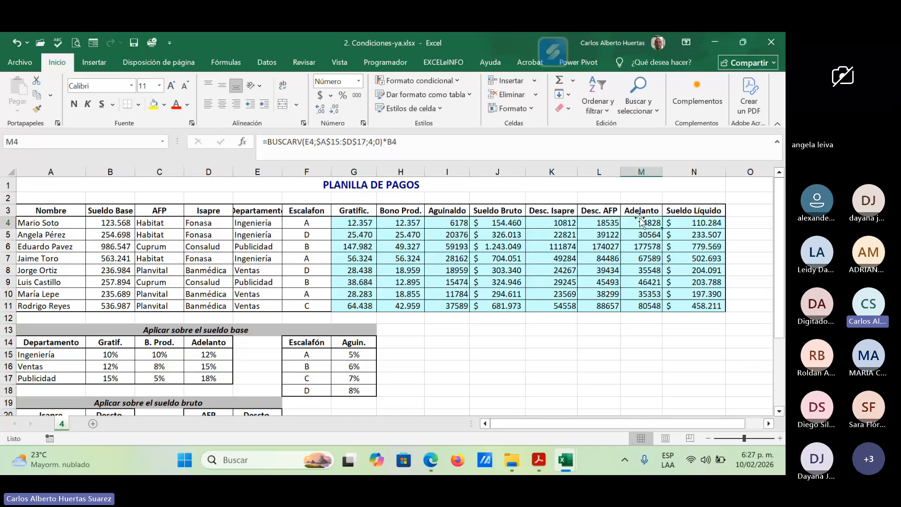
click(697, 223)
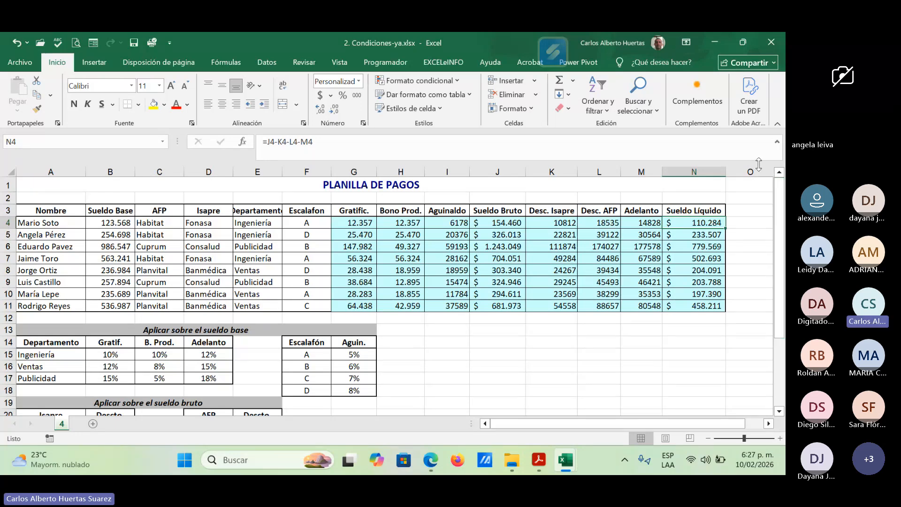
Step: Minimize the payroll workbook and bring up 3. Prueba Logica.xlsx in Excel
click(717, 38)
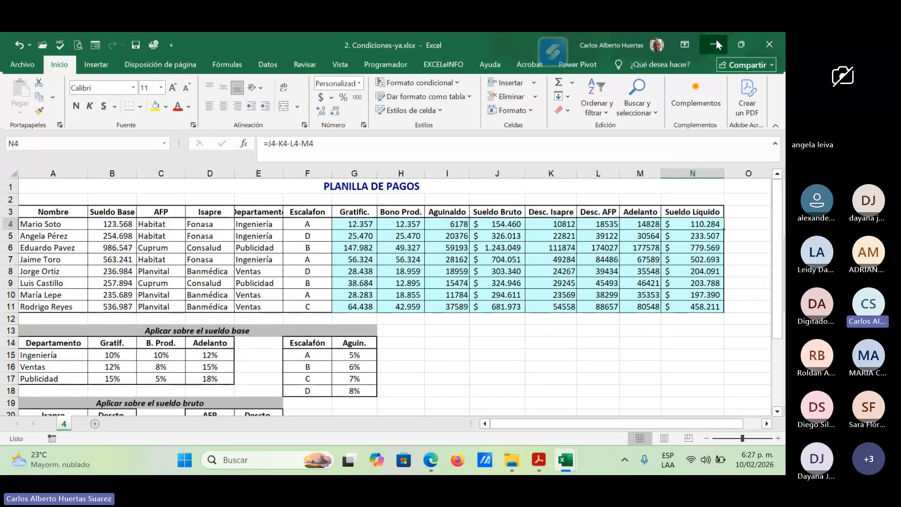
mouse_move(514, 466)
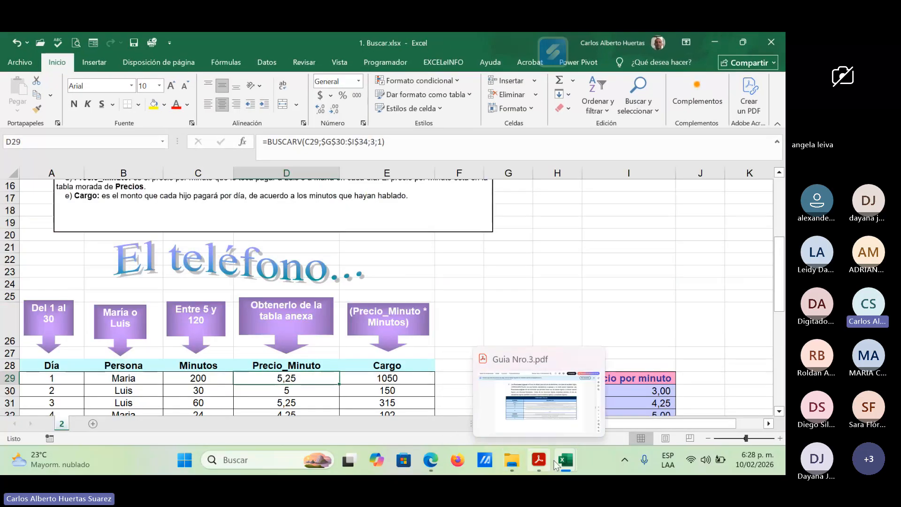
mouse_move(566, 461)
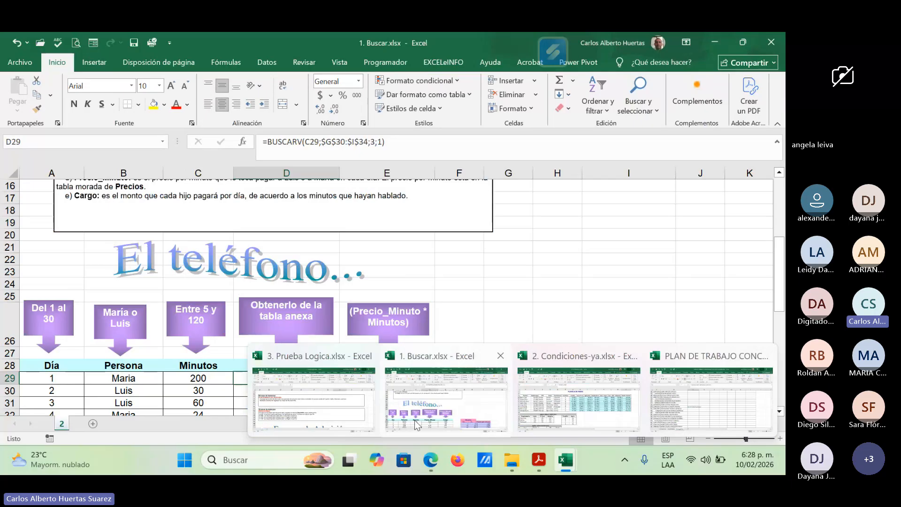
click(368, 360)
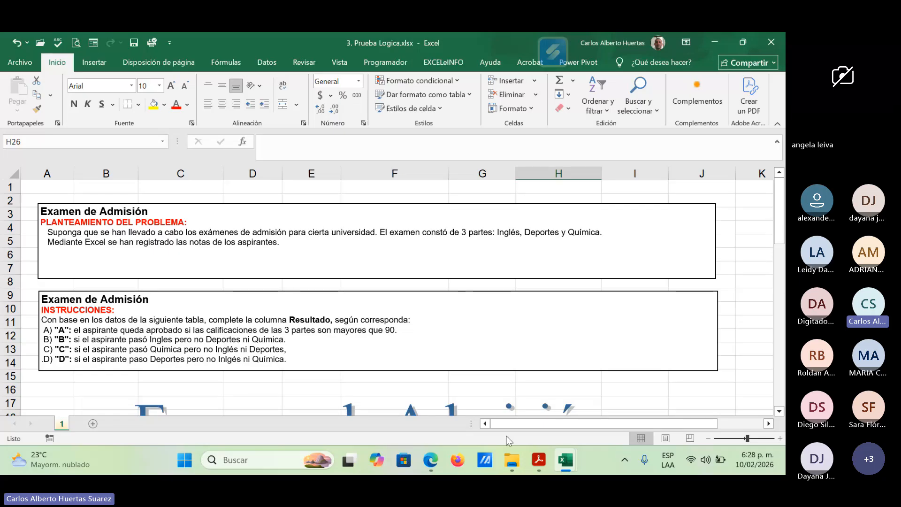
Step: Close the workbooks 2. Condiciones-ya.xlsx and 1. Buscar.xlsx, leaving 3. Prueba Logica.xlsx open
click(566, 461)
click(579, 421)
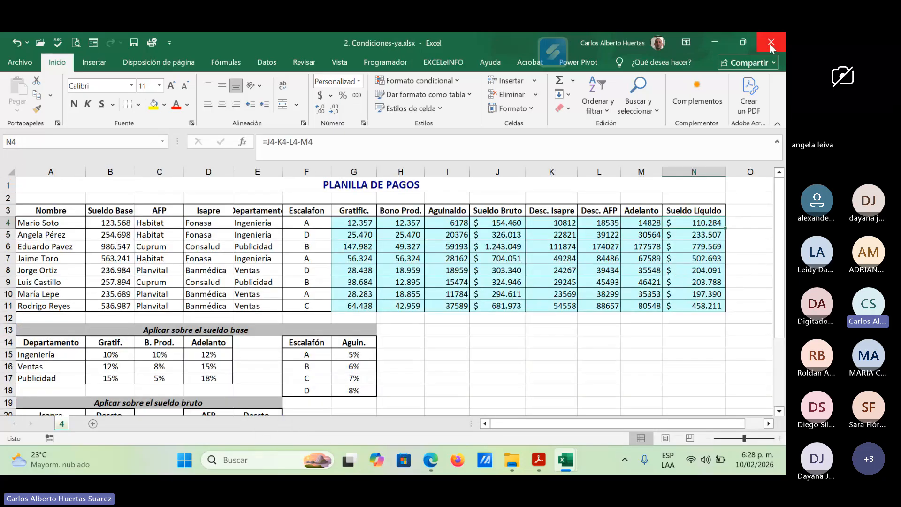
click(772, 43)
click(565, 460)
click(563, 395)
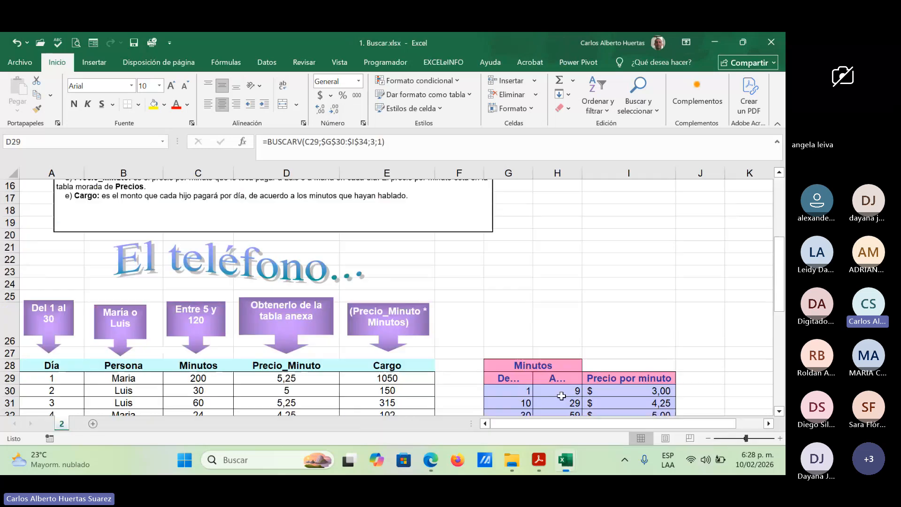
click(771, 42)
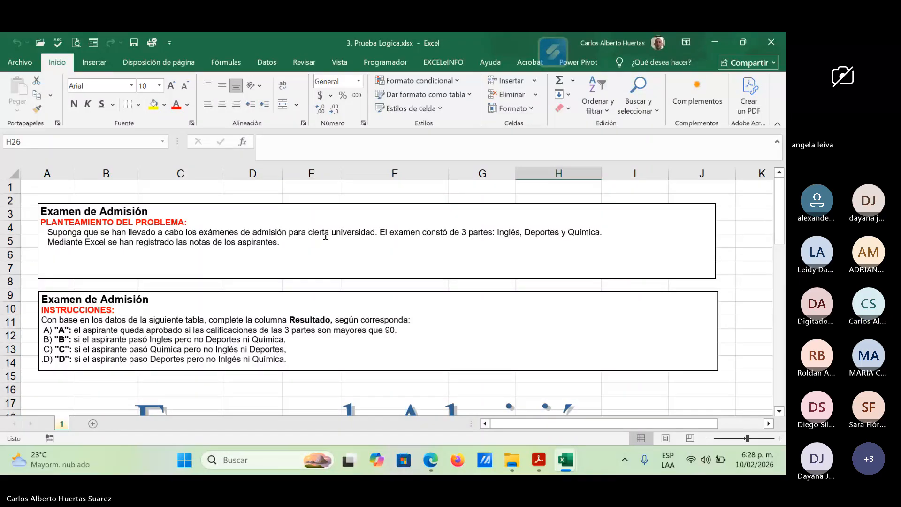
Step: Review the Examen de Admisión instructions for the Resultado column and the first applicant's Ingles and Quimica scores in row 23
scroll(298, 314, down, 2)
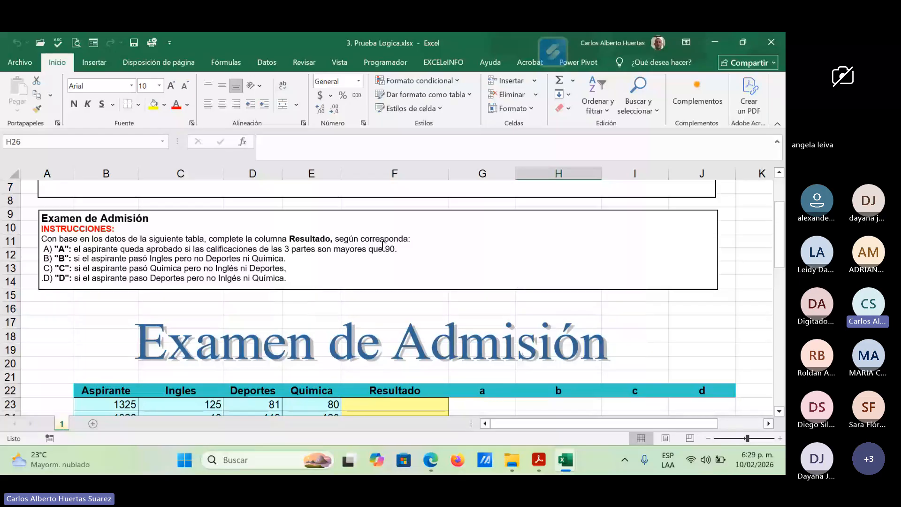
scroll(383, 246, down, 1)
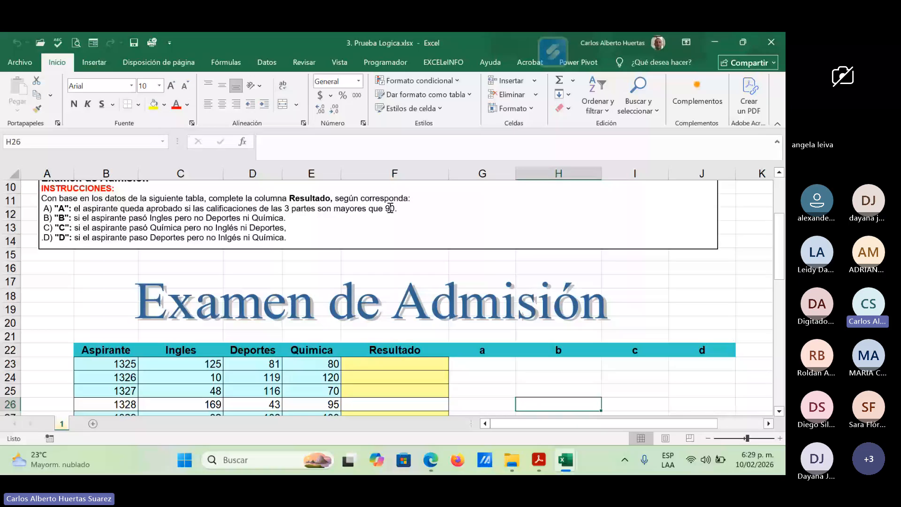
click(314, 210)
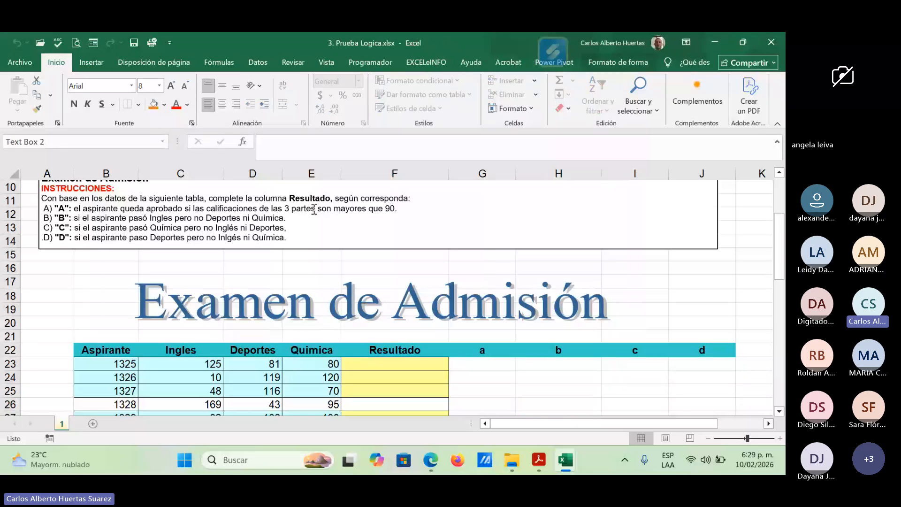
double_click(314, 210)
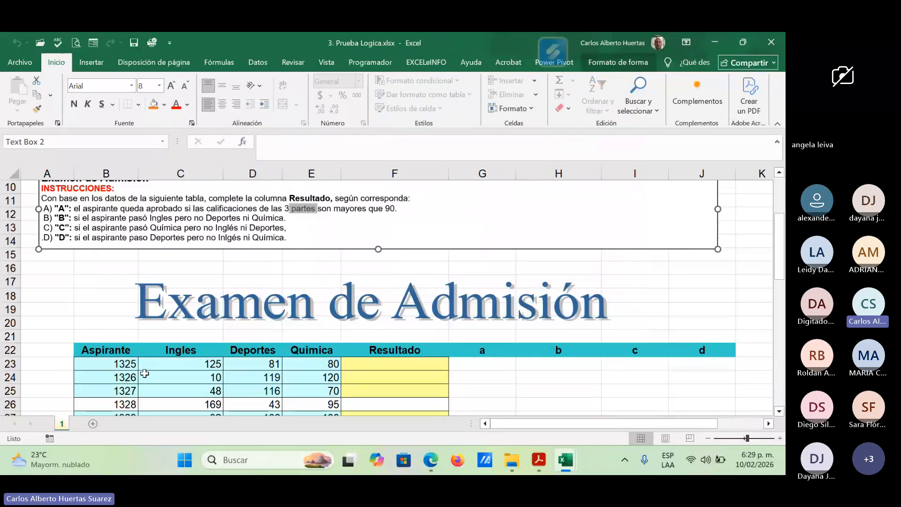
click(113, 360)
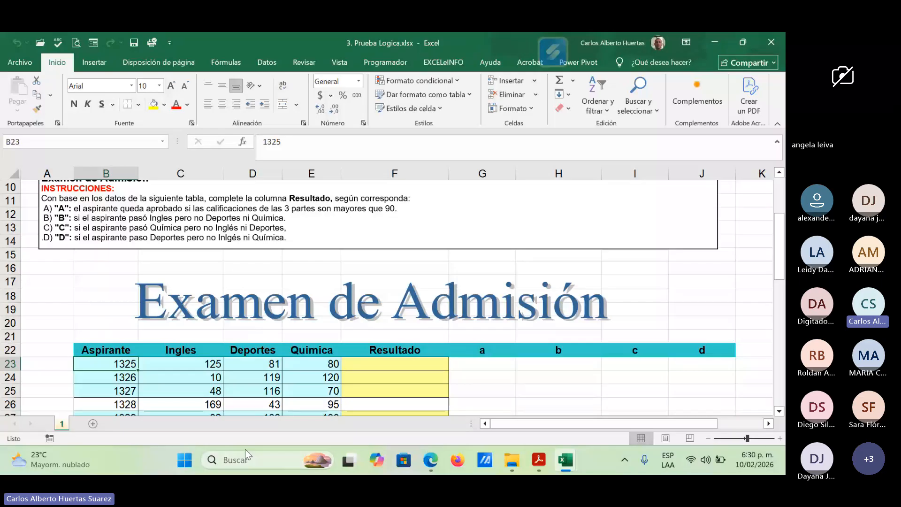
click(219, 366)
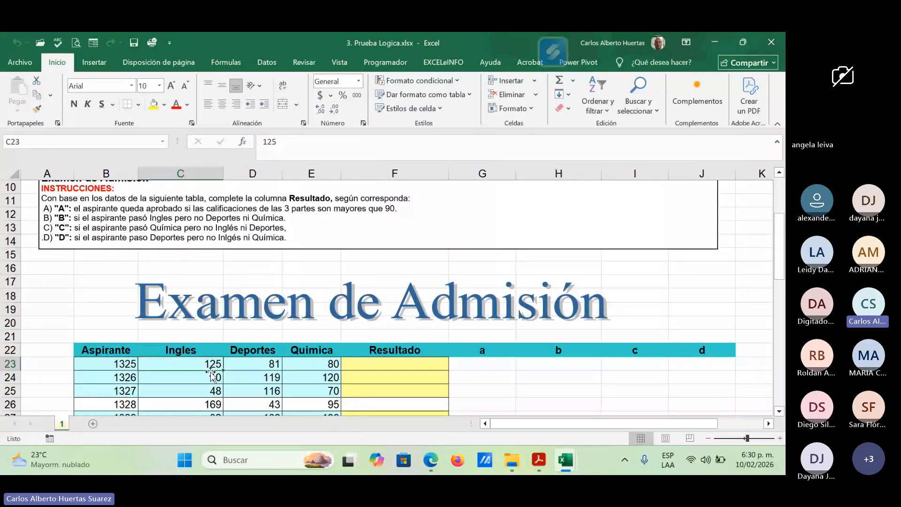
click(323, 367)
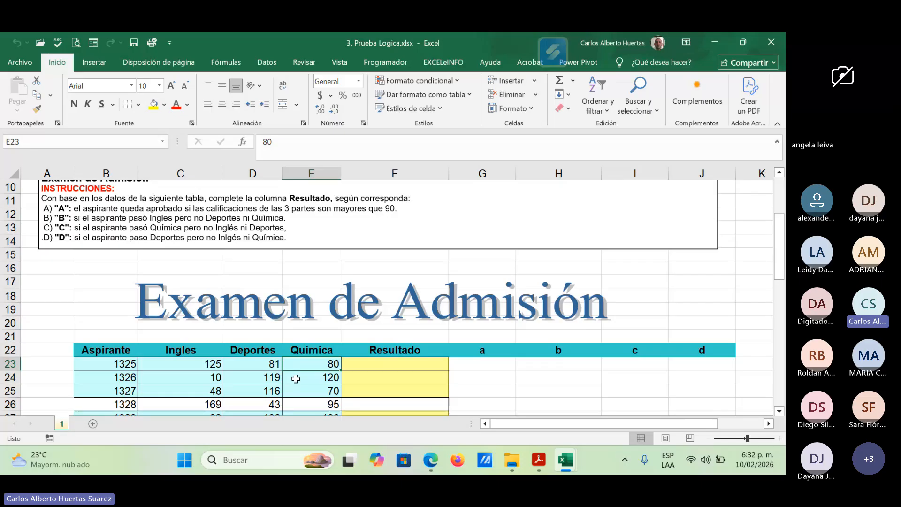
Step: Switch to Guia Nro.3.pdf in Acrobat and examine the SI and O entries in the Funciones Lógicas table, leaving nothing selected
click(538, 462)
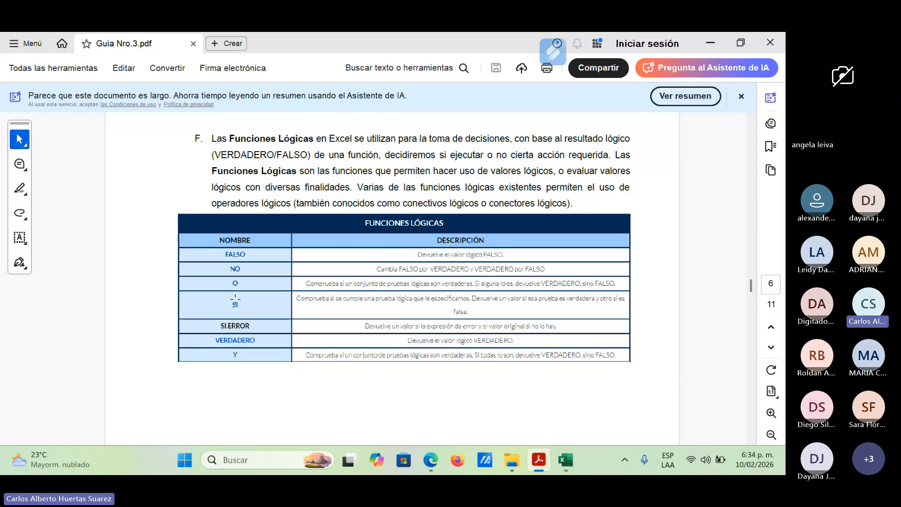
drag(236, 299, 232, 313)
click(258, 307)
click(258, 306)
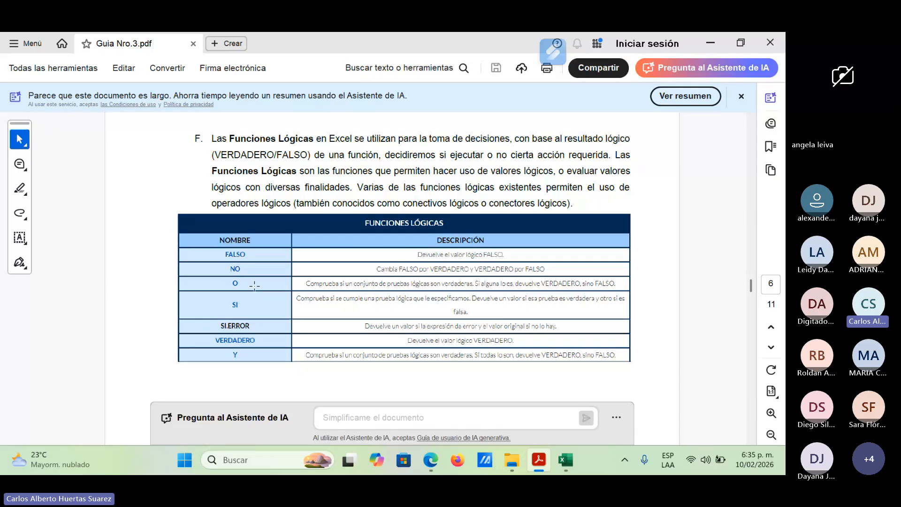
drag(246, 281, 225, 289)
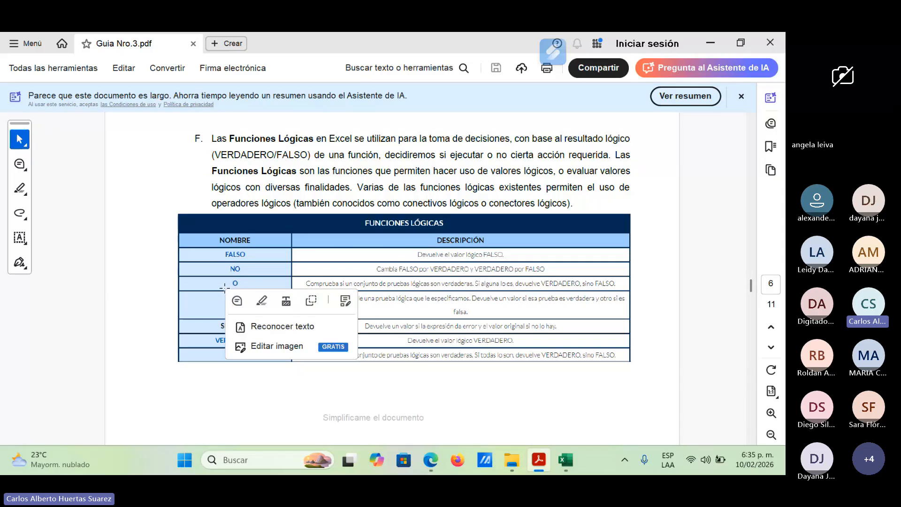
click(261, 286)
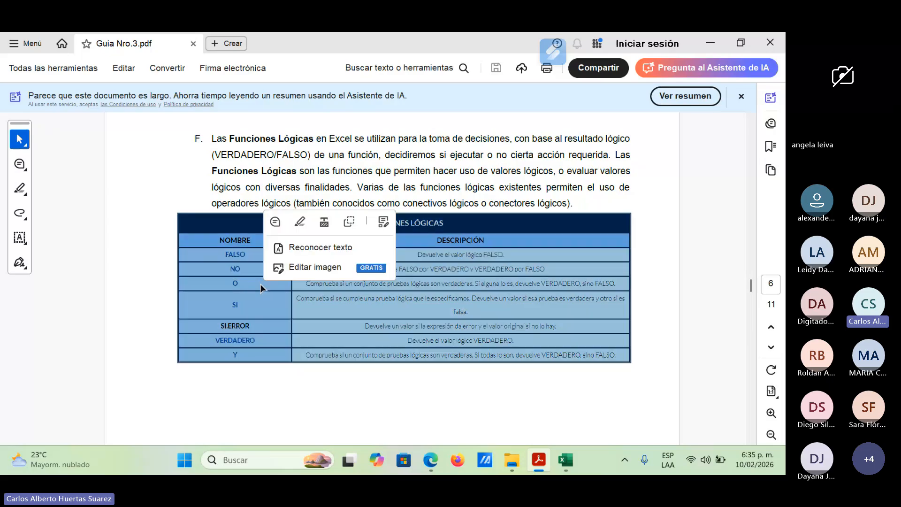
click(261, 289)
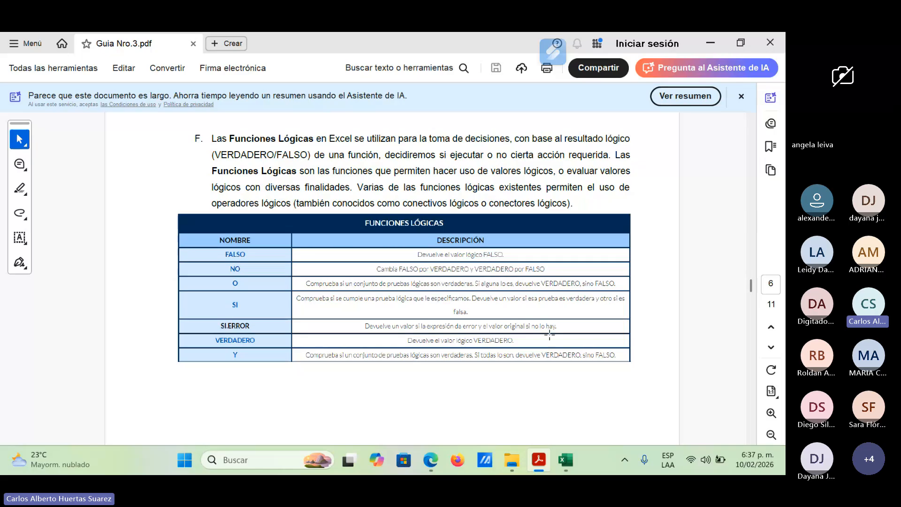
Step: Read the guide's page 7 descriptions of Función SI, Función Y, Función O and Función SI ANIDADA
scroll(422, 329, down, 2)
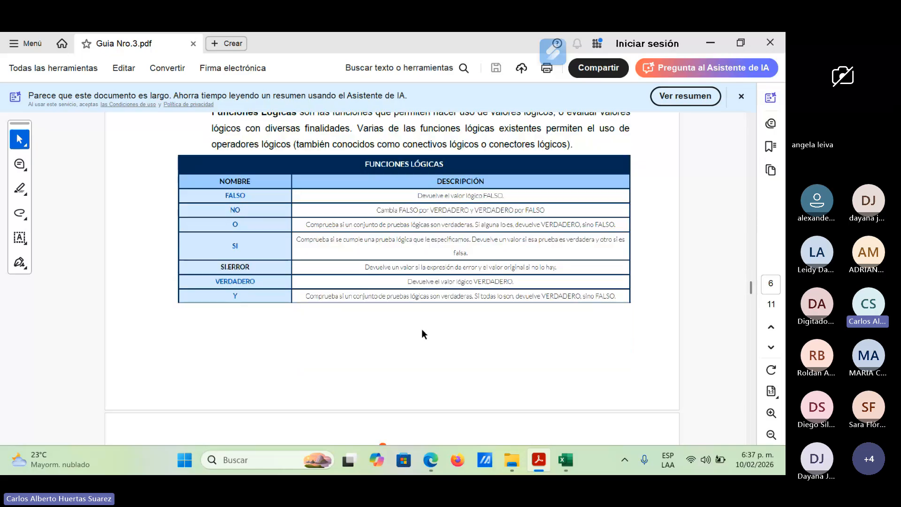
scroll(422, 328, down, 3)
scroll(424, 331, down, 4)
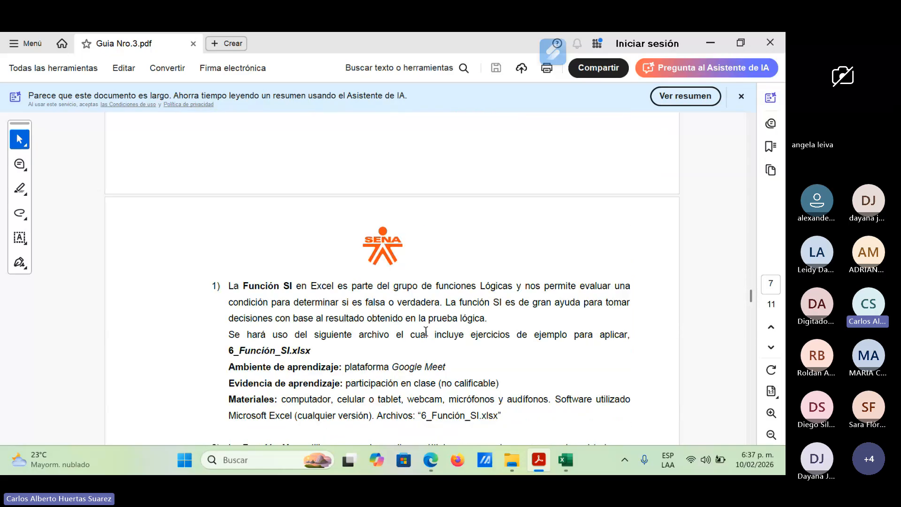
scroll(413, 329, up, 1)
scroll(465, 350, down, 5)
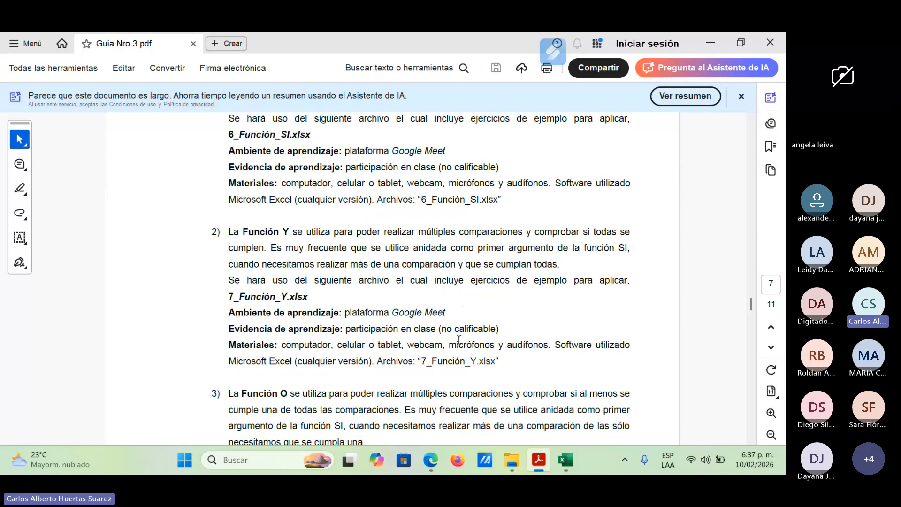
scroll(459, 339, down, 1)
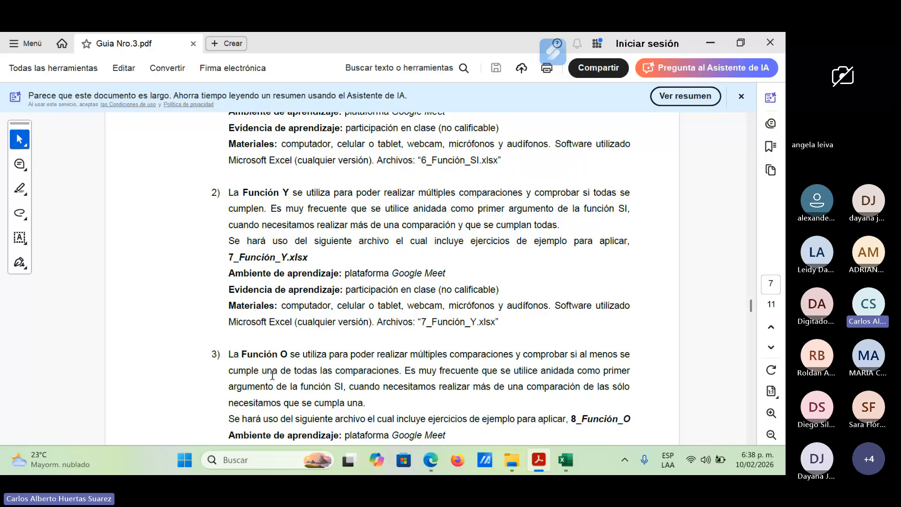
scroll(435, 320, down, 3)
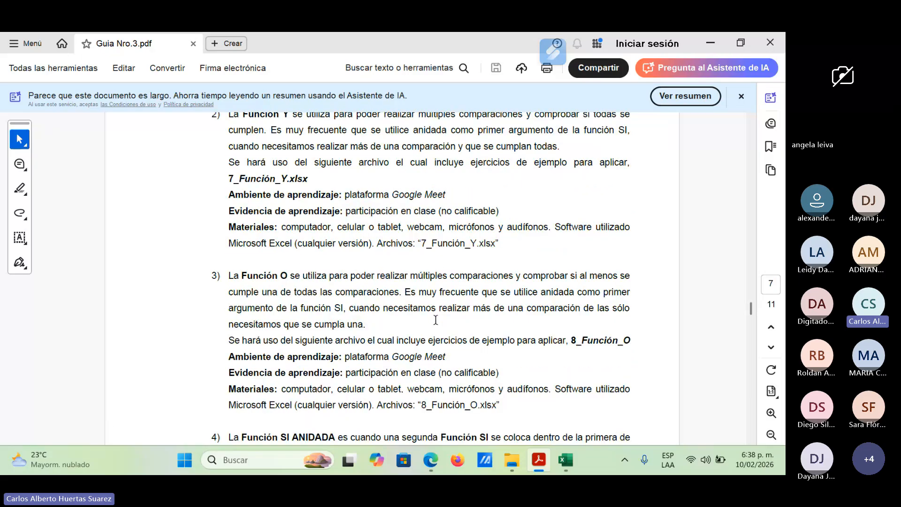
scroll(436, 319, down, 2)
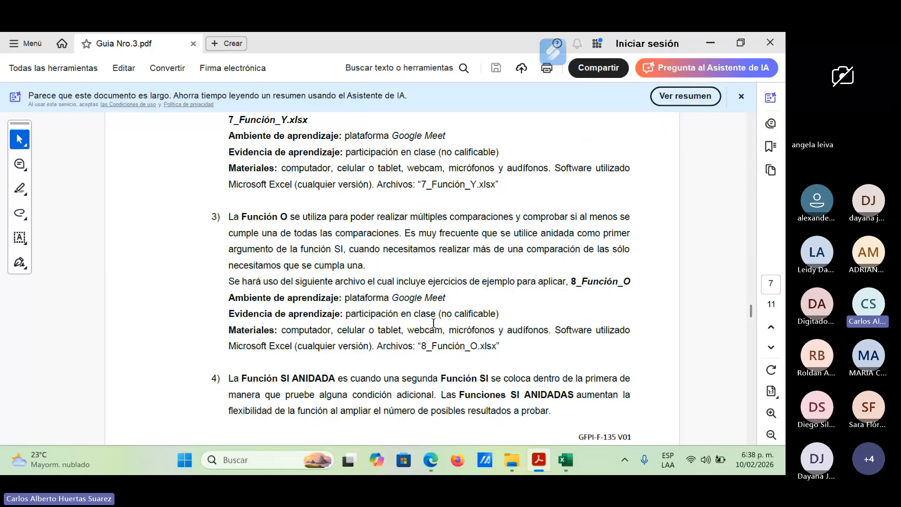
scroll(432, 330, down, 1)
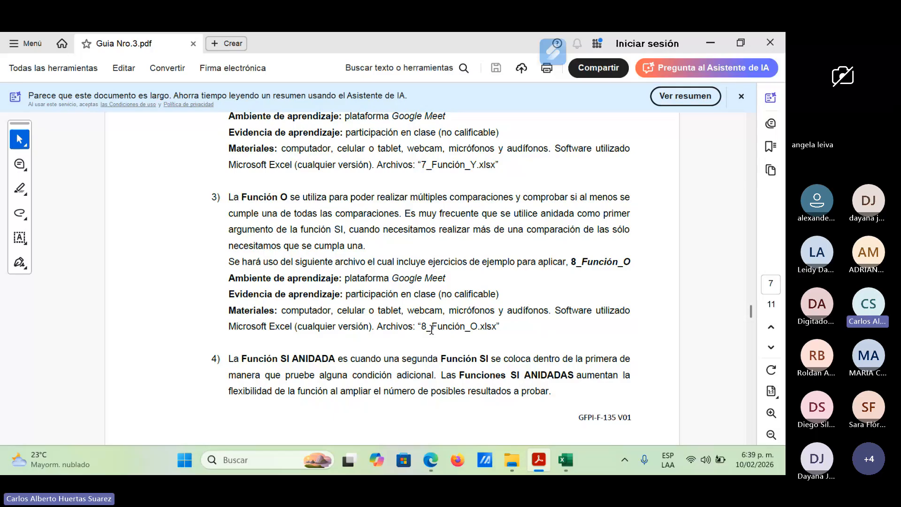
Step: Switch to 3. Prueba Logica.xlsx in Excel and review the first applicant's Ingles, Deportes and Quimica scores in row 23
mouse_move(565, 460)
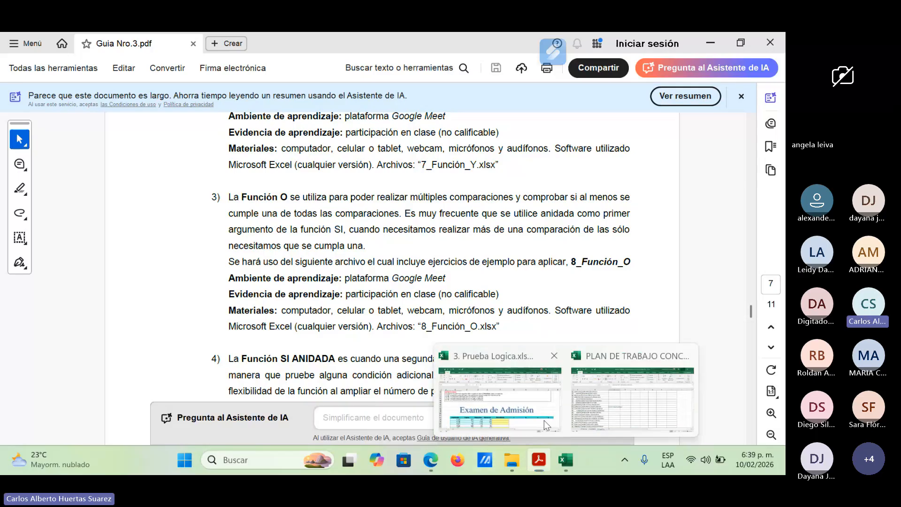
click(545, 420)
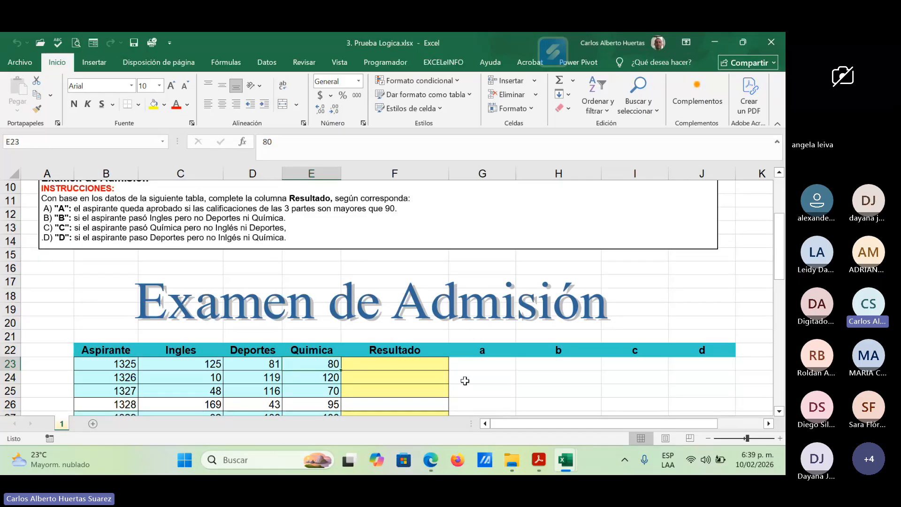
click(473, 362)
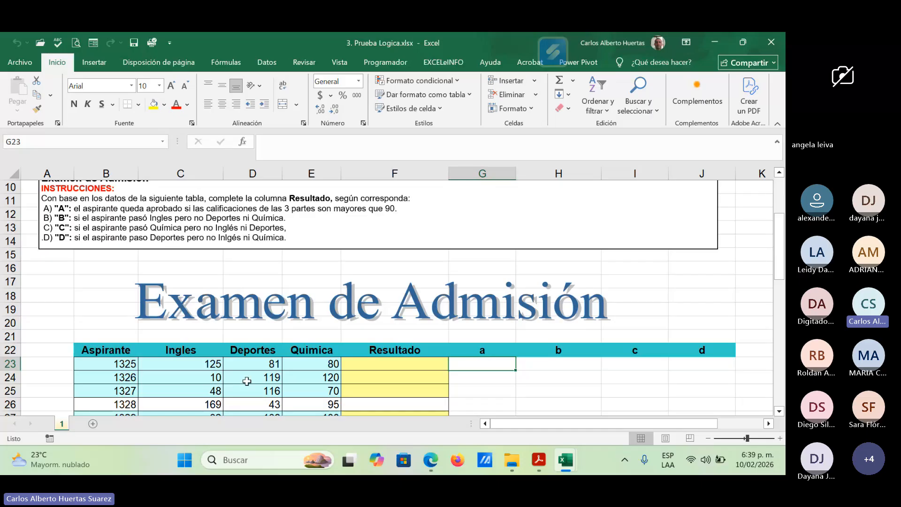
click(215, 365)
drag(214, 365, 304, 366)
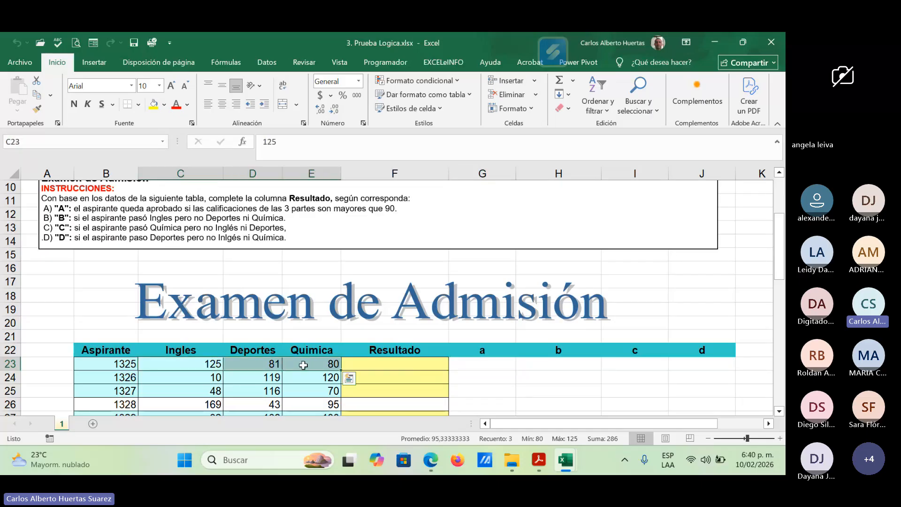
click(188, 366)
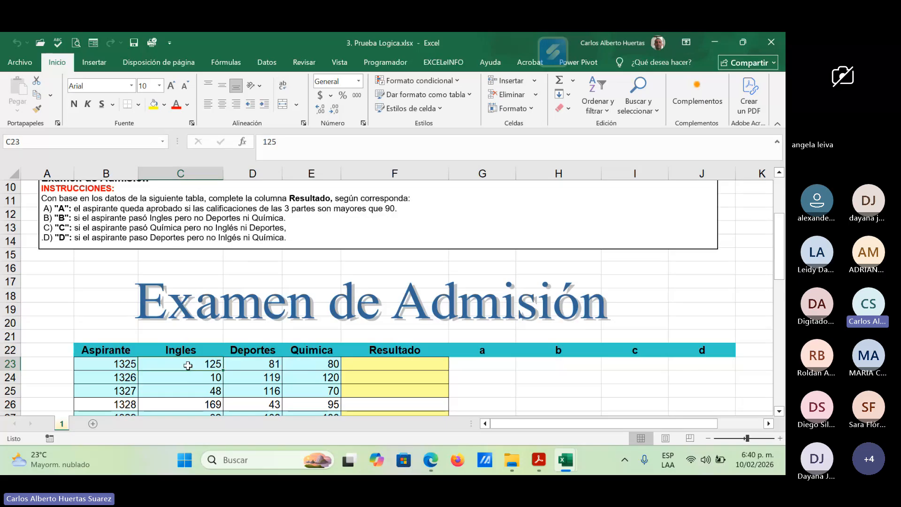
click(248, 362)
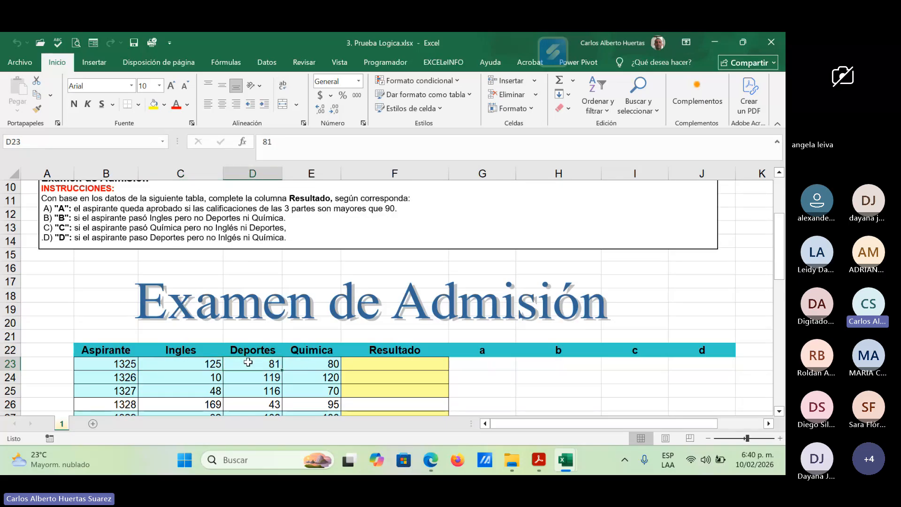
click(310, 365)
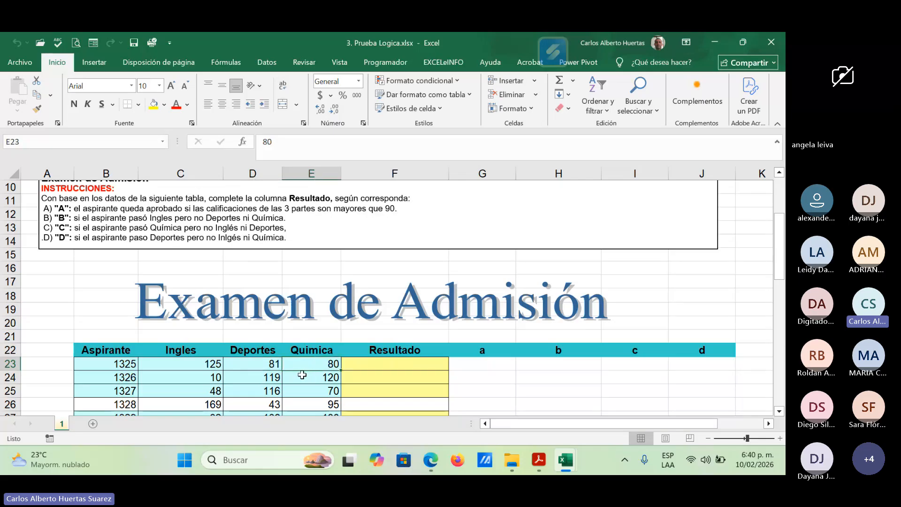
drag(216, 367, 308, 365)
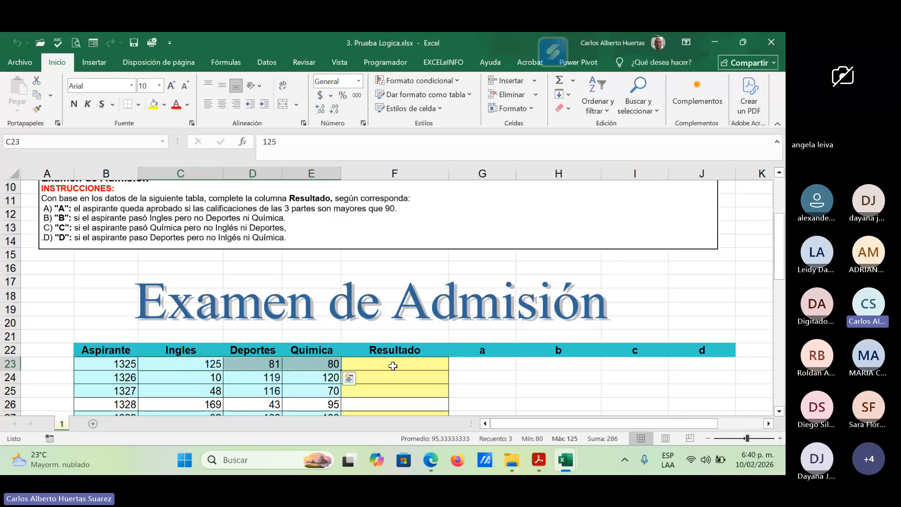
click(482, 365)
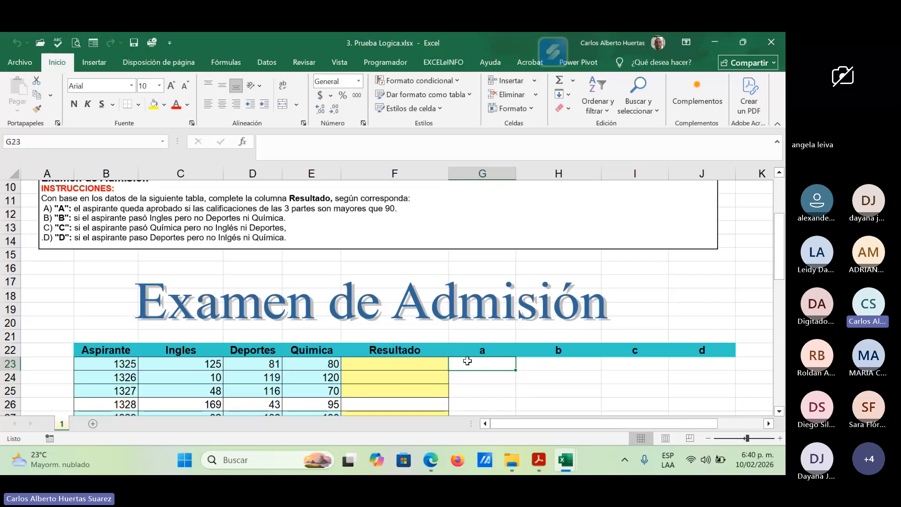
text(=)
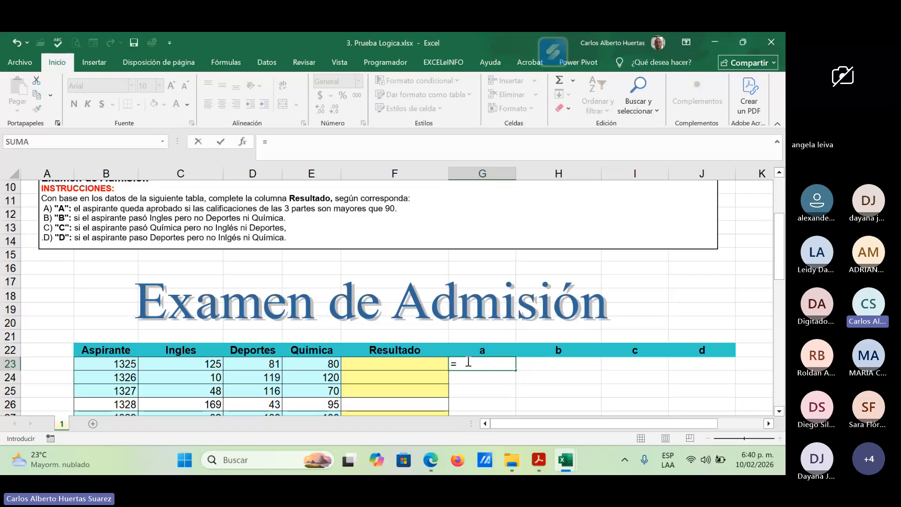
text(SI)
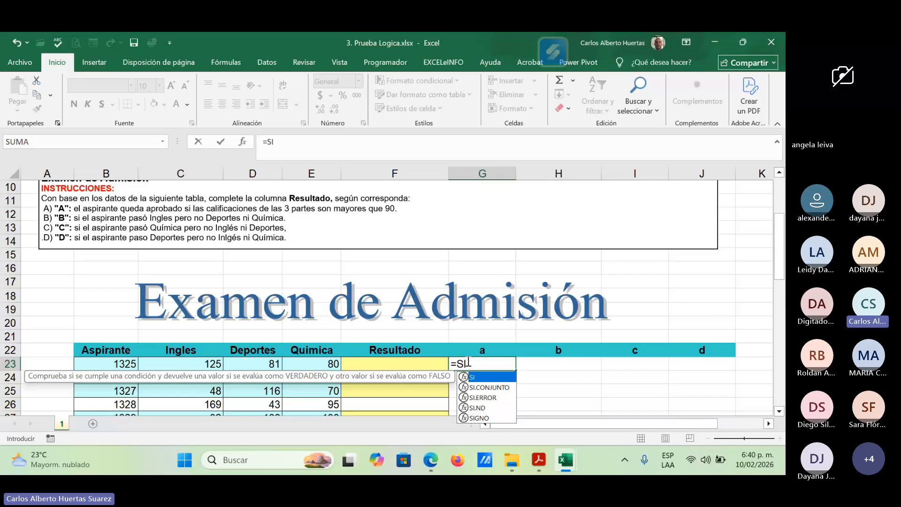
text(()
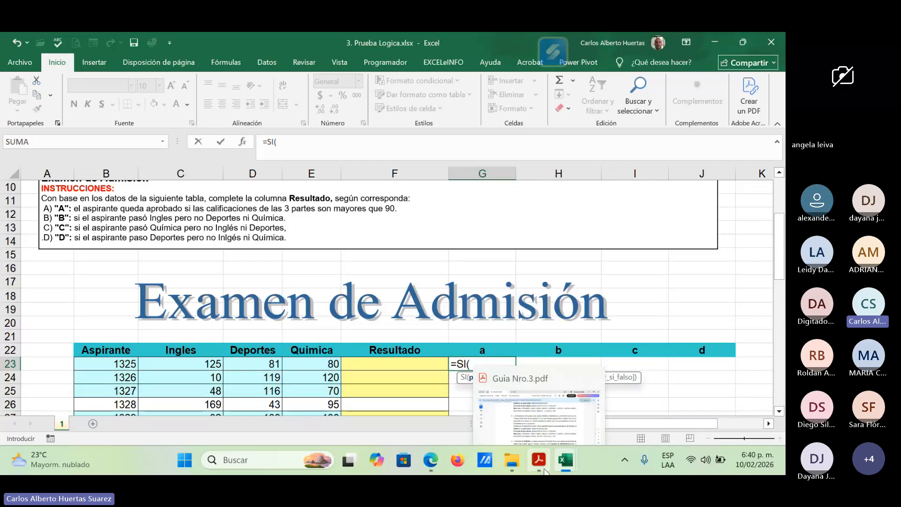
click(243, 141)
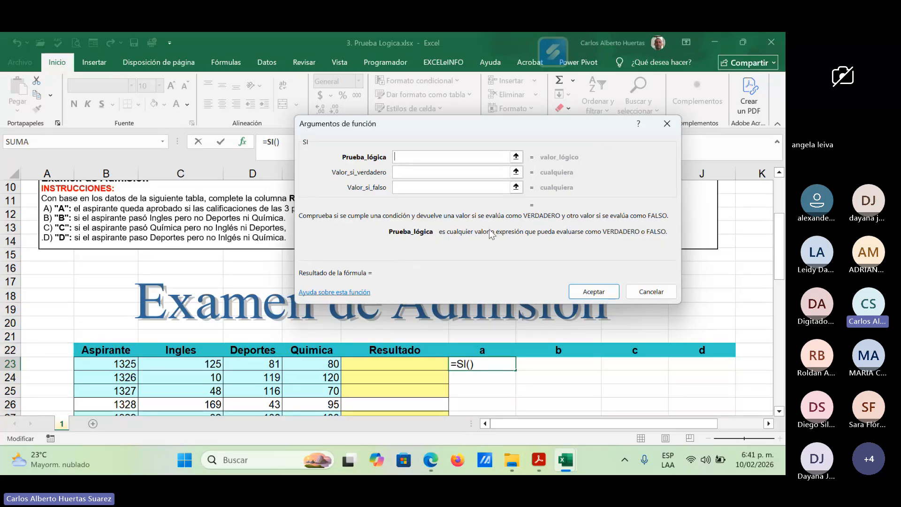
click(651, 291)
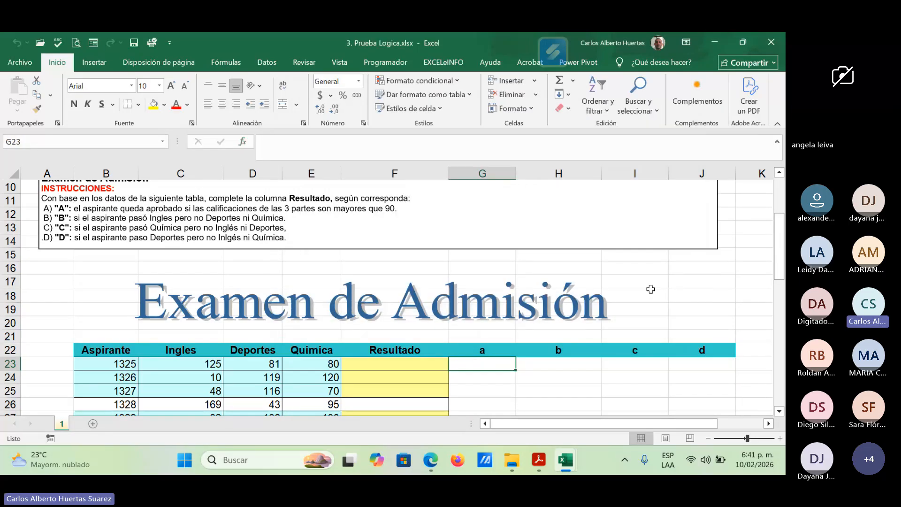
Step: Begin a formula in cell G23 under column a with SI and a nested Y function as its logical test
double_click(469, 359)
text(=SI)
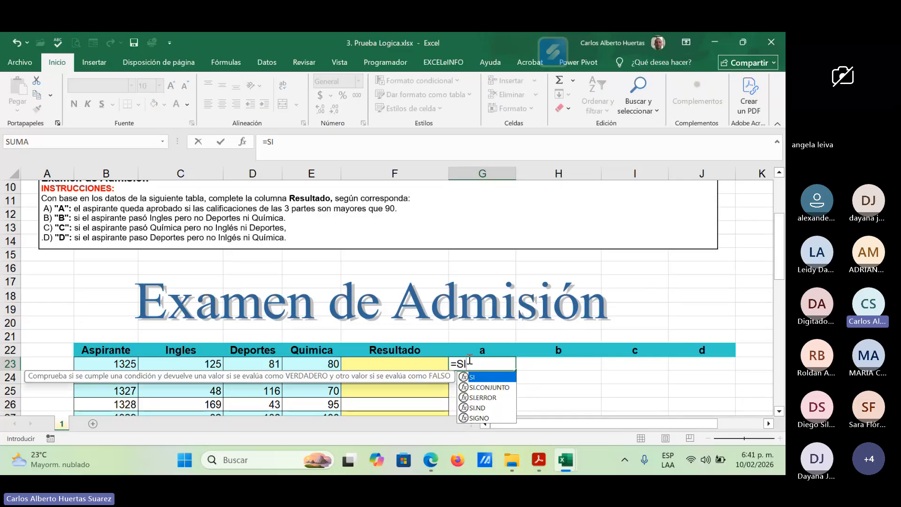
text(()
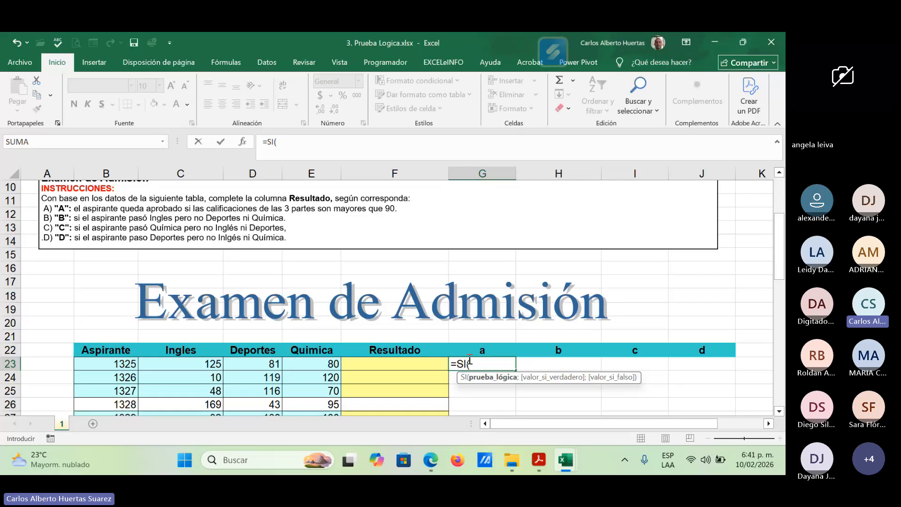
text(Y)
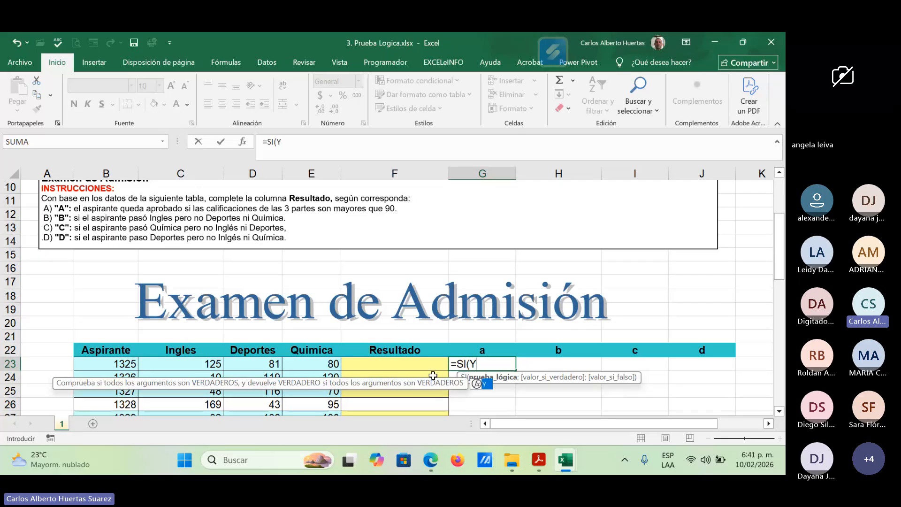
double_click(477, 386)
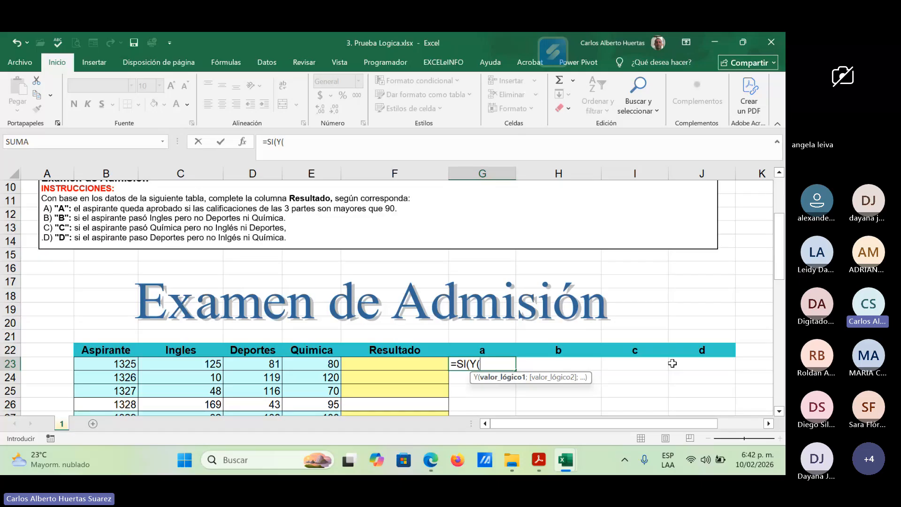
Step: Add the conditions C23>90 and D23>90 to the Y function in G23, ready for a third condition
click(207, 363)
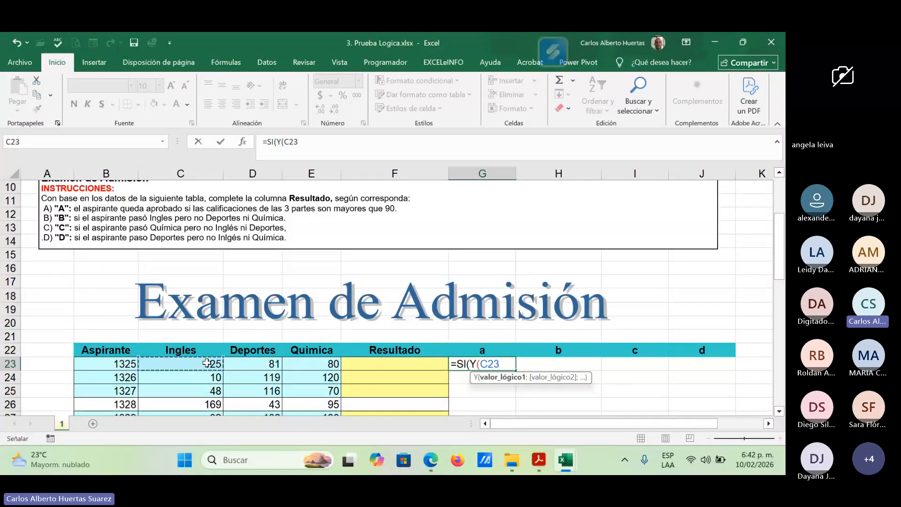
text(>90)
text(;)
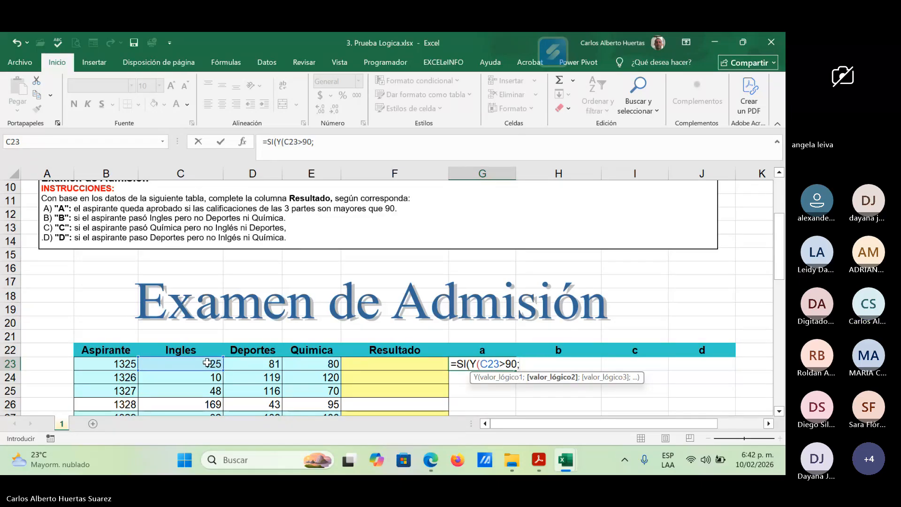
click(262, 364)
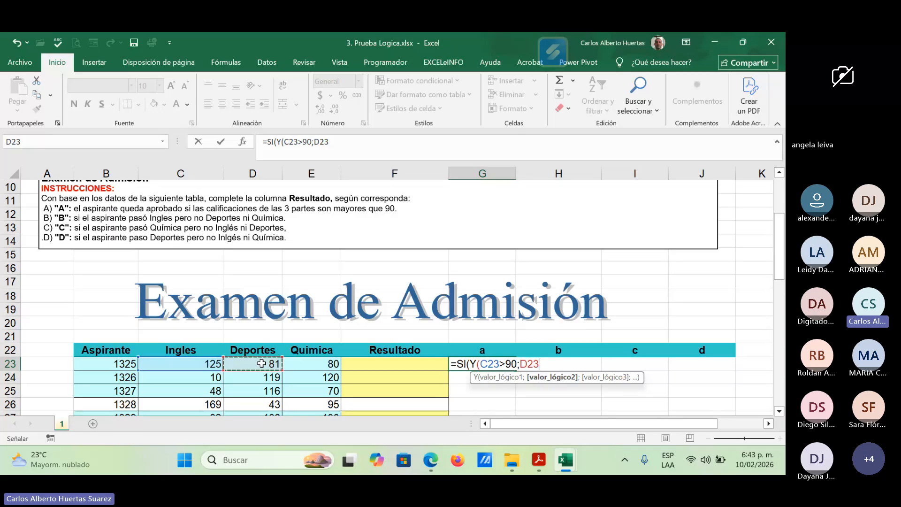
text(>90;)
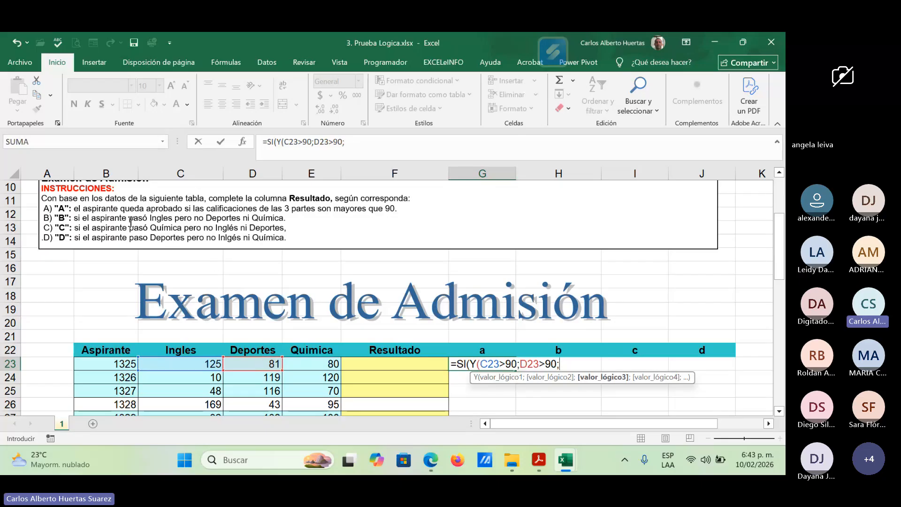
Step: Open the function arguments for Y and examine its logical value fields through to the last available one
click(243, 144)
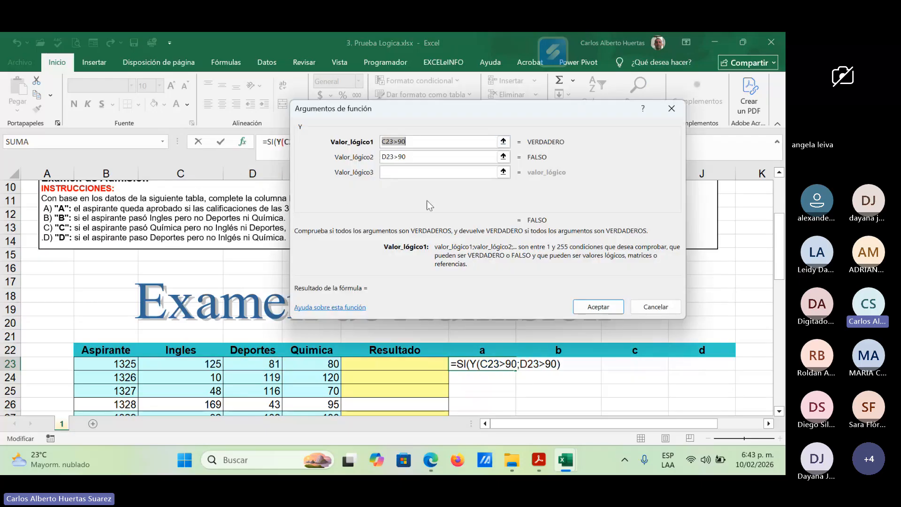
click(394, 173)
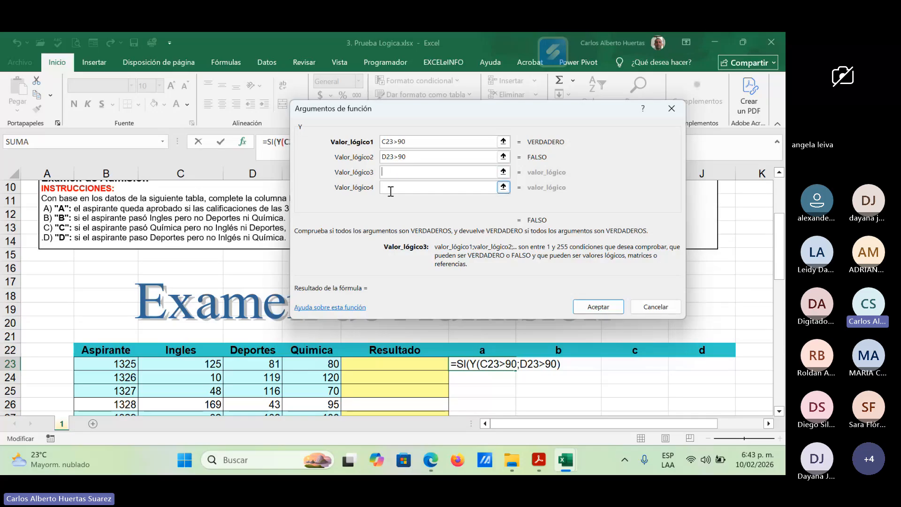
click(390, 189)
click(390, 203)
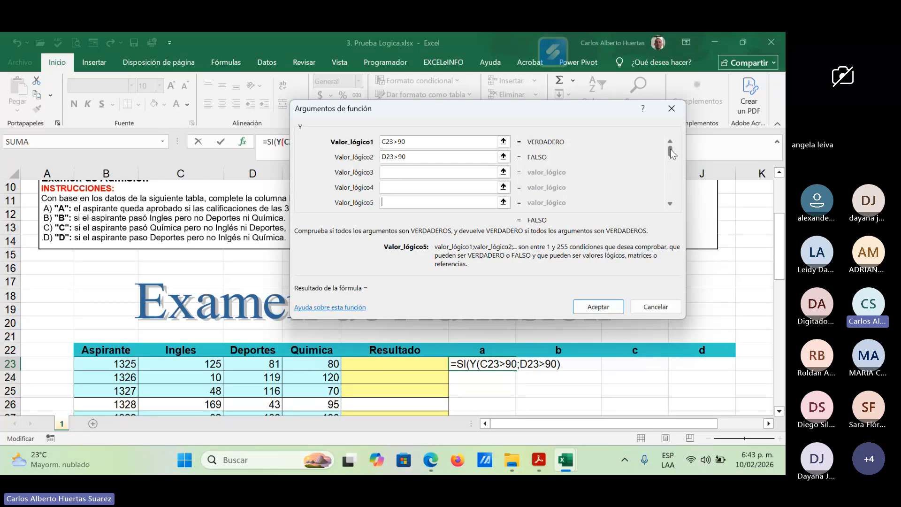
drag(671, 148, 672, 199)
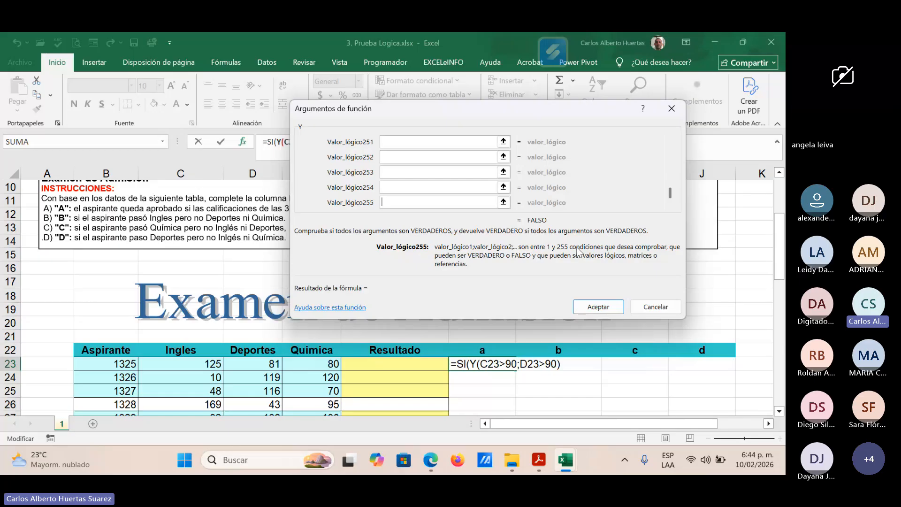
Step: Try to complete G23's Y function with E23>90 as its third logical value, and discard the unfinished formula
drag(670, 192, 672, 130)
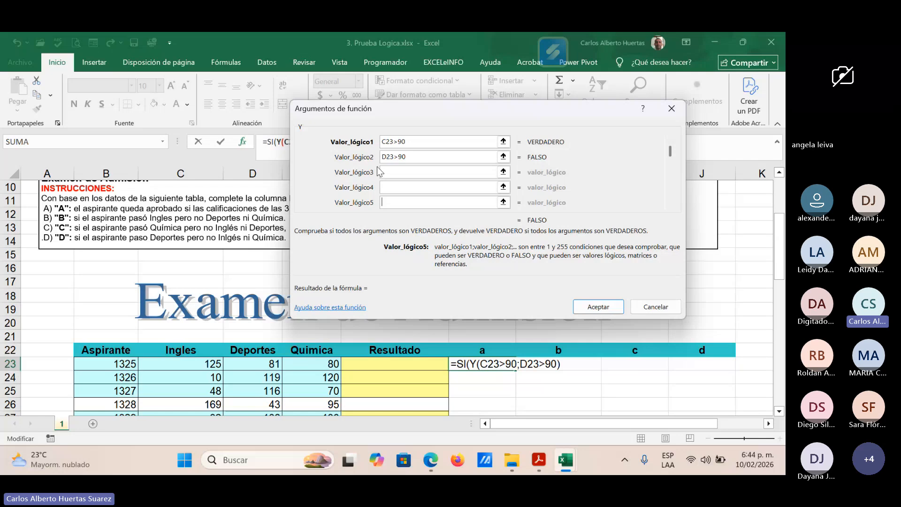
click(390, 174)
click(314, 366)
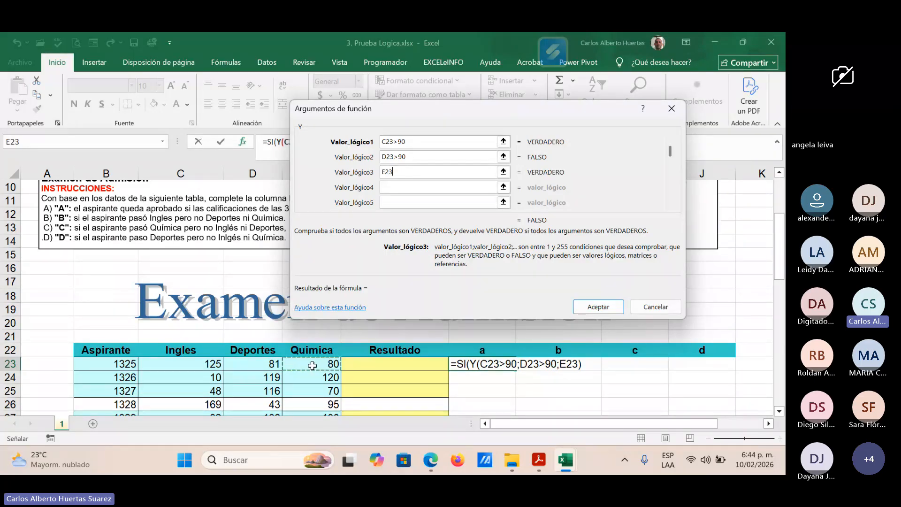
text(>90)
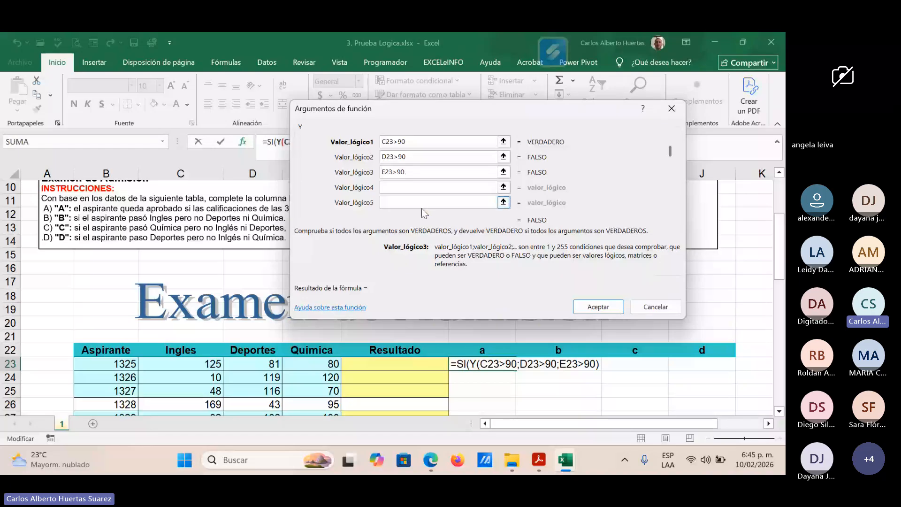
click(596, 366)
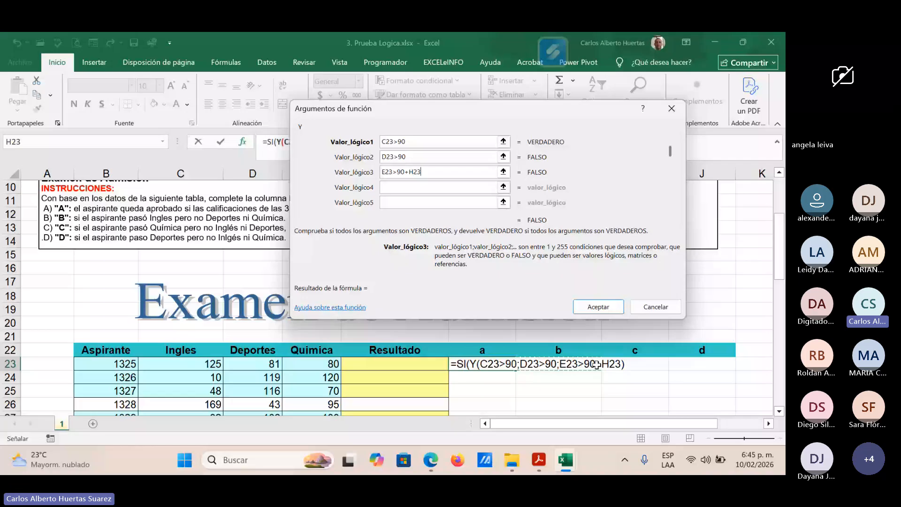
key(Escape)
Step: Start the formula again in G23 with SI and a nested Y function as its logical test
text(=)
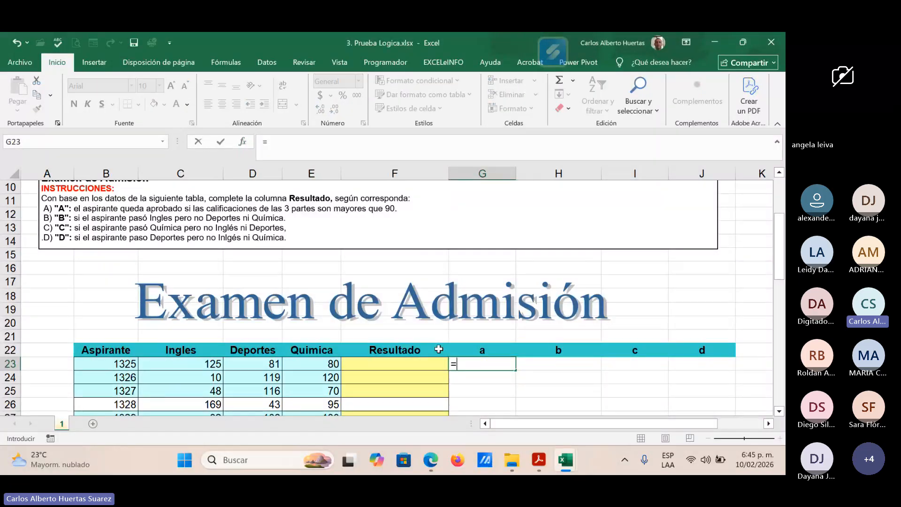
text(SI()
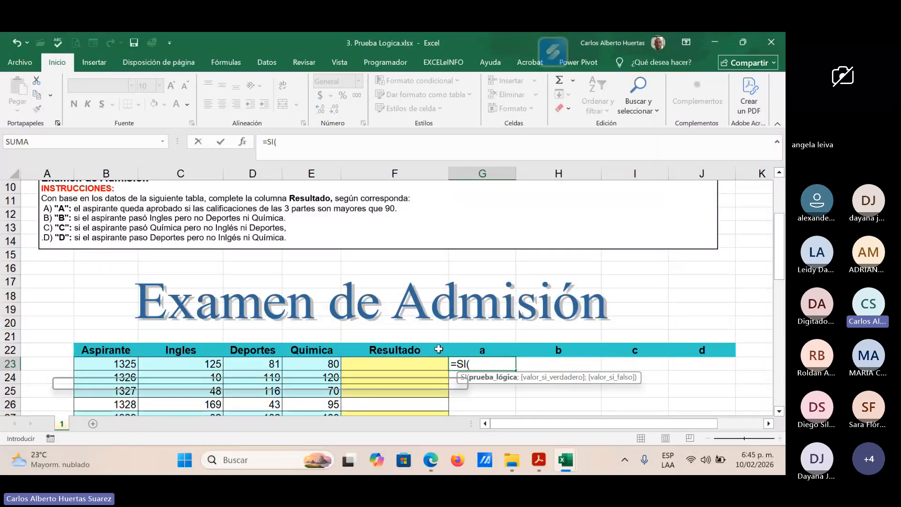
text(Y)
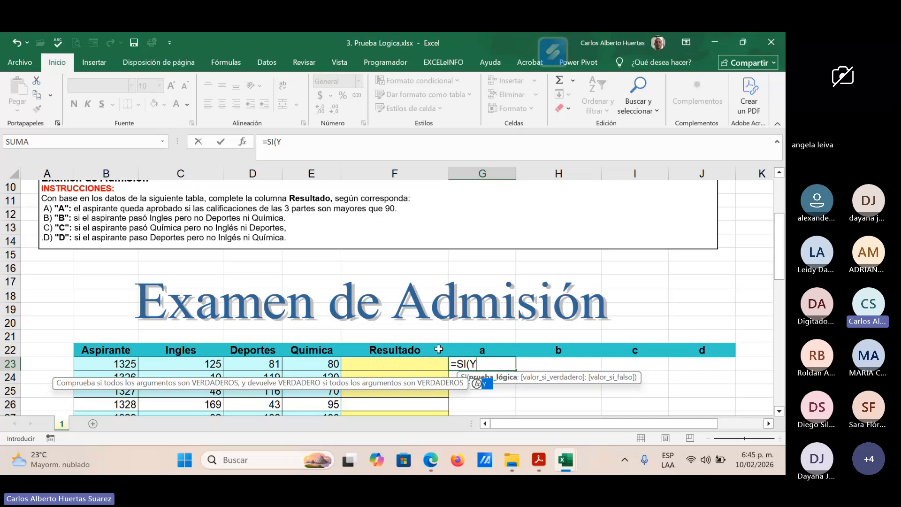
text(()
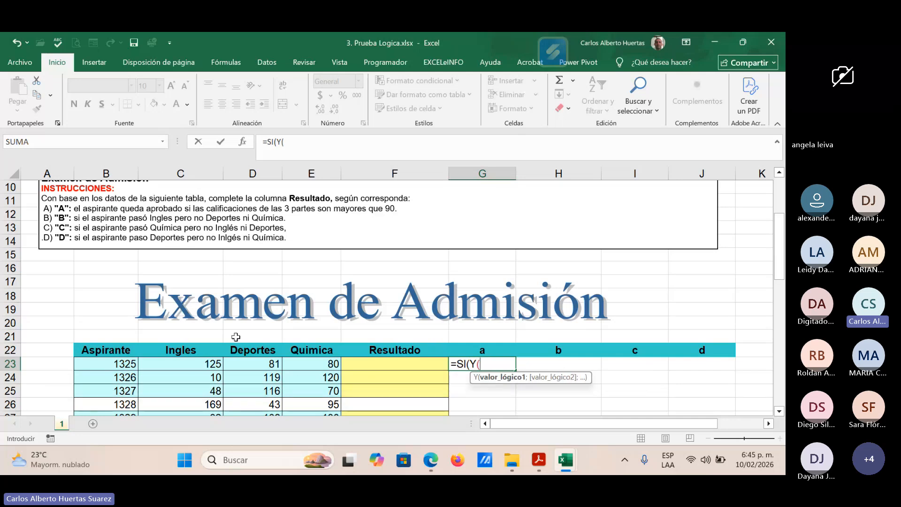
Step: Fill the Y function in G23 with the conditions C23>90, D23>90 and E23>90 and close it
click(191, 365)
text(>9)
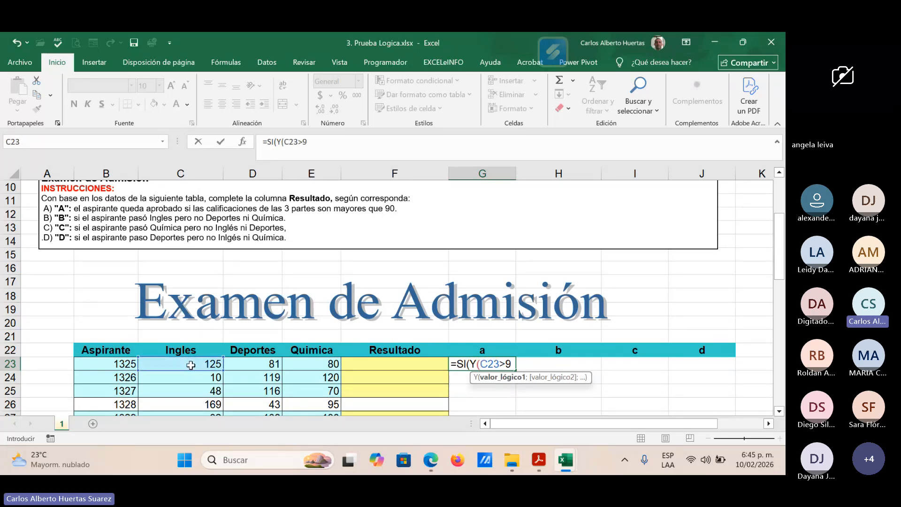
text(0;)
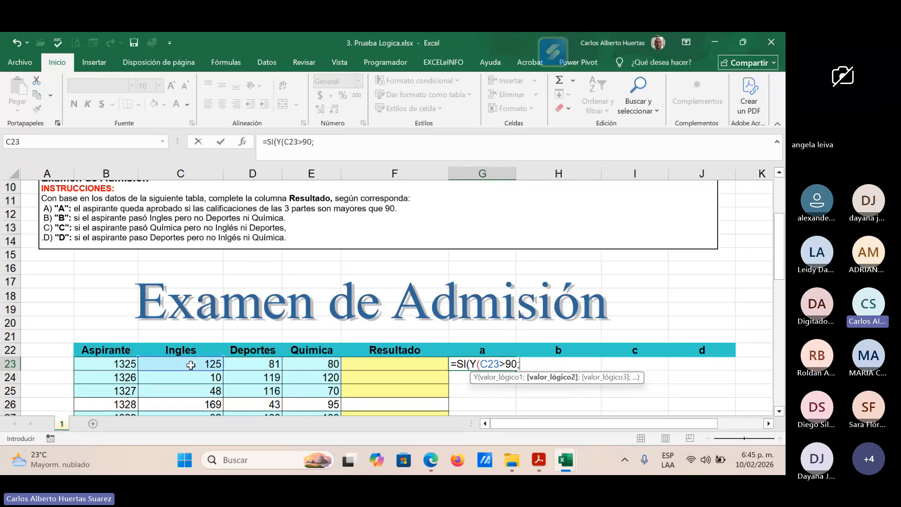
click(273, 367)
text(>90;)
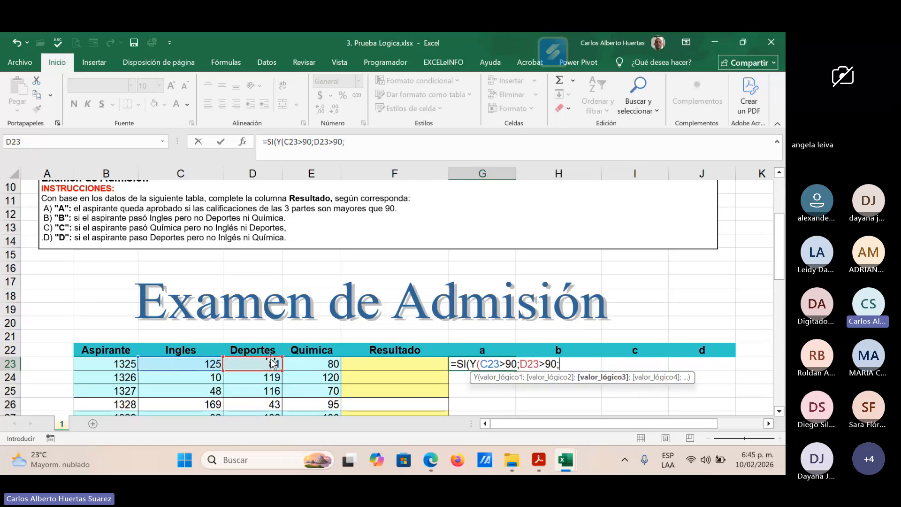
click(314, 364)
text(>9)
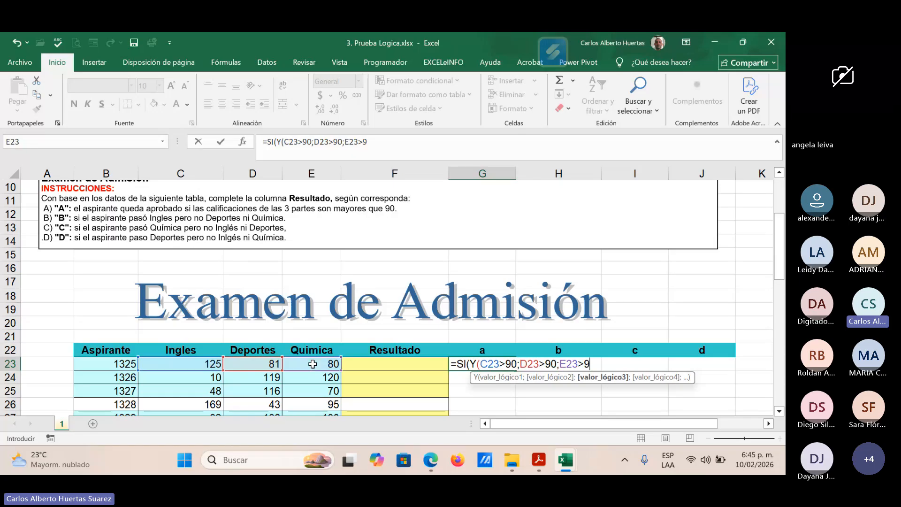
text(0)
text())
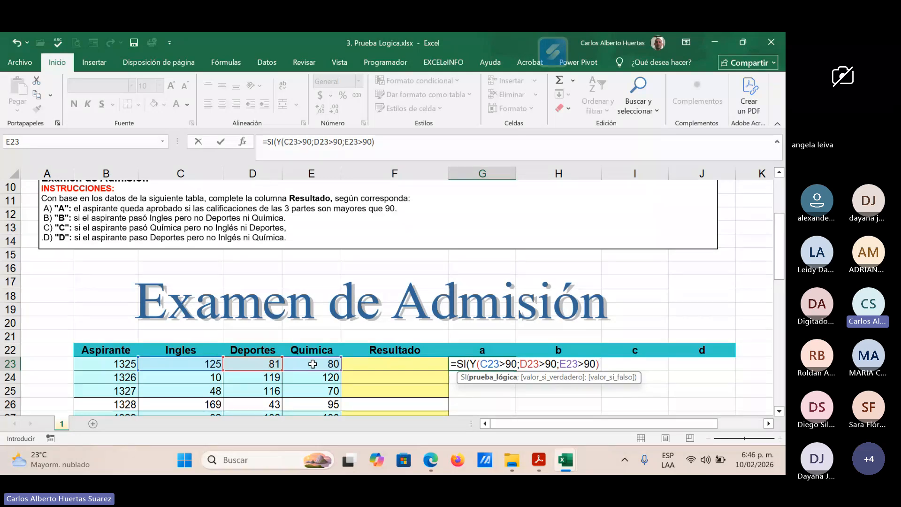
Step: Set "Aprobado", with only the first letter capitalized, as the value if true of the SI formula in G23
text(;)
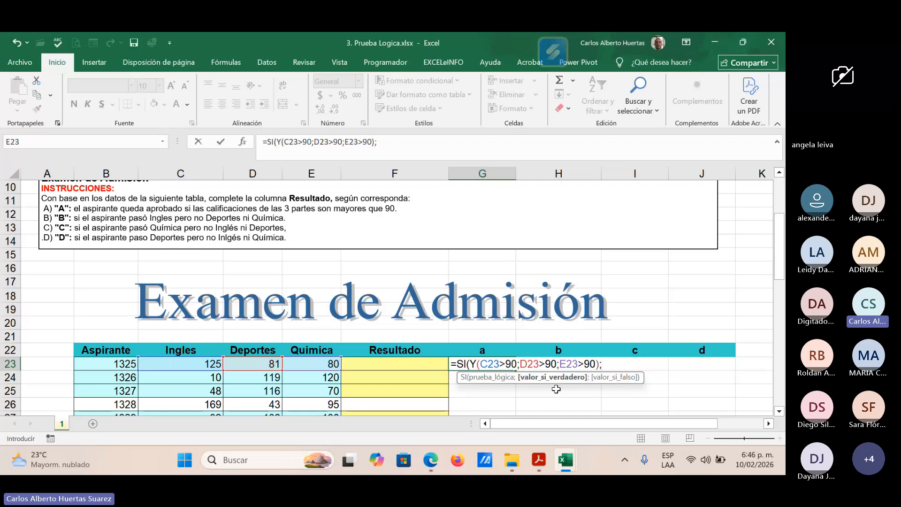
text("APROBADO)
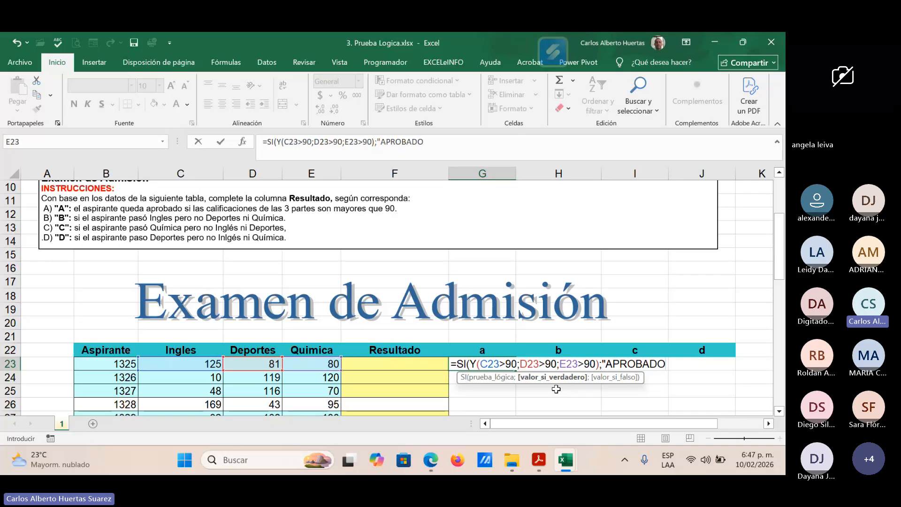
key(BackSpace)
key(BackSpace)
key(BackSpace)
key(BackSpace)
key(BackSpace)
key(BackSpace)
key(BackSpace)
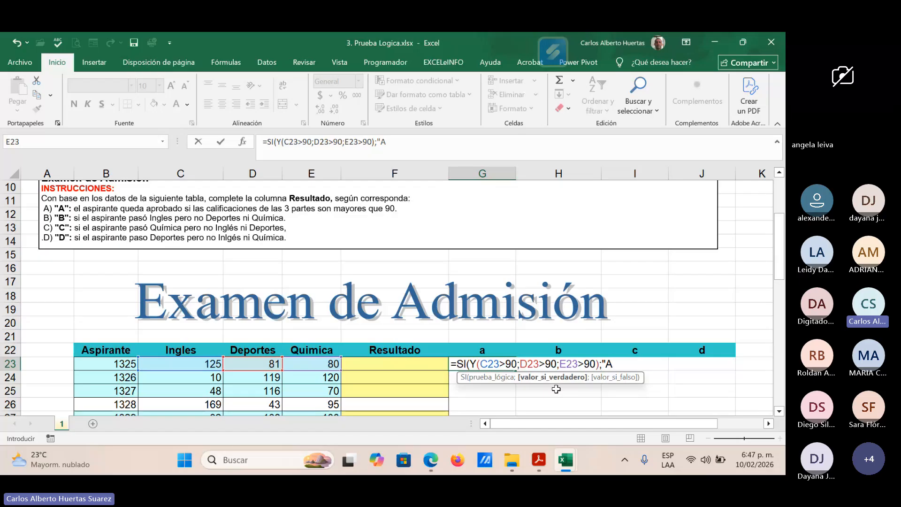
text(probado")
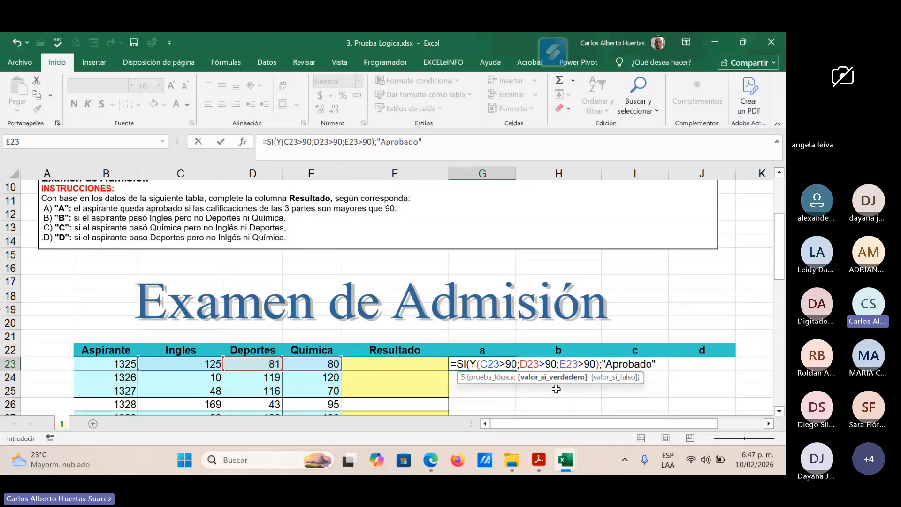
text(;)
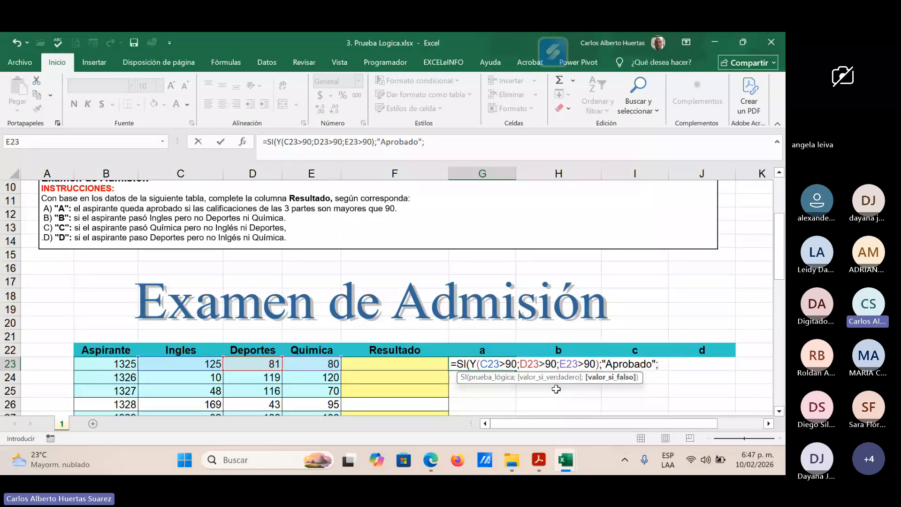
Step: Complete the G23 formula with "No Aprobado" as the value if false, and copy it down to G24
text(")
text(No Ap)
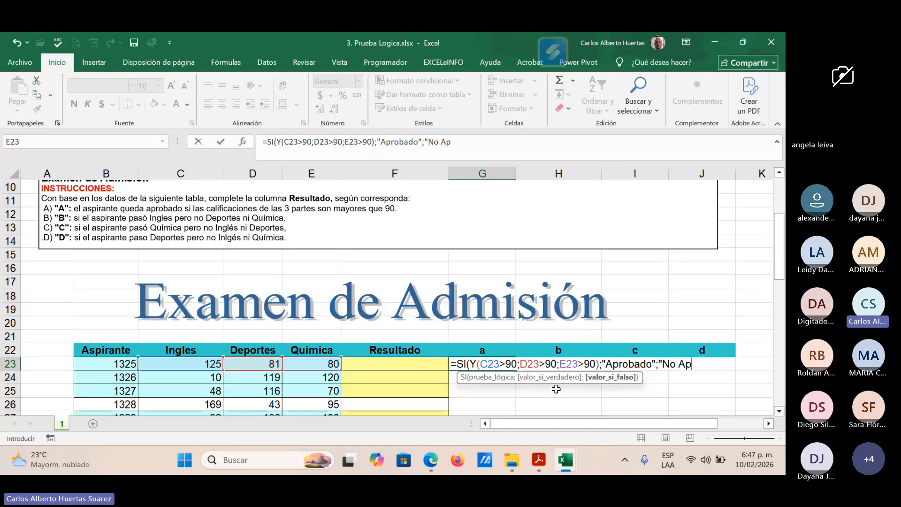
text(robado")
text())
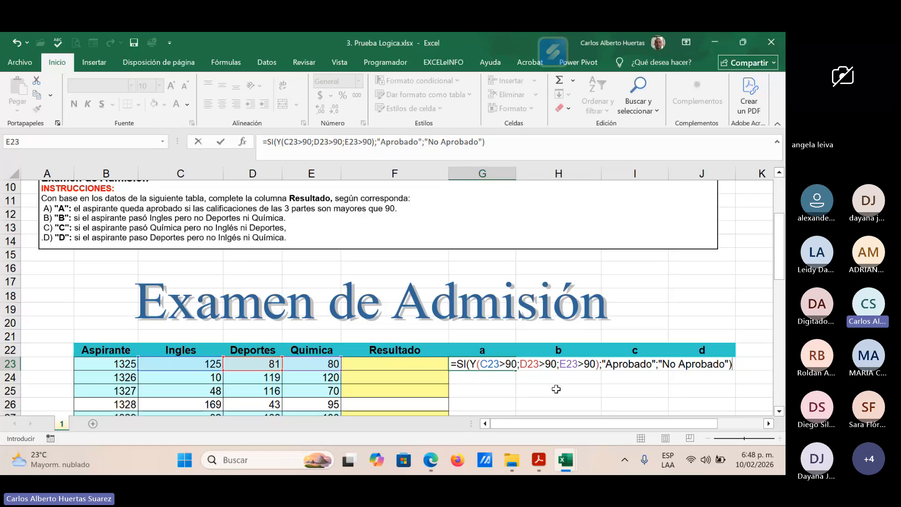
key(Return)
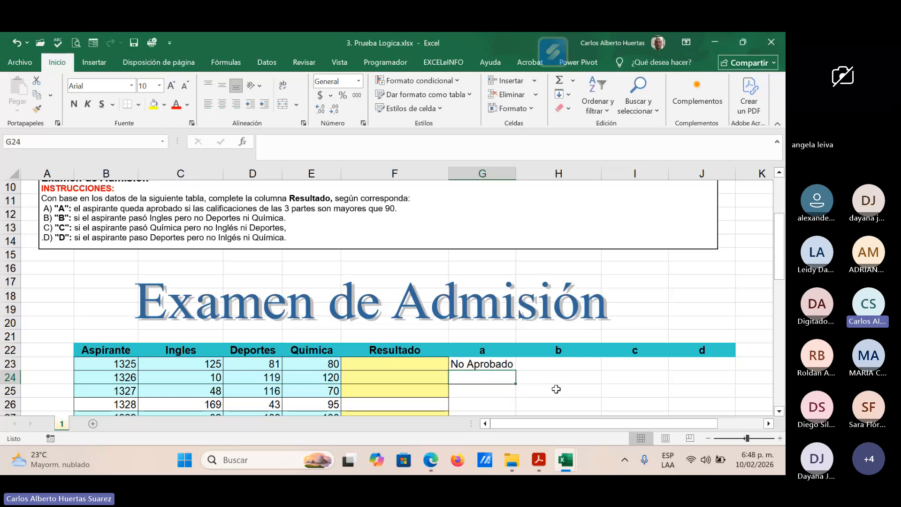
key(Up)
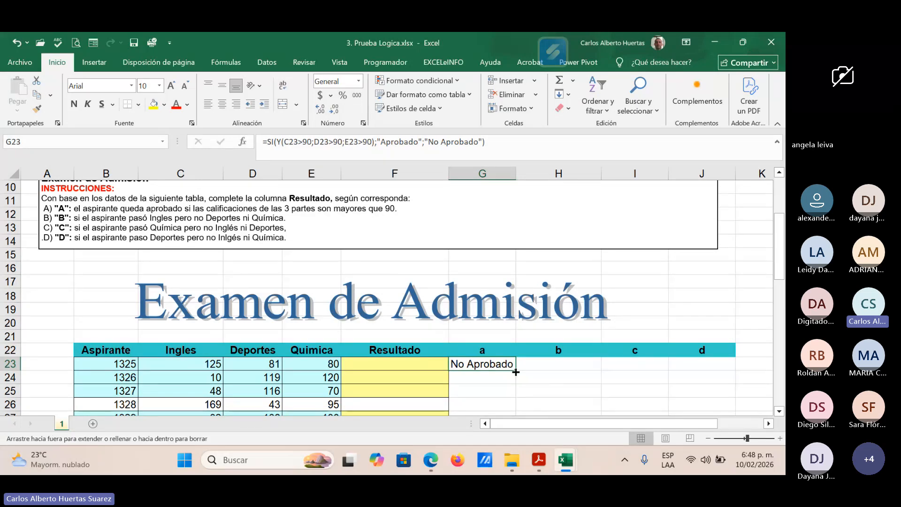
drag(516, 372, 515, 383)
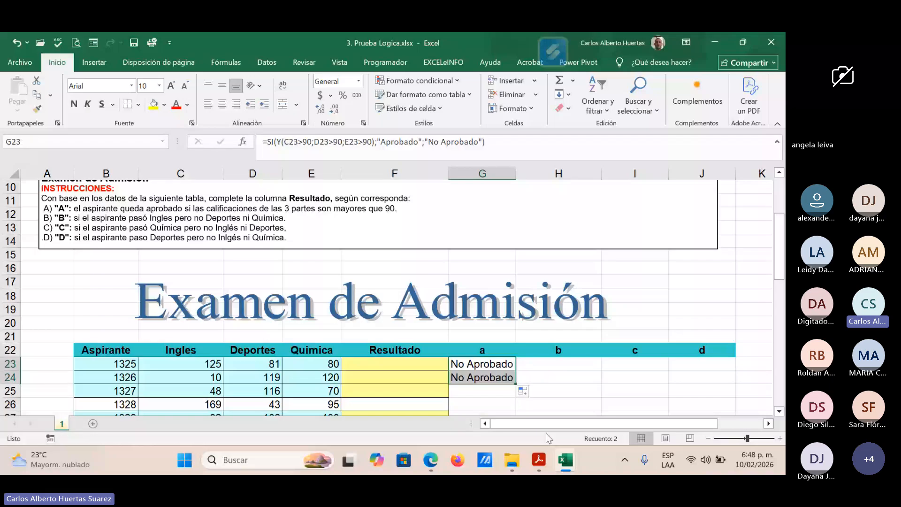
Step: Look through the applicants' scores and highlight the whole row 34 of applicant 1336 in yellow
scroll(501, 373, down, 1)
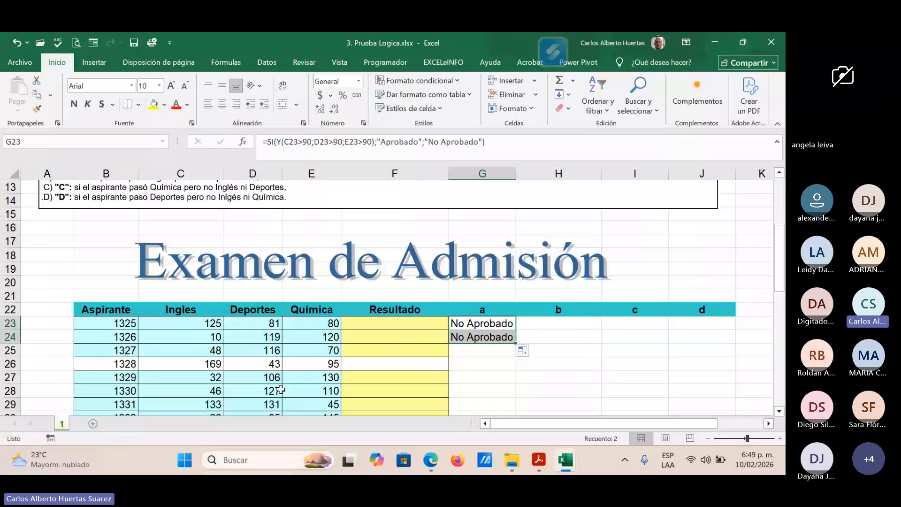
click(314, 404)
scroll(315, 404, down, 1)
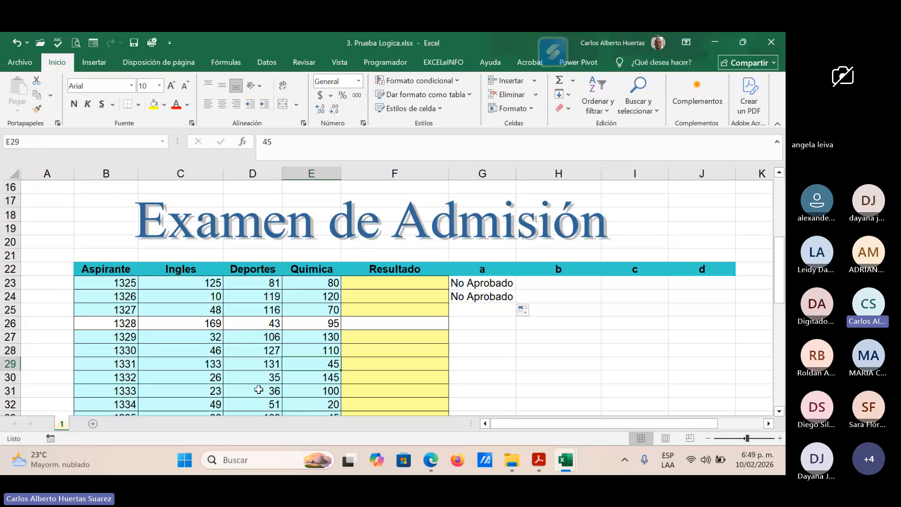
scroll(259, 390, down, 1)
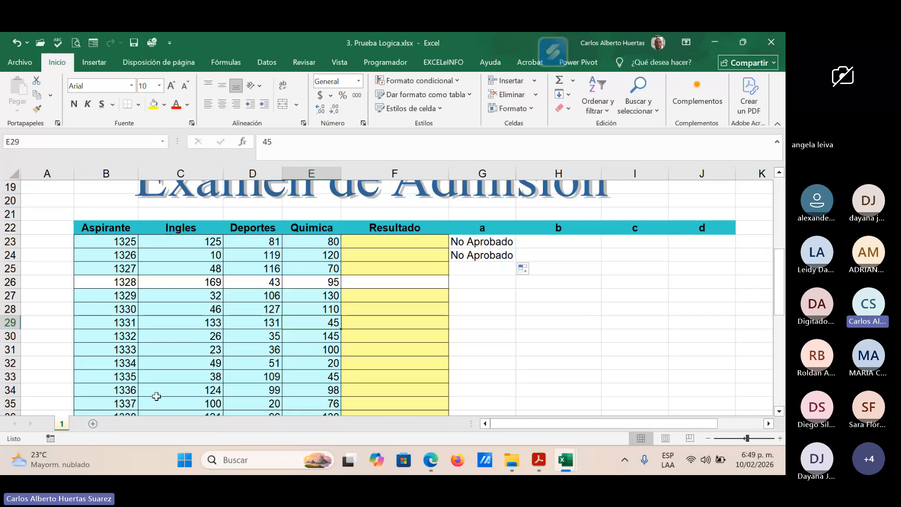
click(7, 390)
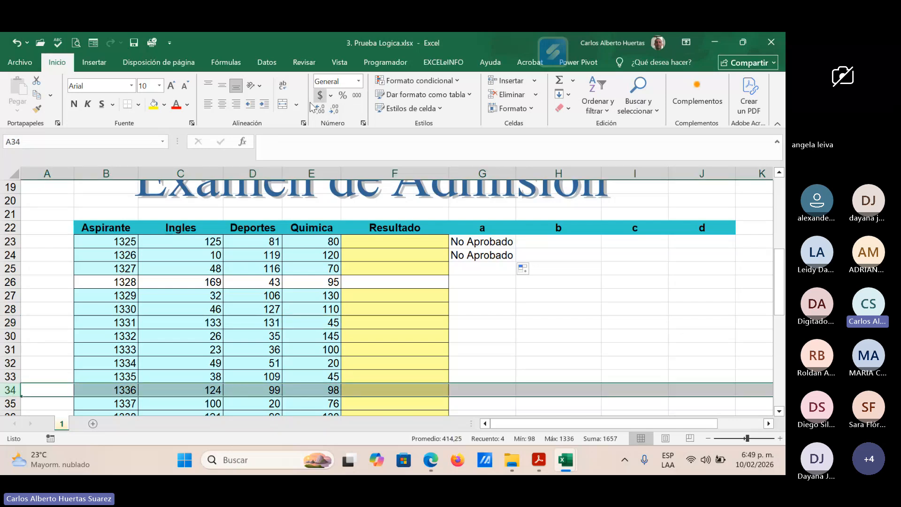
click(153, 105)
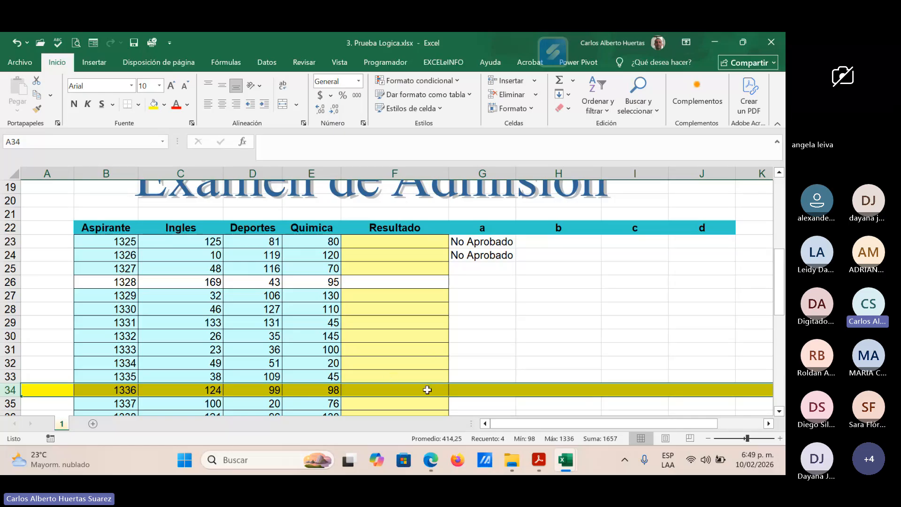
click(485, 389)
mouse_move(554, 456)
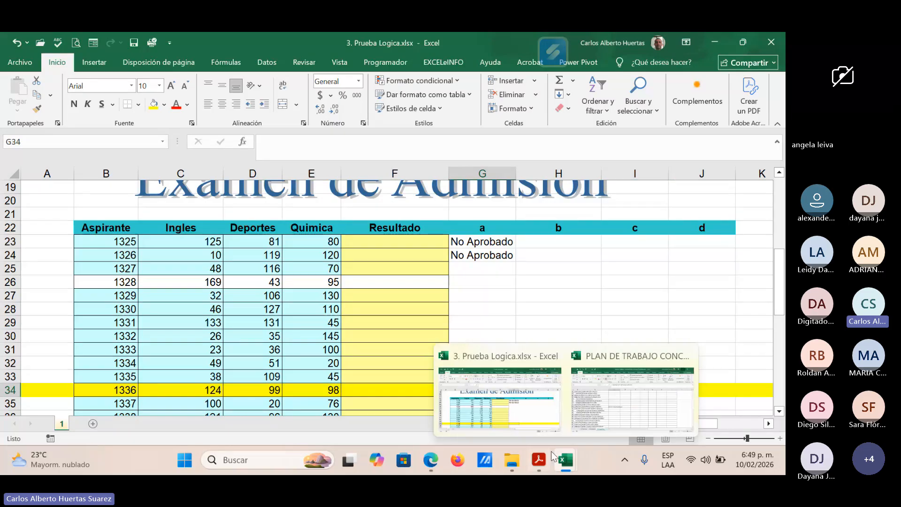
click(515, 355)
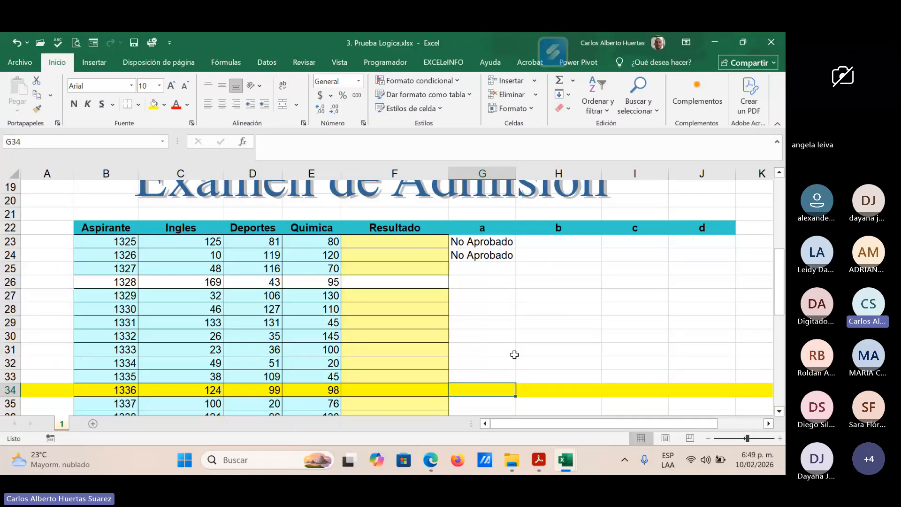
Step: Copy the G23 formula down column a to the highlighted row 34 and check the formula in G34
click(501, 245)
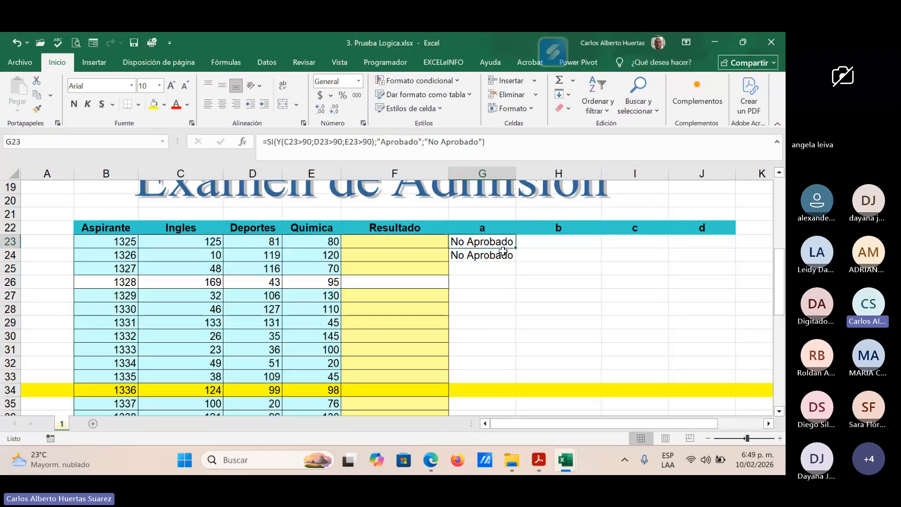
drag(514, 251, 506, 397)
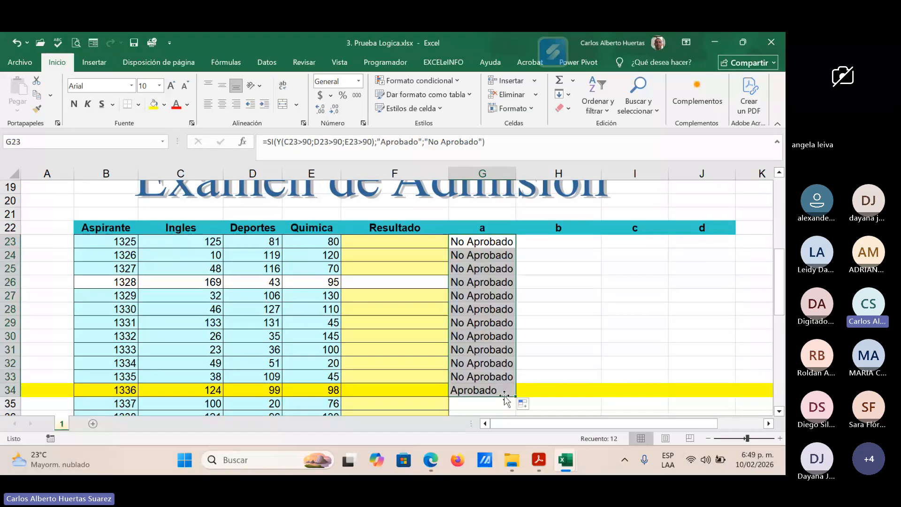
click(480, 389)
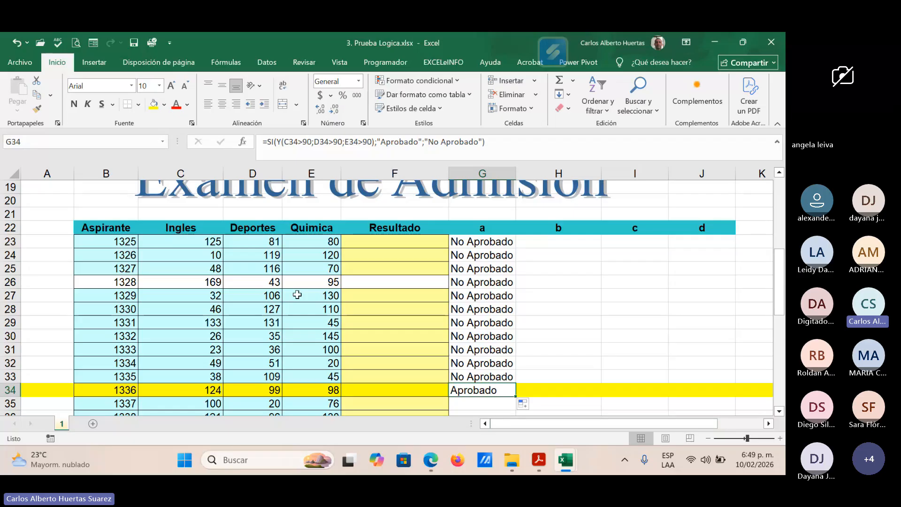
Step: Fill the G34 formula down for the remaining applicants and check the formula in G36
scroll(294, 294, down, 2)
drag(517, 318, 517, 316)
double_click(517, 316)
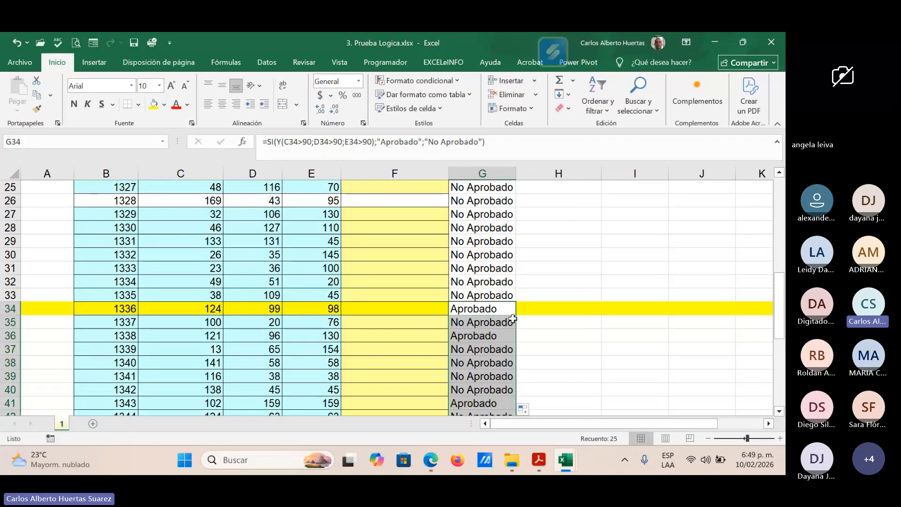
click(482, 335)
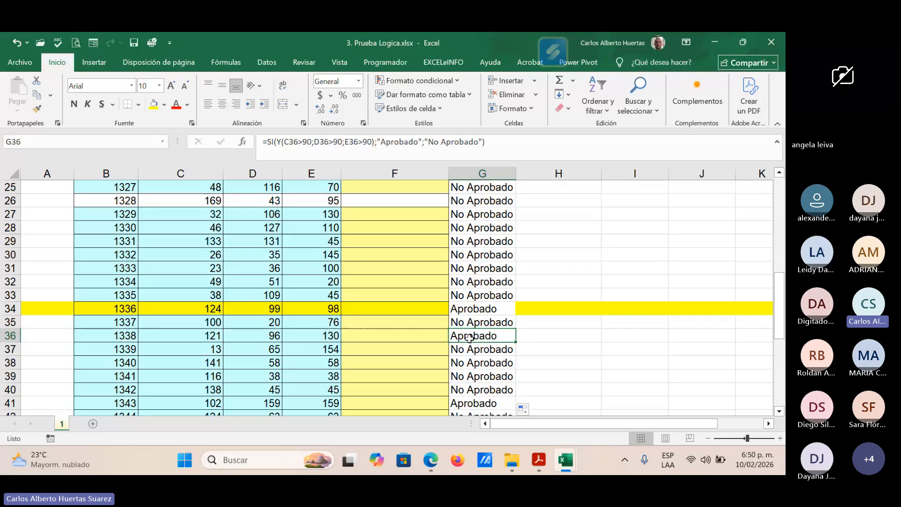
Step: Check the copied formulas behind the "Aprobado" results in G41 and G46, and return to the Examen de Admisión header
scroll(533, 364, down, 1)
click(482, 362)
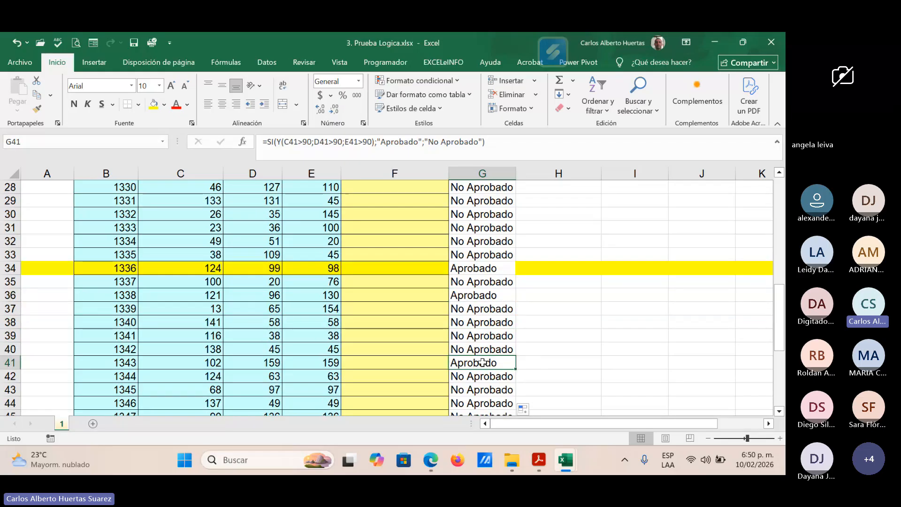
scroll(482, 363, down, 2)
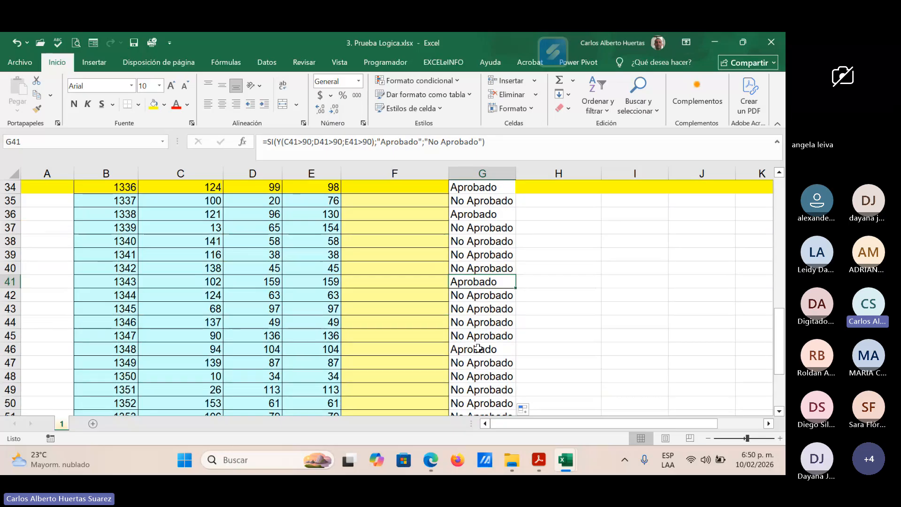
click(483, 350)
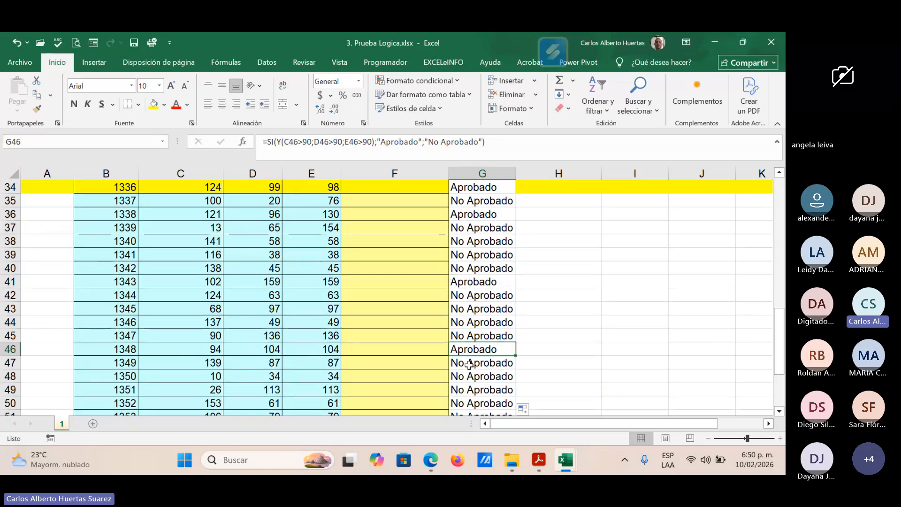
scroll(470, 364, down, 2)
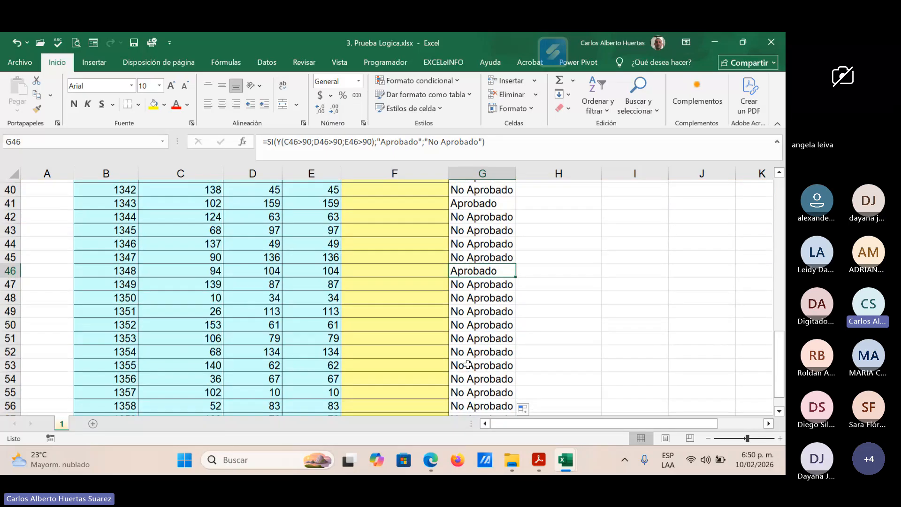
scroll(483, 369, up, 5)
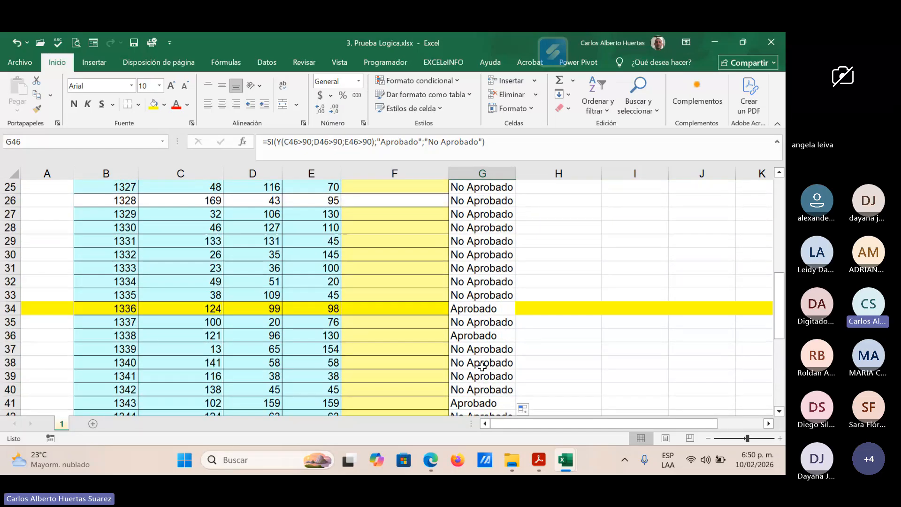
scroll(482, 367, up, 3)
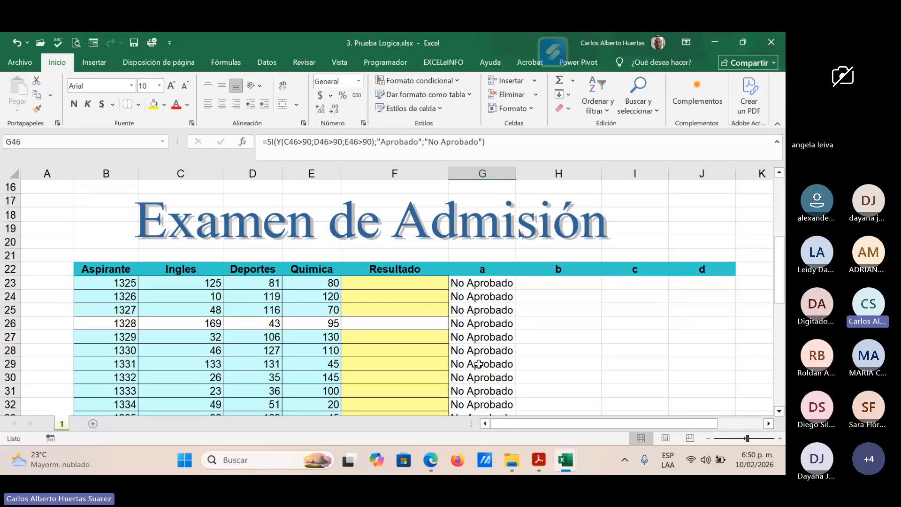
Step: Switch to the Teams meeting in Edge and look through the list of participants
mouse_move(431, 460)
click(389, 401)
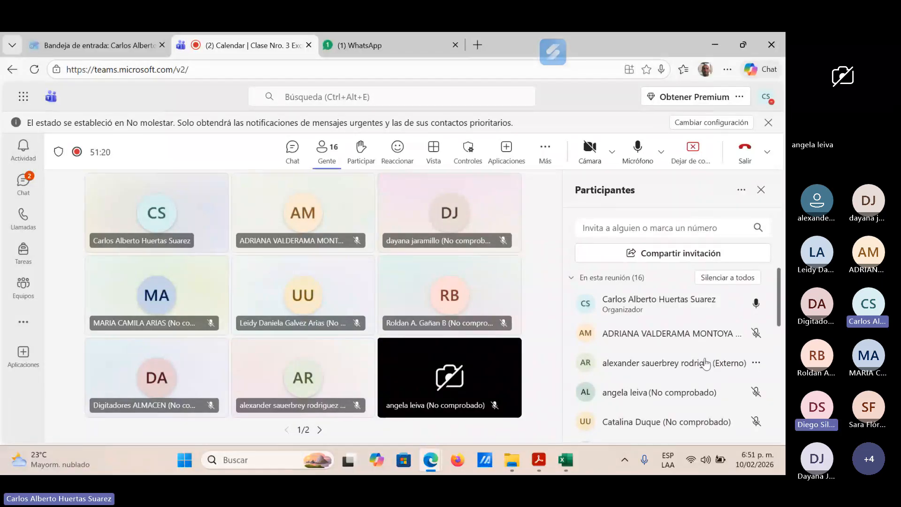
scroll(706, 364, down, 1)
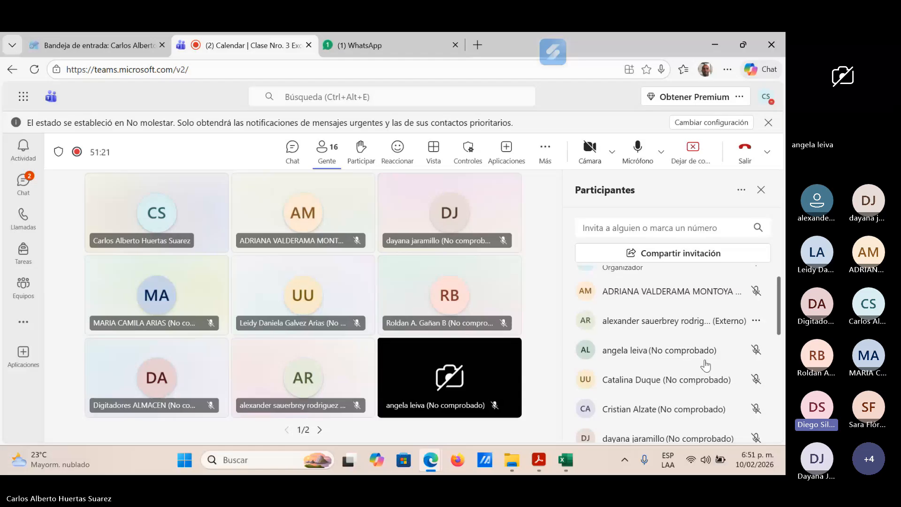
scroll(705, 365, down, 5)
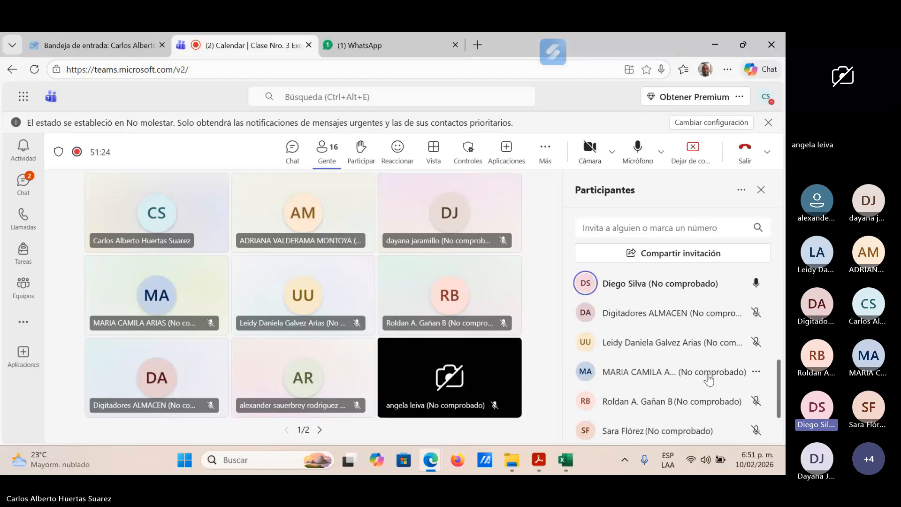
scroll(709, 380, up, 2)
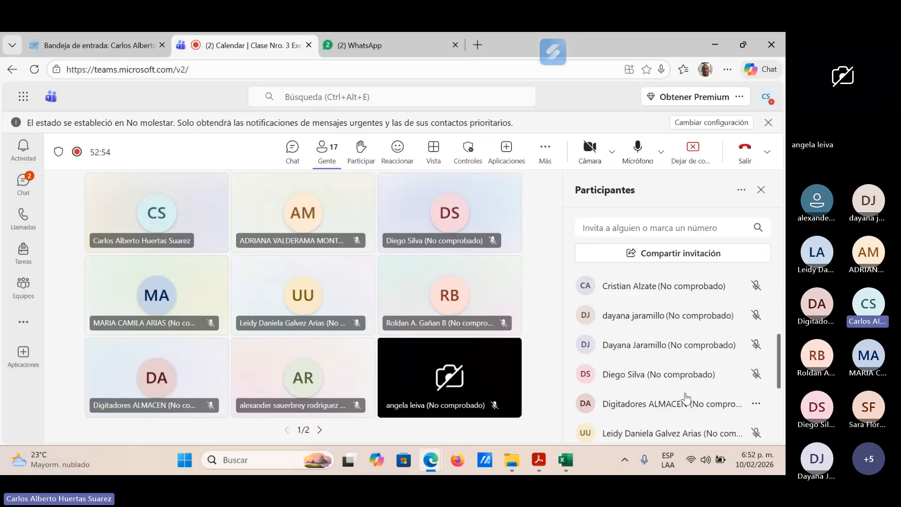
mouse_move(566, 445)
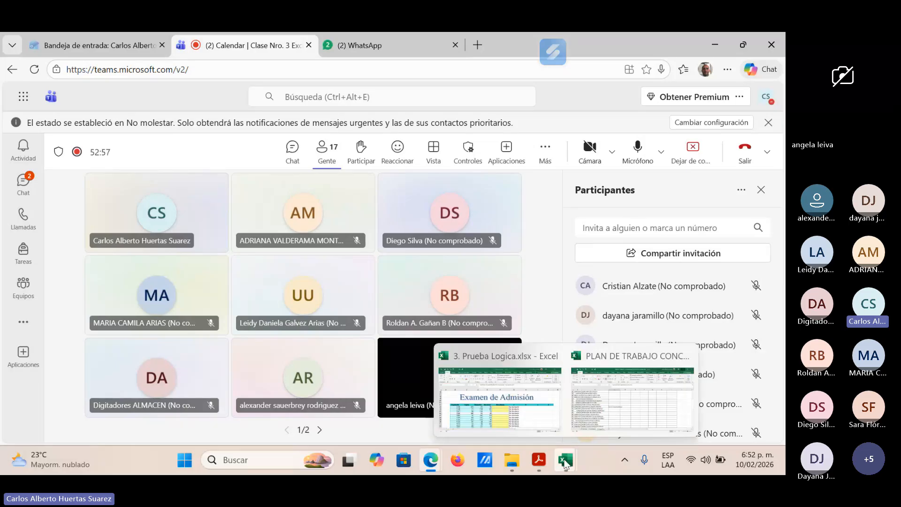
click(548, 419)
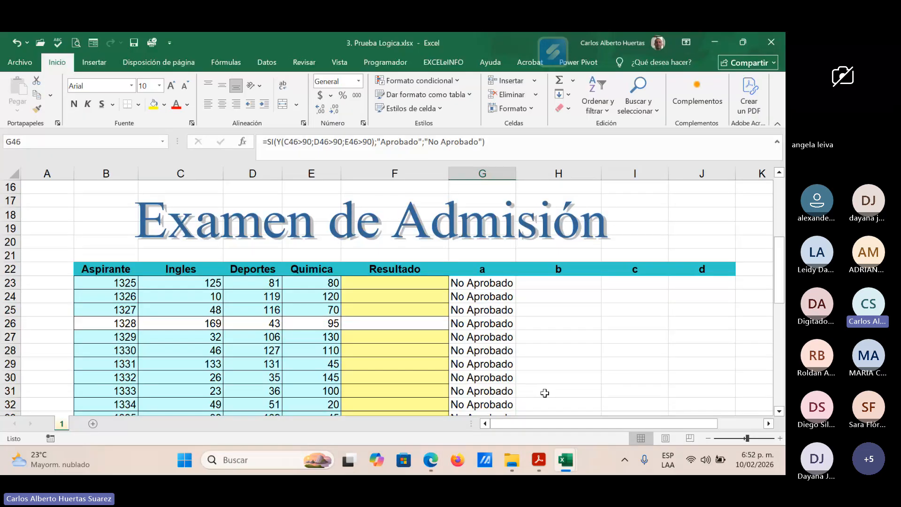
click(563, 284)
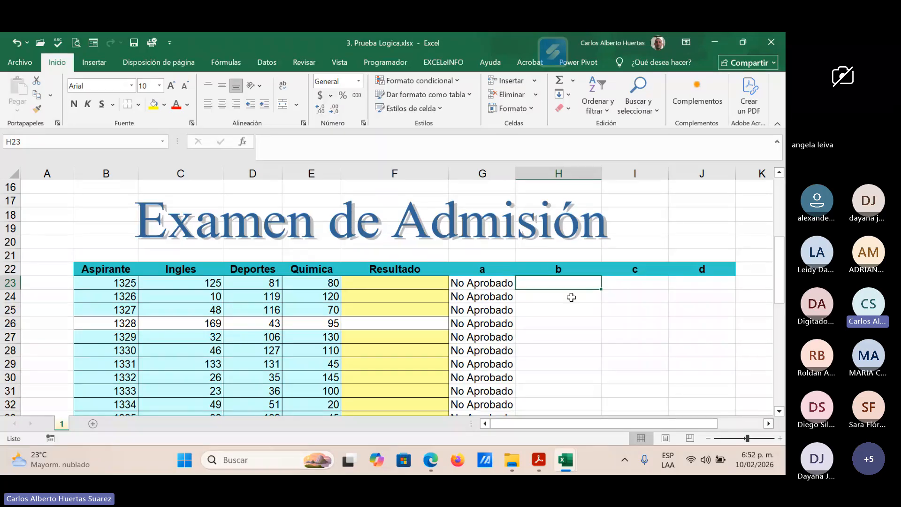
text(=conta)
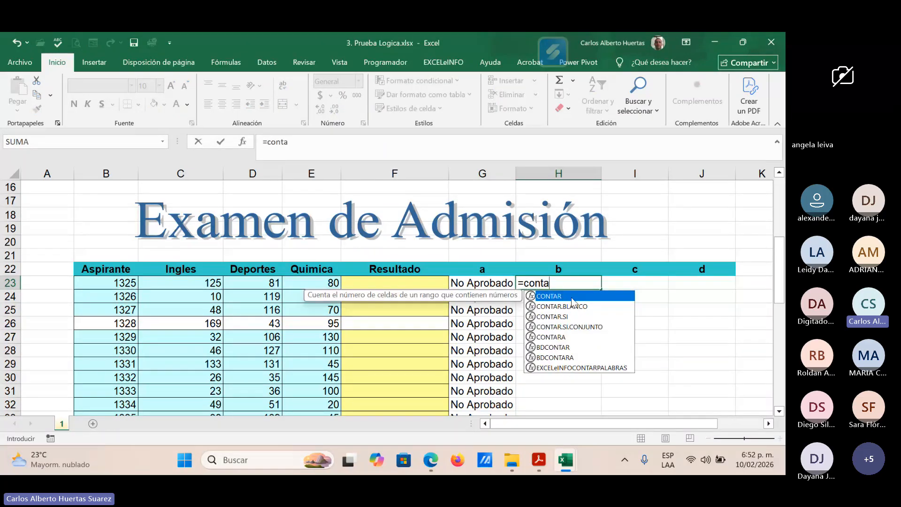
text(r)
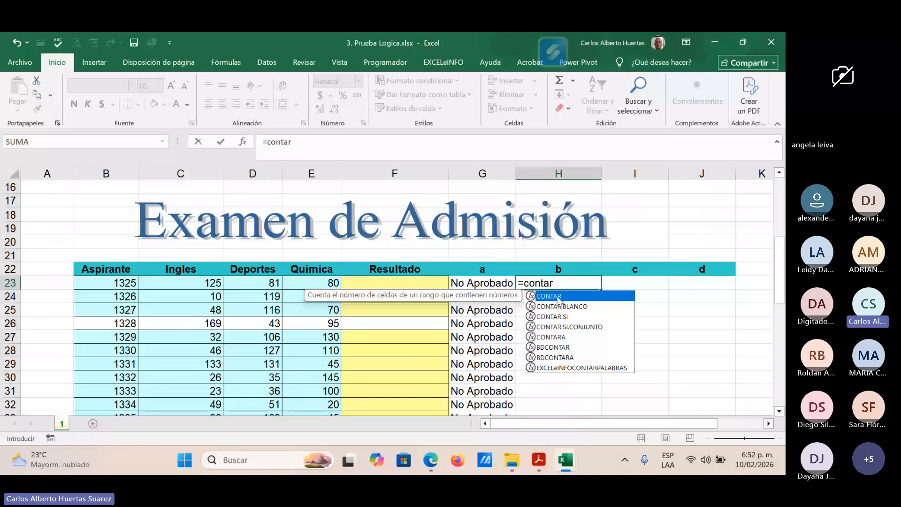
double_click(559, 296)
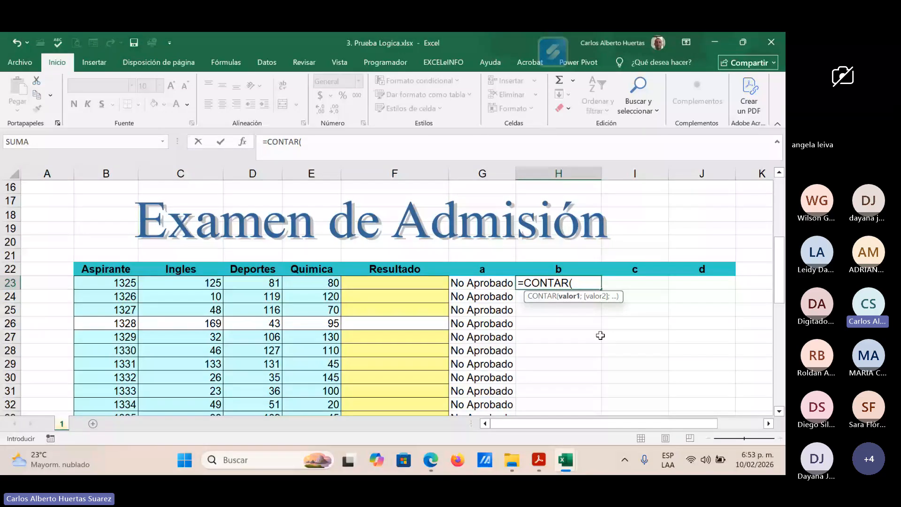
key(BackSpace)
key(BackSpace)
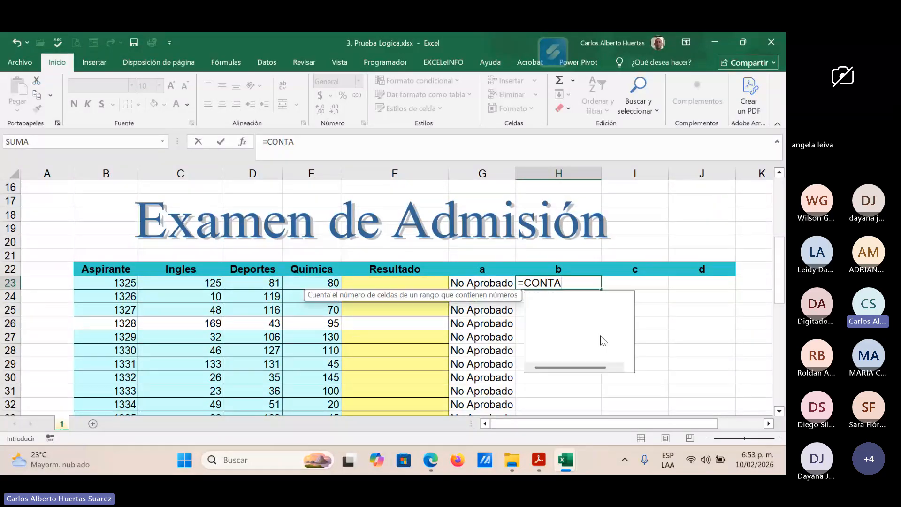
key(Escape)
key(Escape)
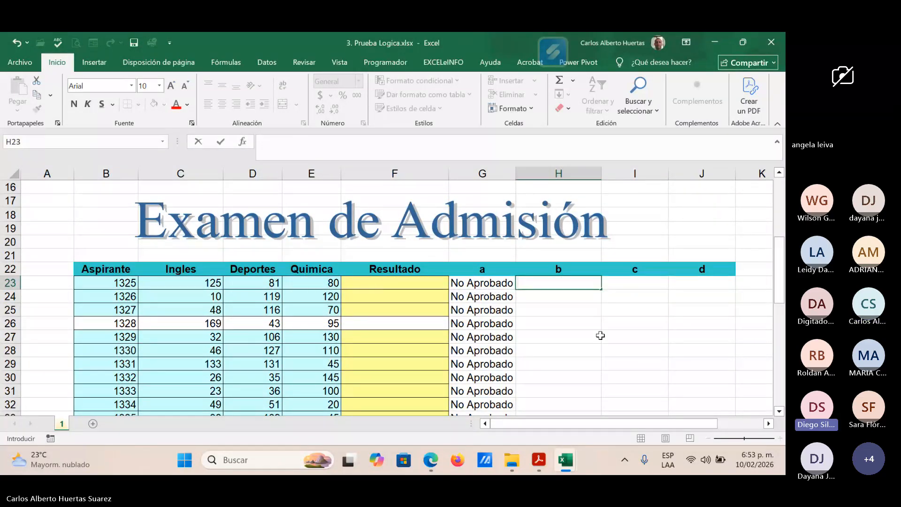
Step: Switch to the Teams meeting in Edge and open the meeting chat to view the participant's shared screenshot
key(alt+Tab)
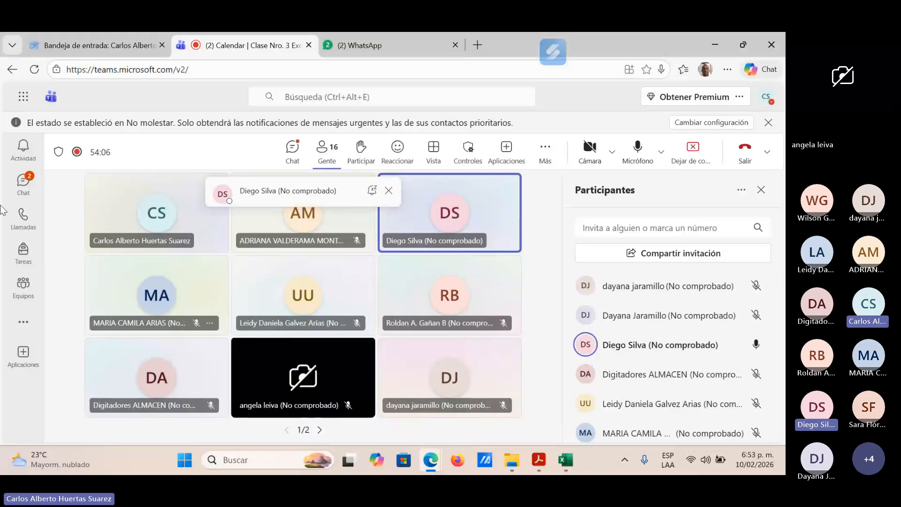
click(296, 155)
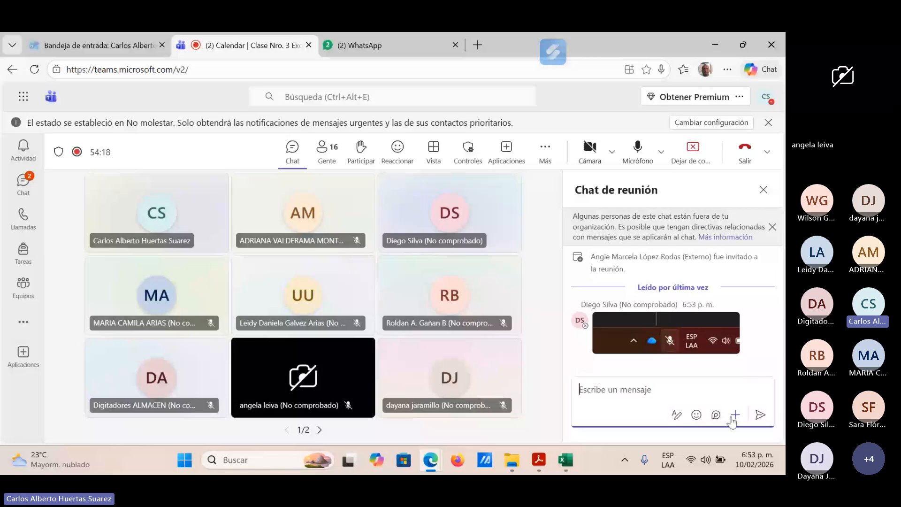
mouse_move(566, 459)
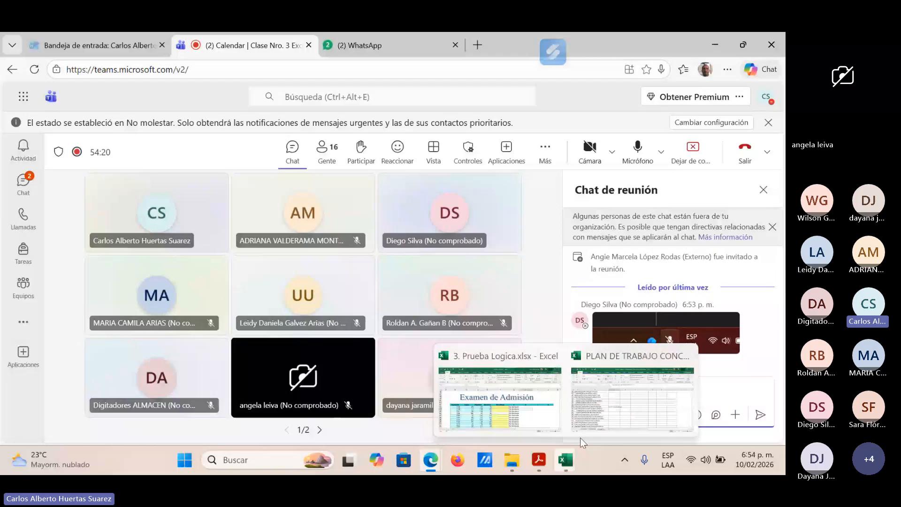
click(580, 438)
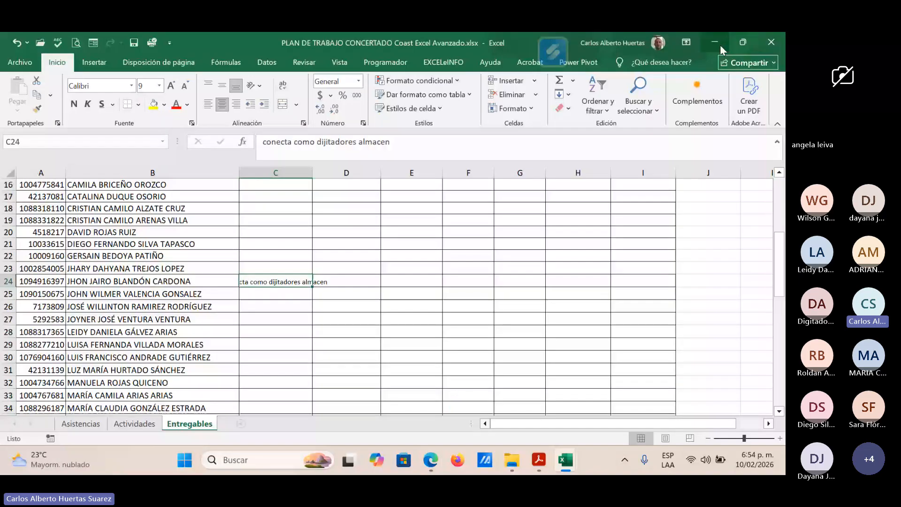
click(720, 44)
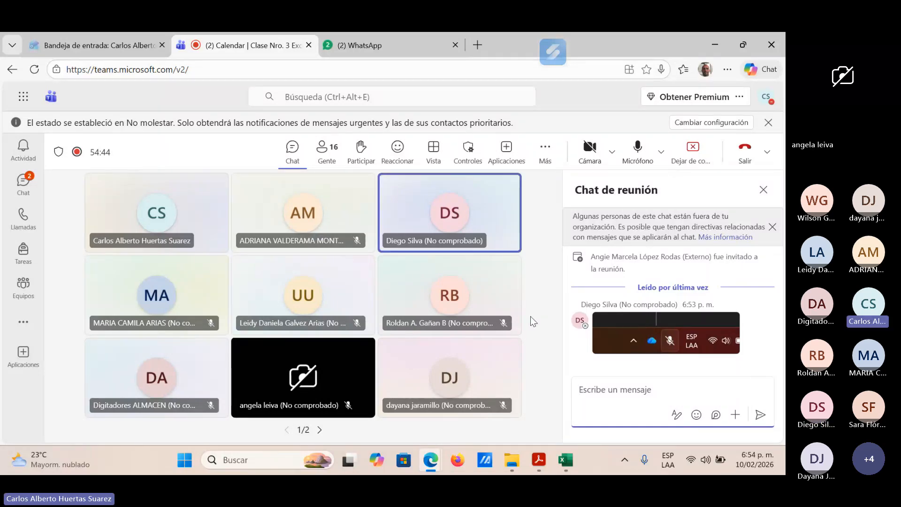
Step: Minimize the browser, the Guia Nro.3.pdf window and the COAST CADENA folder window to reach the desktop
click(717, 41)
mouse_move(563, 457)
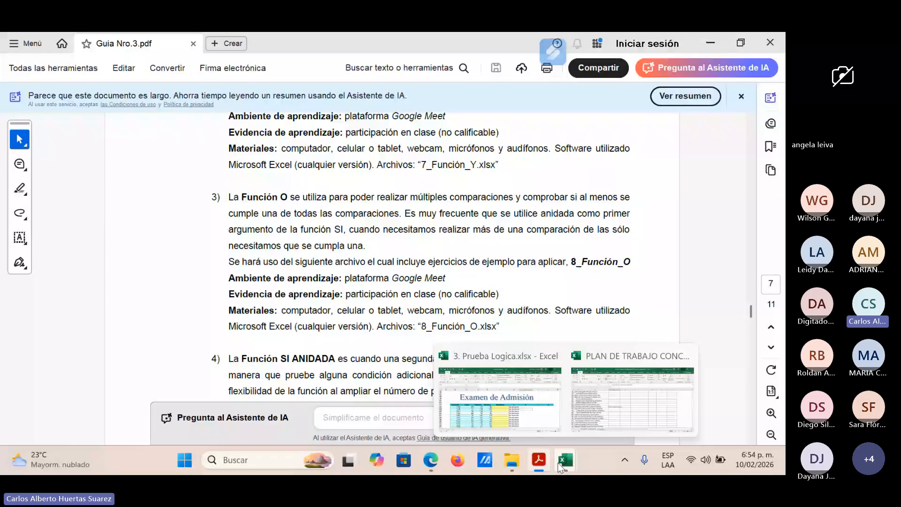
mouse_move(545, 441)
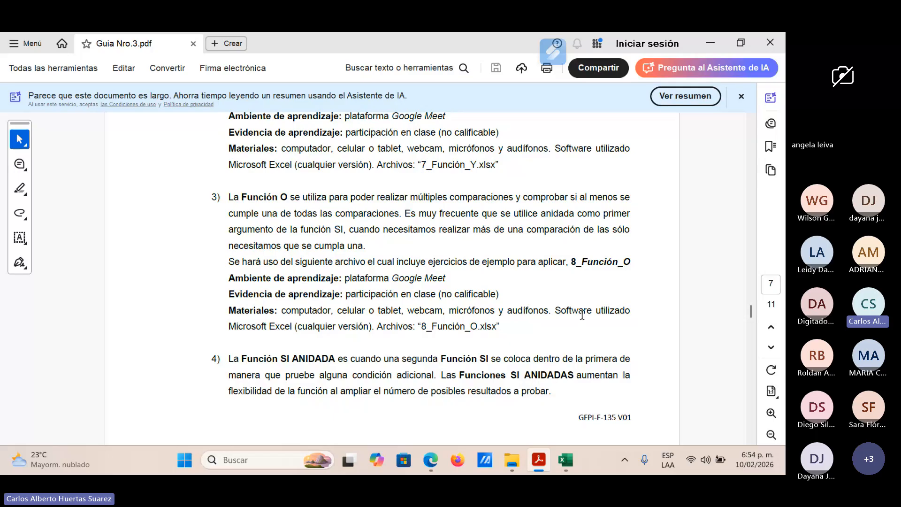
click(709, 42)
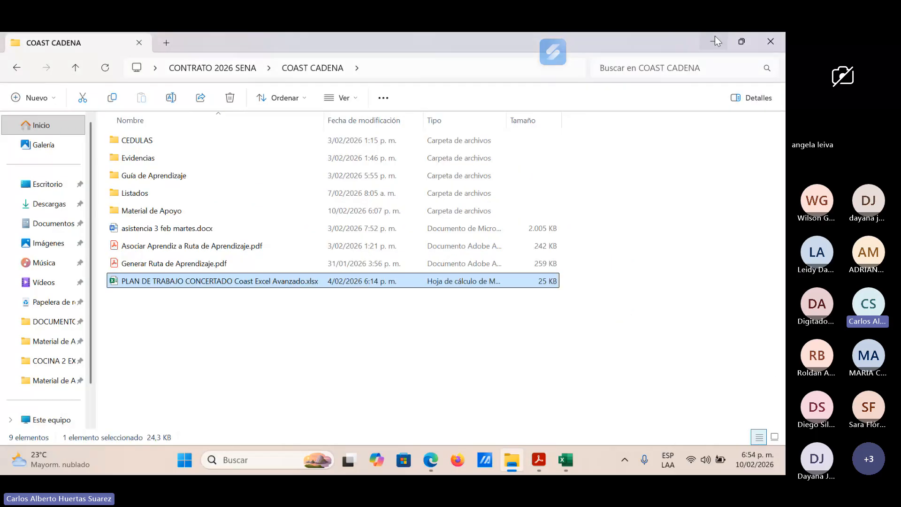
click(716, 41)
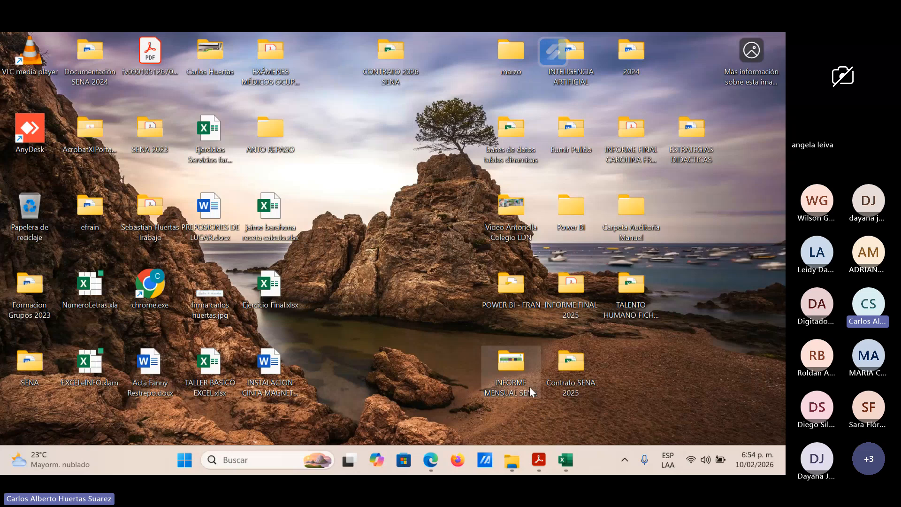
Step: Bring back the Teams meeting in Edge to check on the participants and chat, and minimize it again
mouse_move(431, 460)
click(392, 428)
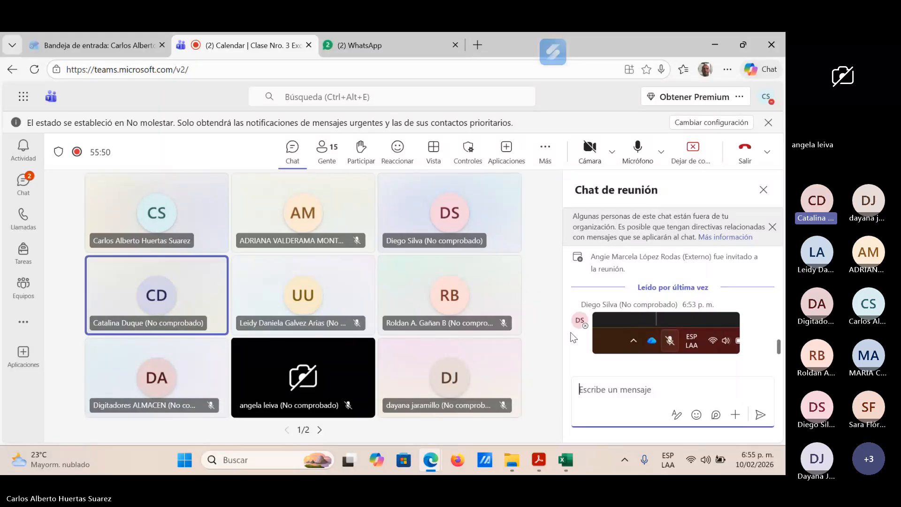
click(722, 49)
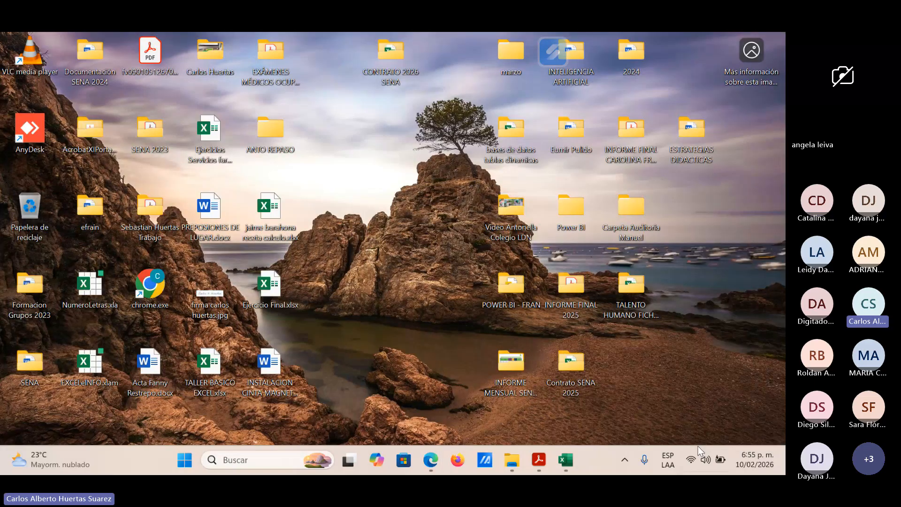
Step: Open a File Explorer window, go up to the Escritorio level and dismiss the Microsoft Edge notification
click(511, 460)
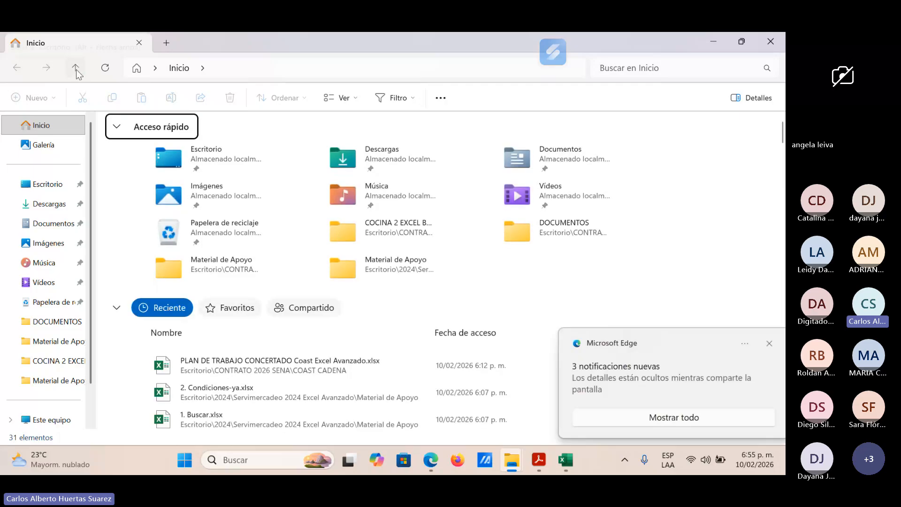
click(75, 68)
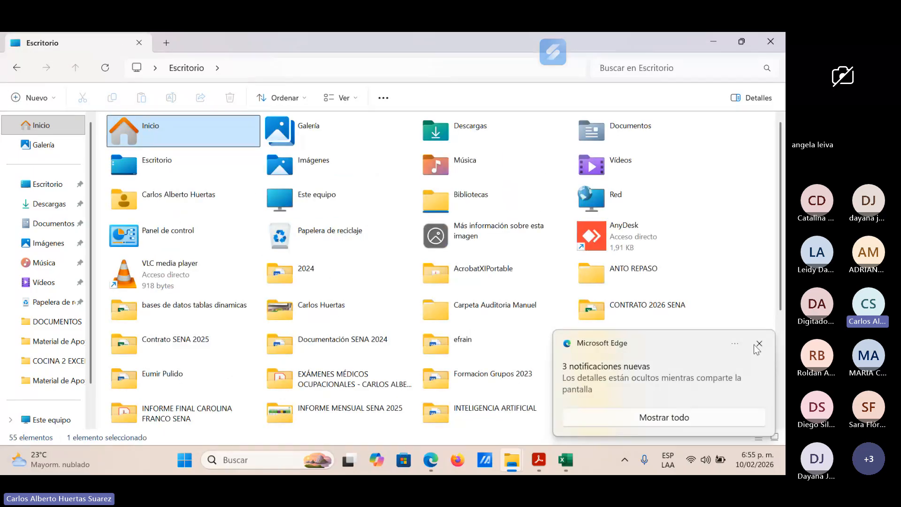
click(759, 344)
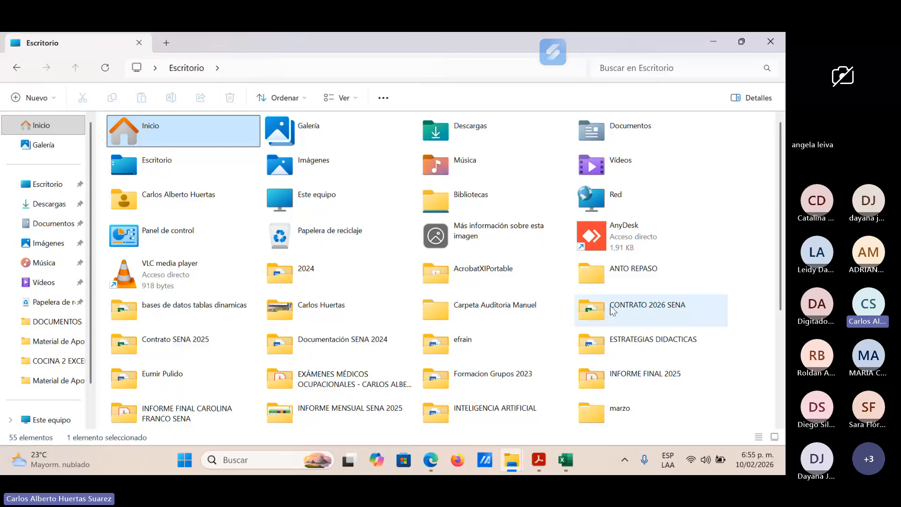
Step: Open Panel de control and display the Región format settings under Reloj y región
click(176, 236)
double_click(176, 236)
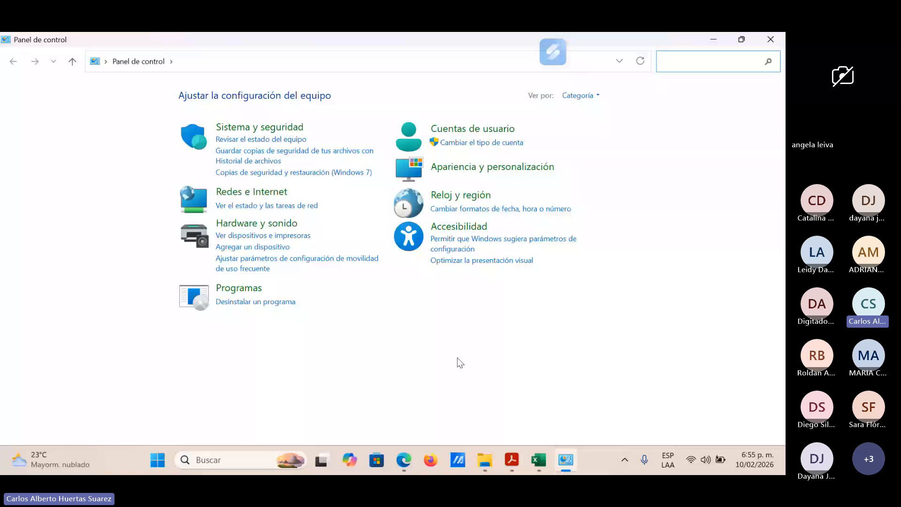
click(466, 202)
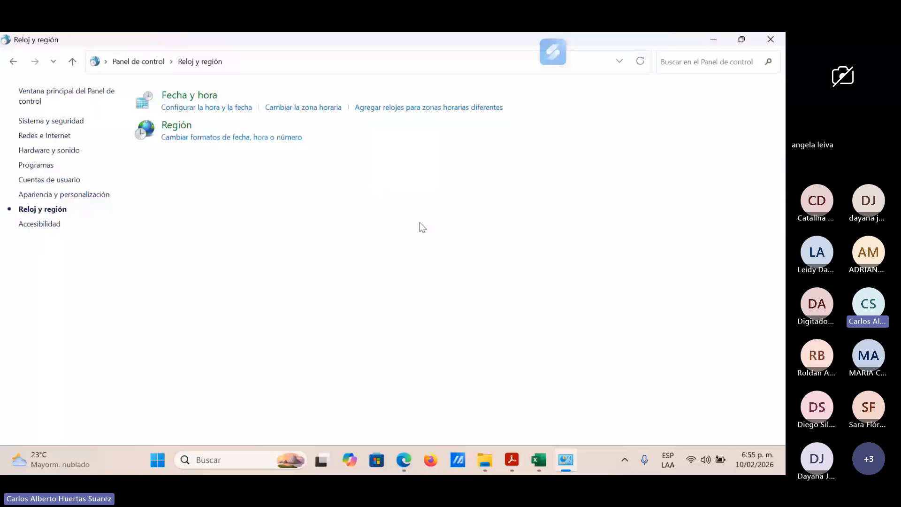
click(177, 125)
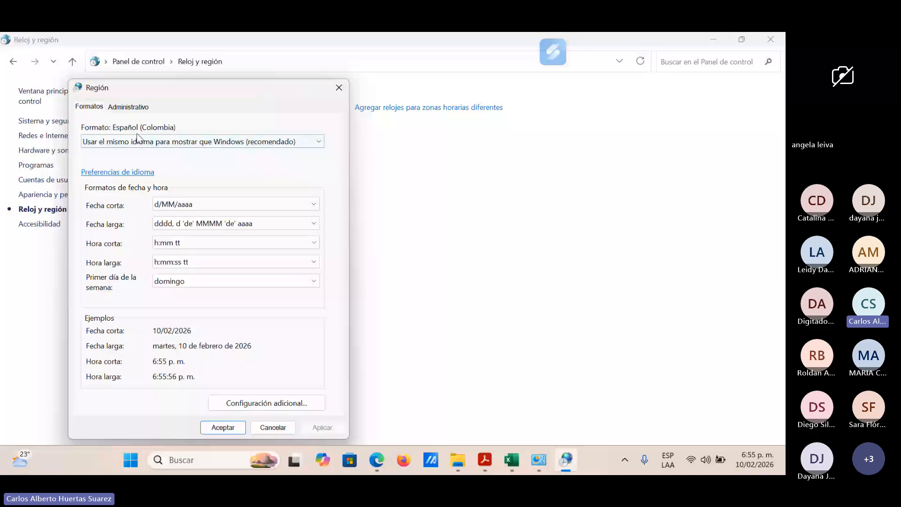
Step: Open the additional format settings from the Región dialog and place the Personalizar formato dialog beside it
click(266, 403)
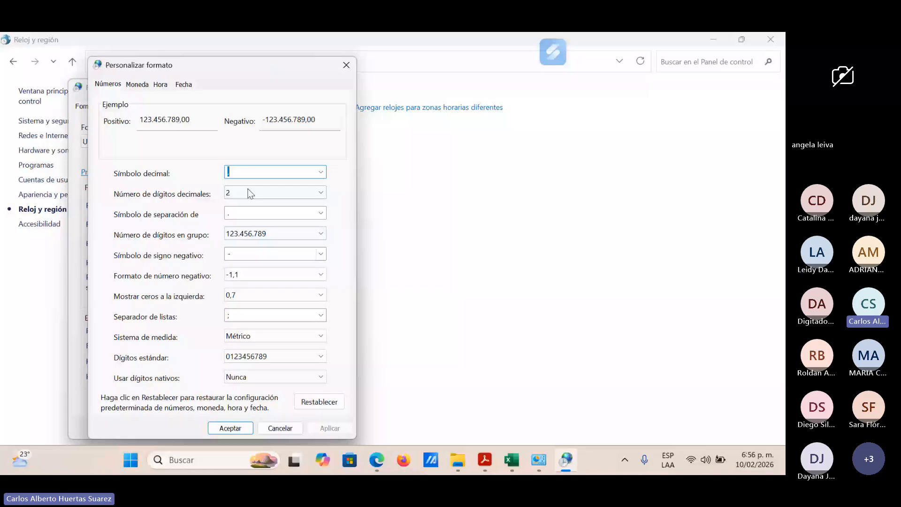
text(,)
drag(282, 66, 570, 63)
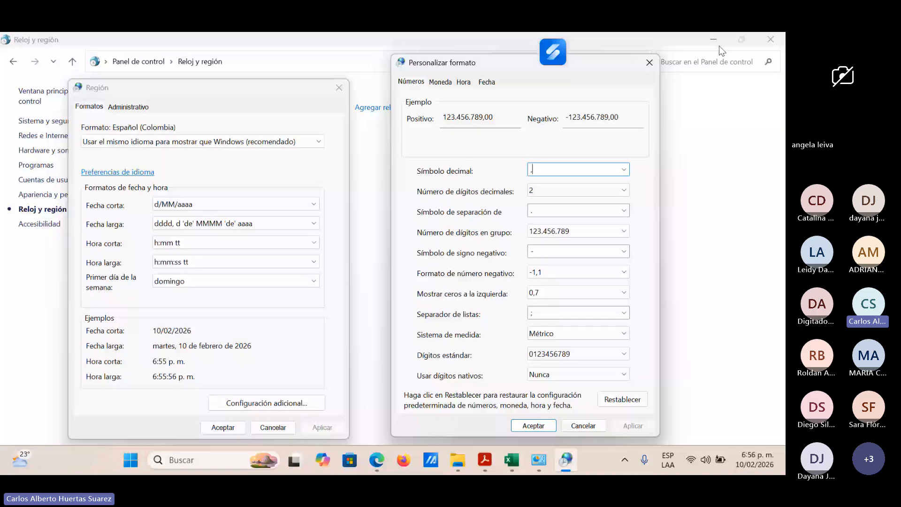
Step: Switch to the Teams meeting in Edge and look through the chat, the participants list and both pages of attendees
click(376, 460)
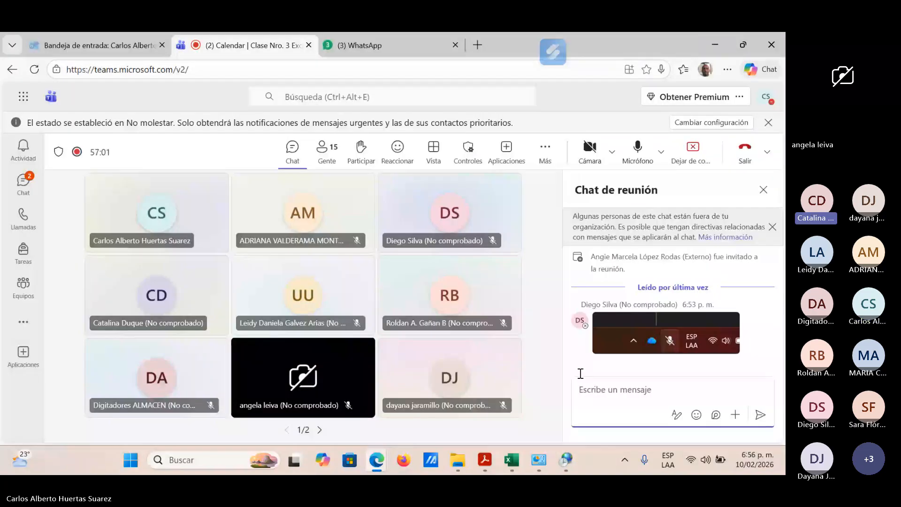
click(322, 150)
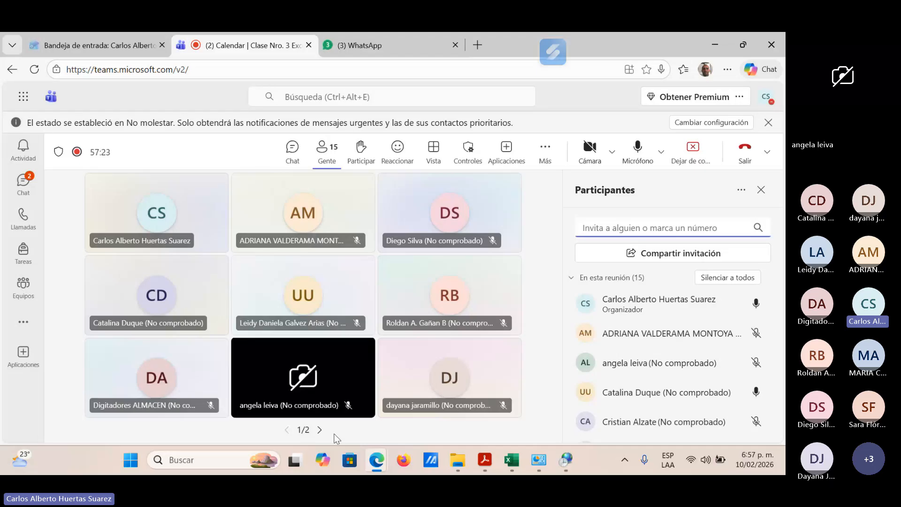
click(320, 430)
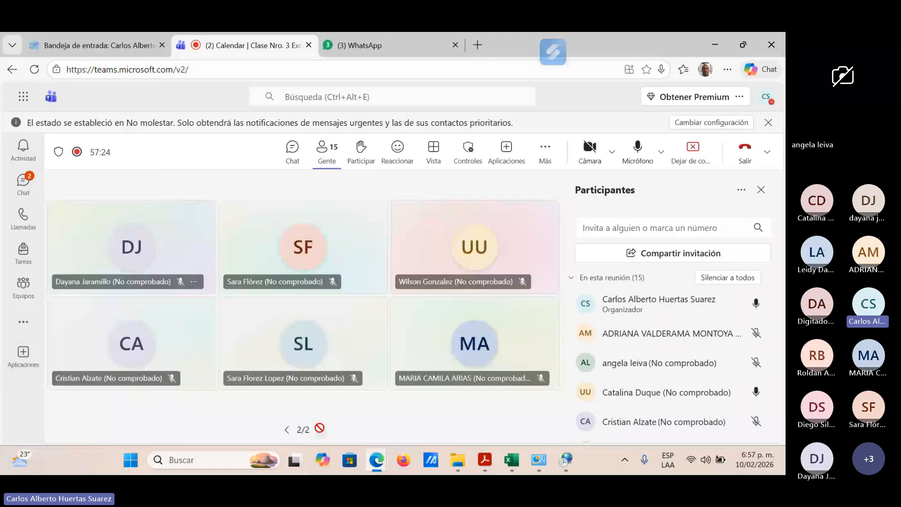
click(286, 429)
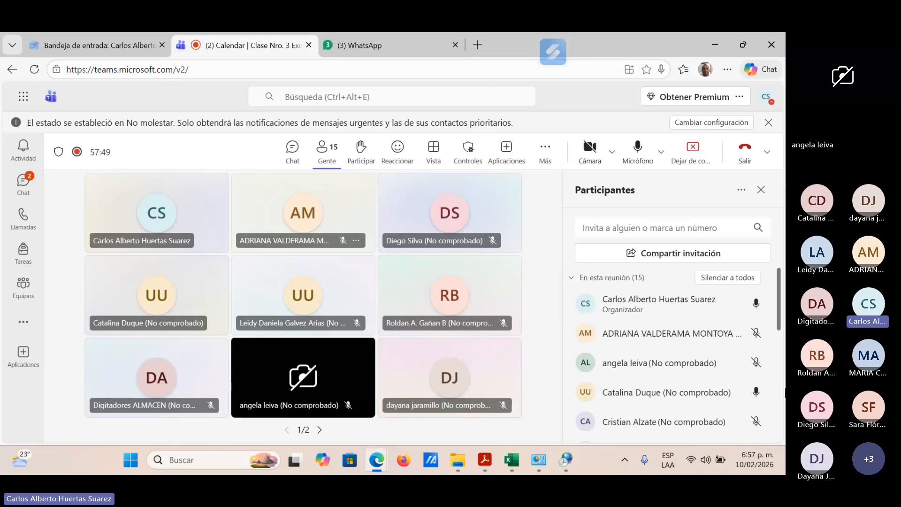
scroll(703, 386, down, 3)
scroll(703, 386, down, 3)
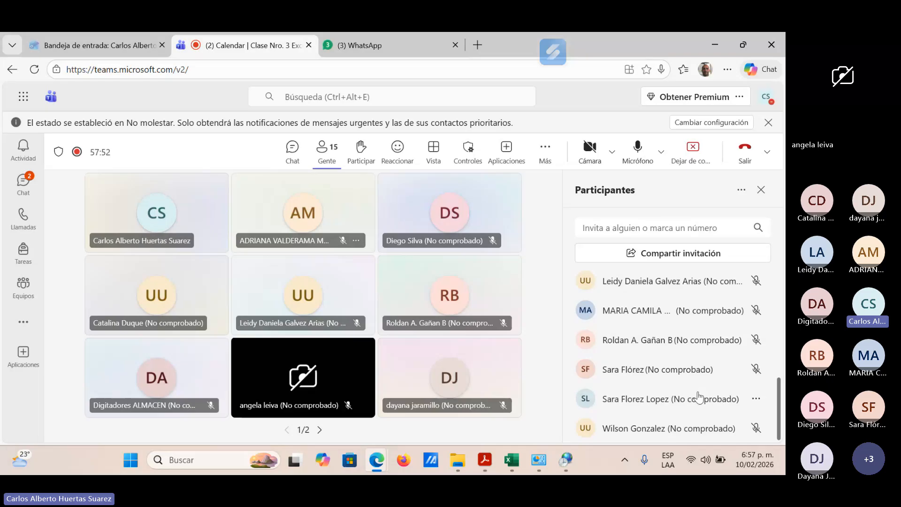
scroll(699, 403, up, 6)
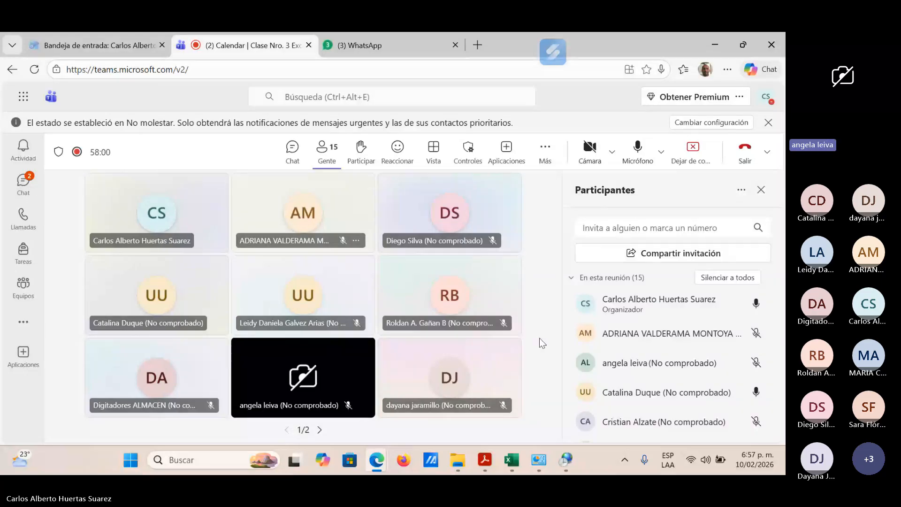
Step: Close the Personalizar formato and Región dialogs without changes, and close the Panel de control window
click(568, 463)
click(649, 63)
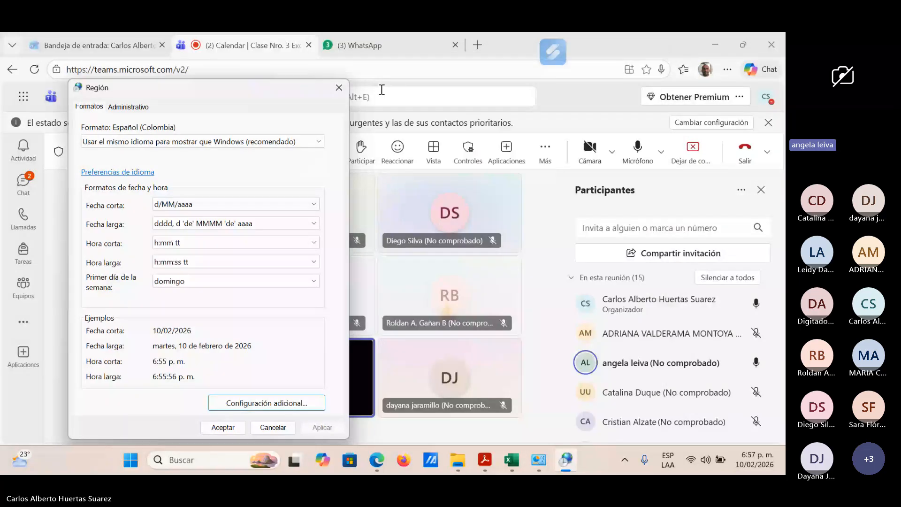
key(Escape)
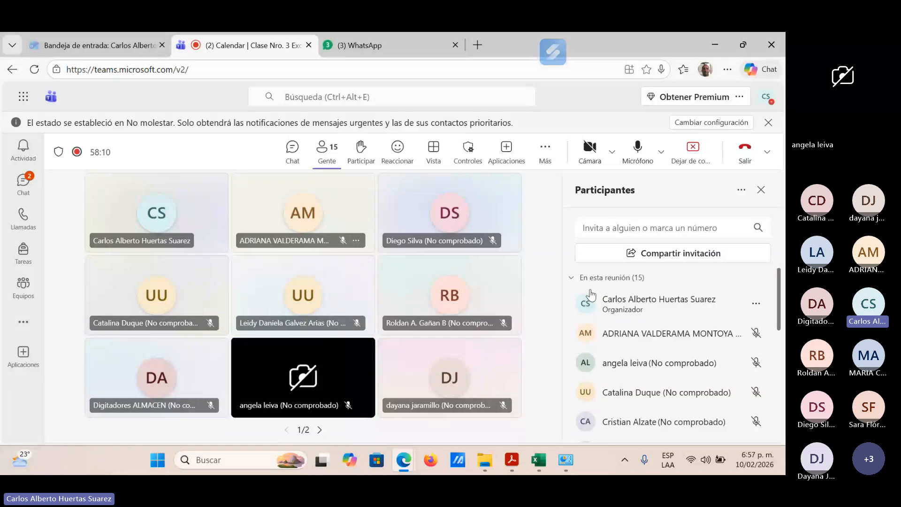
scroll(649, 362, down, 5)
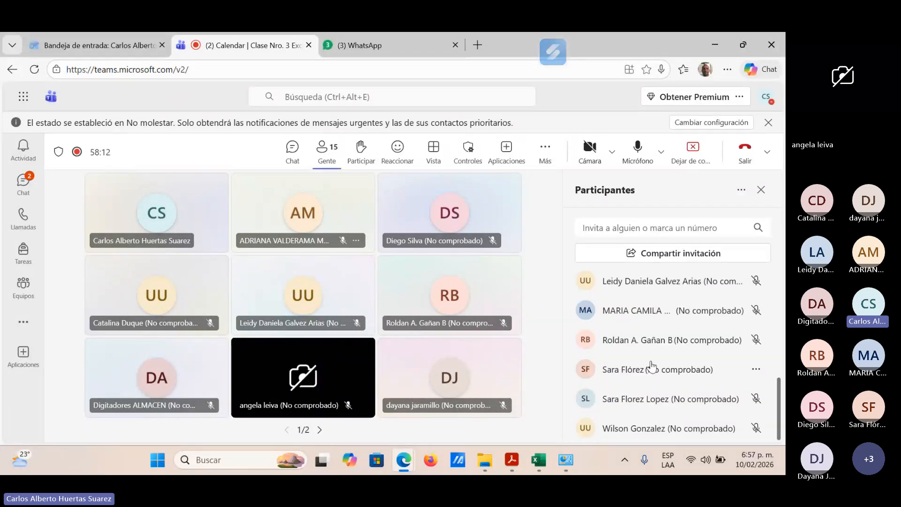
scroll(610, 342, up, 5)
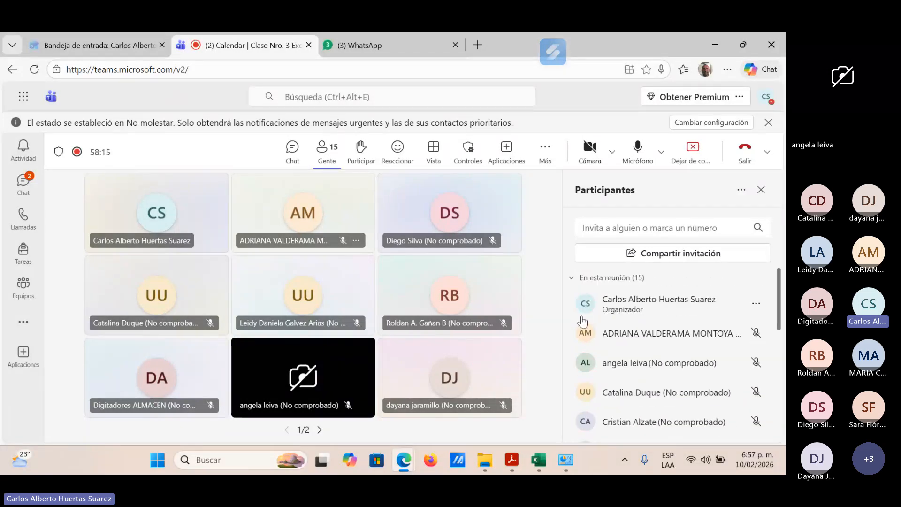
click(565, 461)
click(774, 41)
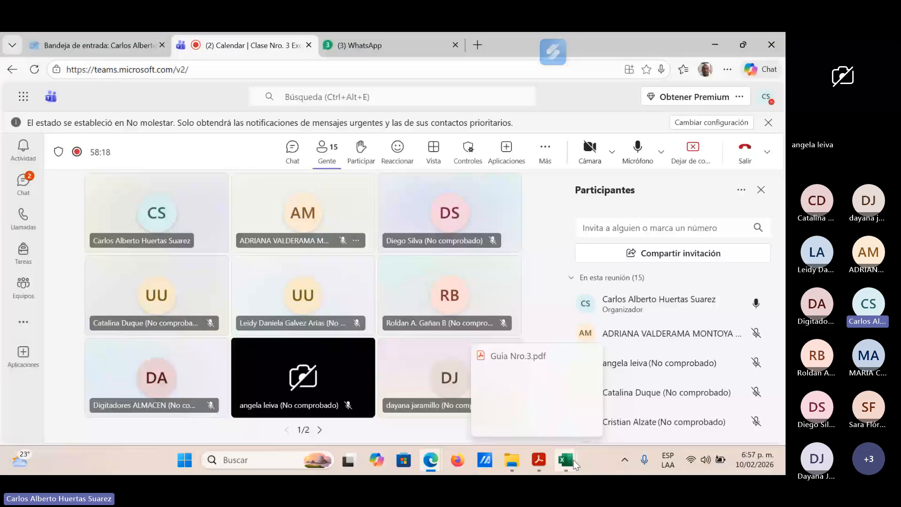
Step: Switch to the 3. Prueba Logica.xlsx workbook in Excel and select cell H23 under column b, with the exam instructions in view
click(574, 464)
click(538, 420)
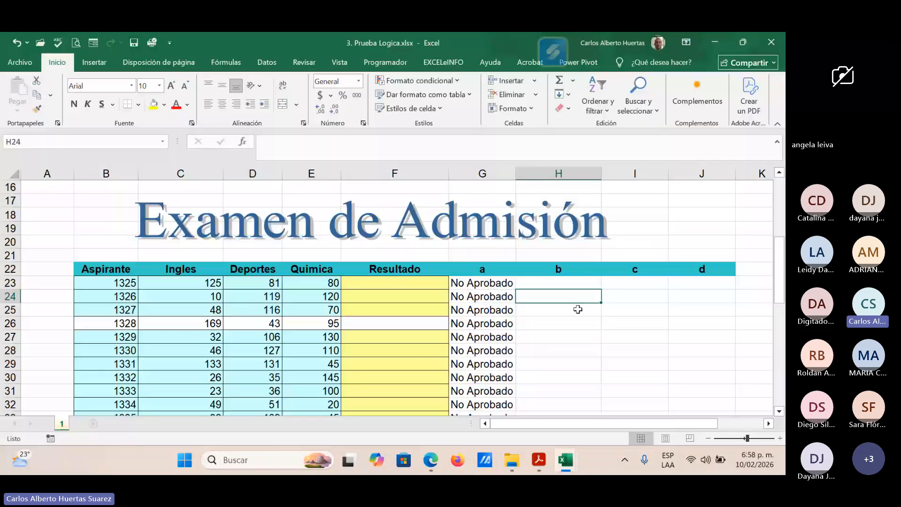
click(569, 282)
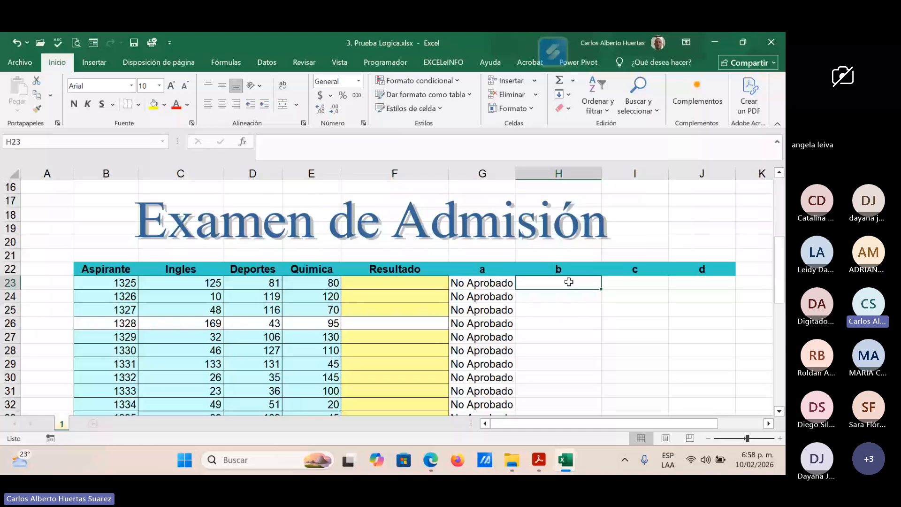
scroll(518, 349, up, 2)
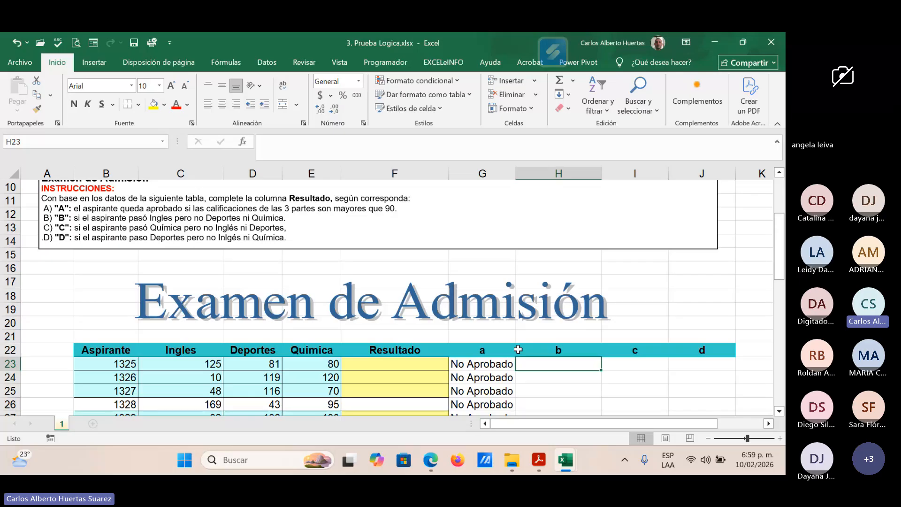
Step: Start an SI formula in H23 with the logical test C23>90 for the Ingles score
text(=s)
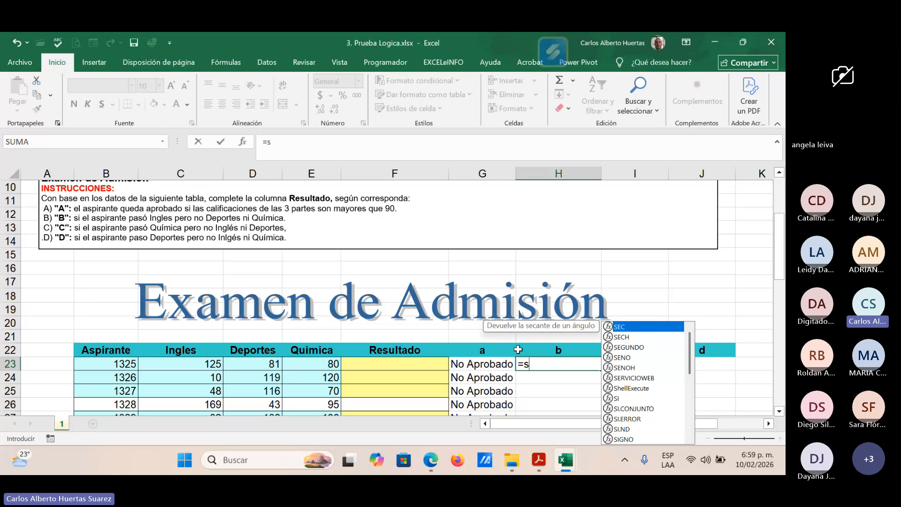
text(i)
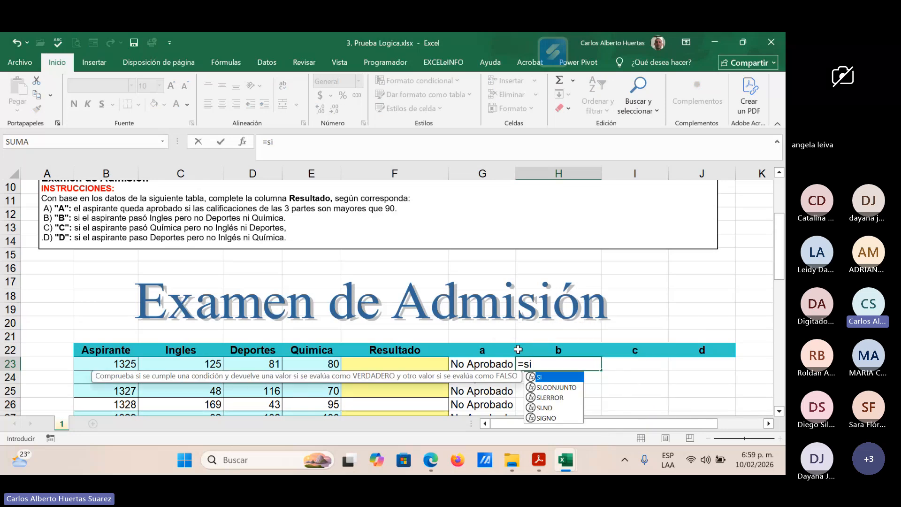
text(()
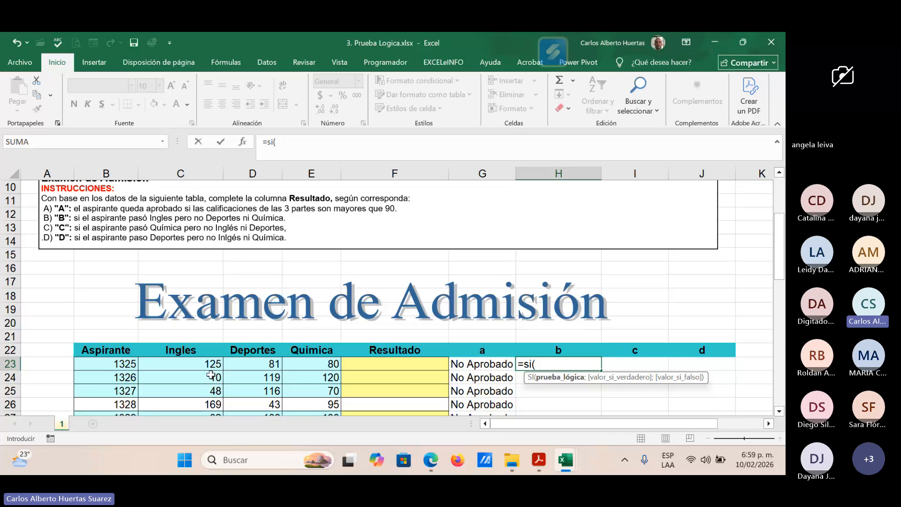
click(203, 360)
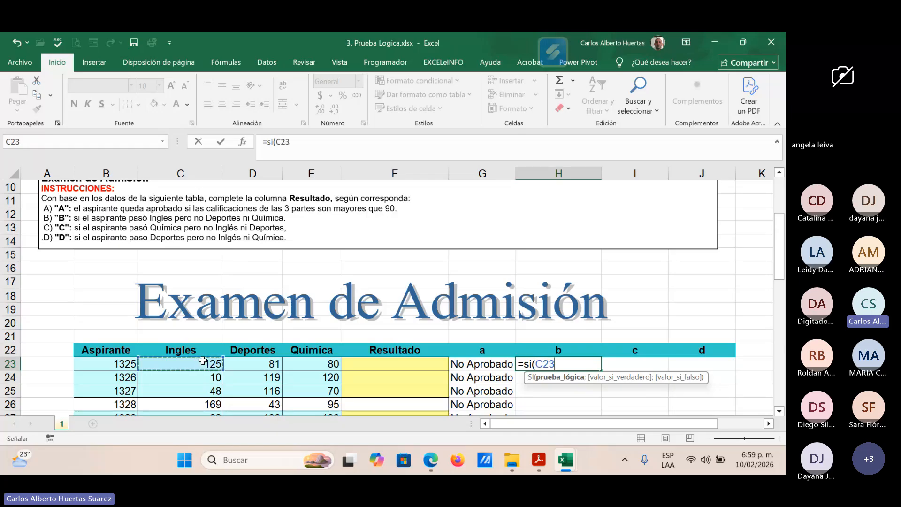
text(>90;)
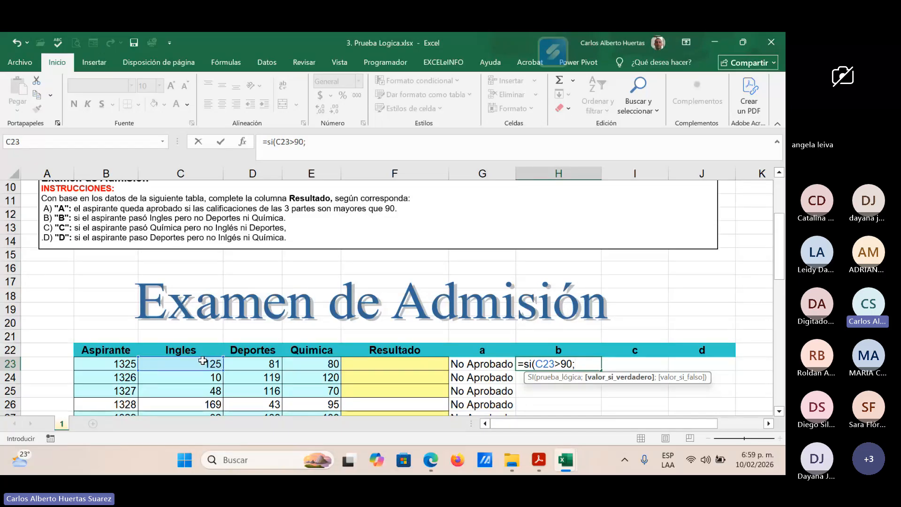
Step: Complete the SI formula in H23 with "Aprobado" as the true value and "No Aprobado" as the false value, and enter it
text("Aprobado)
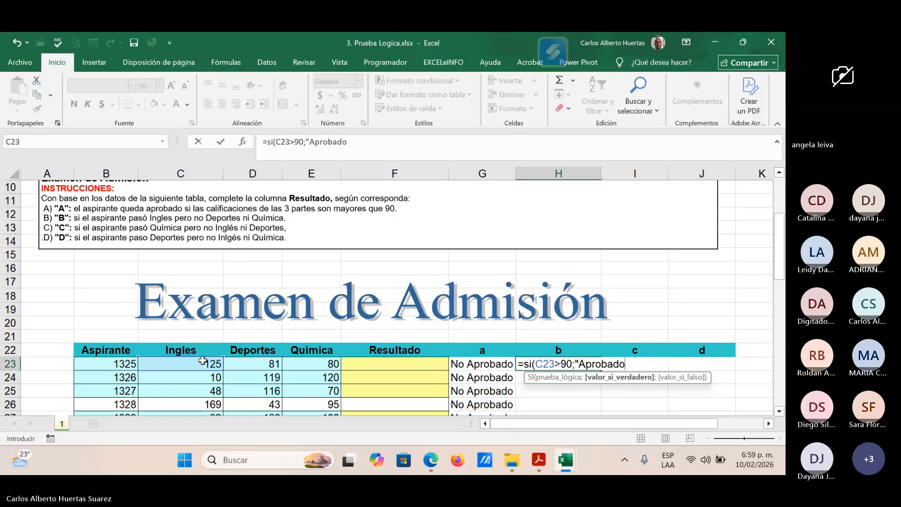
text(")
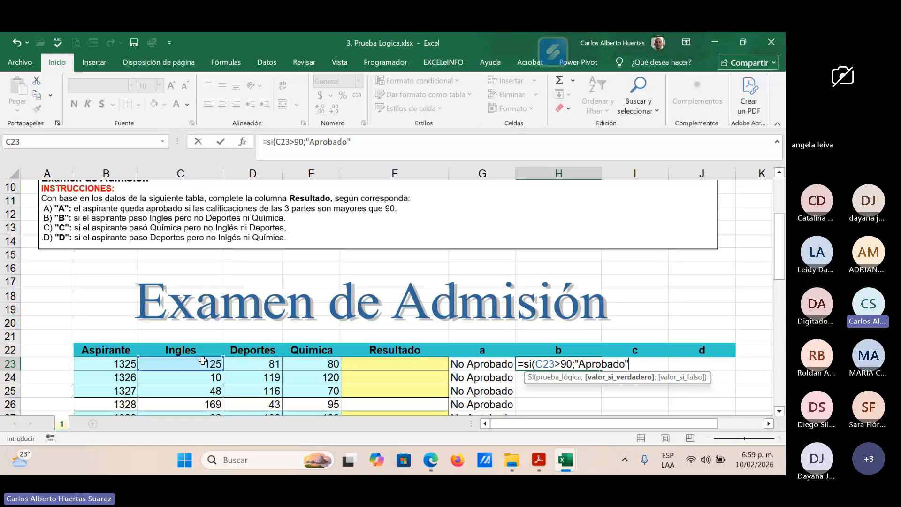
text(;)
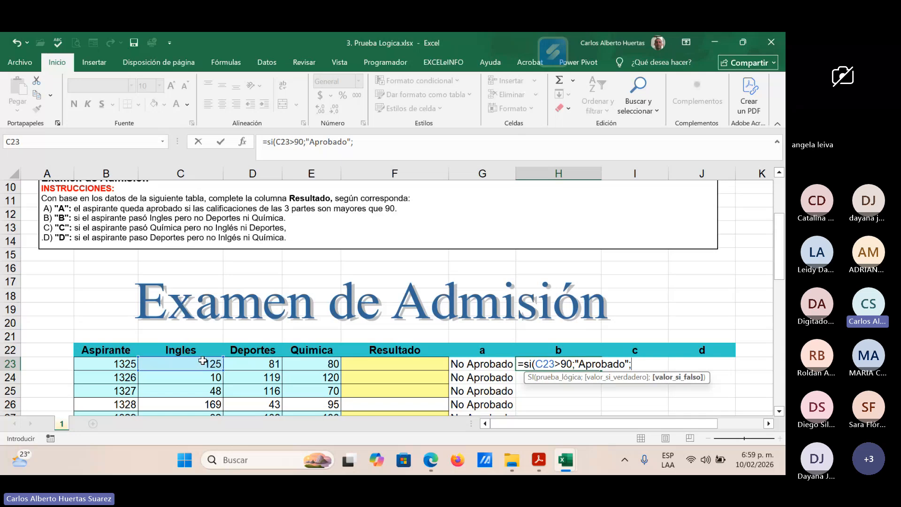
text("No Ap)
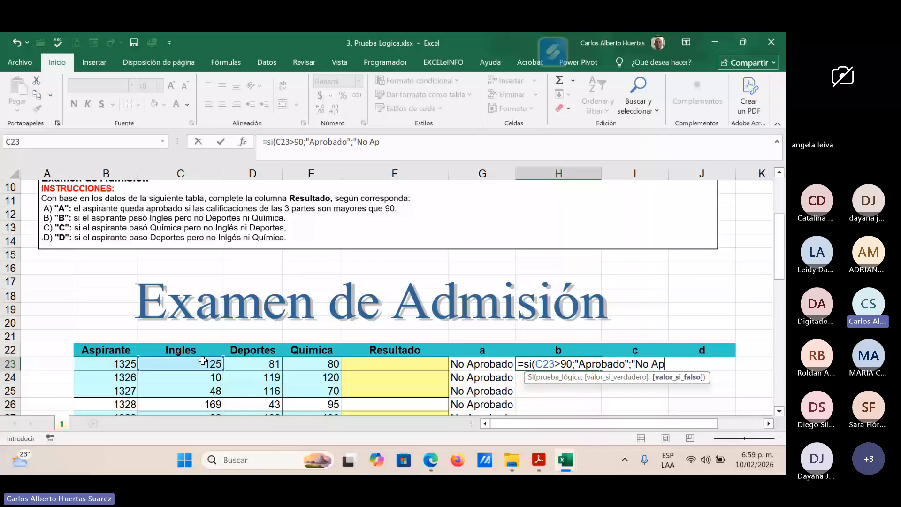
text(robado"))
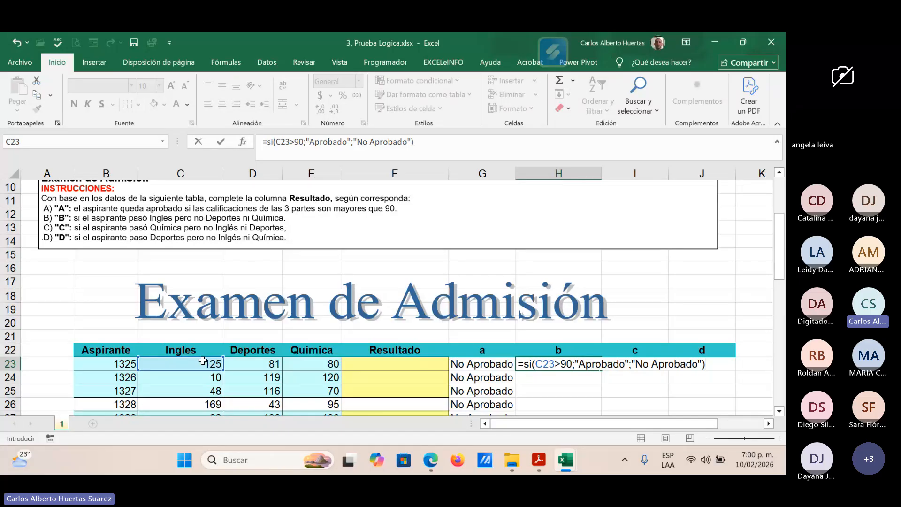
key(Return)
key(Up)
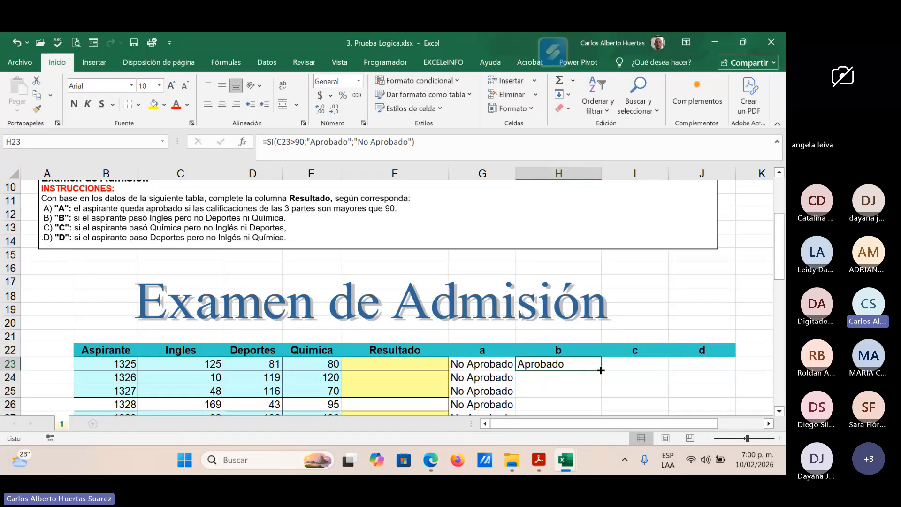
Step: Fill the H23 formula down to H25 and check the results against the Ingles scores in C24 and C25
drag(601, 370, 595, 392)
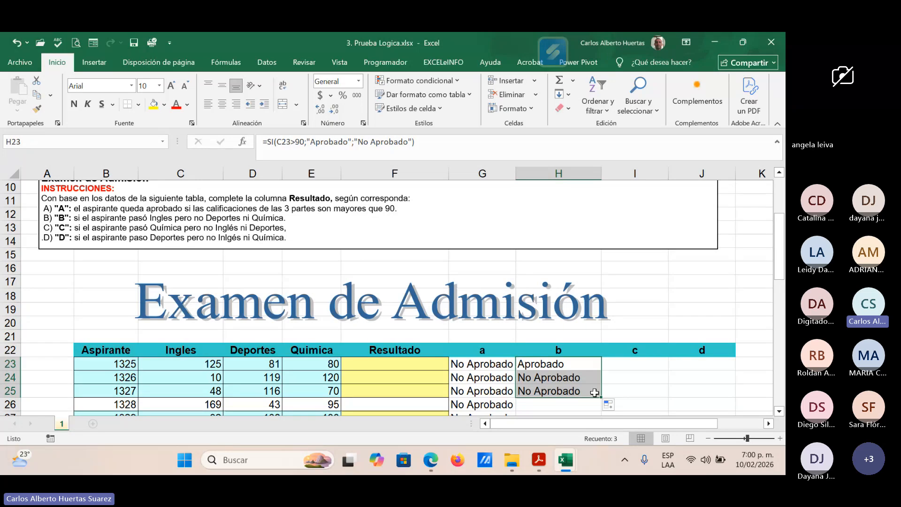
click(199, 378)
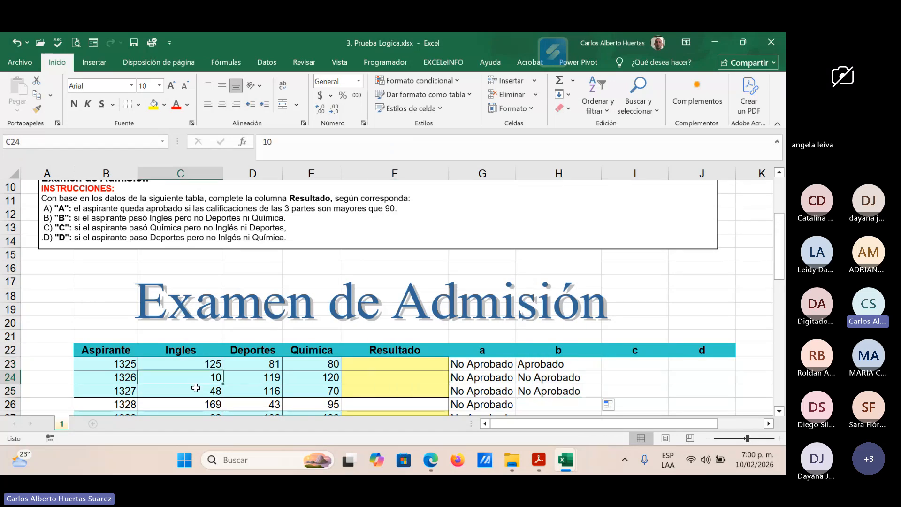
click(196, 391)
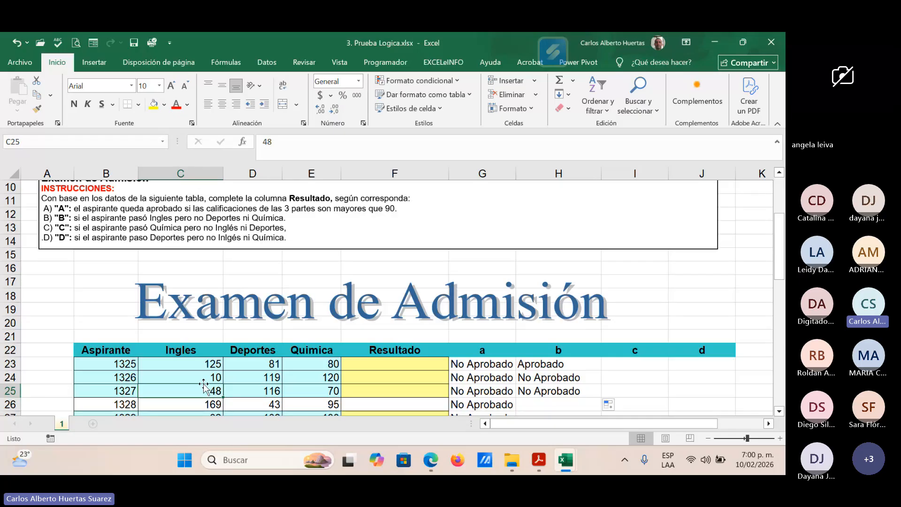
Step: Fill the H23 formula down column b to row 58 and review the results for all applicants
click(568, 365)
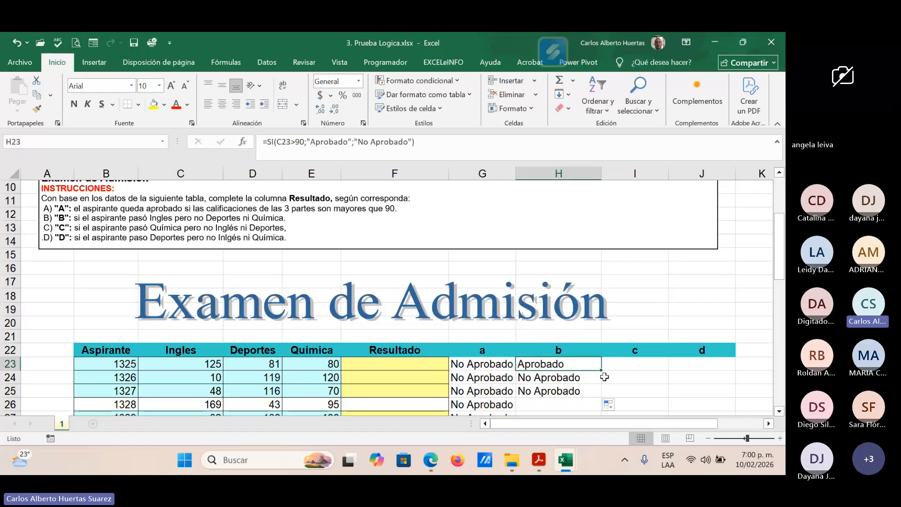
drag(601, 372, 600, 372)
double_click(602, 397)
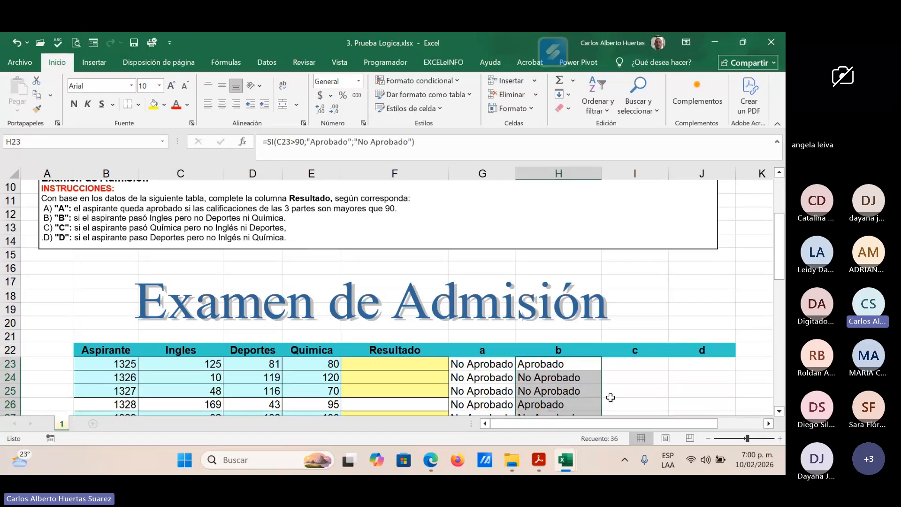
scroll(611, 397, down, 2)
scroll(563, 342, down, 8)
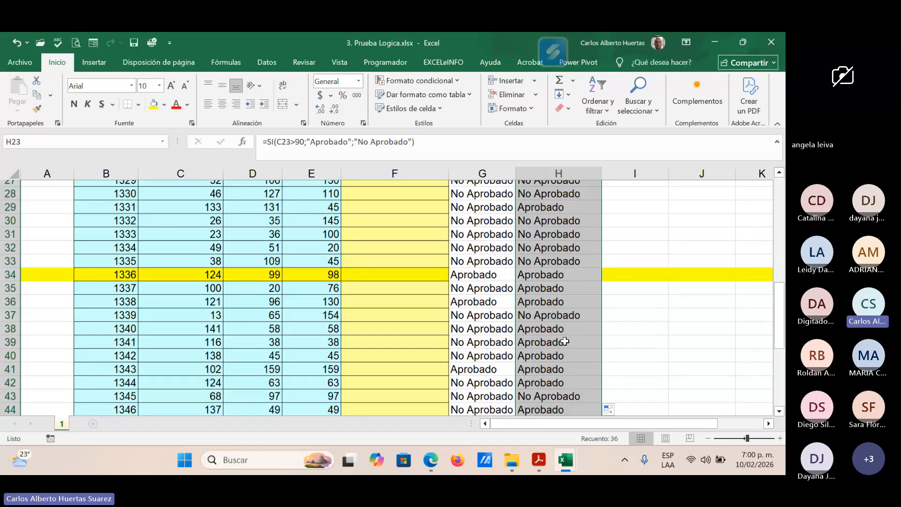
scroll(565, 342, down, 3)
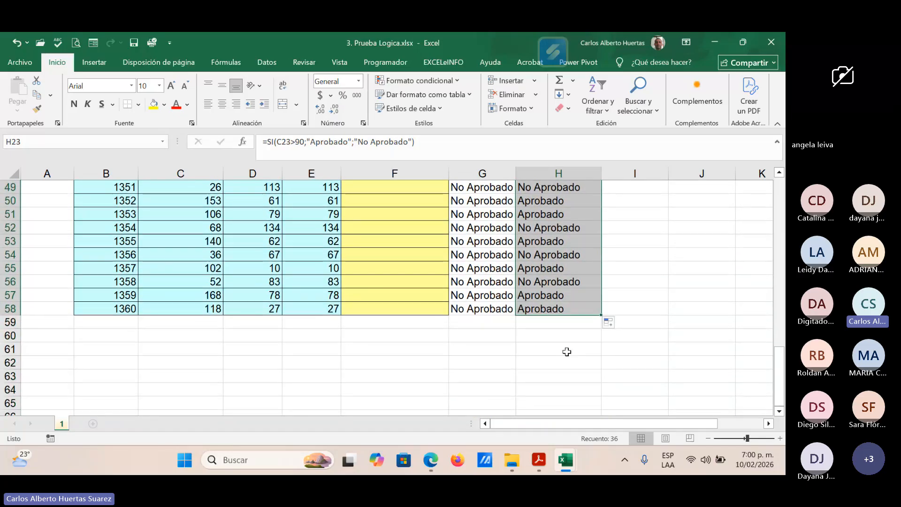
scroll(567, 352, up, 1)
scroll(567, 351, up, 6)
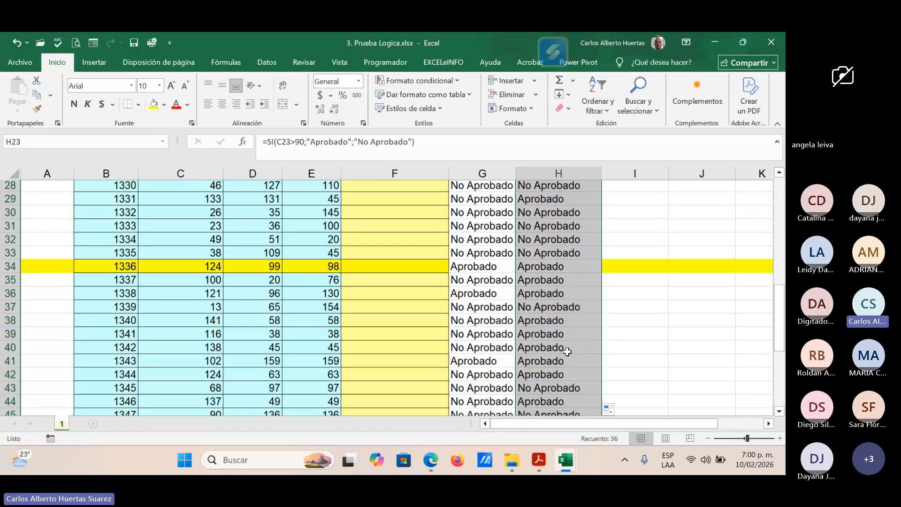
Step: Start an SI formula in I23 with the logical test E23>90 for the Quimica score
scroll(568, 352, up, 4)
scroll(567, 355, up, 2)
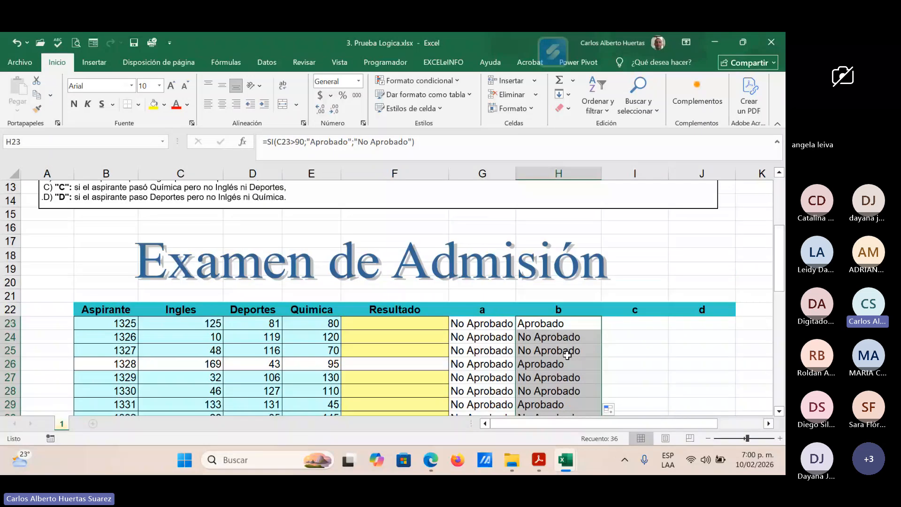
scroll(568, 356, up, 1)
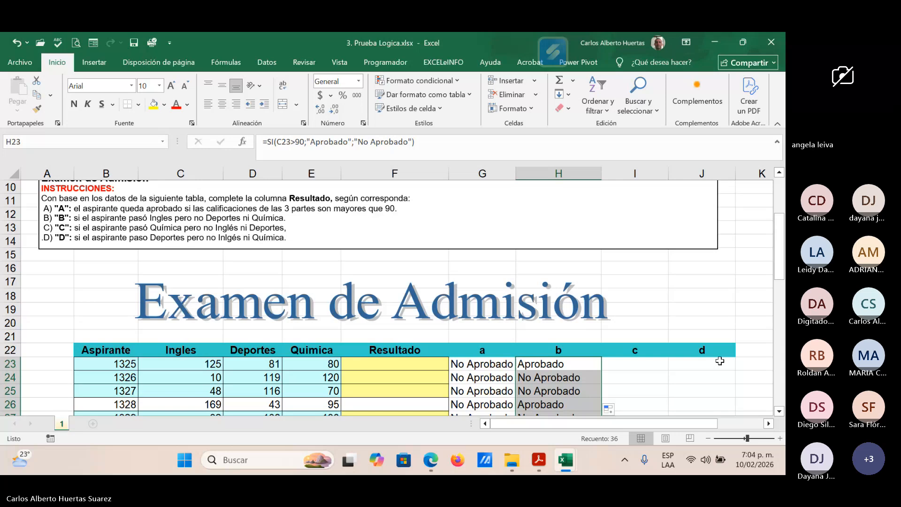
click(645, 366)
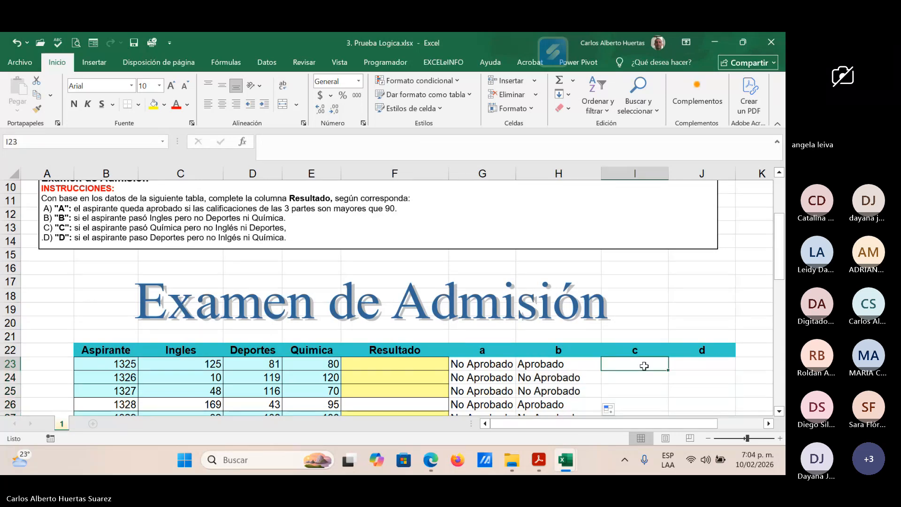
double_click(645, 367)
text(=b)
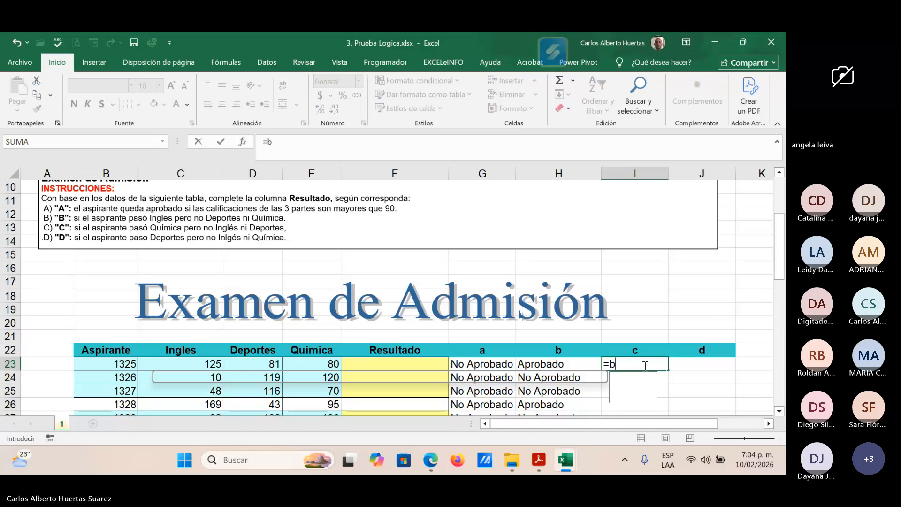
text(uscar)
key(BackSpace)
key(BackSpace)
key(BackSpace)
key(BackSpace)
key(BackSpace)
key(BackSpace)
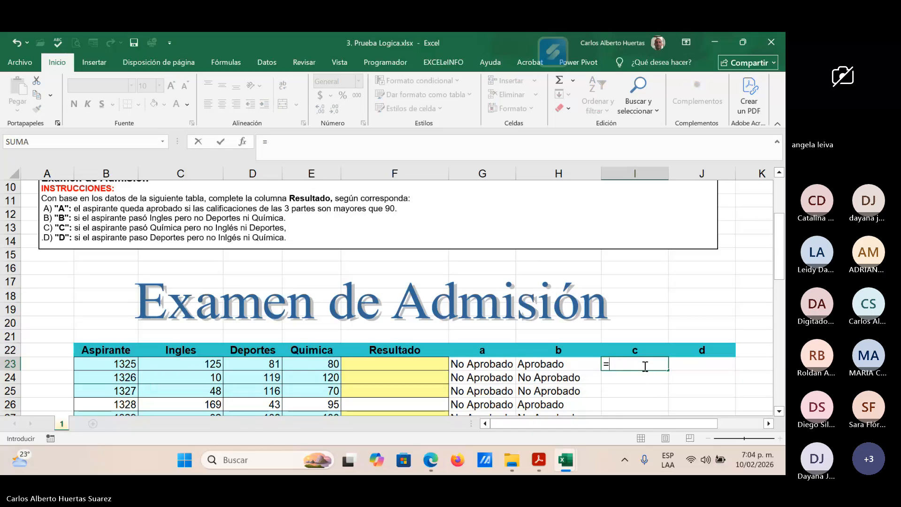
text(si)
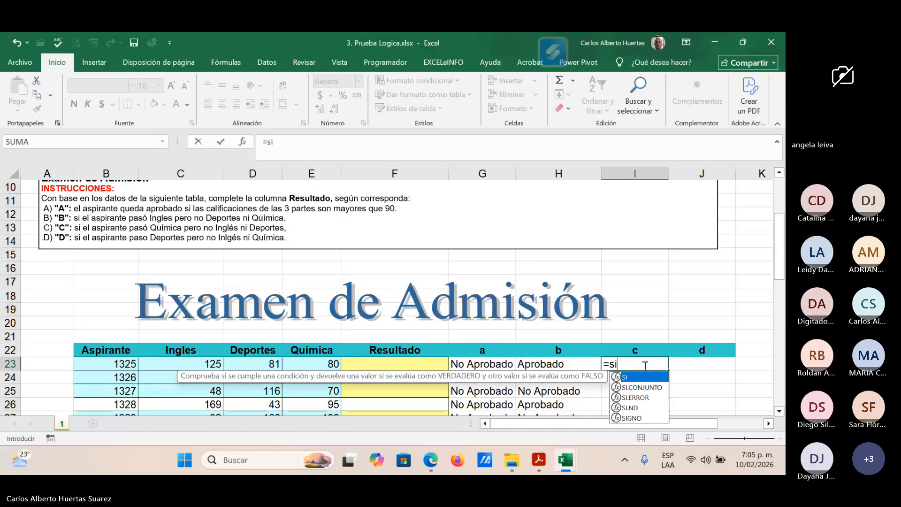
text(()
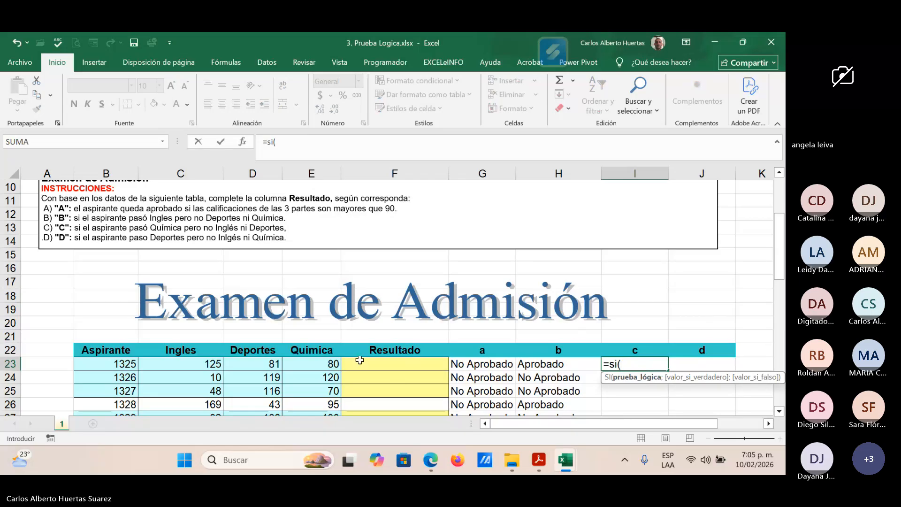
click(324, 365)
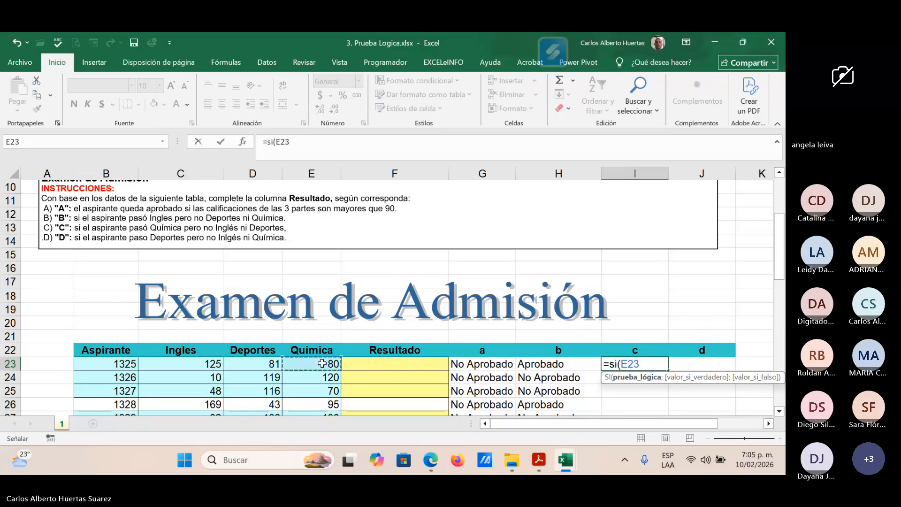
text(>90;)
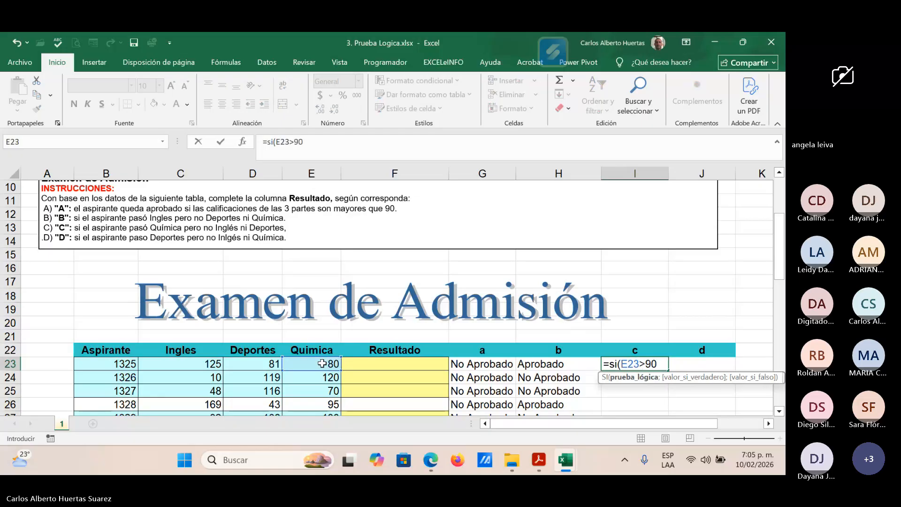
text(")
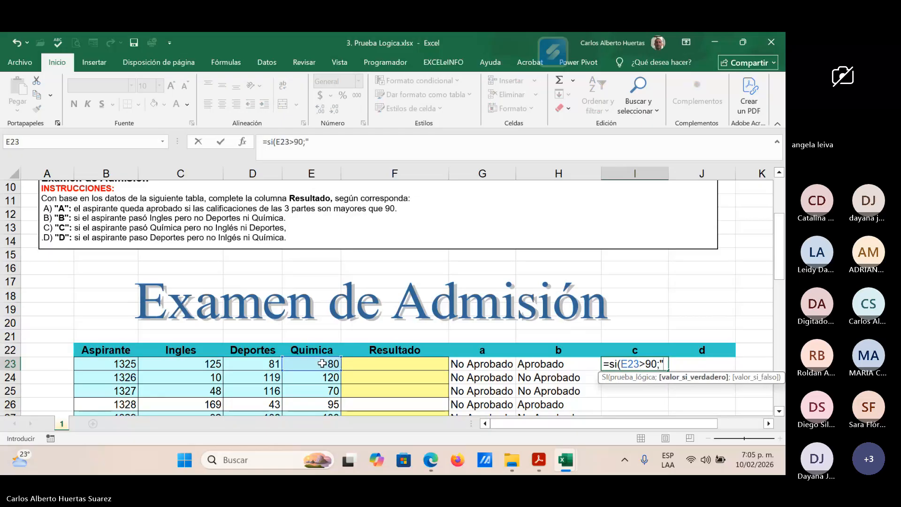
text(Aprobado";)
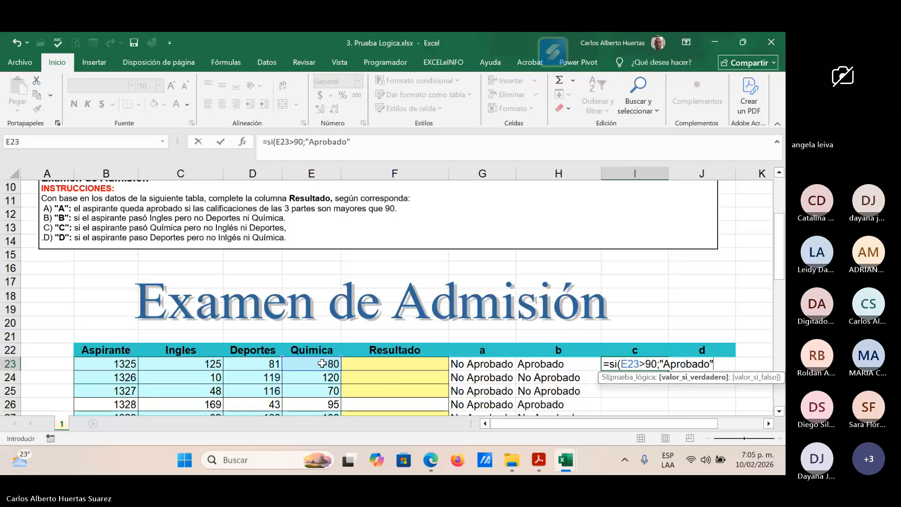
text("No)
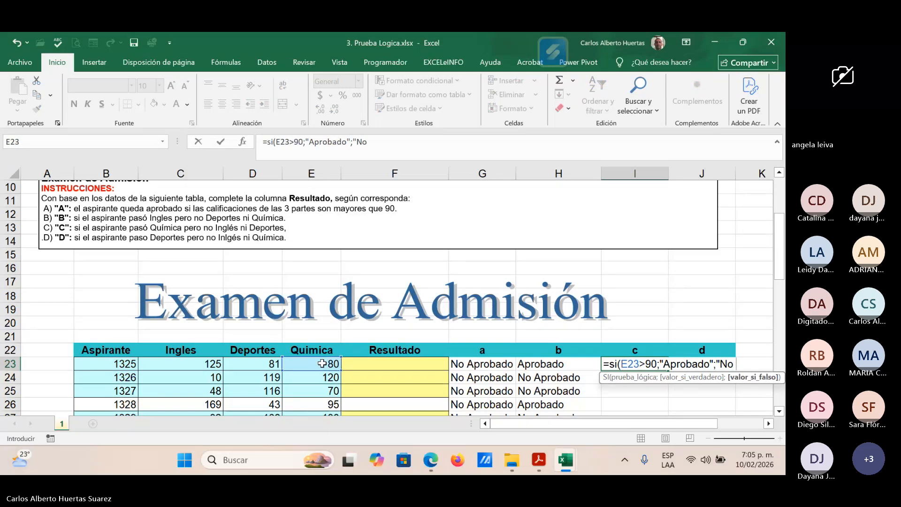
text( aprobado")
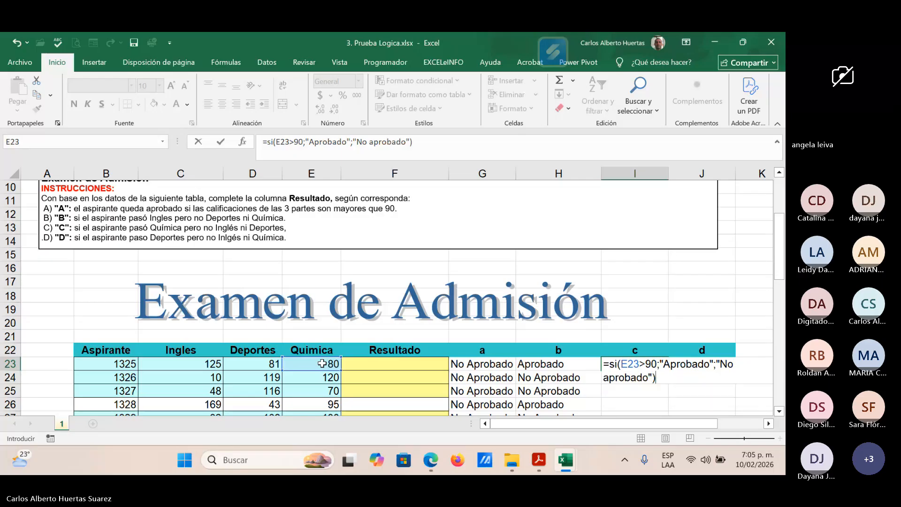
Step: Complete the SI formula in I23 with "Aprobado" as the true value and "No aprobado" as the false value, and enter it
key(Return)
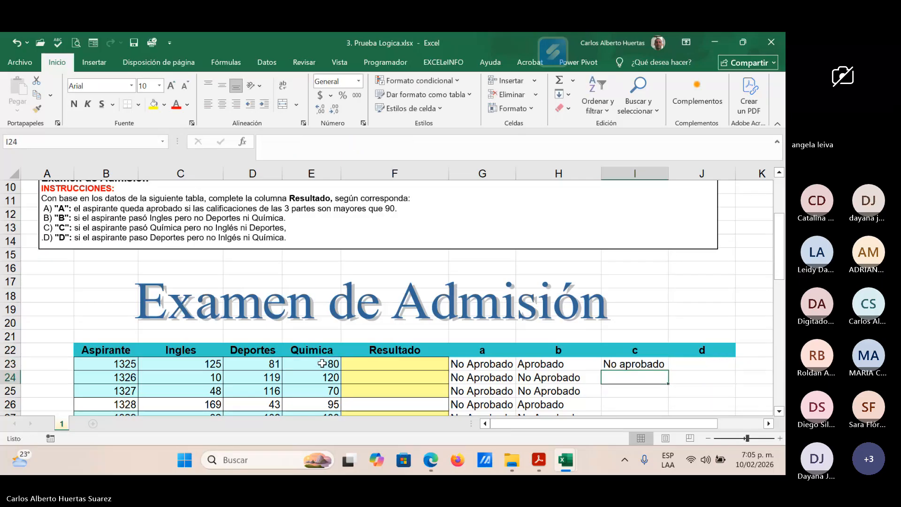
Step: Start an SI formula in J23 with the logical test D23>90 for the Deportes score
key(Up)
key(Right)
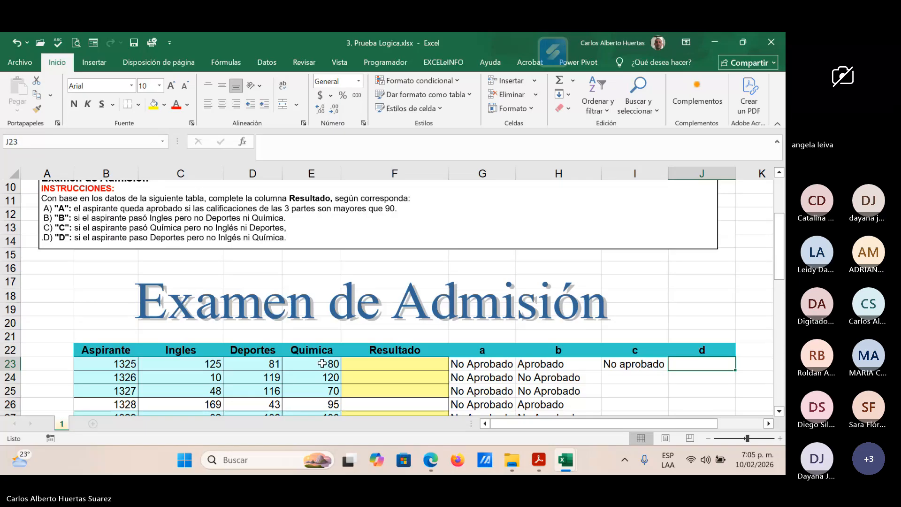
key(F2)
text(=si)
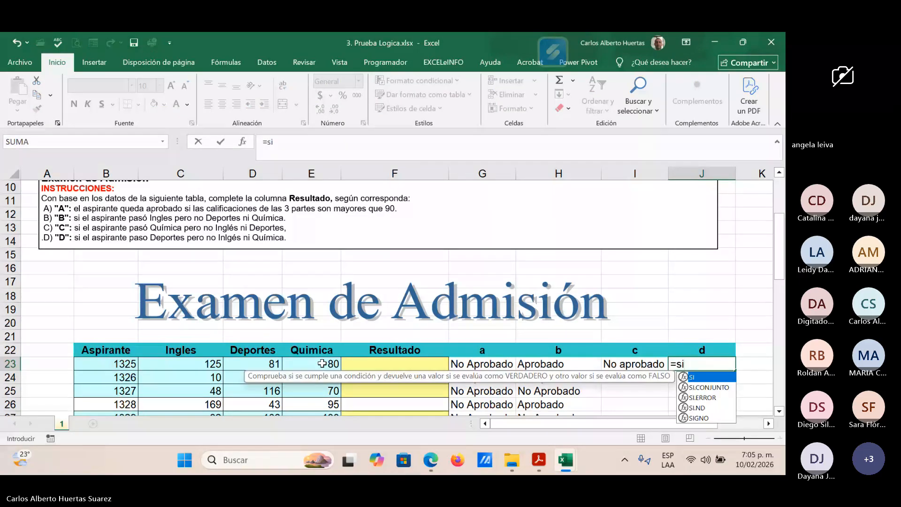
text(()
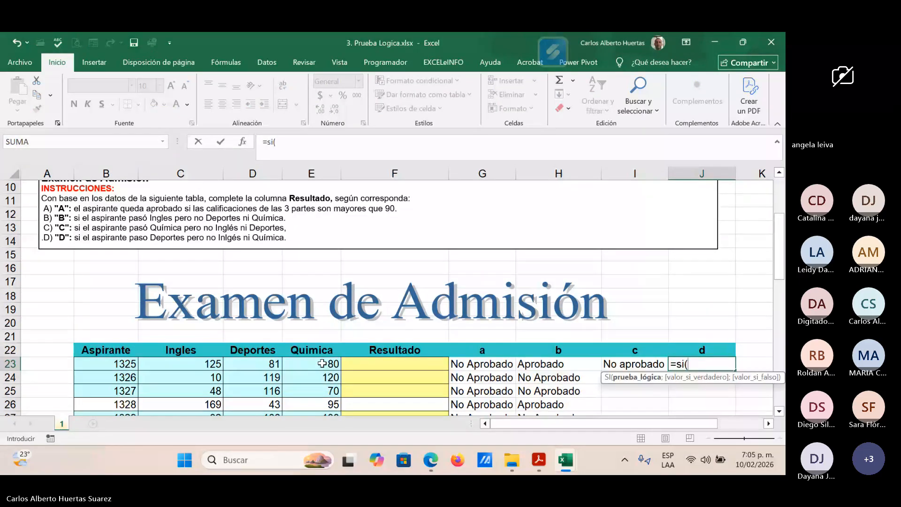
click(267, 364)
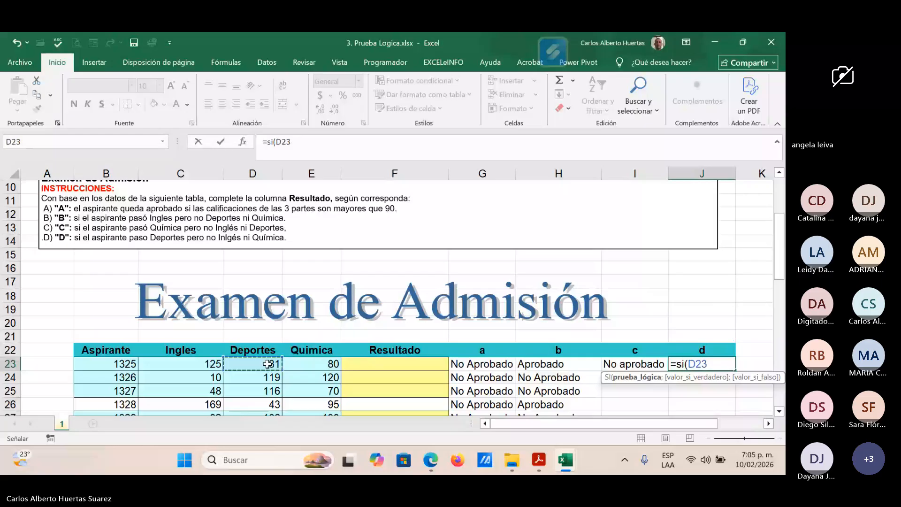
text(>90;)
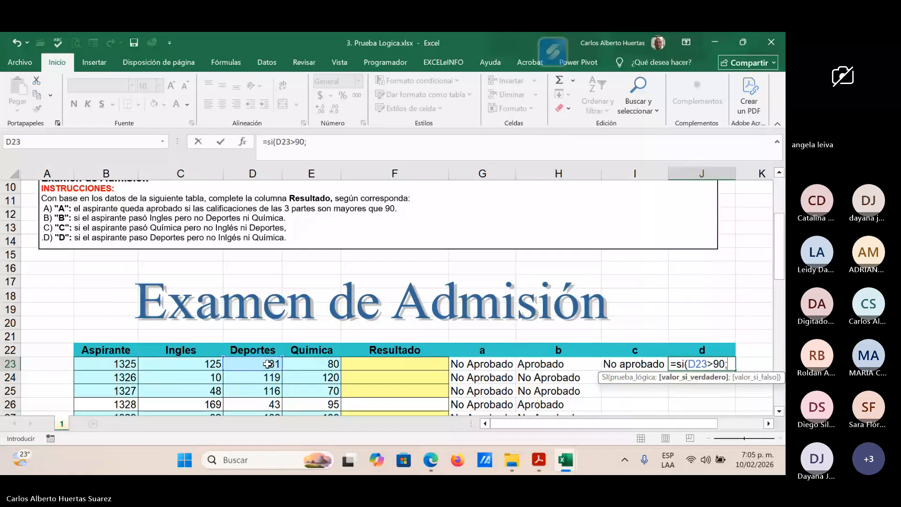
text("Aprobad)
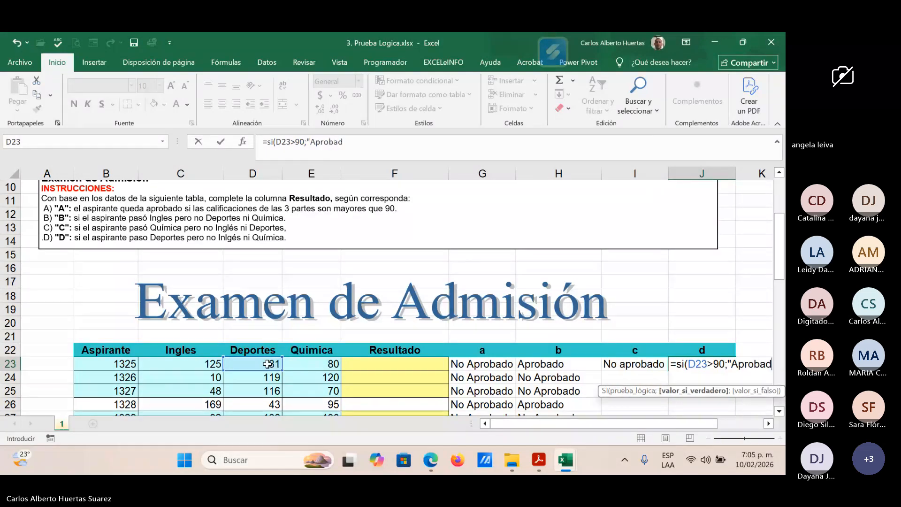
text(o)
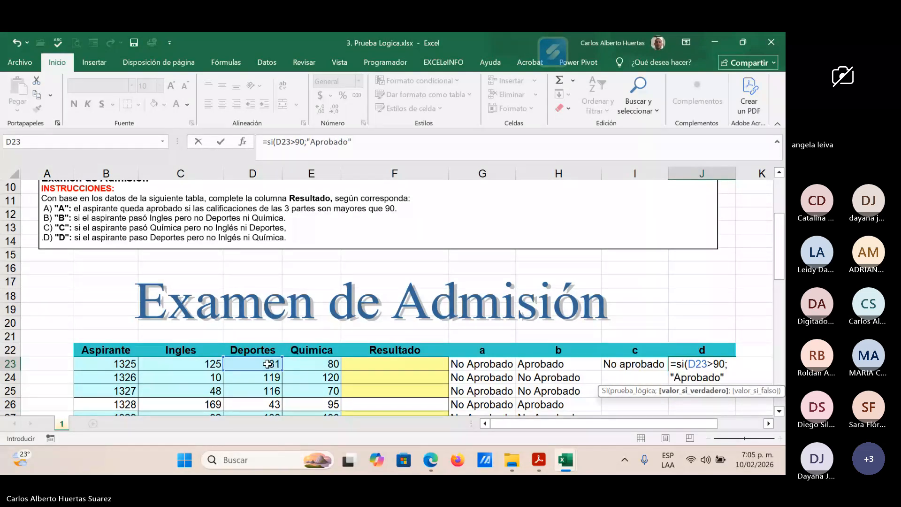
text("; ")
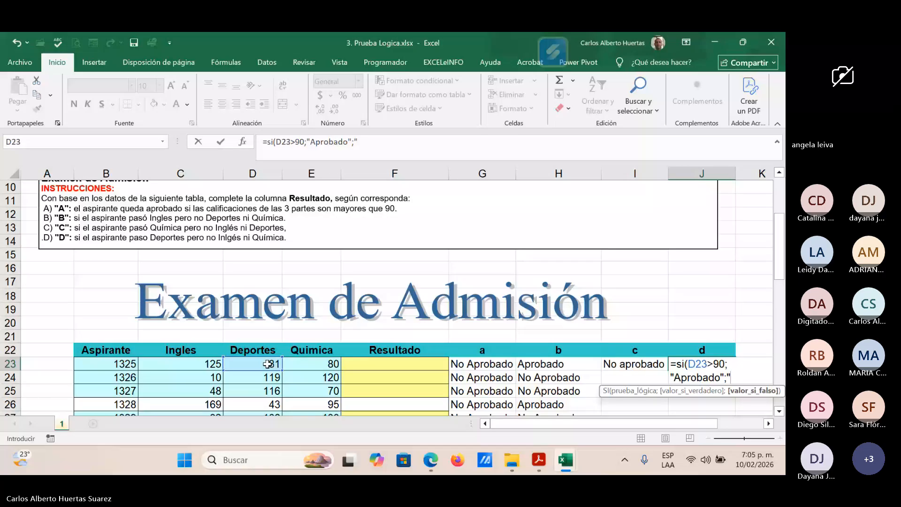
text(No Apra)
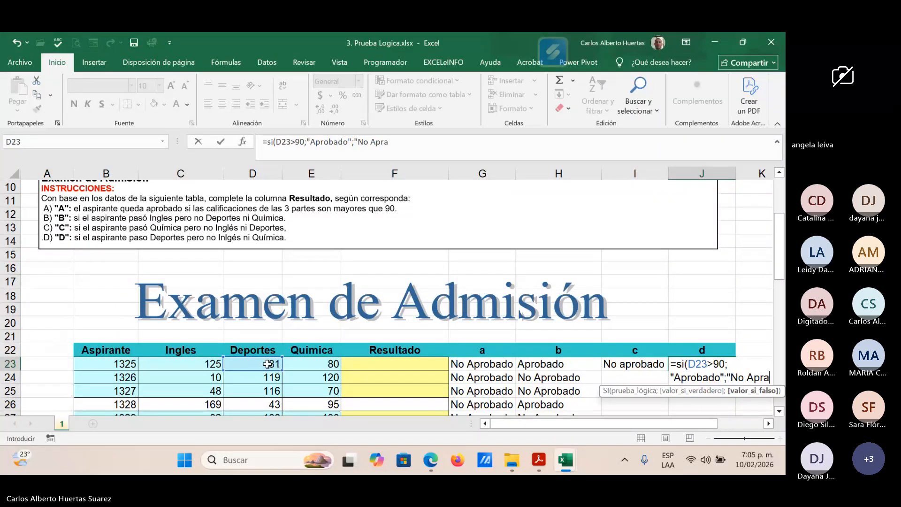
text(bd)
Step: Complete the SI formula in J23 with "Aprobado" as the true value and "No Aprabado" as the false value, and enter it
key(BackSpace)
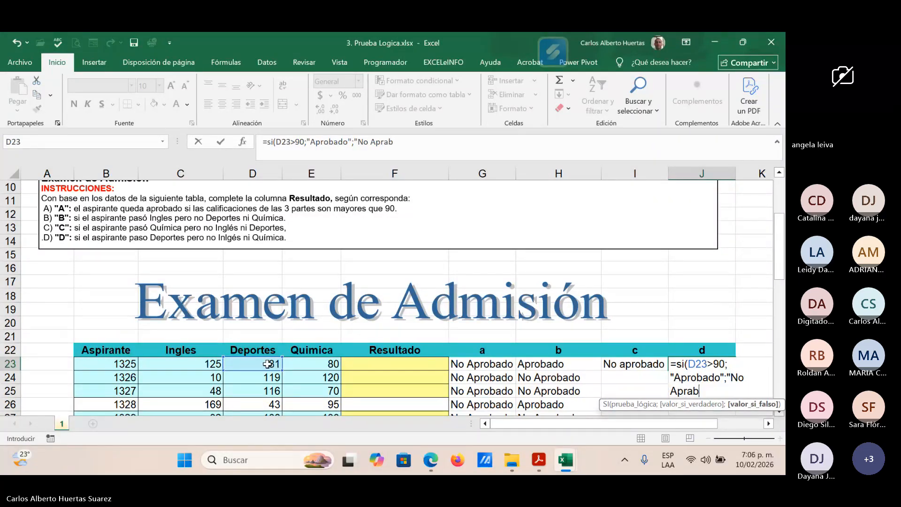
text(ado)
text("))
key(Return)
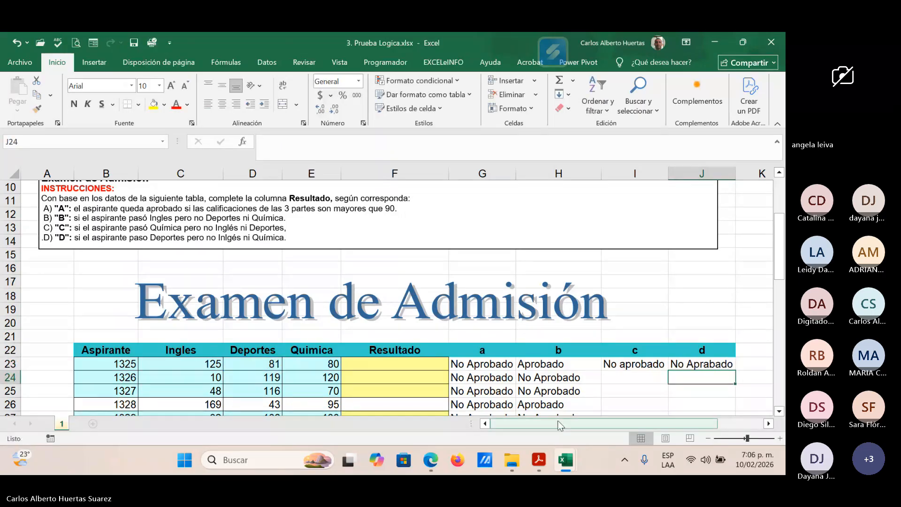
Step: Fill the formulas in I23 and J23 down to row 25 in columns c and d
click(647, 361)
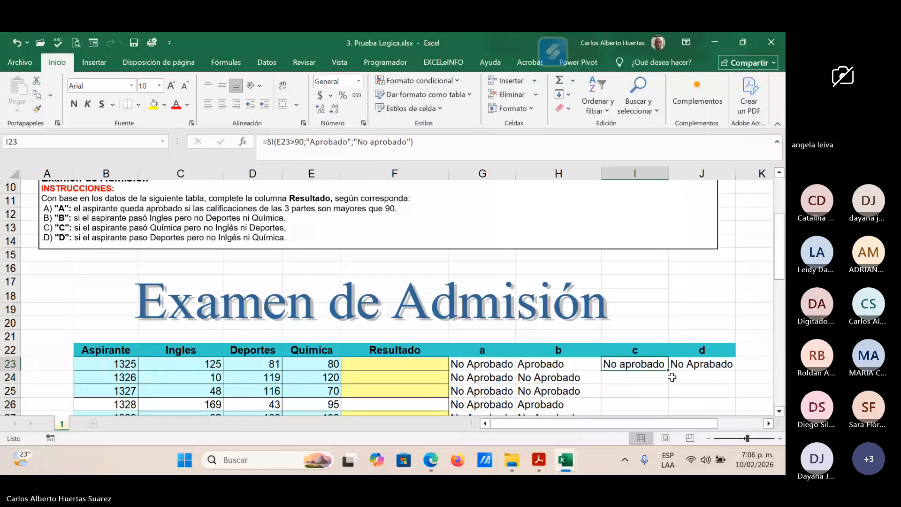
drag(668, 370, 670, 394)
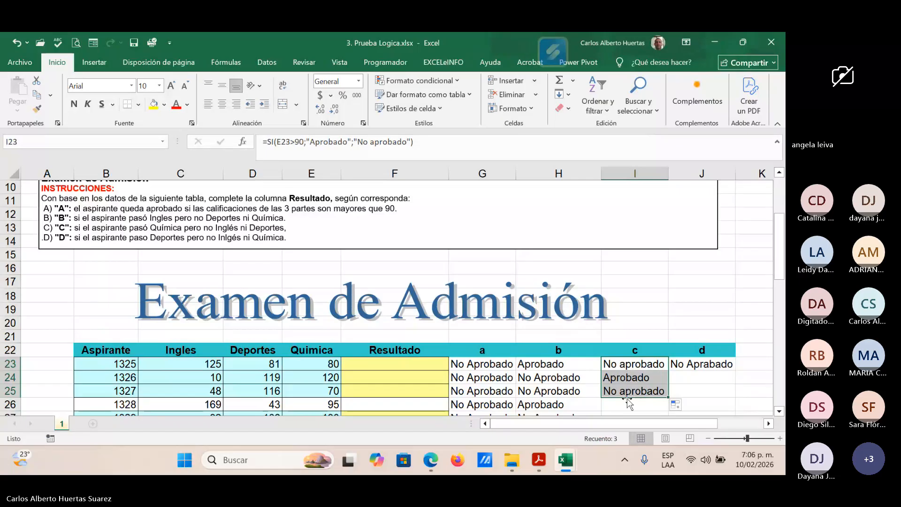
click(703, 365)
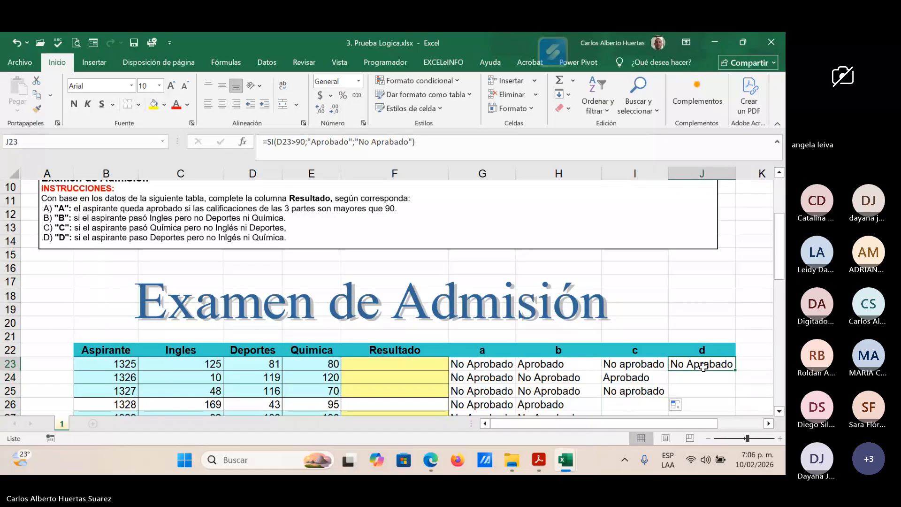
drag(736, 371, 726, 393)
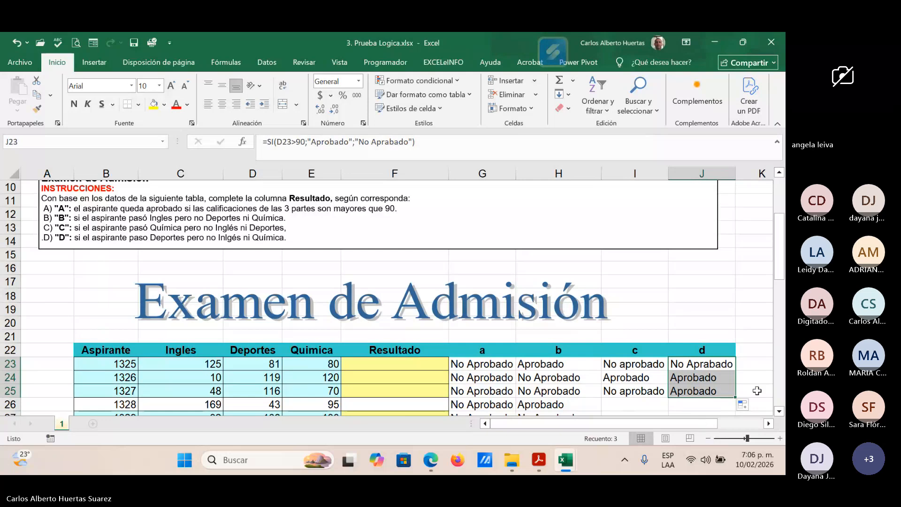
Step: Correct the false value in the J23 formula to "No Aprobado" and fill it down again to J25
click(717, 367)
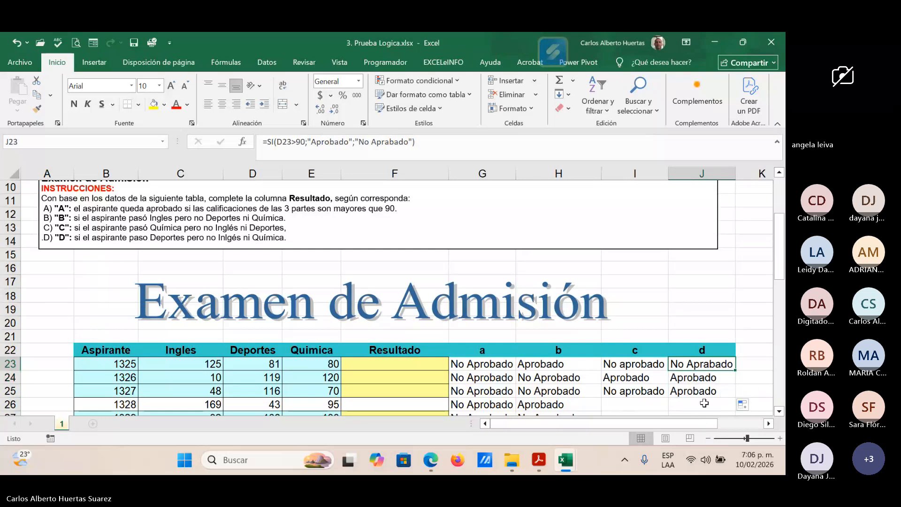
click(390, 146)
key(BackSpace)
text(o)
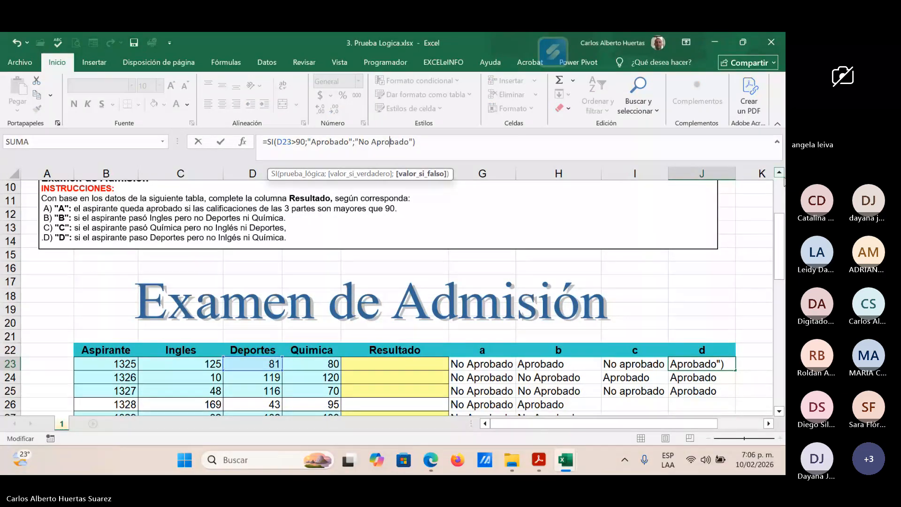
key(Return)
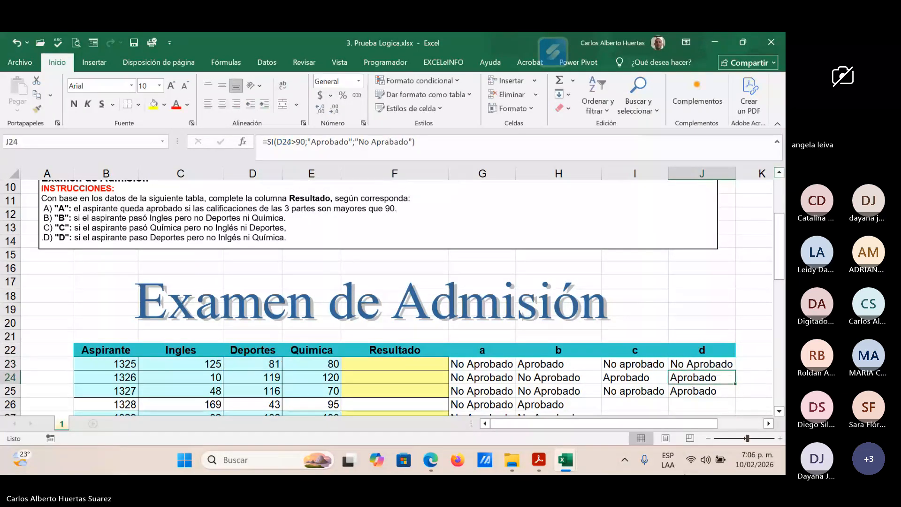
key(Up)
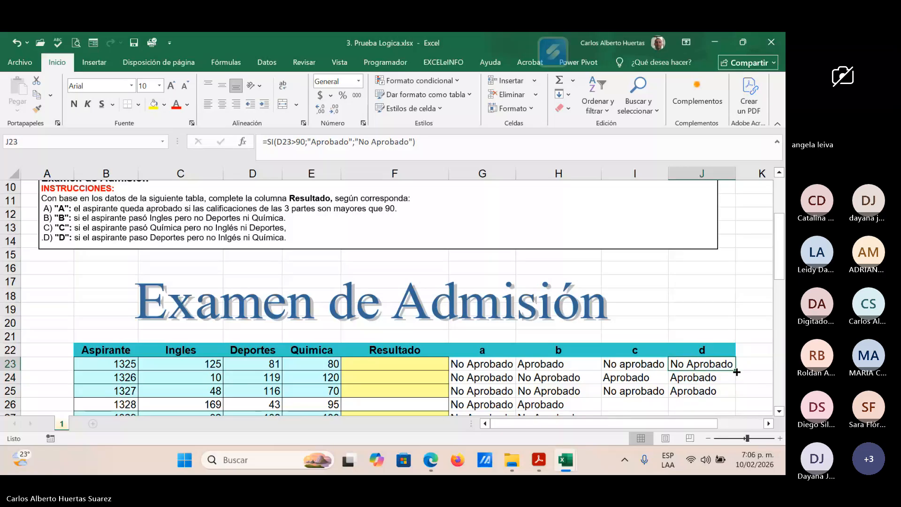
drag(737, 372, 734, 393)
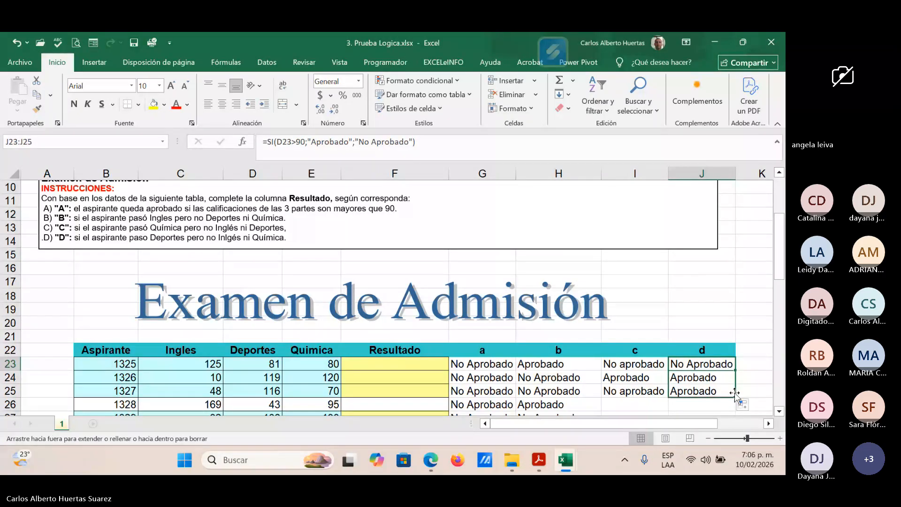
Step: Fill the formulas in I25 and J25 down through row 58 and check the filled results in columns c and d
drag(644, 392, 699, 392)
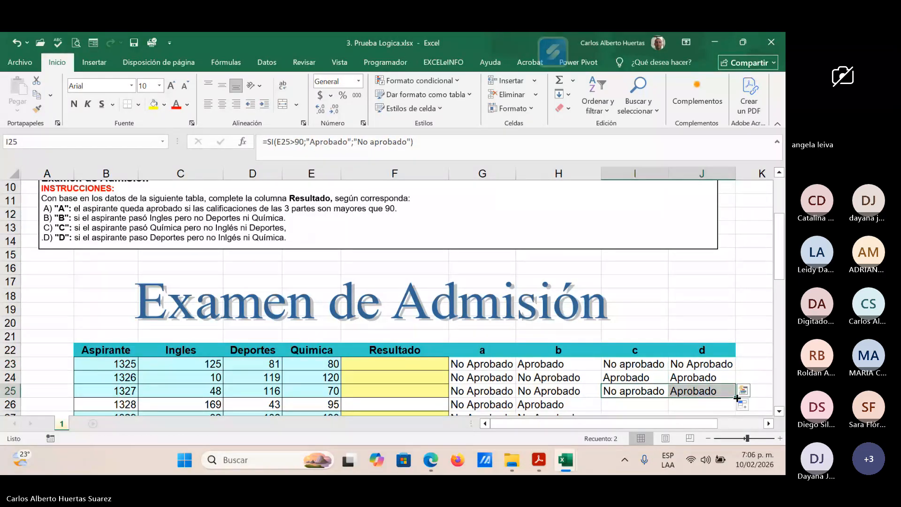
double_click(738, 398)
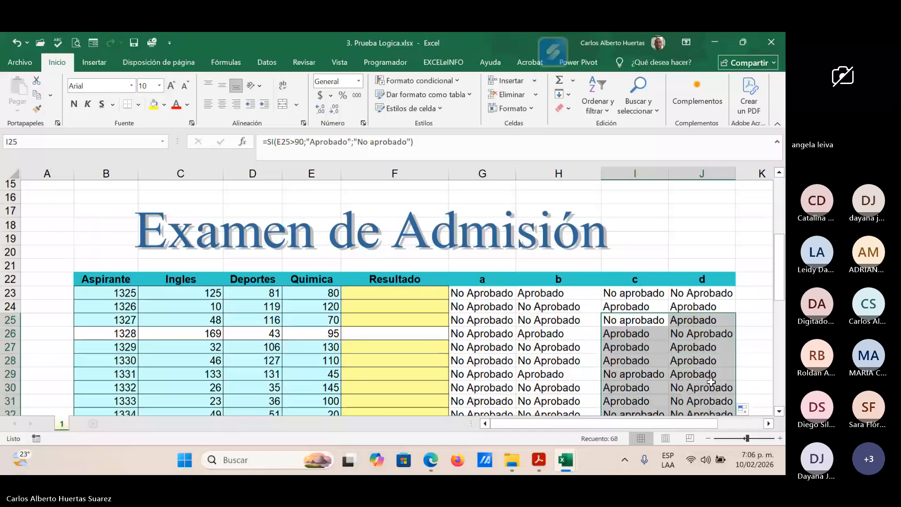
scroll(712, 382, down, 4)
scroll(711, 381, down, 5)
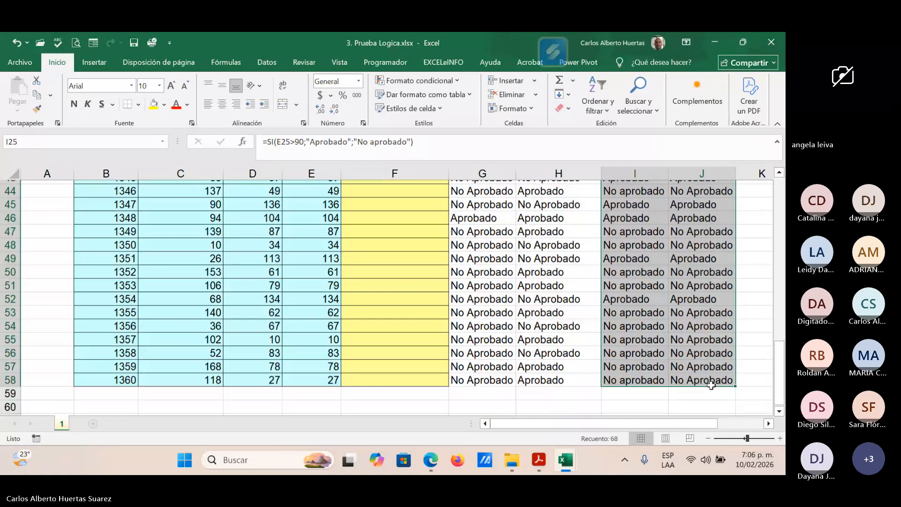
scroll(711, 385, up, 9)
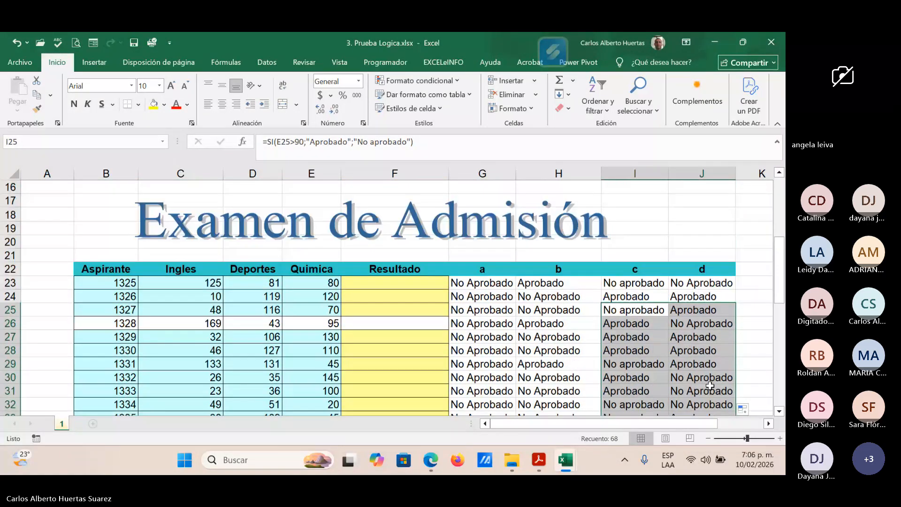
scroll(711, 386, up, 2)
click(502, 368)
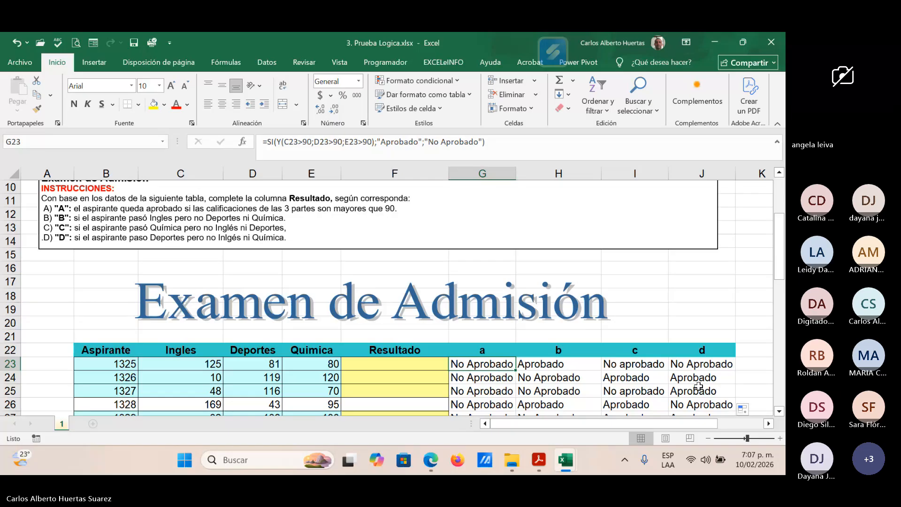
Step: Switch to the Teams meeting in Edge, unmute the microphone and dismiss the mute notices
mouse_move(431, 463)
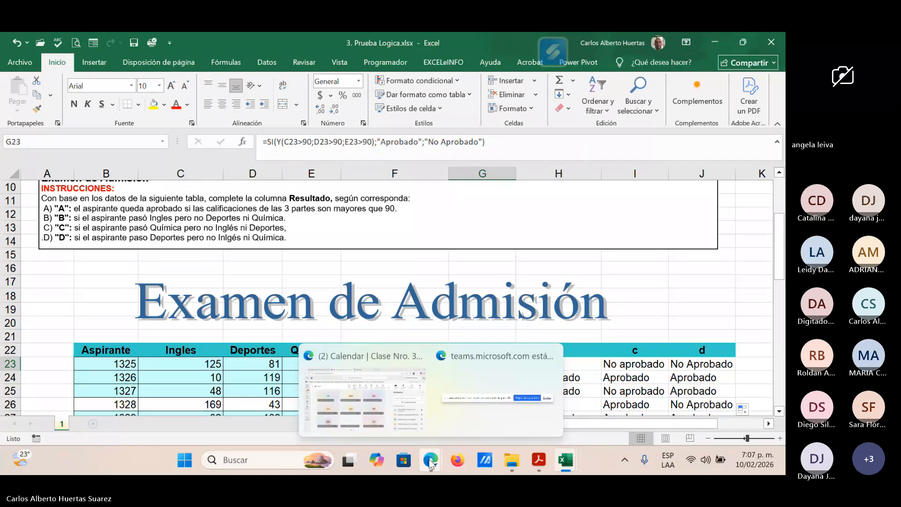
click(522, 423)
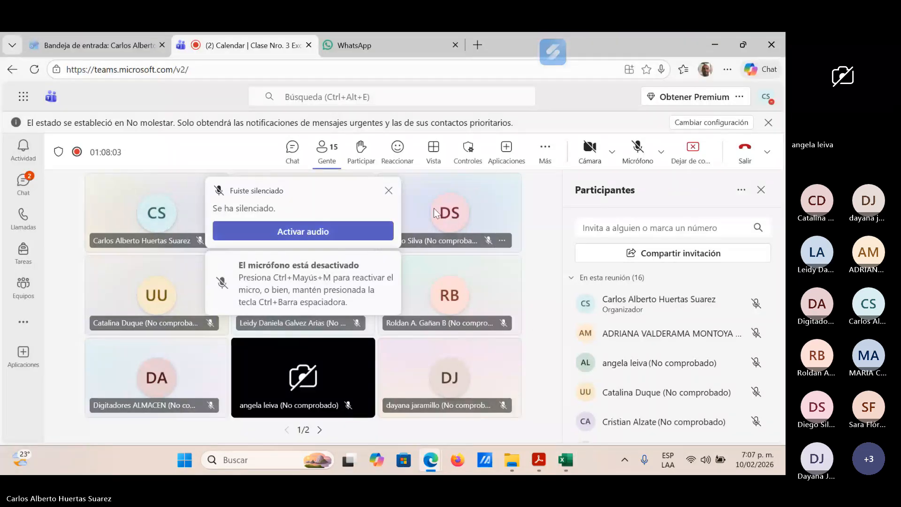
click(393, 189)
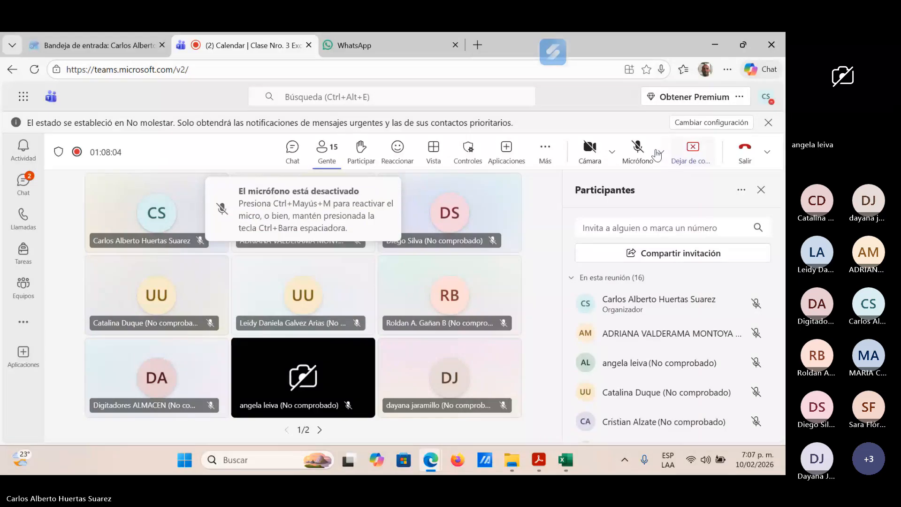
click(656, 151)
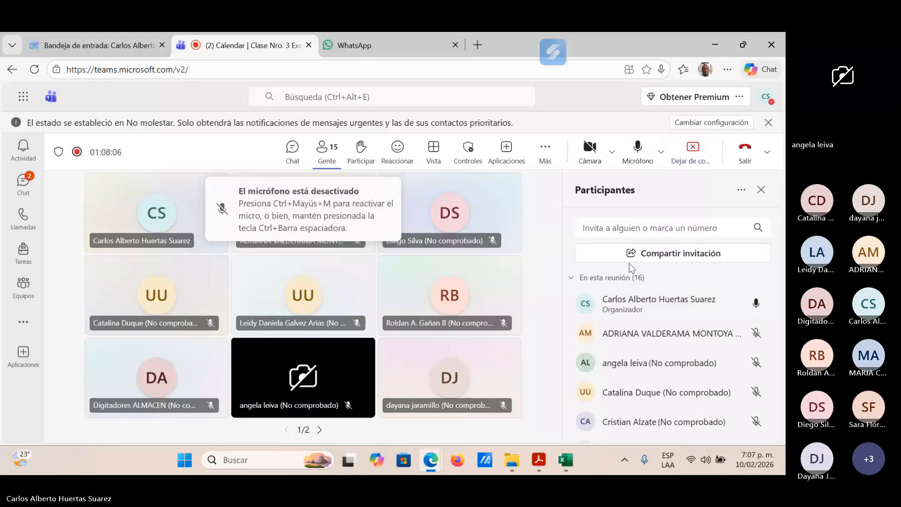
click(388, 187)
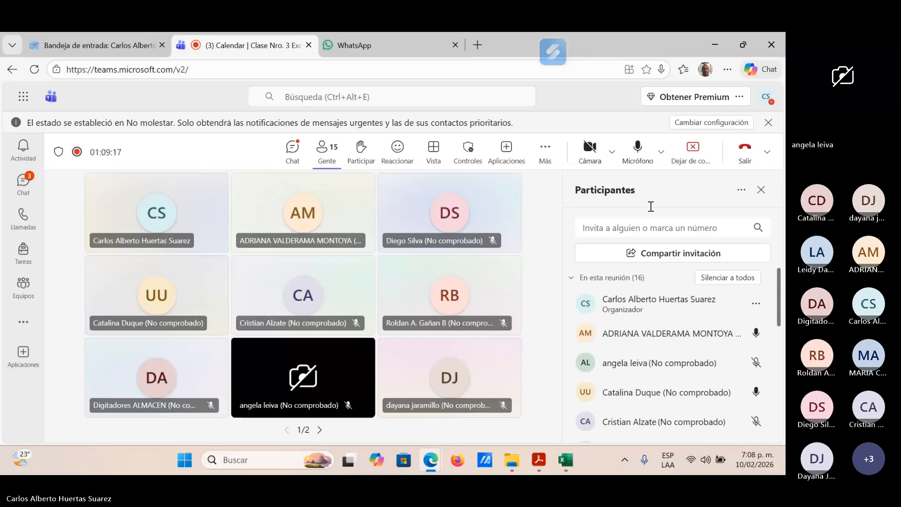
Step: Return to the Prueba Logica workbook in Excel and clear the formula in I23
click(566, 463)
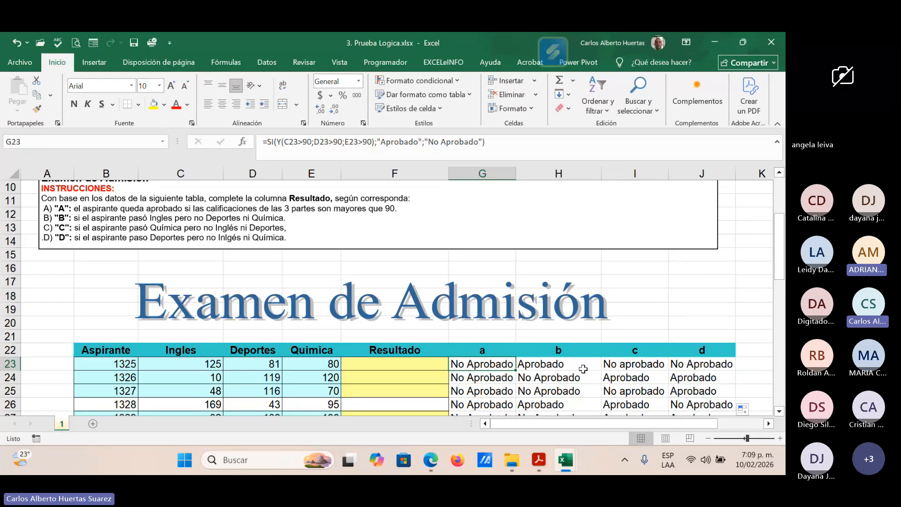
click(643, 365)
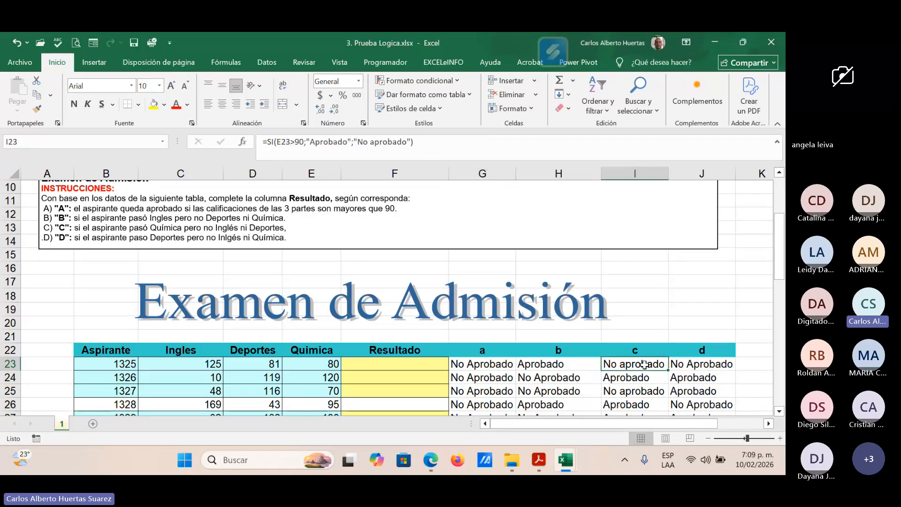
key(Delete)
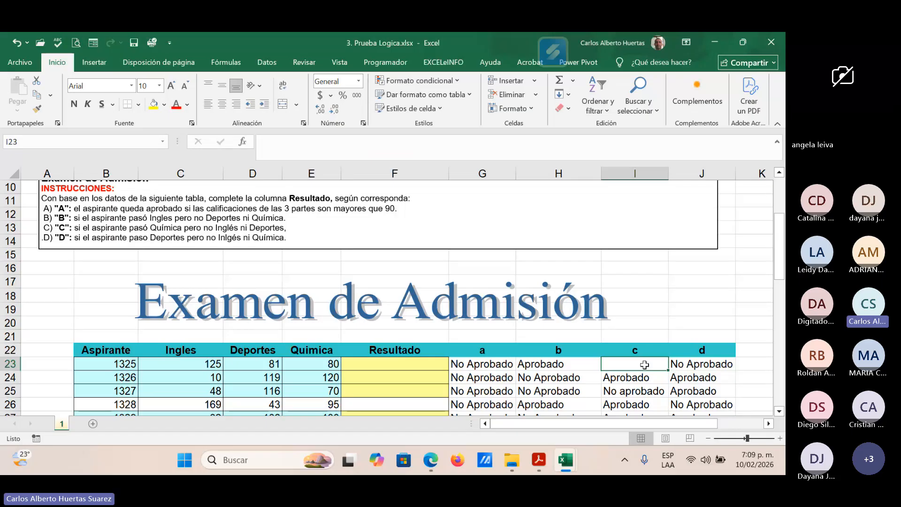
Step: Start an SI formula in I23 with the logical test E23>90 for the Química score
double_click(645, 365)
text(=)
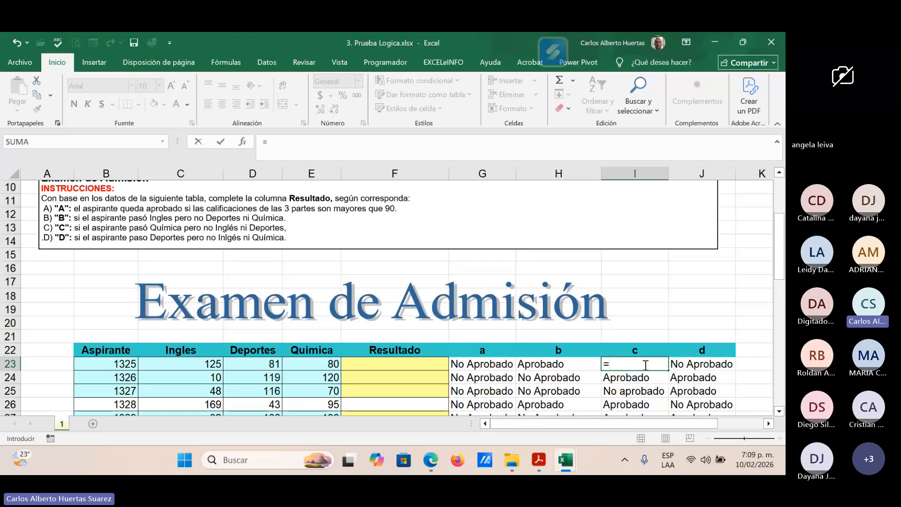
text(si)
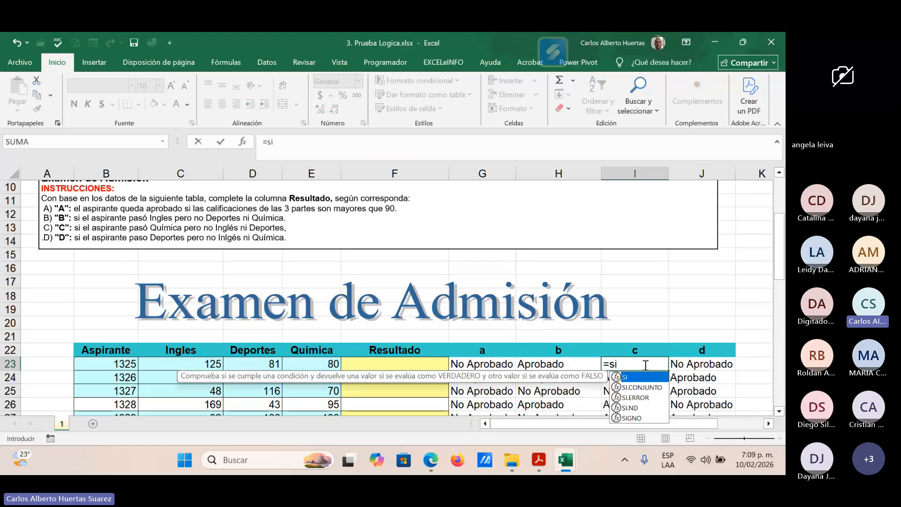
text(()
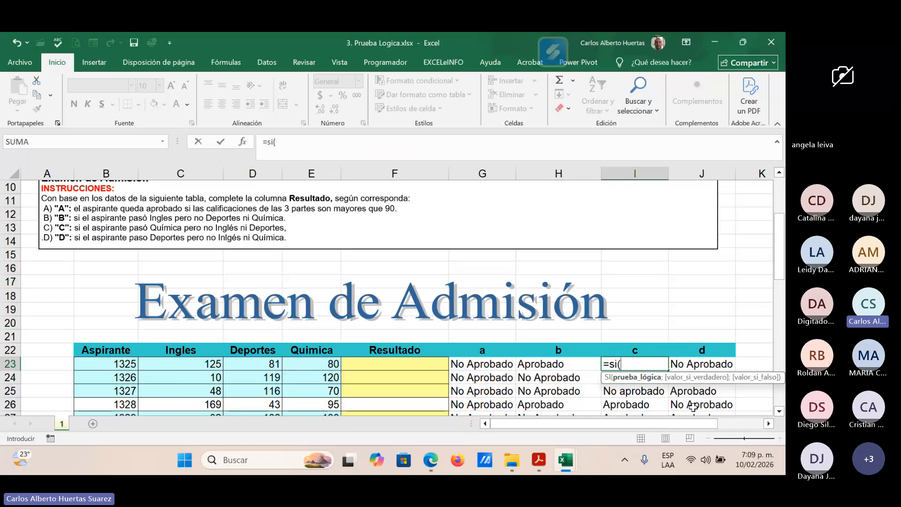
click(327, 366)
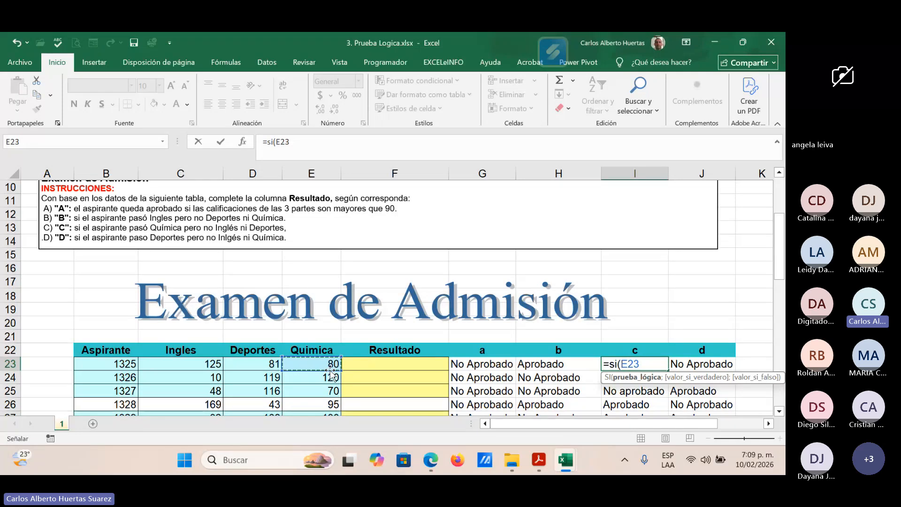
text(>)
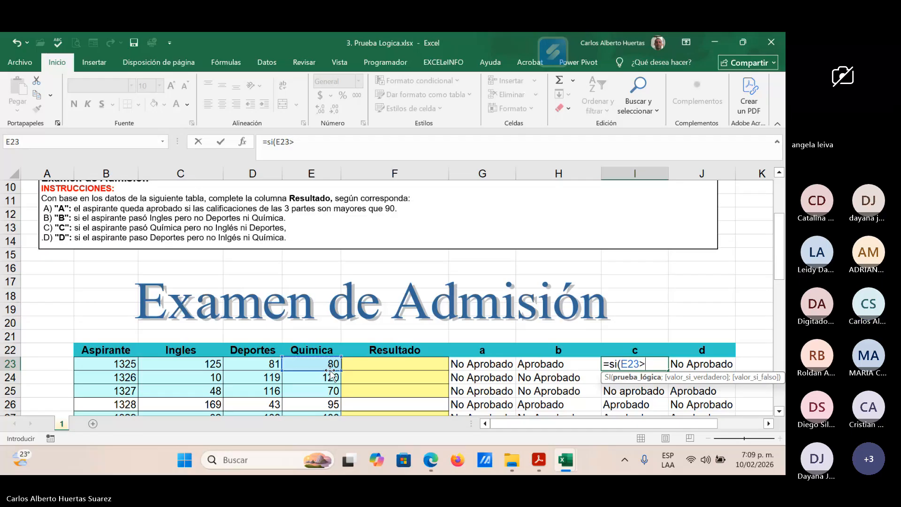
text(90)
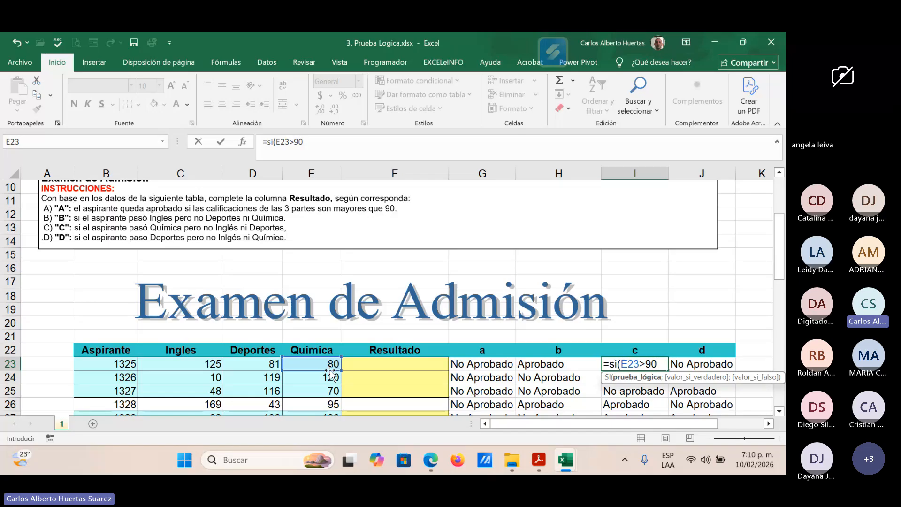
Step: Add "Aprobado" as the true value of the SI formula in I23
text(;)
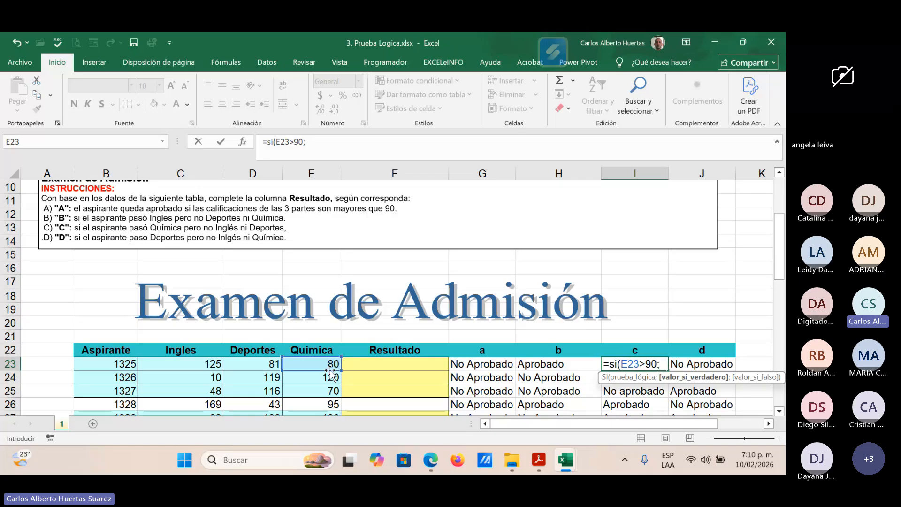
text("Apr)
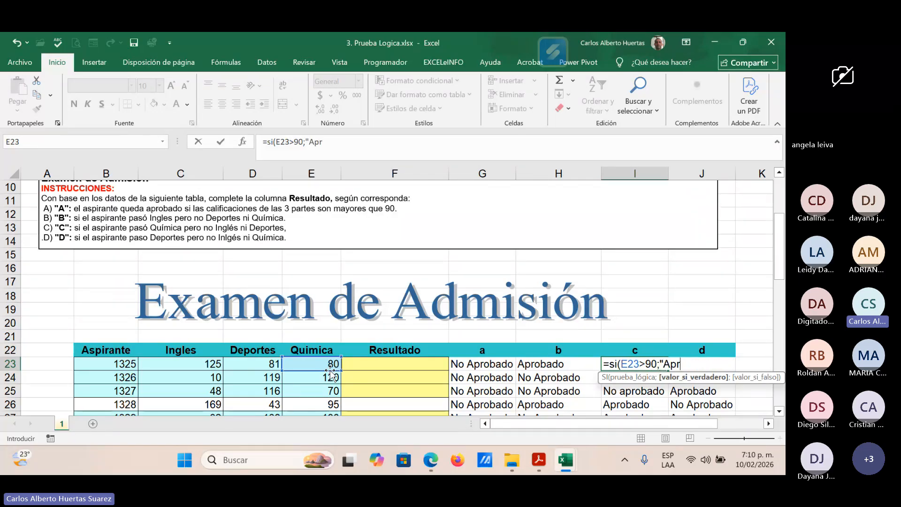
text(obado")
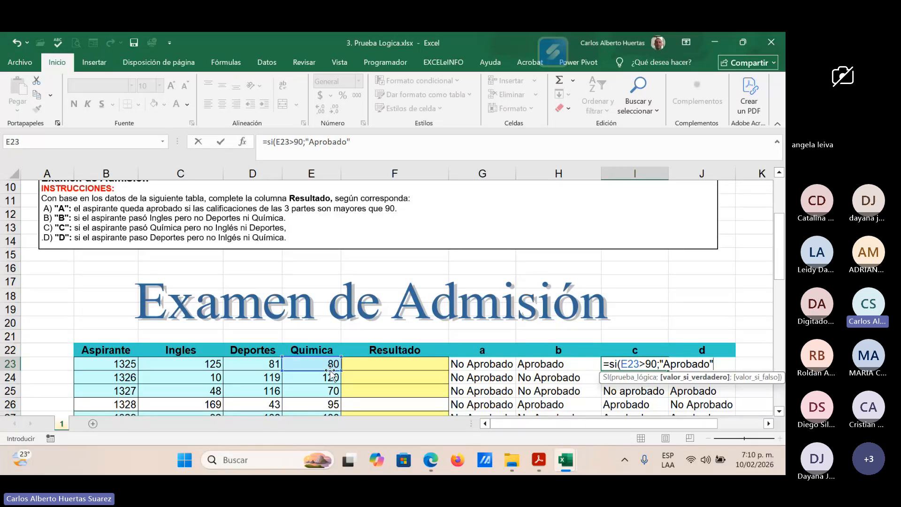
text(;)
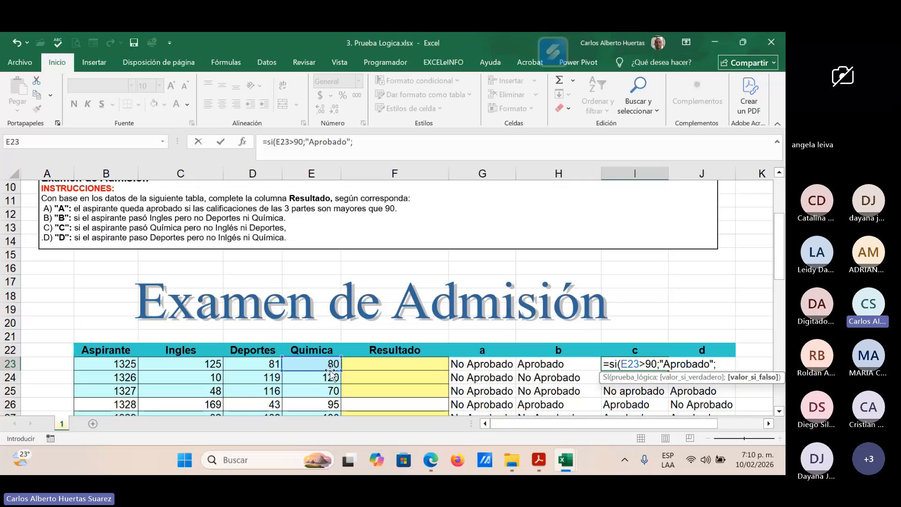
text("No Aproba)
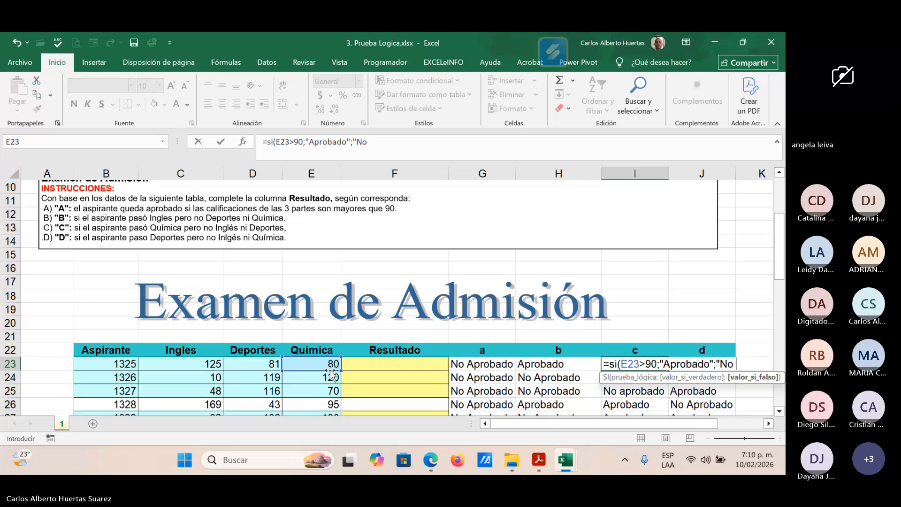
text(do)
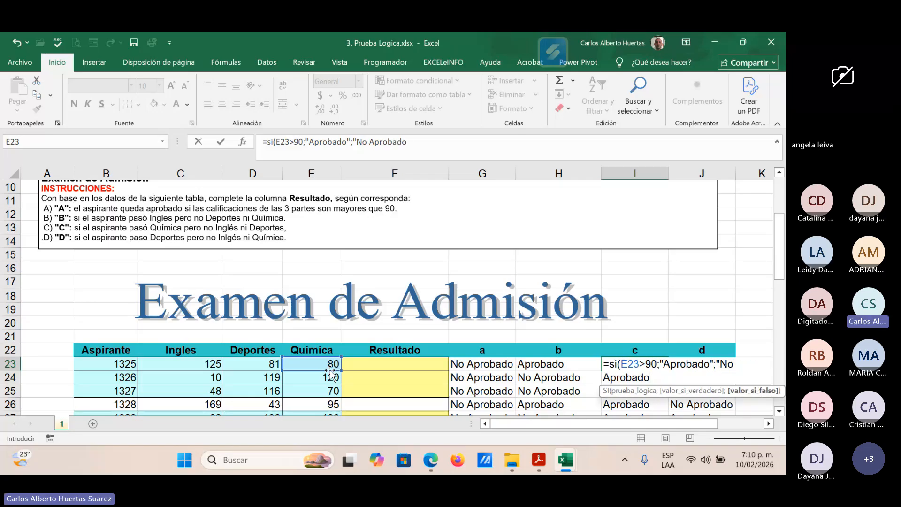
text("))
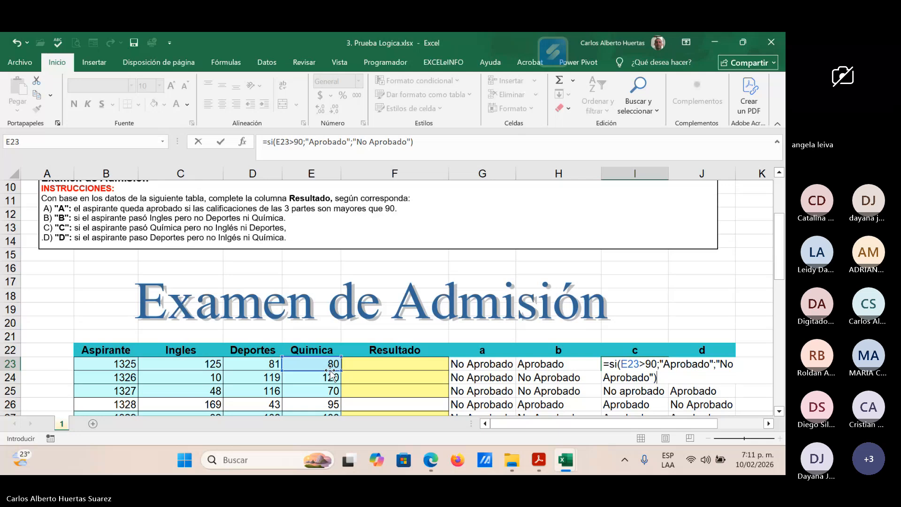
Step: Add "No Aprobado" as the false value of the I23 formula, close the function and enter it
key(ctrl+Return)
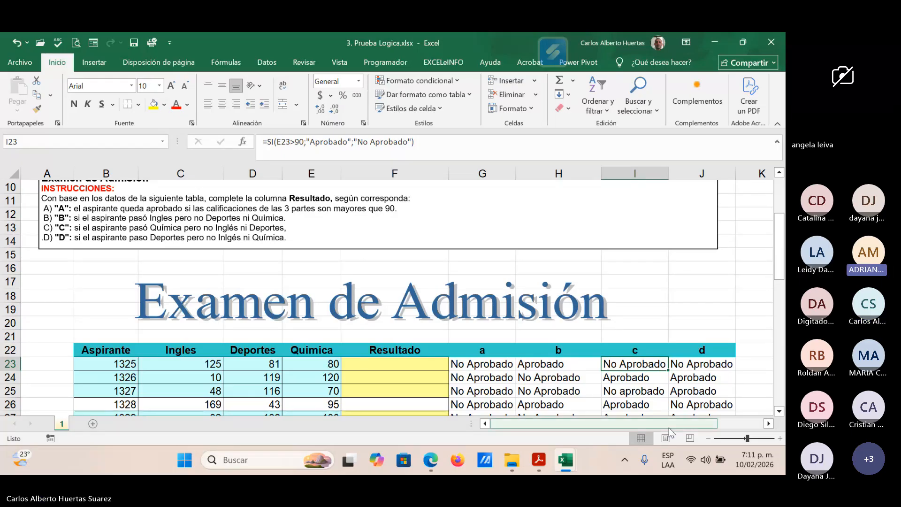
Step: Review the SI function arguments of I23 without changing them, and check the formulas in I24 and J23
click(631, 379)
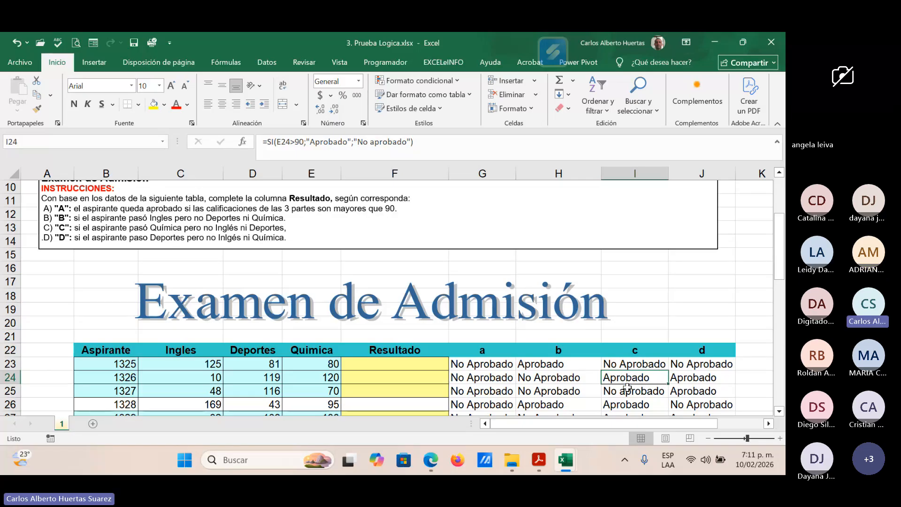
click(628, 360)
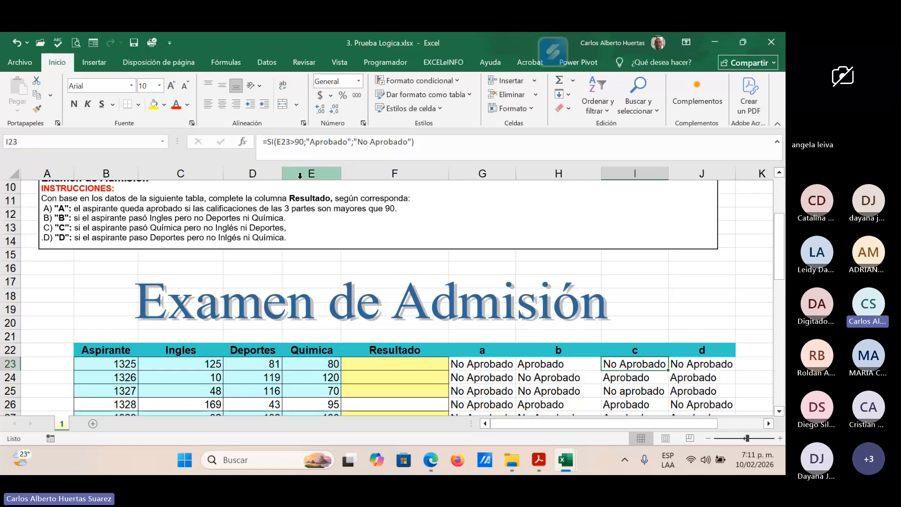
click(243, 142)
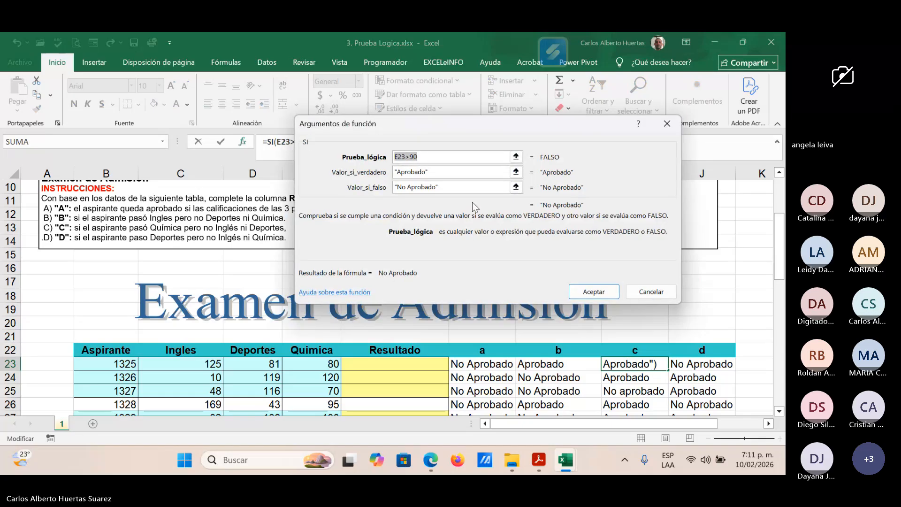
click(416, 161)
click(651, 291)
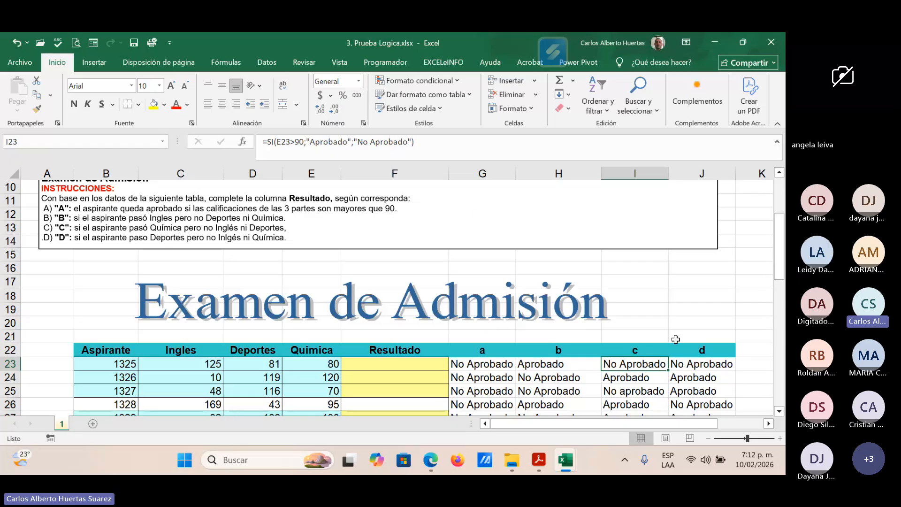
click(693, 364)
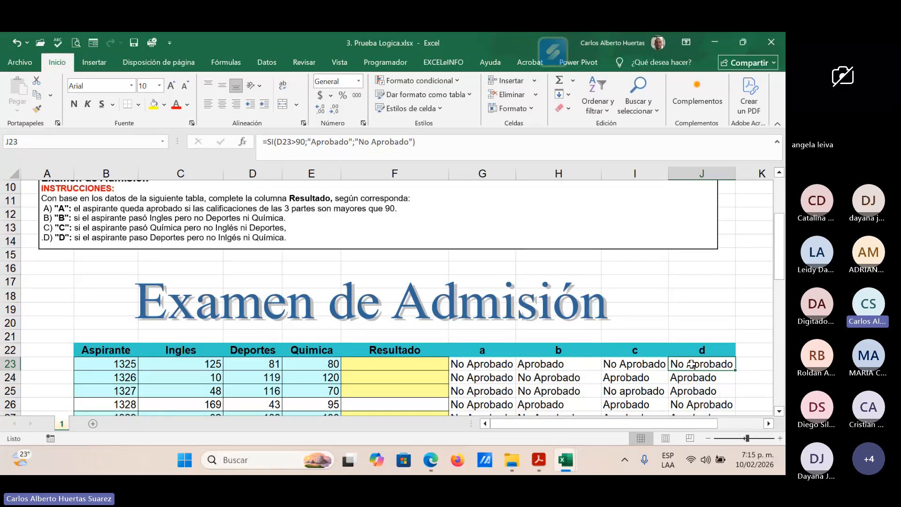
Step: Switch to the Teams meeting in the browser and check its chat messages and full participant list
click(715, 42)
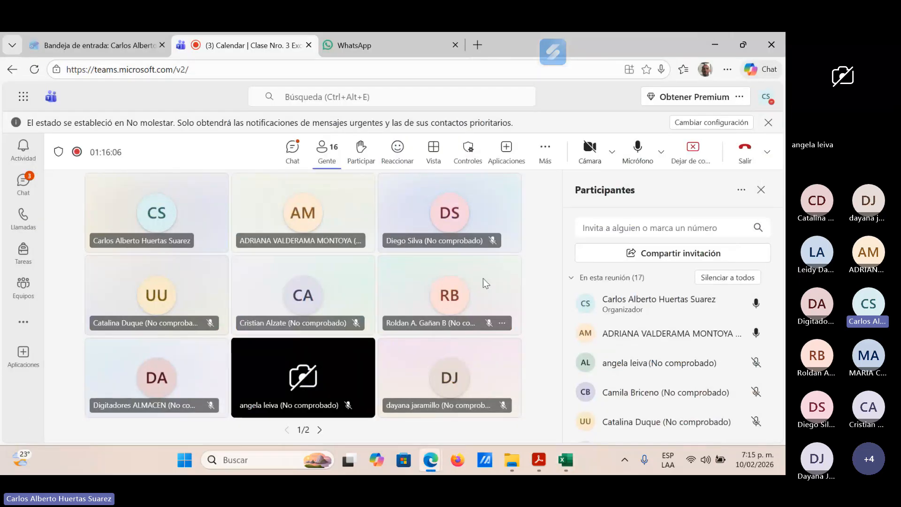
click(292, 150)
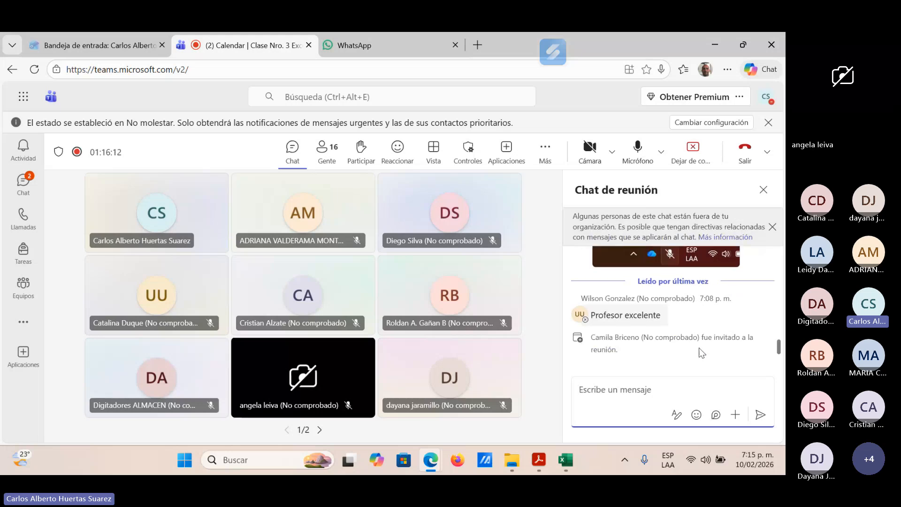
click(324, 150)
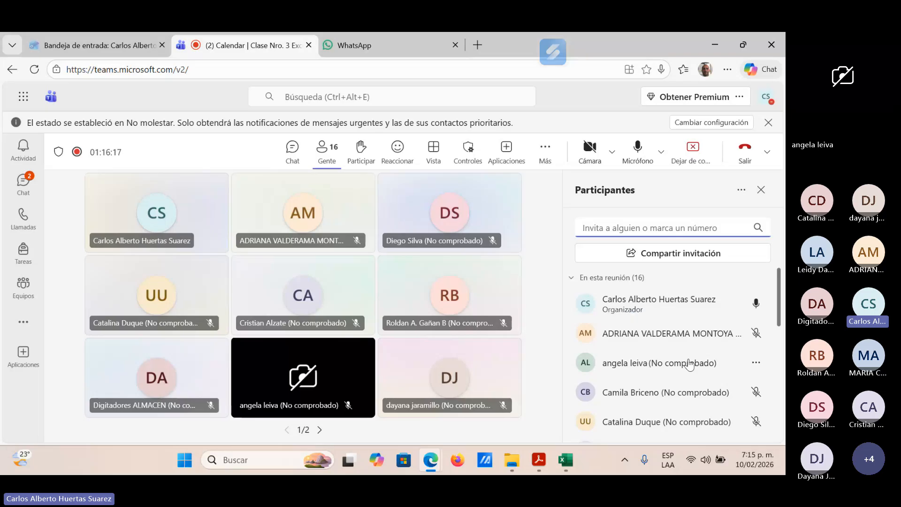
scroll(699, 358, down, 5)
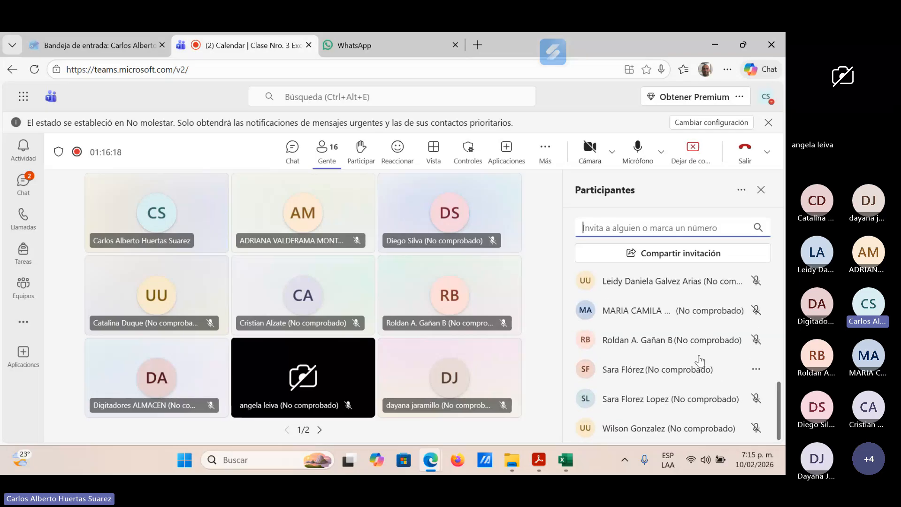
scroll(701, 359, up, 5)
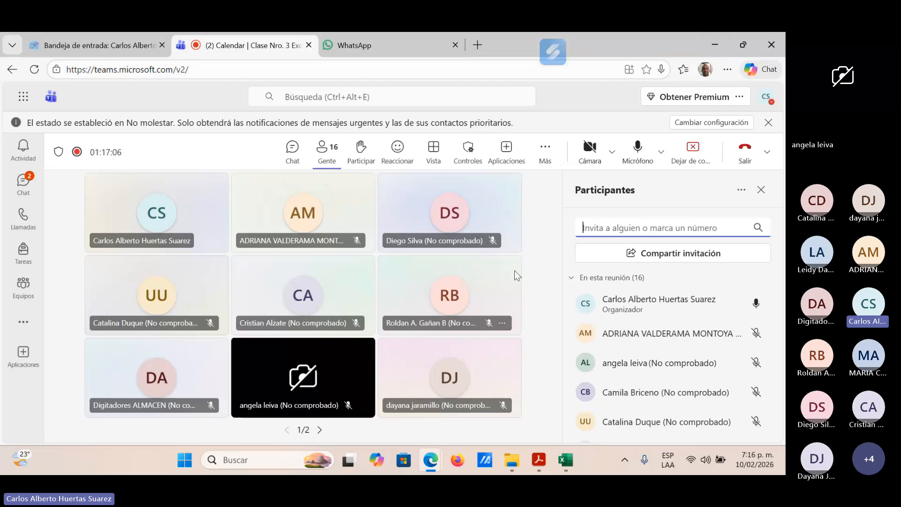
Step: Switch to the COAST CADENA folder in File Explorer and open Base de Datos PC.xlsx from its Material de Apoyo subfolder
click(716, 44)
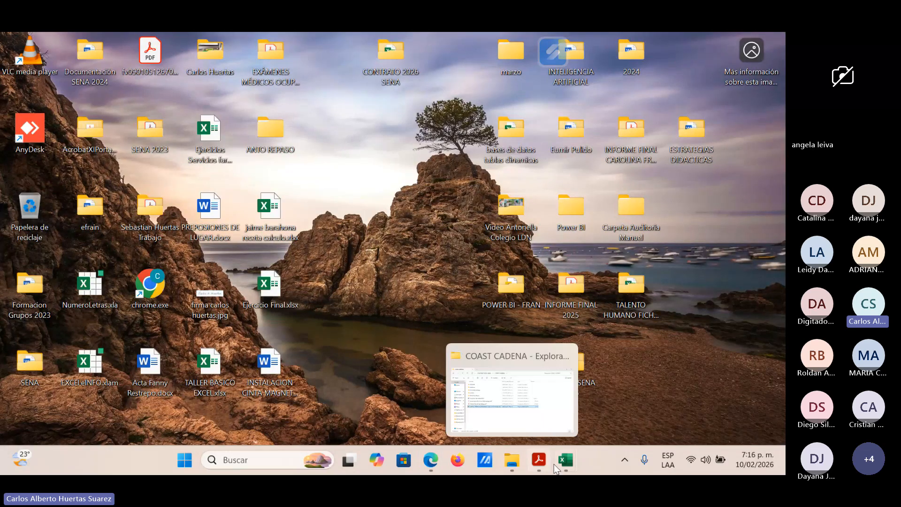
click(566, 460)
click(464, 267)
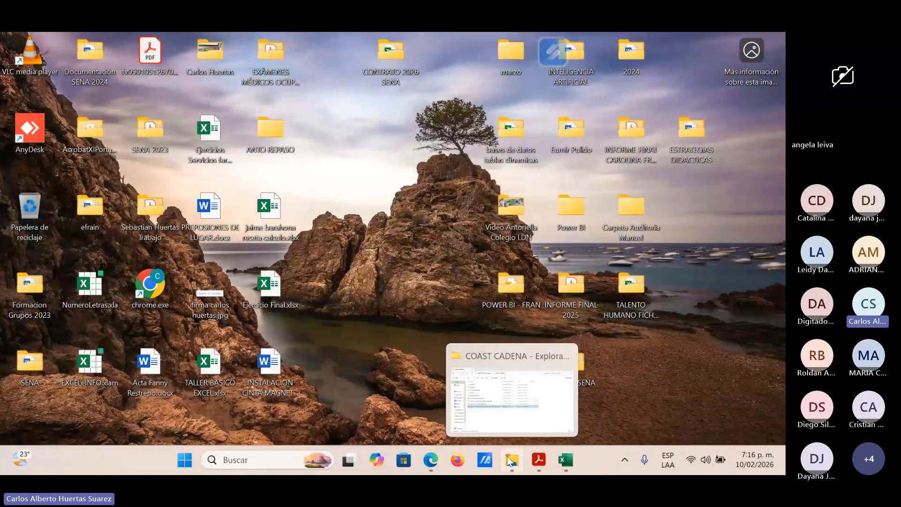
click(511, 461)
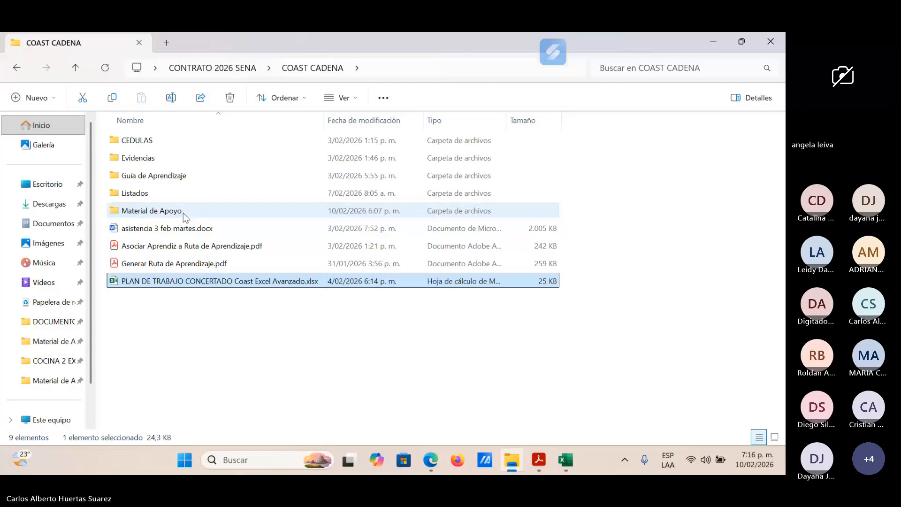
double_click(143, 212)
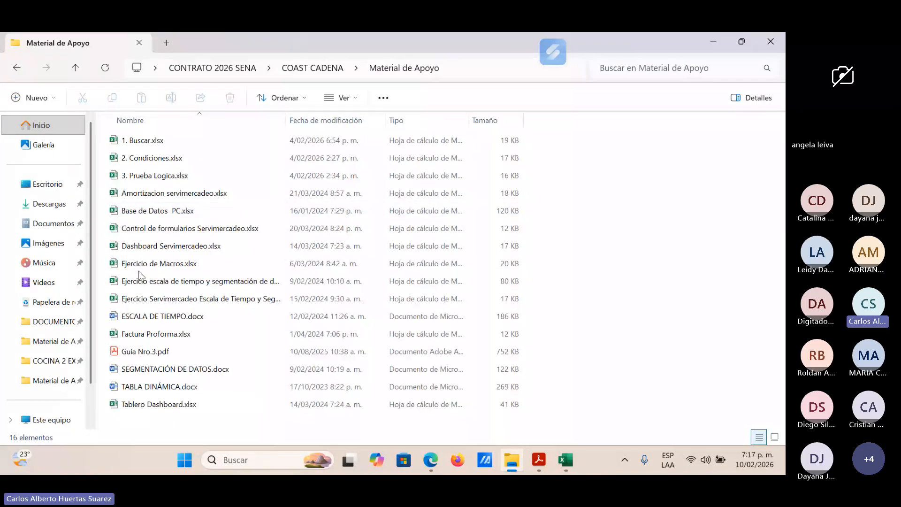
double_click(151, 210)
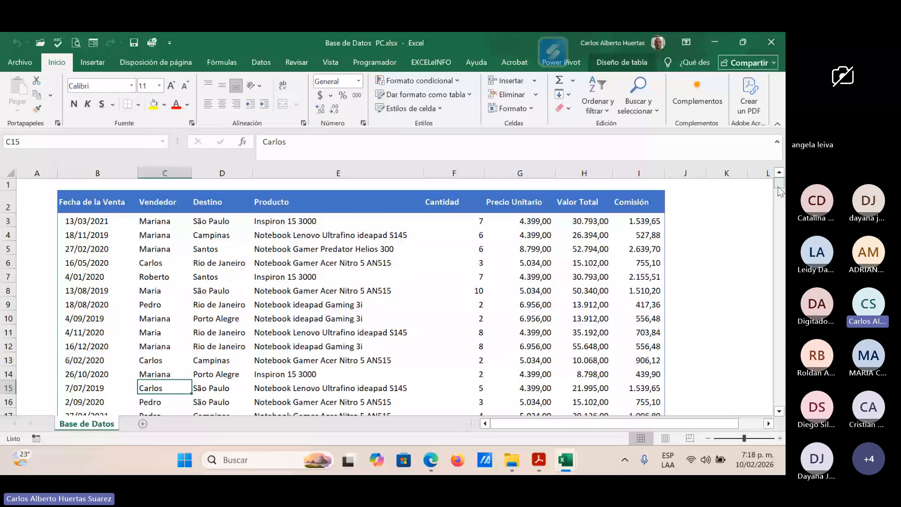
Step: Enter the sample header "iva" in K2 and the value 3600 without any separator in K3, beside the sales table
mouse_move(779, 190)
mouse_down()
mouse_move(779, 404)
mouse_move(780, 182)
mouse_up()
click(731, 198)
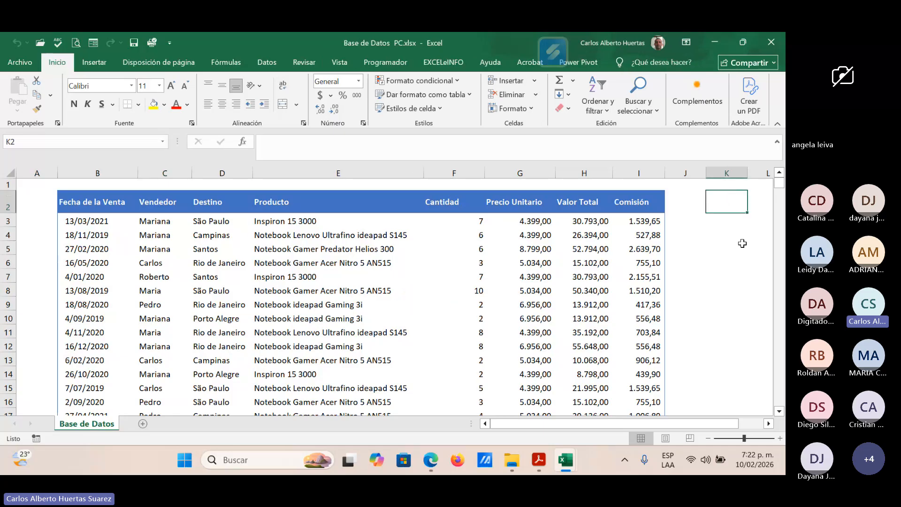
text(i)
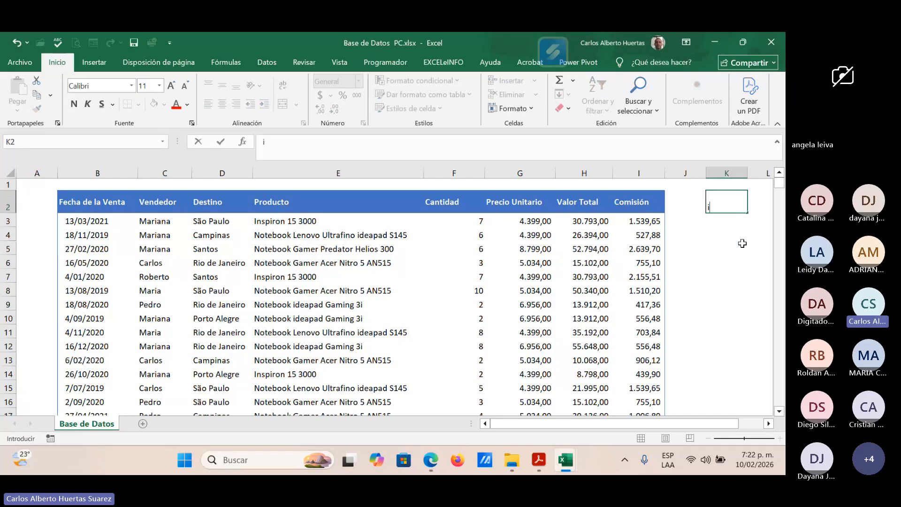
text(va)
key(Return)
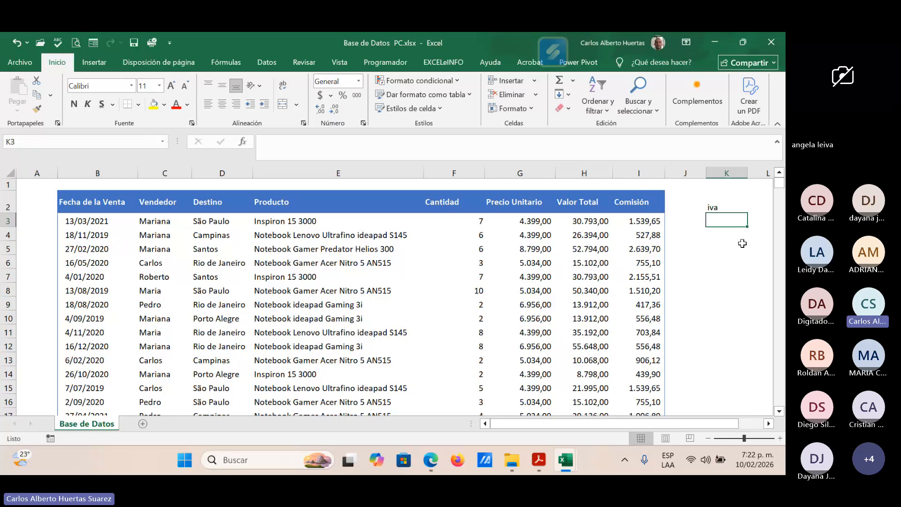
key(F2)
text(36)
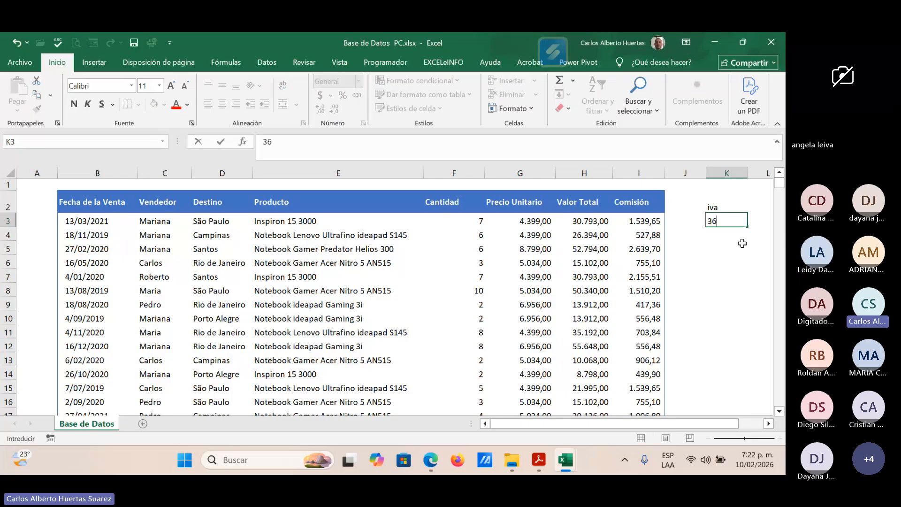
text(00)
key(Return)
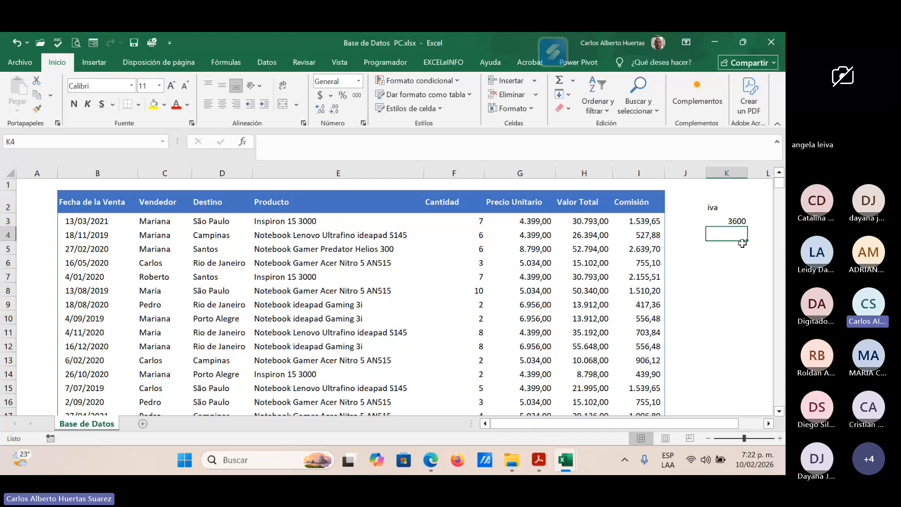
Step: Enter 36.00 with a dot separator in K4 to compare it with the value in K3
key(Up)
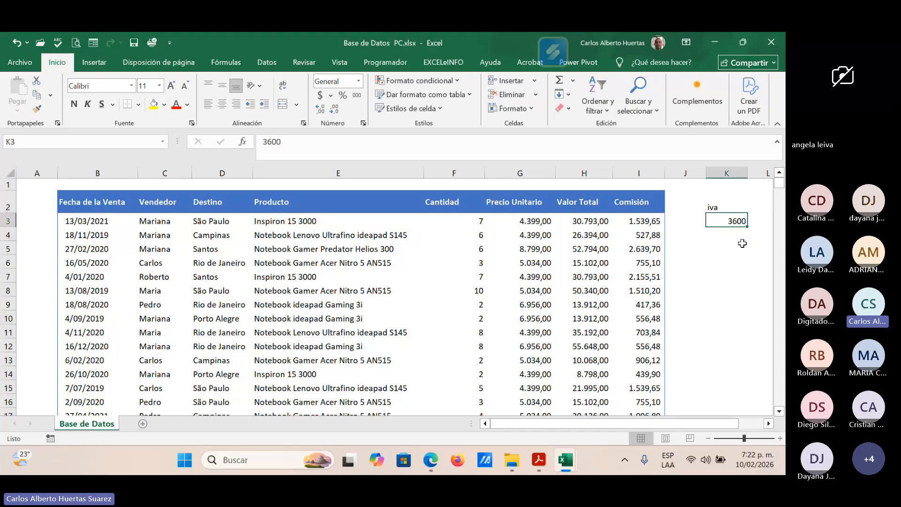
key(Down)
text(36.)
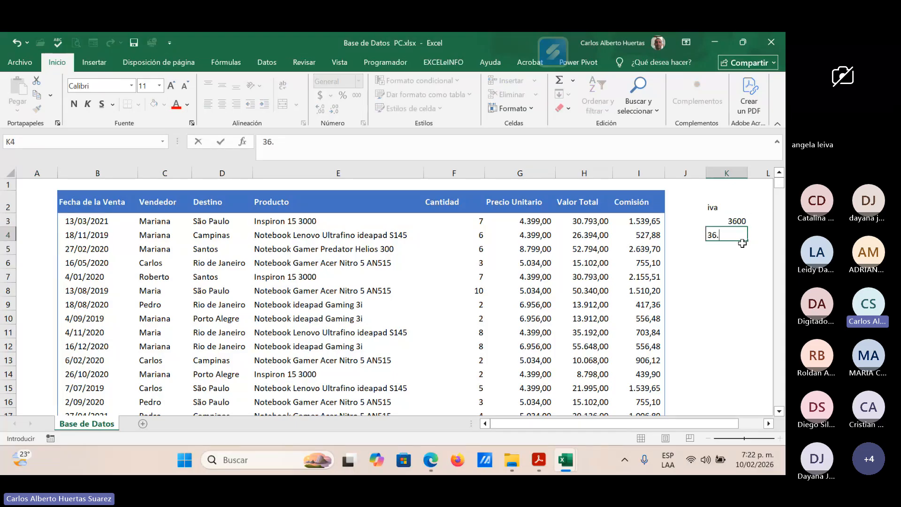
text(00)
key(Return)
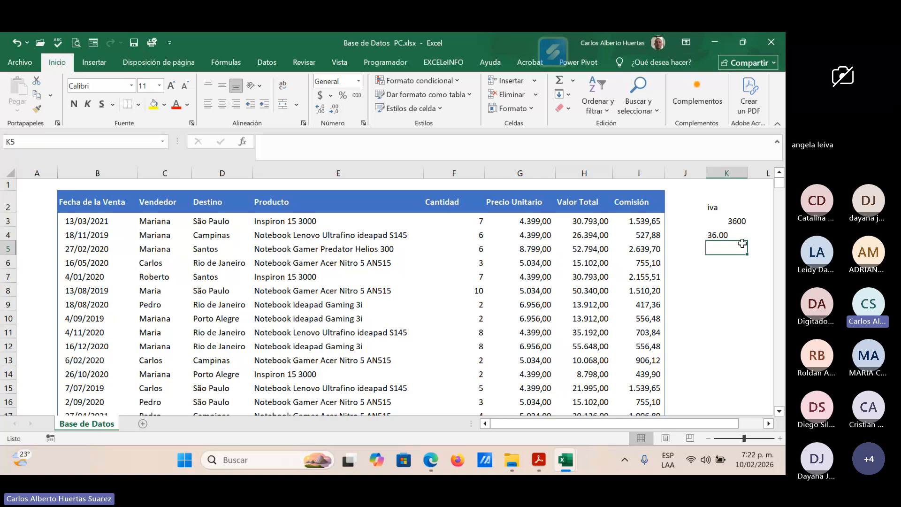
Step: Replace the value in K4 with 1200, and enter 4500 in K5 and 6800 in K6
key(Up)
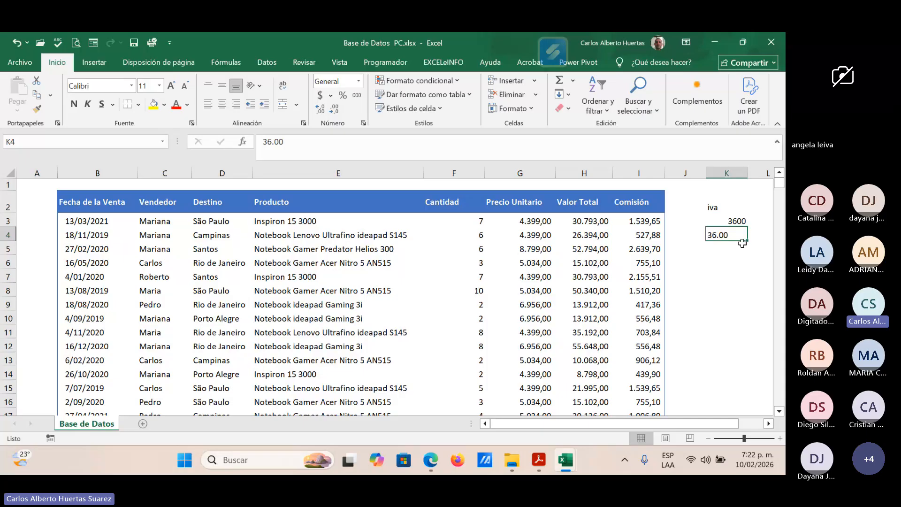
text(1200)
key(Return)
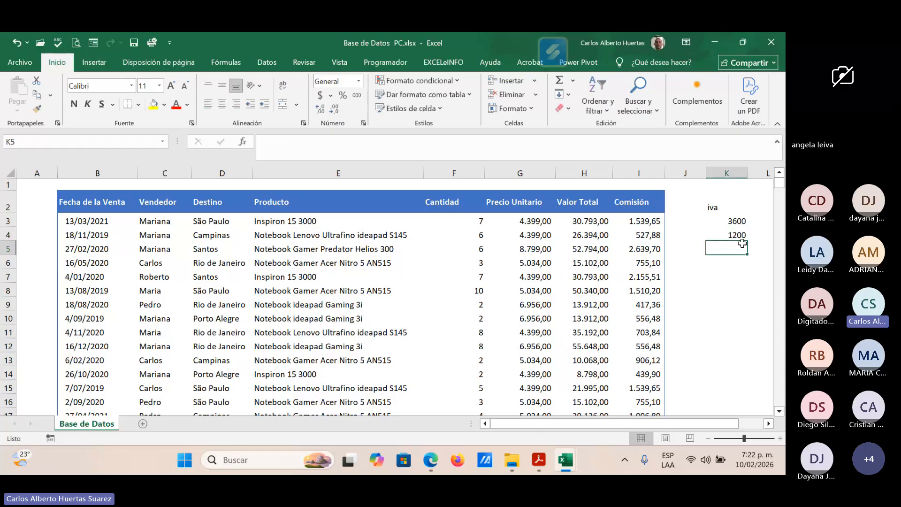
text(4500)
key(Return)
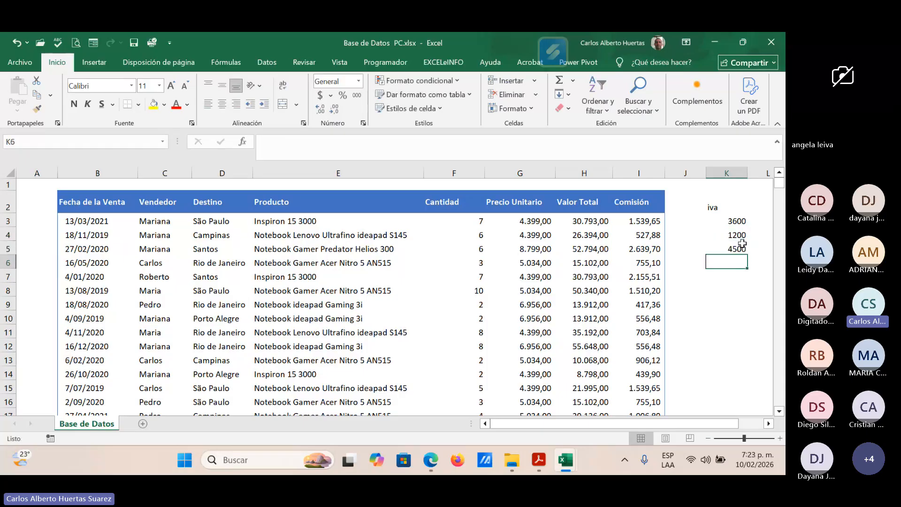
text(68)
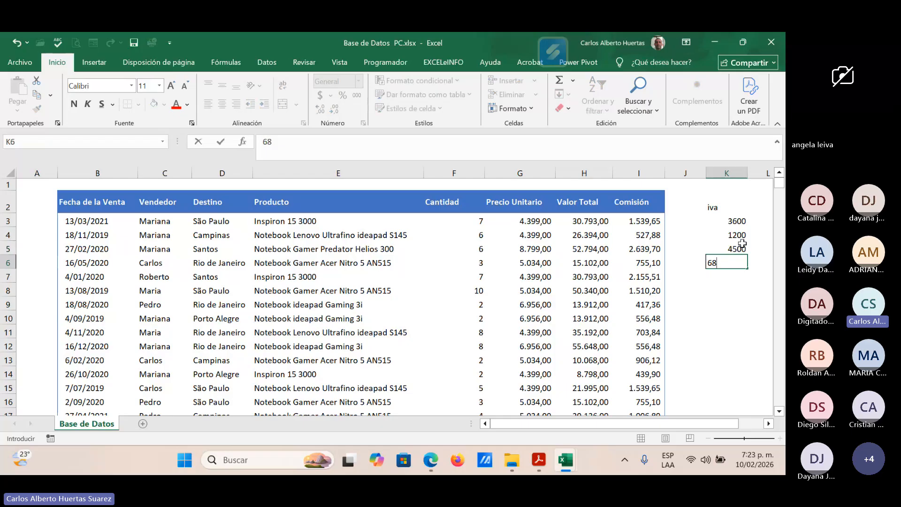
text(00)
key(Return)
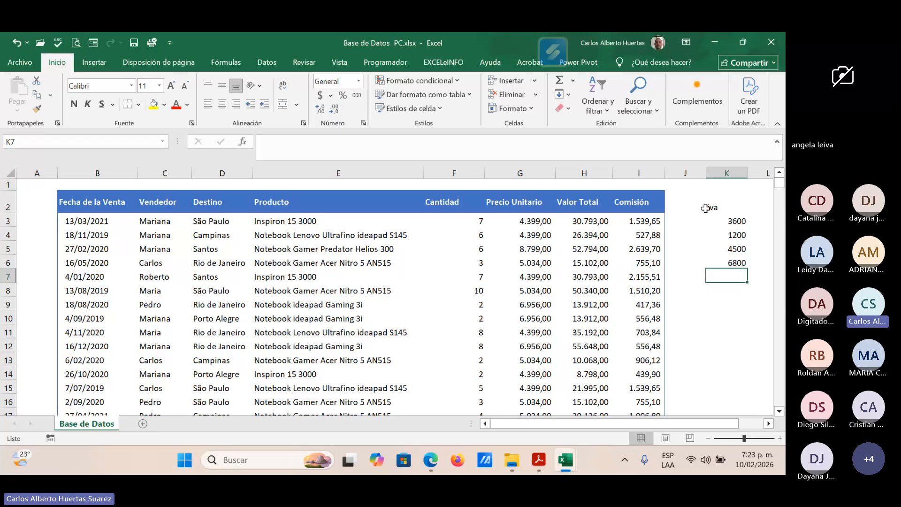
Step: Apply the thousands style and the $ accounting format to the whole sample column K, and delete that column
click(736, 170)
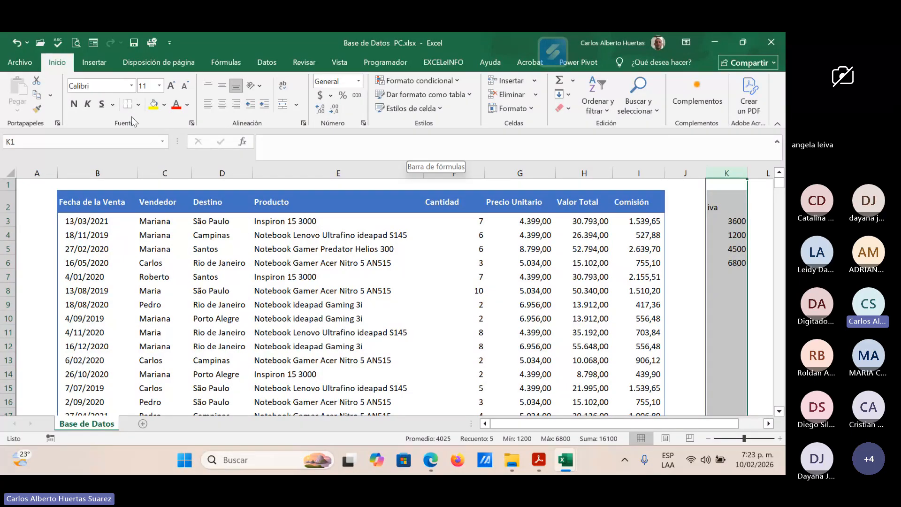
click(358, 97)
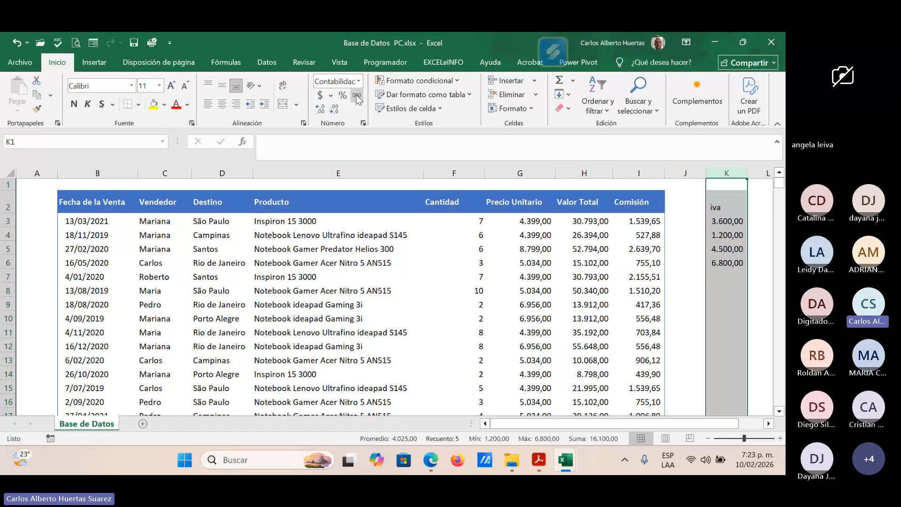
click(321, 96)
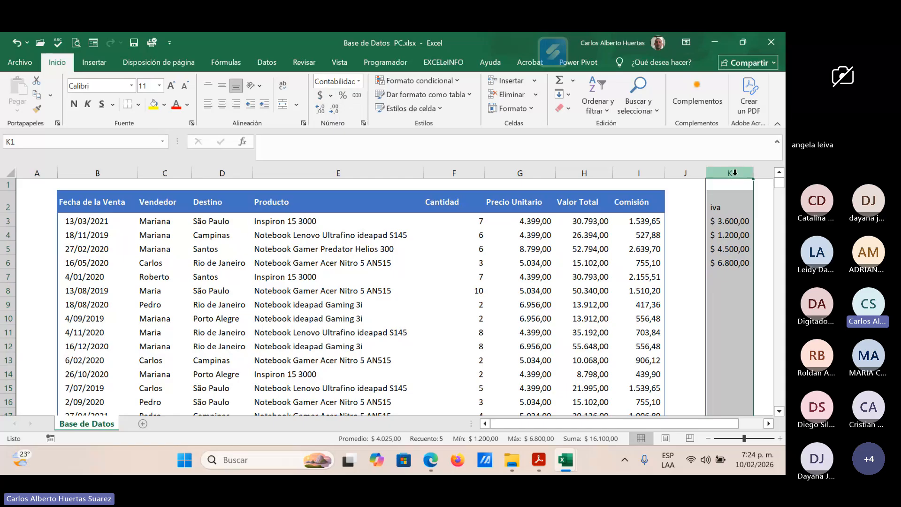
key(ctrl+minus)
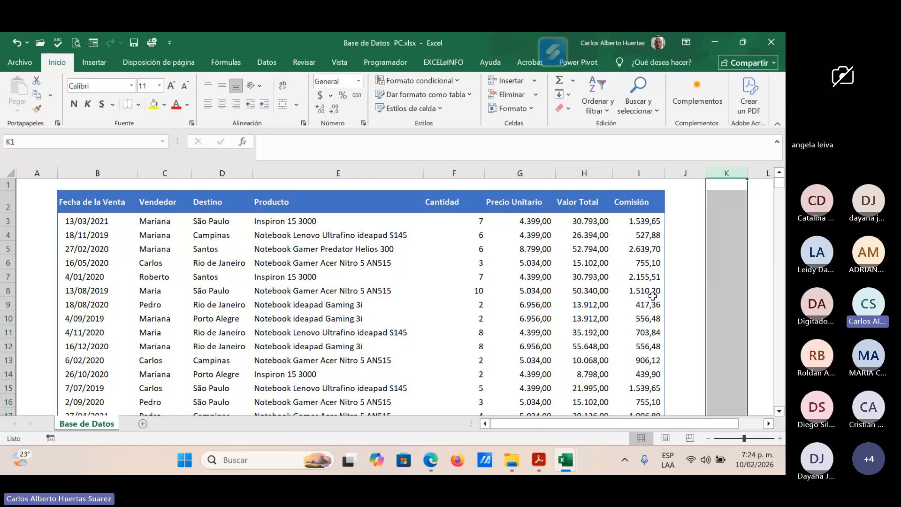
Step: Highlight the numeric fields of the first sales record, from Cantidad to Comisión in F3:I3, for explanation
click(583, 301)
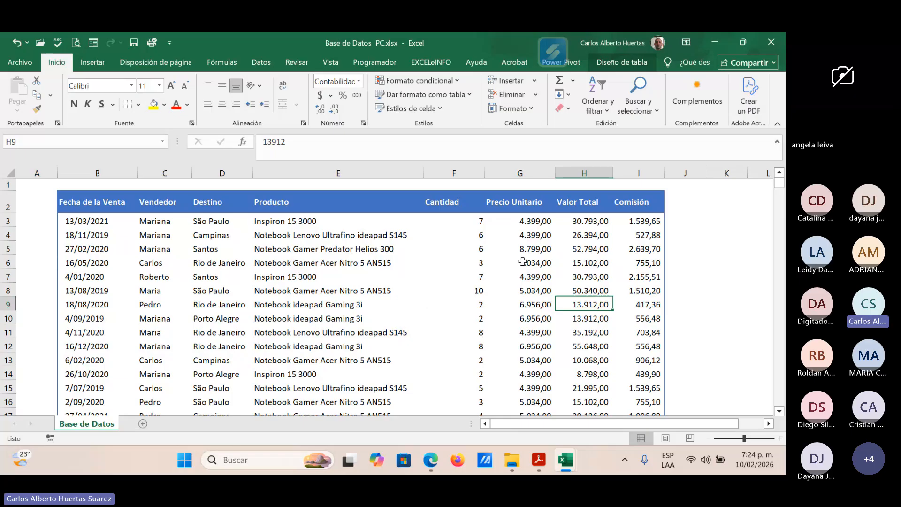
click(488, 222)
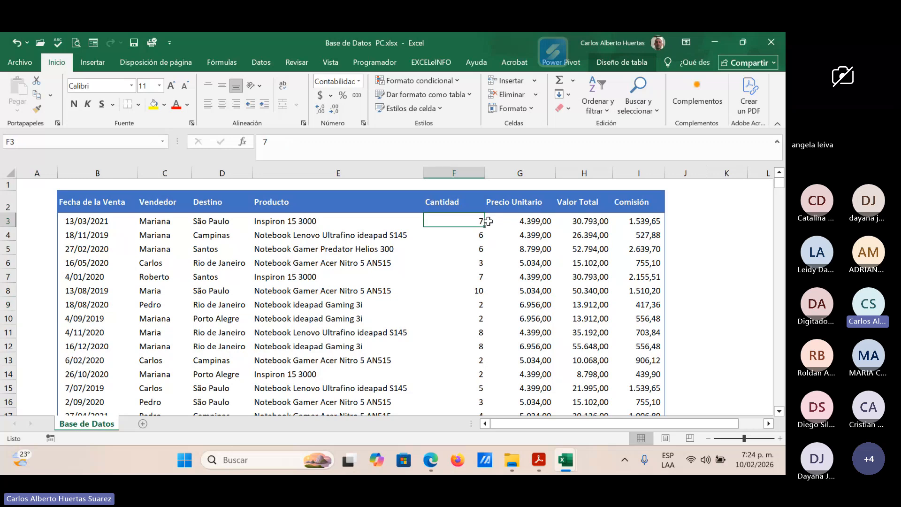
key(ctrl+shift+Right)
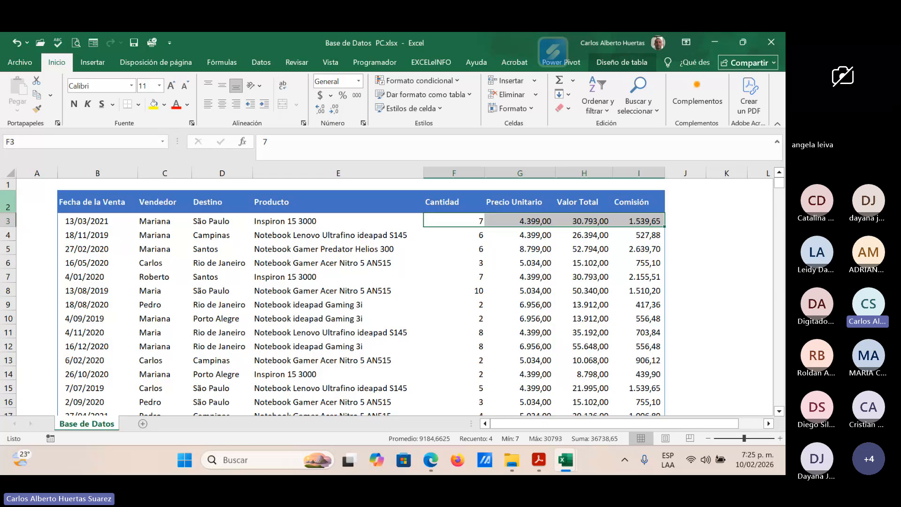
click(338, 263)
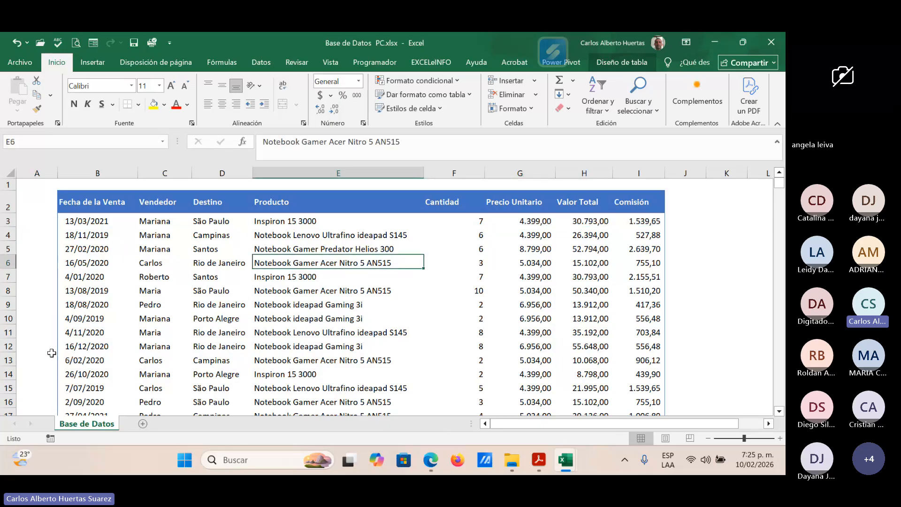
Step: Insert a pivot table from the Base_Vendas sales table on a new worksheet, checking the full extent of the source range
click(196, 250)
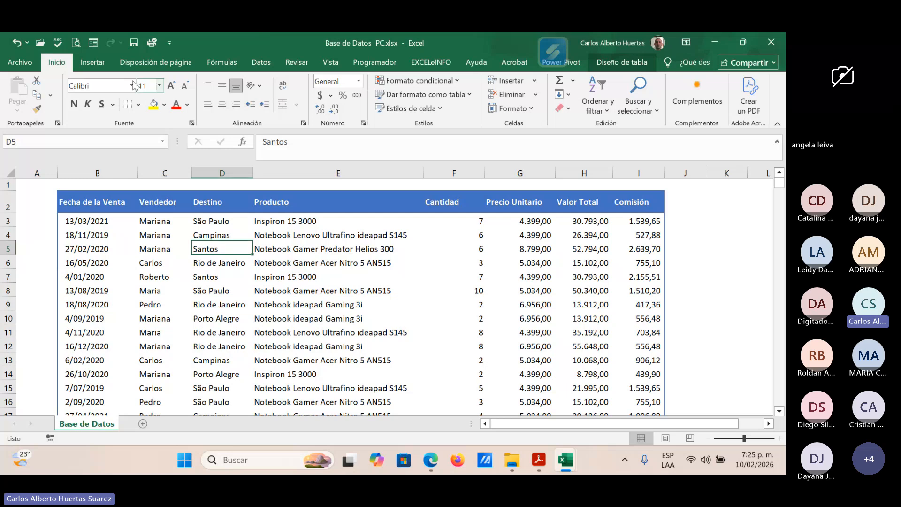
click(100, 66)
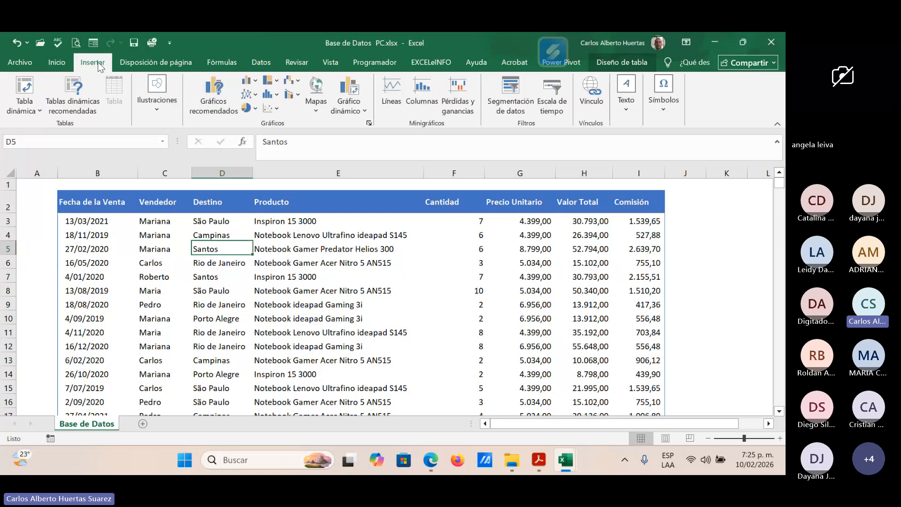
click(26, 88)
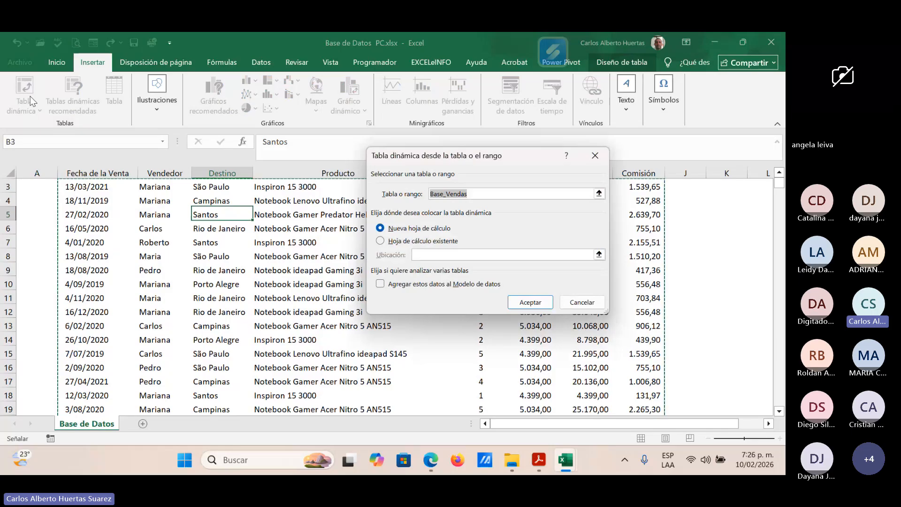
scroll(322, 221, up, 2)
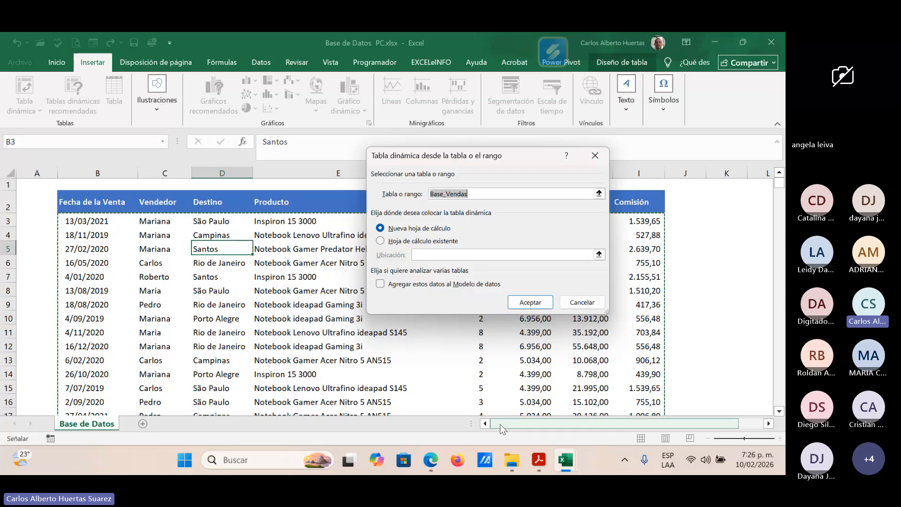
drag(779, 183, 784, 310)
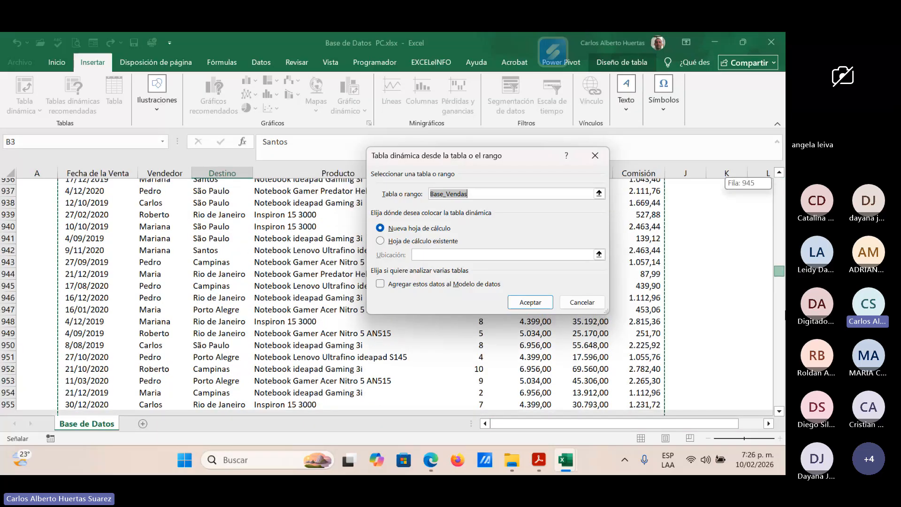
drag(780, 271, 779, 400)
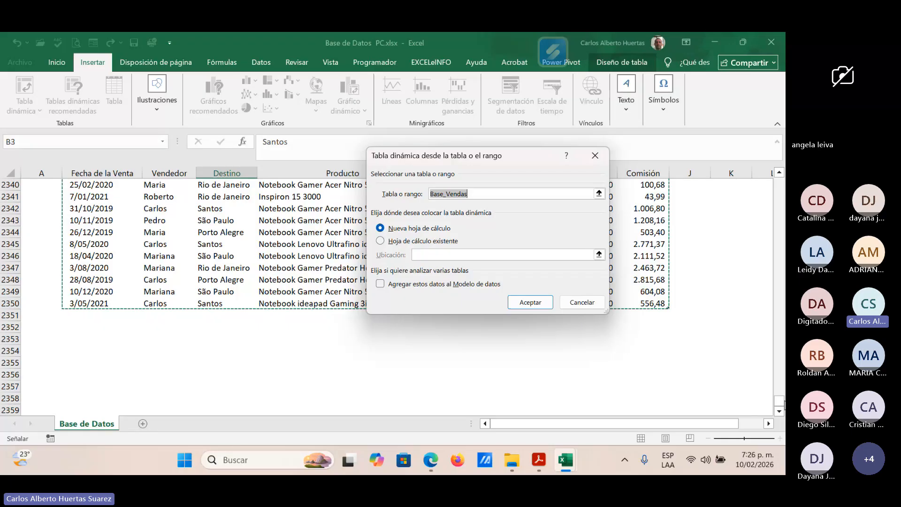
drag(781, 402, 783, 183)
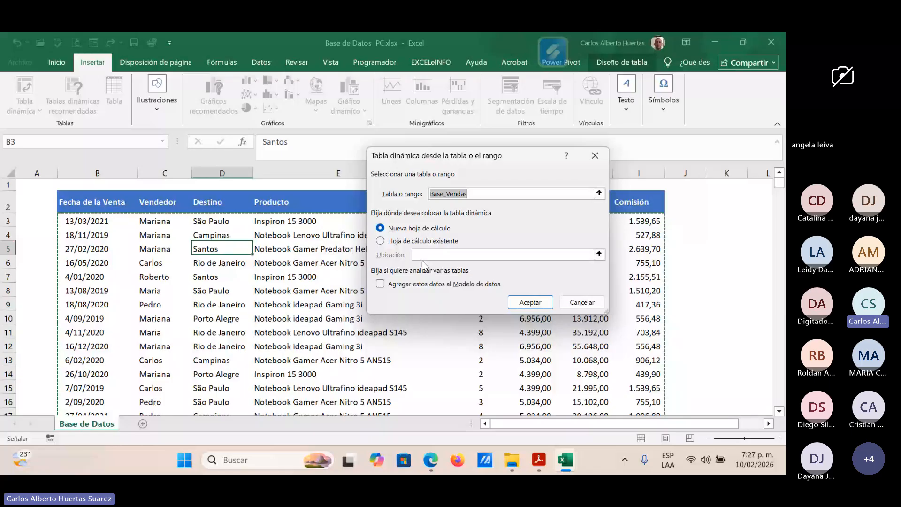
click(531, 302)
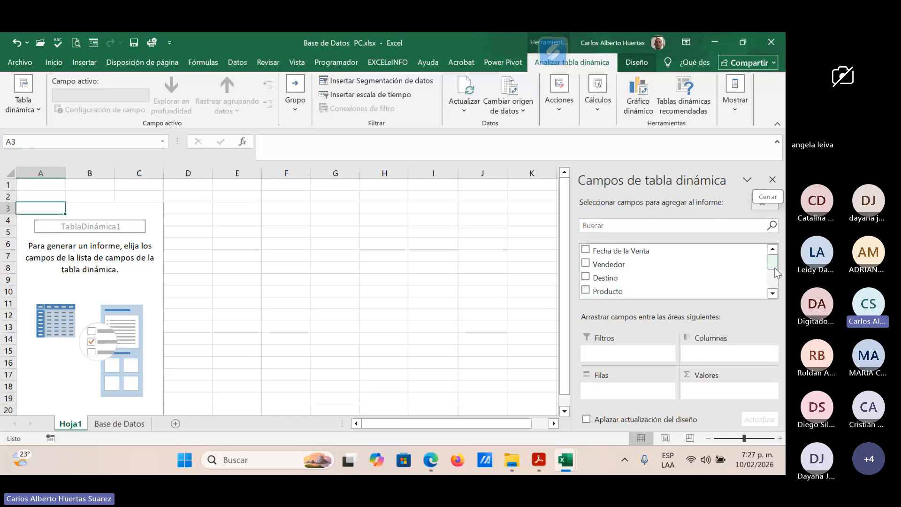
Step: Review the available pivot fields and highlight the numeric columns F:I and the descriptive columns from B onward in the Base de Datos sheet
drag(776, 272, 773, 250)
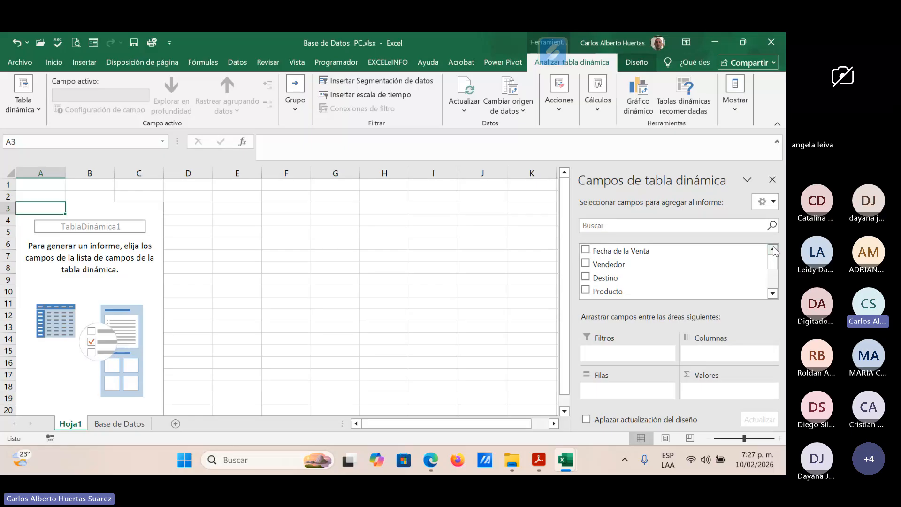
drag(774, 259, 776, 285)
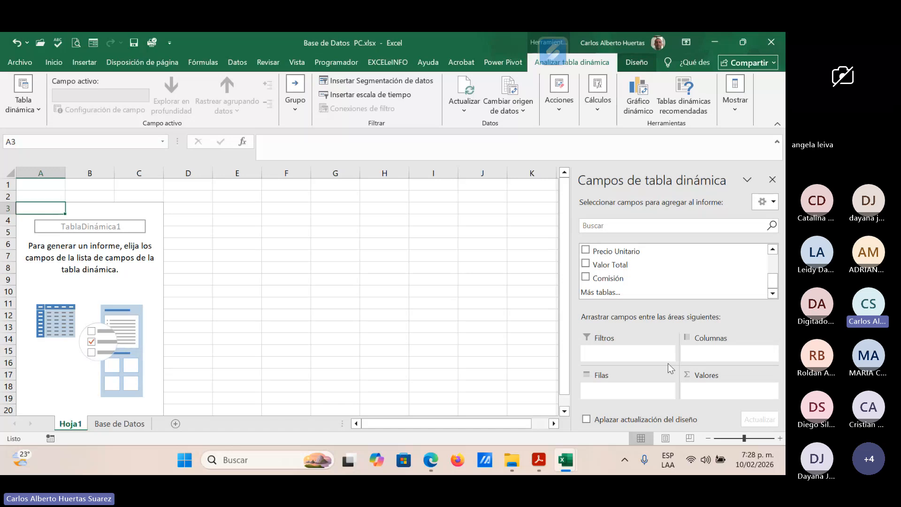
click(125, 426)
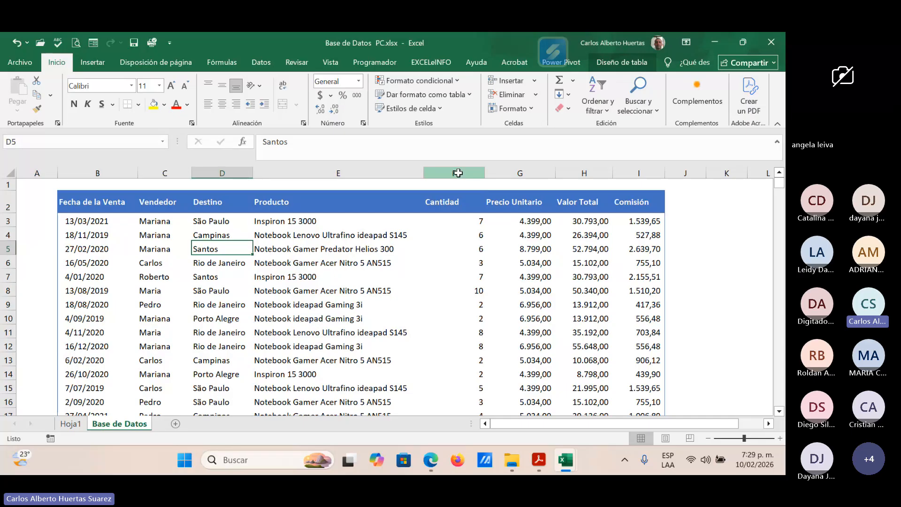
click(459, 173)
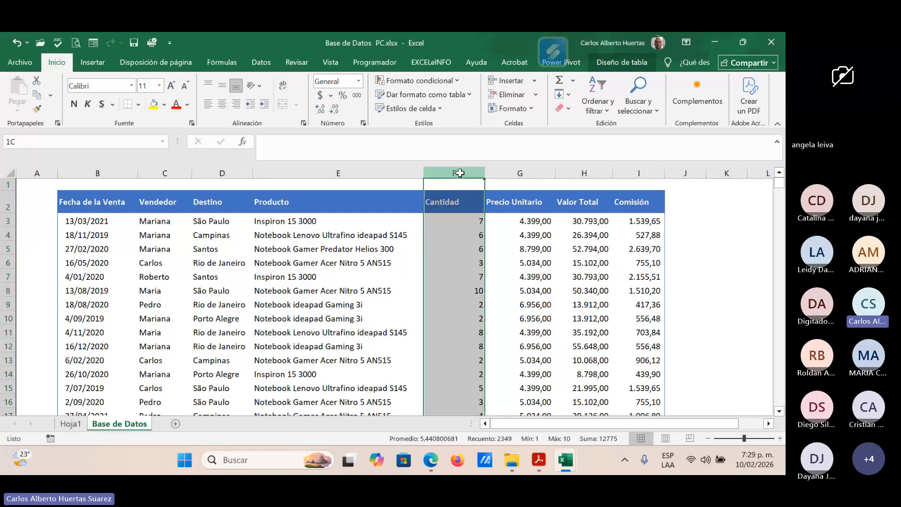
drag(460, 173, 659, 173)
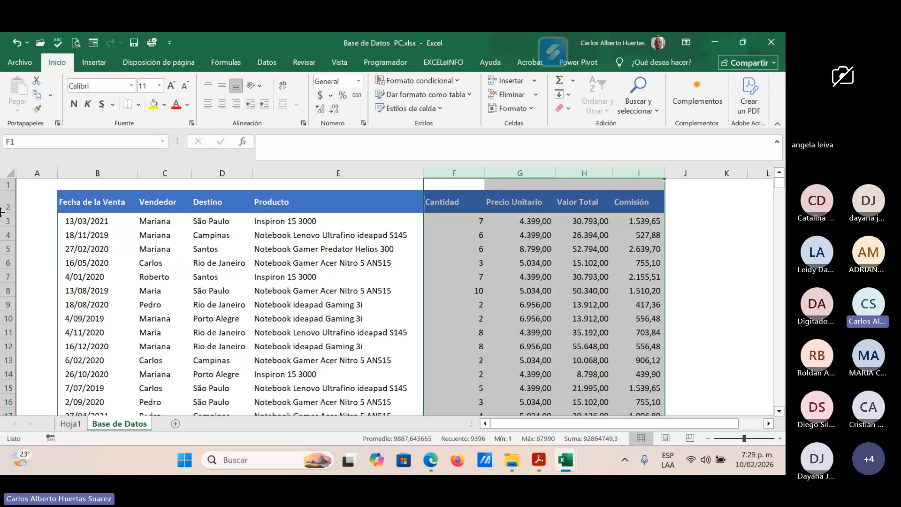
click(126, 173)
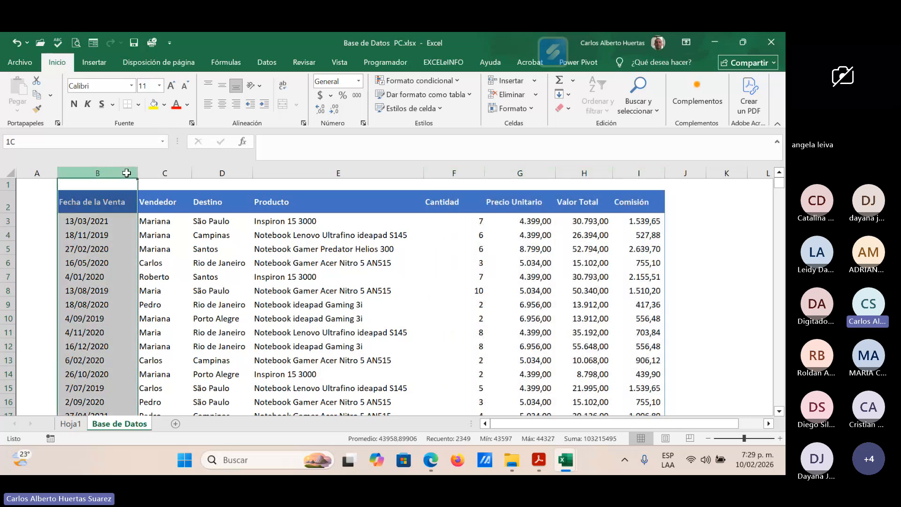
drag(126, 174, 333, 168)
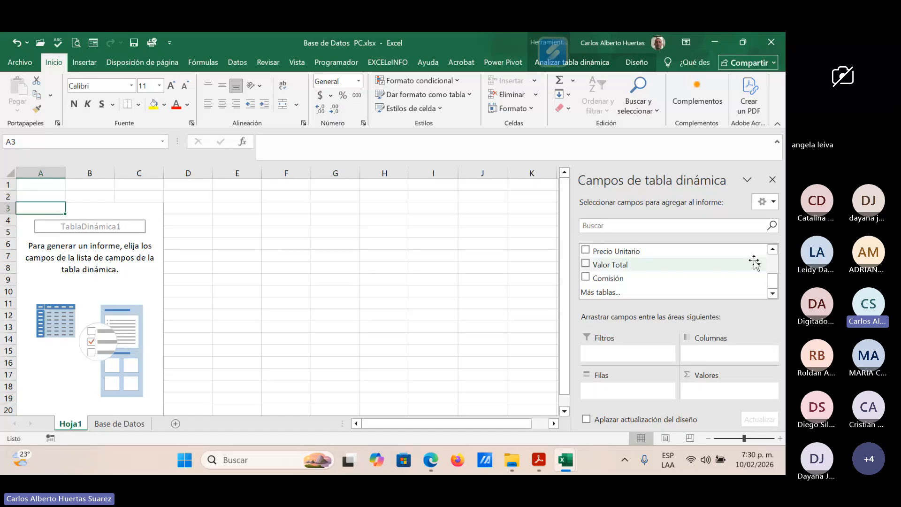
Step: Place the Vendedor field in the rows of the Hoja1 pivot table and Comisión in its values
click(773, 250)
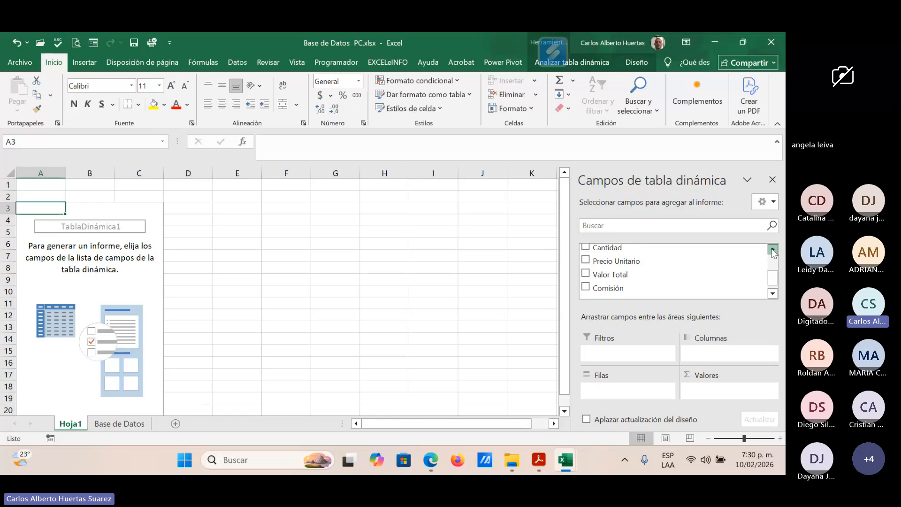
click(773, 250)
click(773, 250)
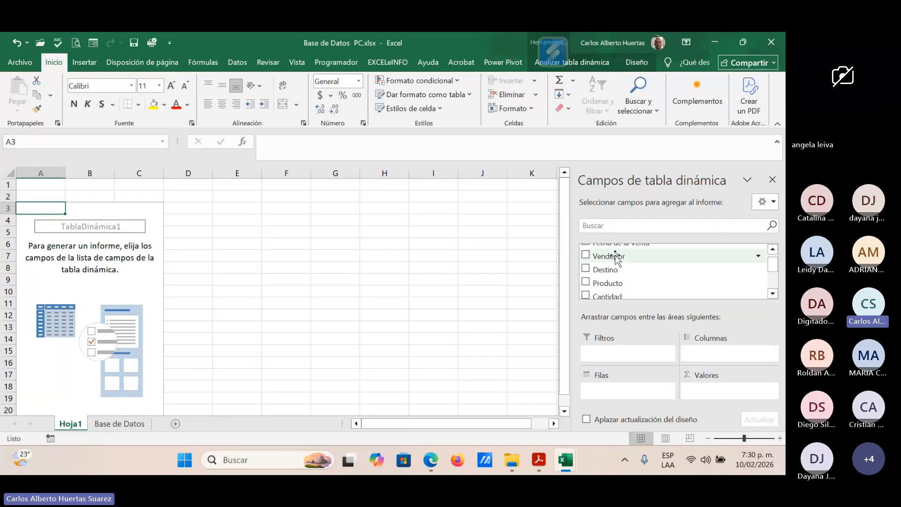
drag(617, 259, 614, 394)
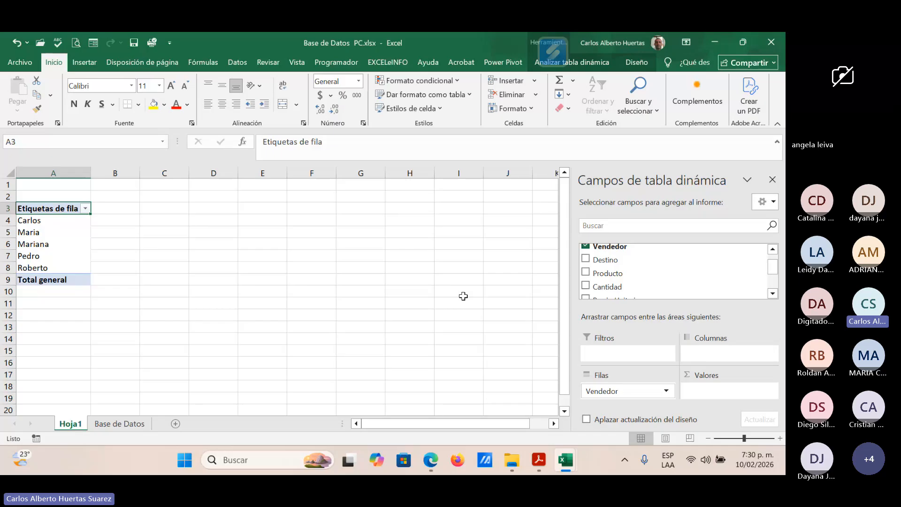
scroll(772, 291, down, 3)
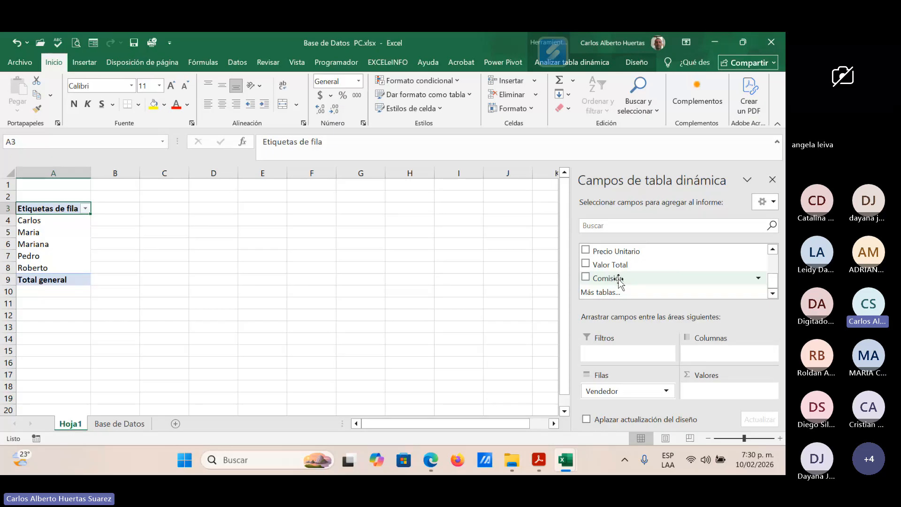
drag(618, 282, 713, 391)
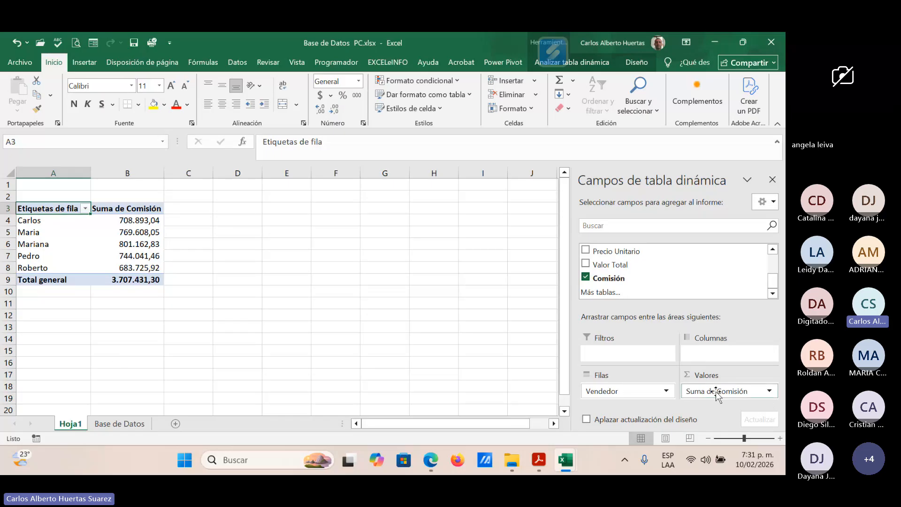
Step: Open the value field settings of Suma de Comisión and try Promedio, Recuento and Mín. before reselecting Suma
click(770, 393)
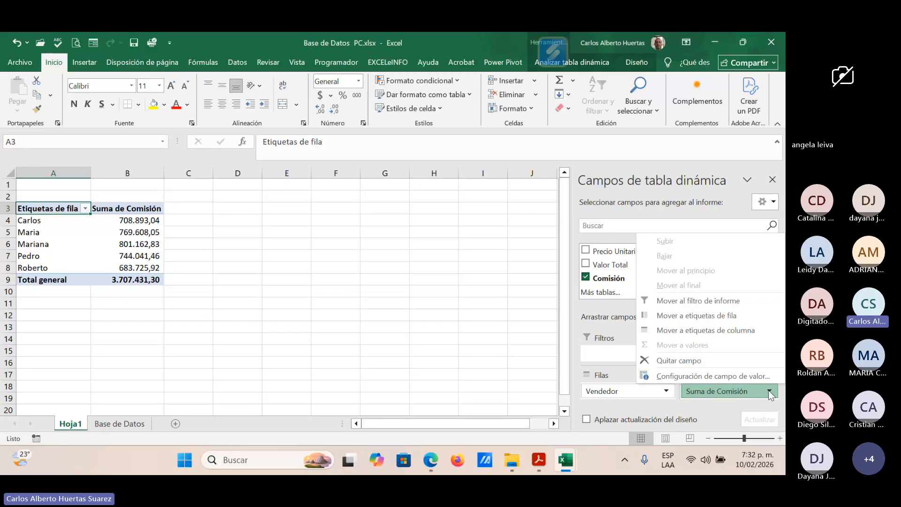
click(728, 376)
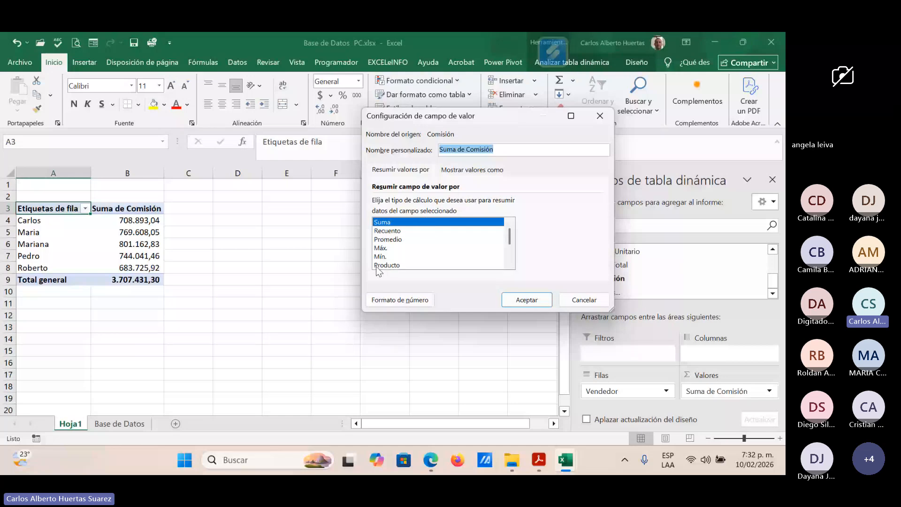
click(393, 240)
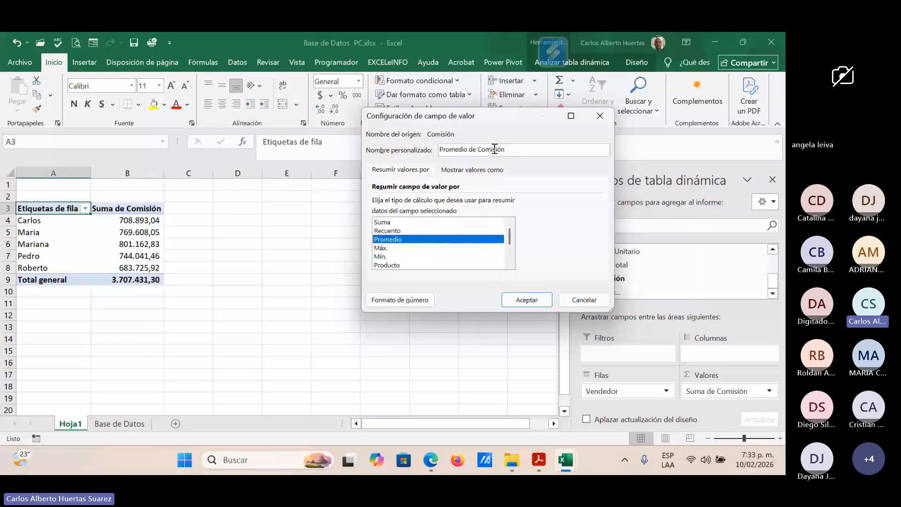
click(393, 231)
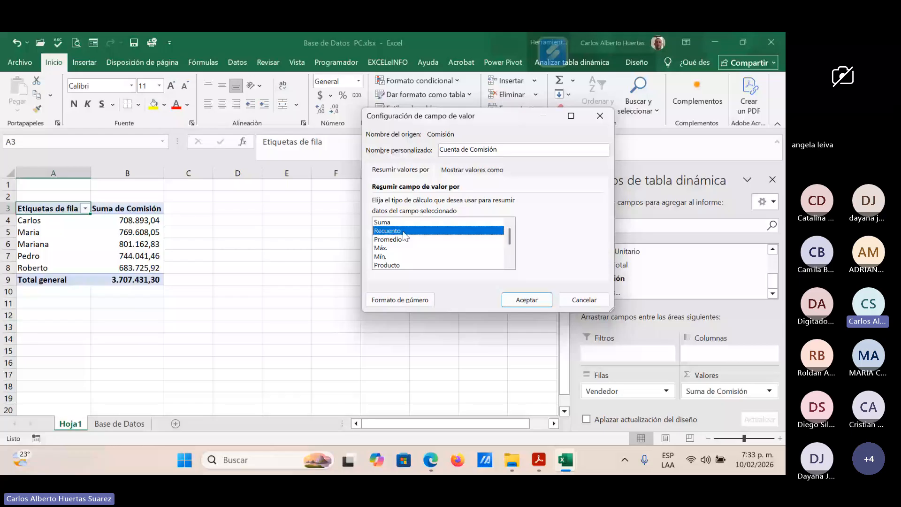
click(402, 257)
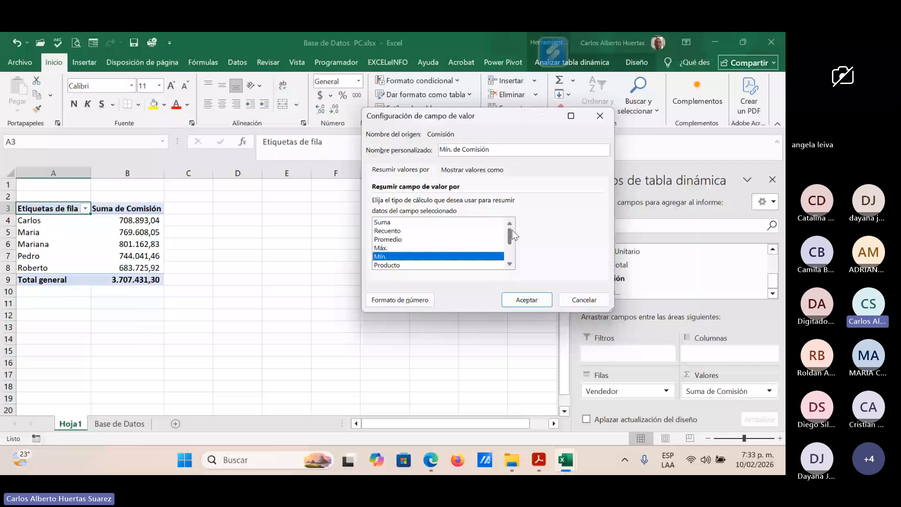
click(390, 222)
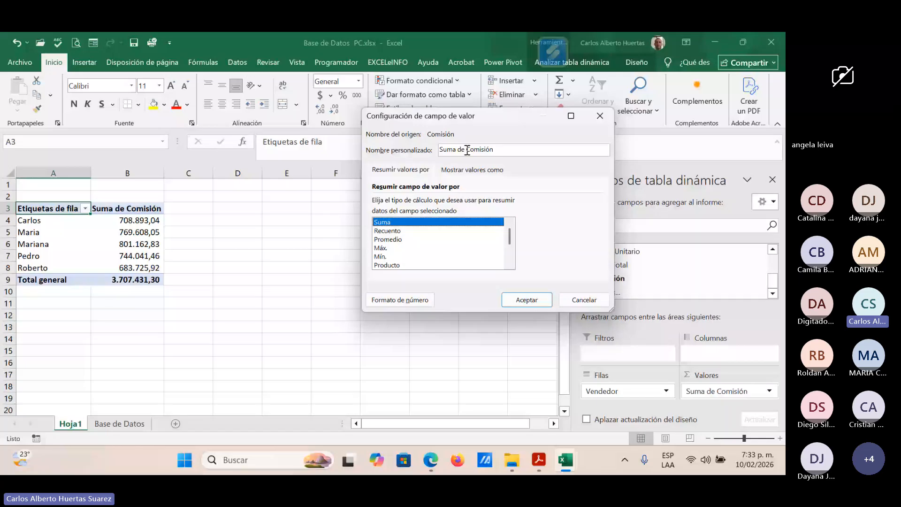
Step: Shorten the value field's custom name to Comisión by removing "Suma de", and apply the settings
drag(467, 150, 399, 156)
key(Delete)
click(528, 299)
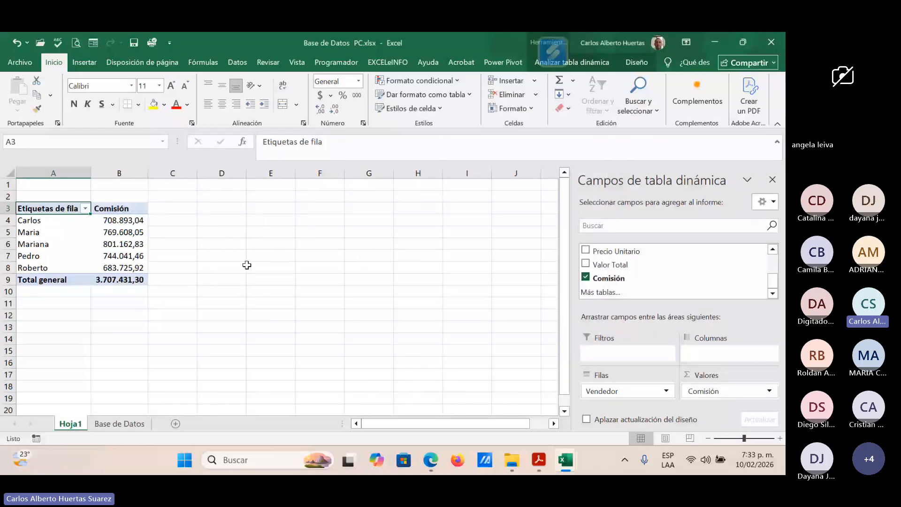
Step: Center the Comisión header in B3 of the pivot table
click(124, 218)
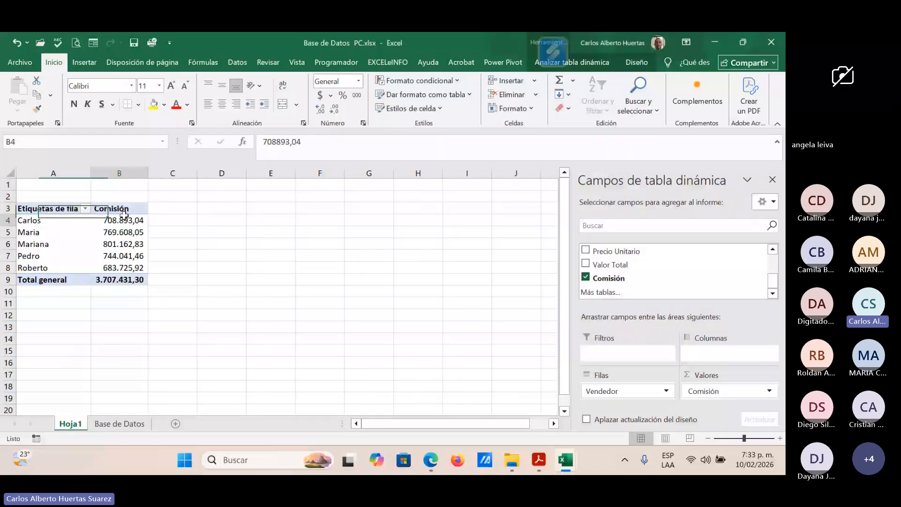
click(136, 213)
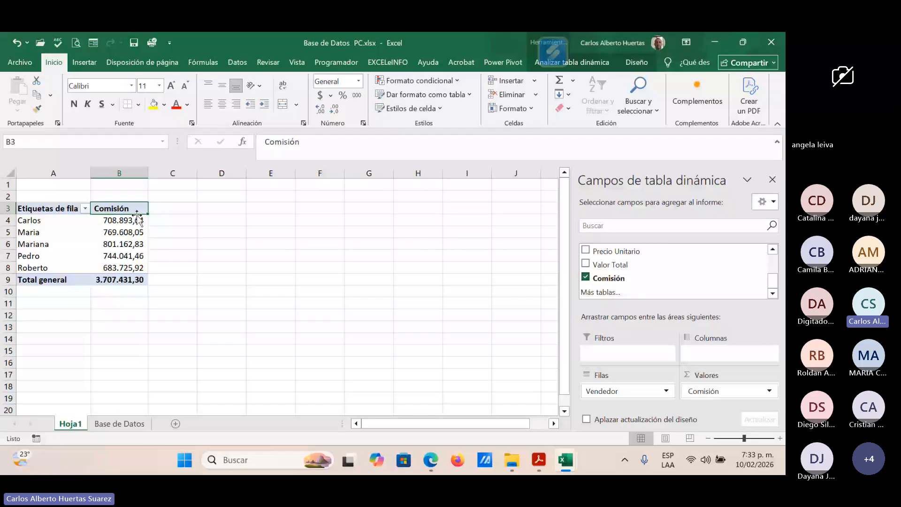
click(223, 105)
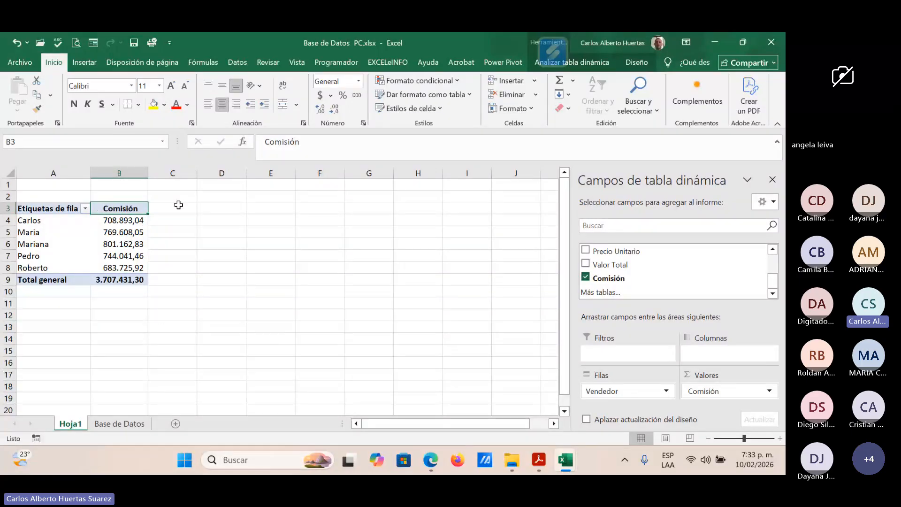
Step: Rename the row labels header in A3 to Vendedores and center it
click(62, 211)
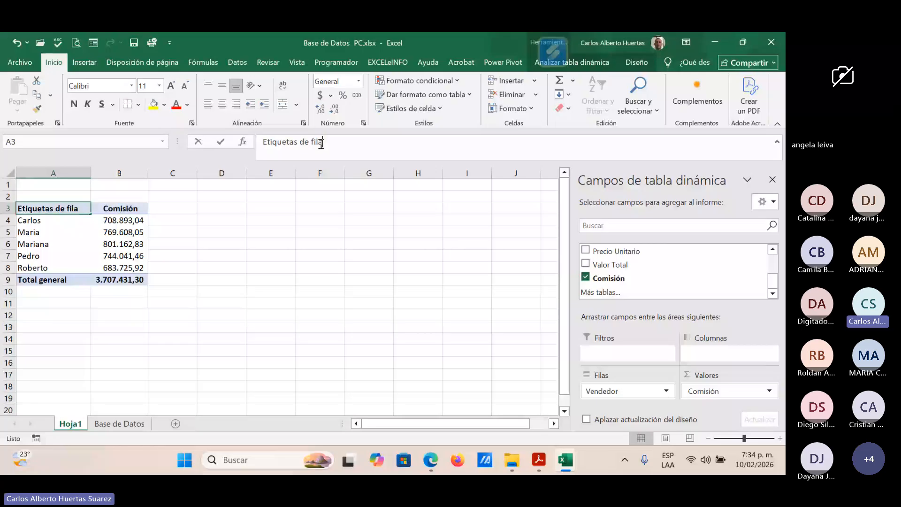
drag(322, 143, 226, 148)
text(Vendedores)
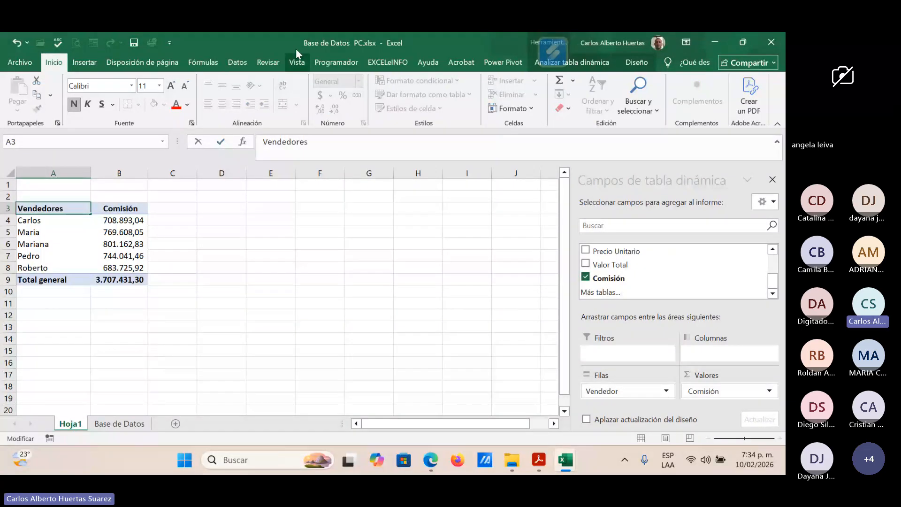
key(Return)
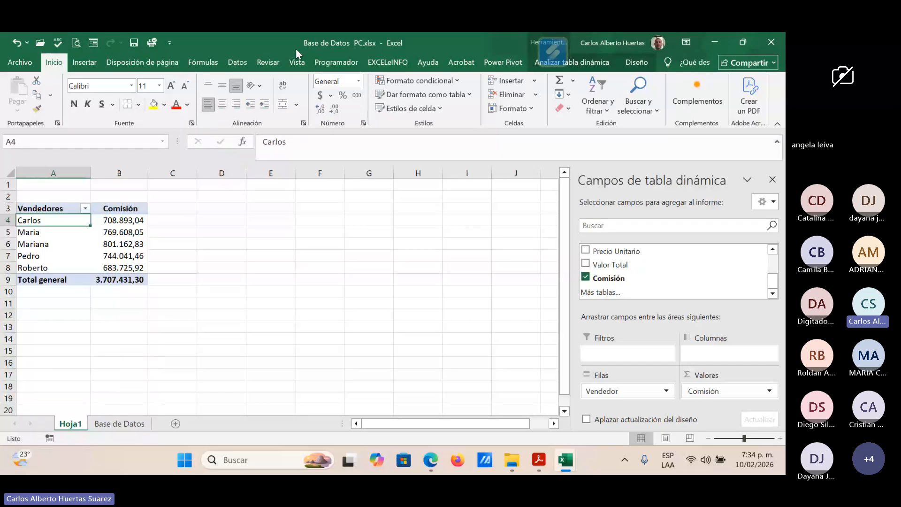
click(50, 211)
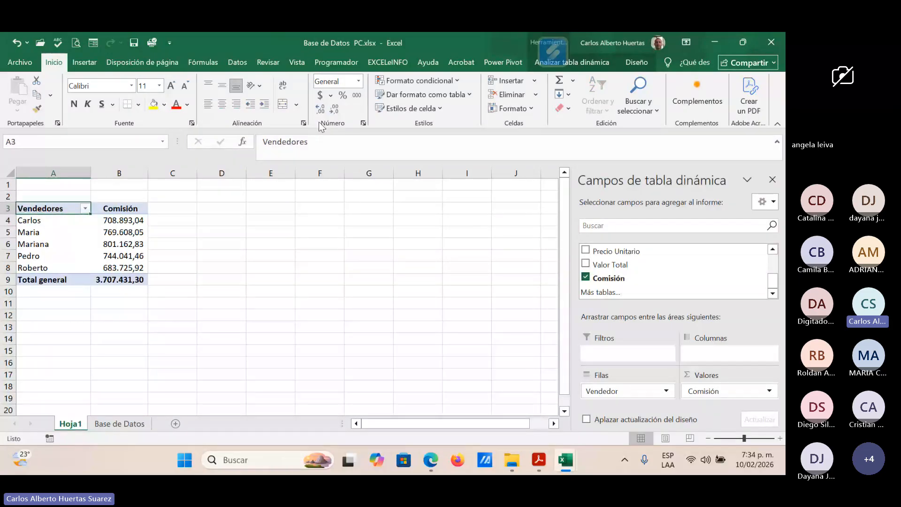
click(222, 104)
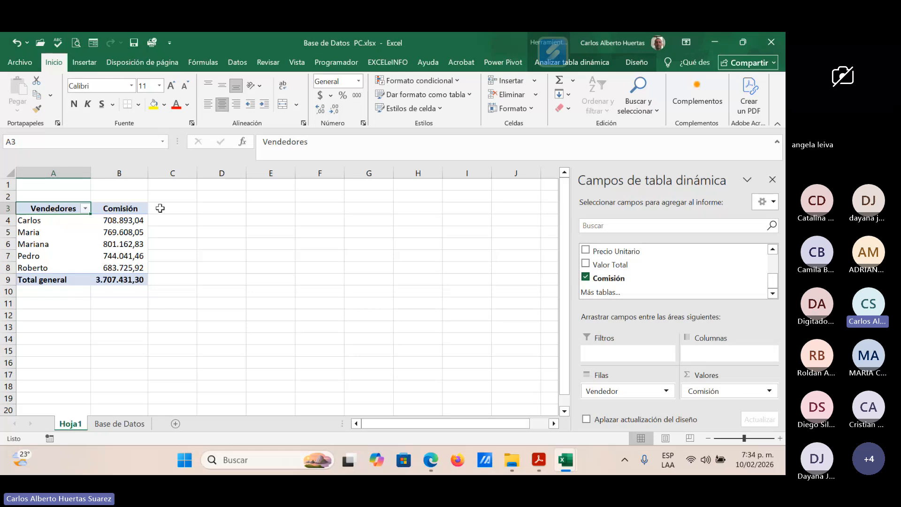
Step: Set the number format of the Comisión value field to Contabilidad with the $ symbol
click(128, 211)
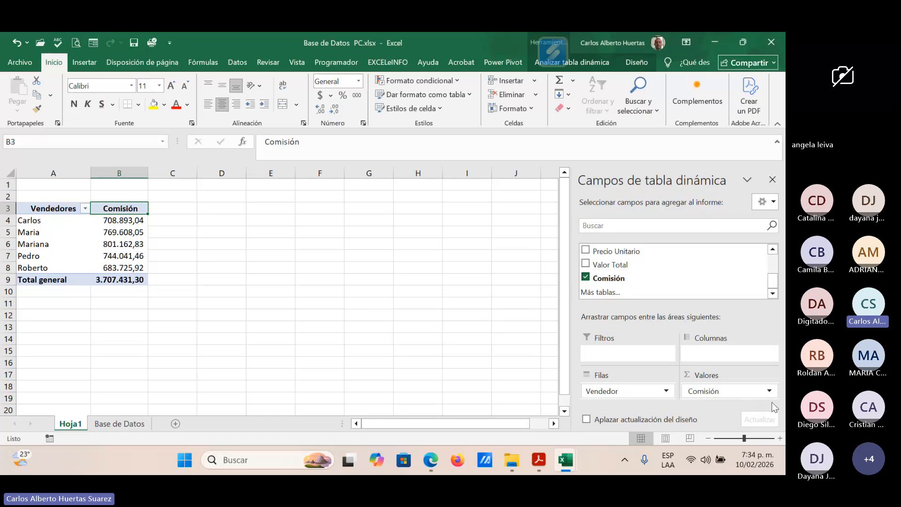
click(770, 390)
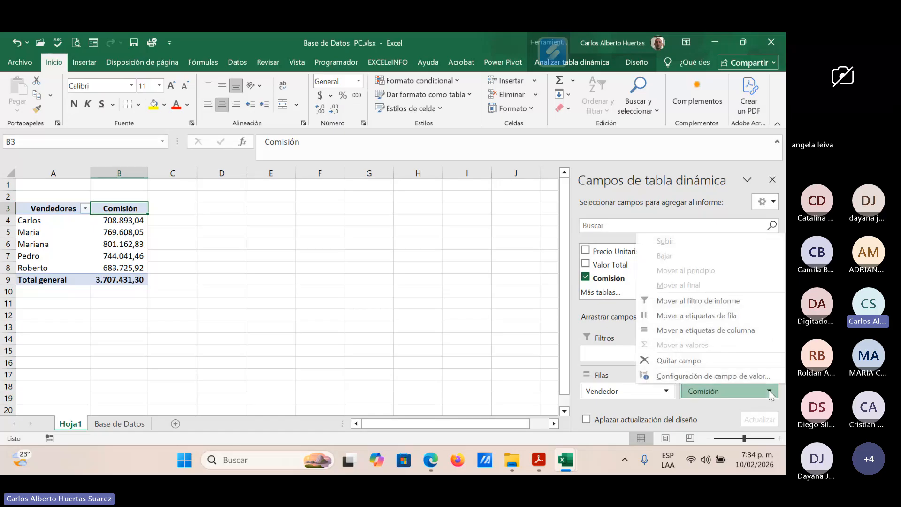
click(741, 380)
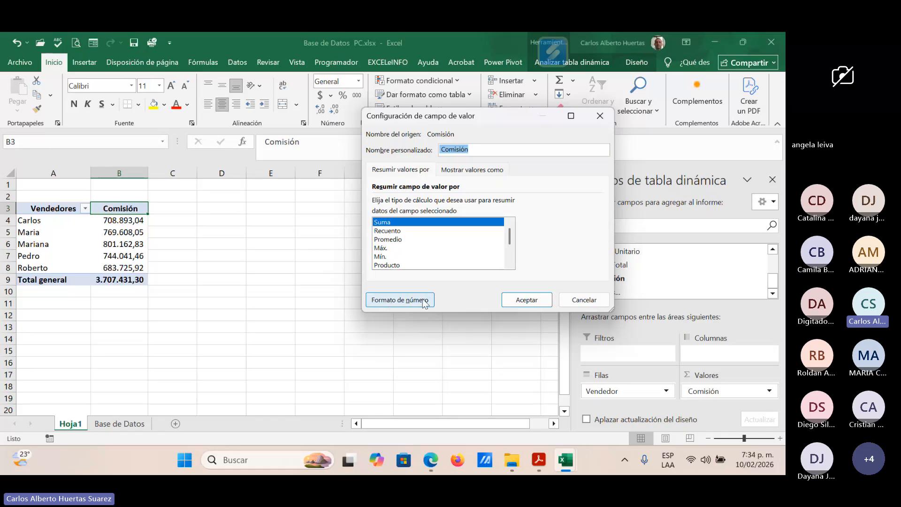
click(395, 302)
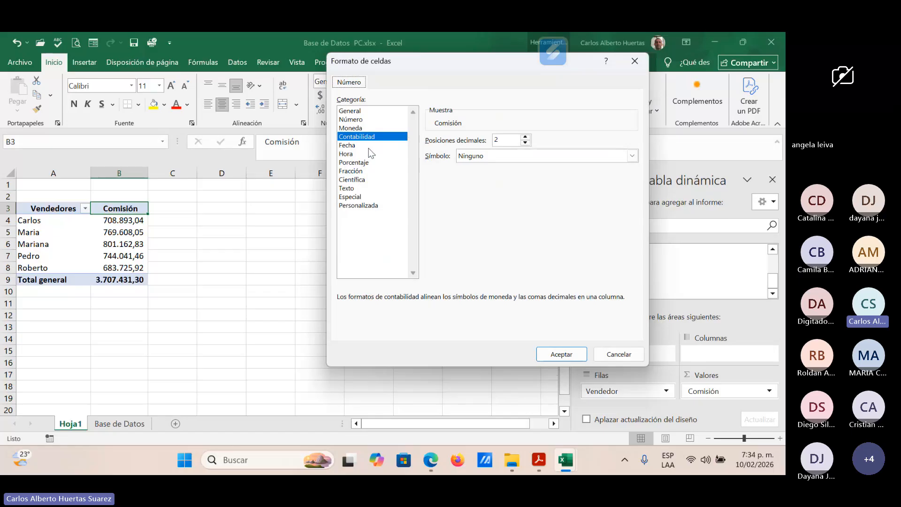
click(355, 128)
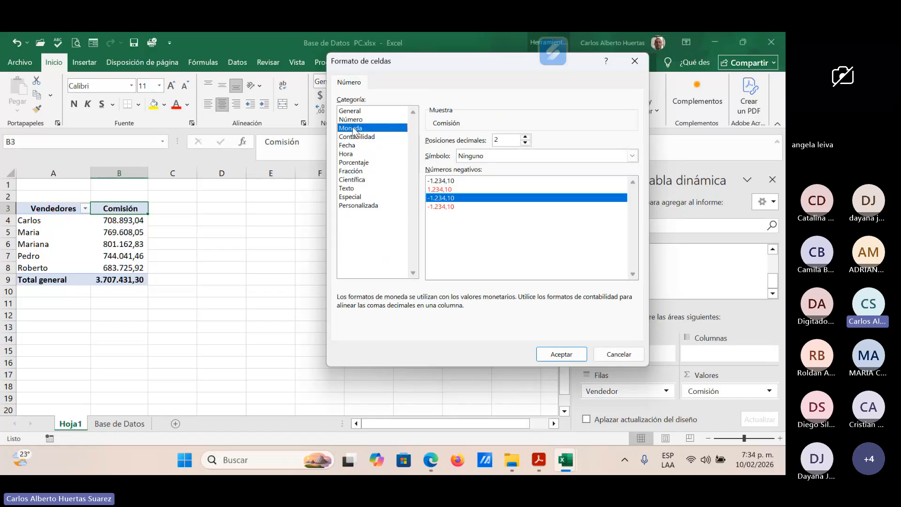
click(355, 137)
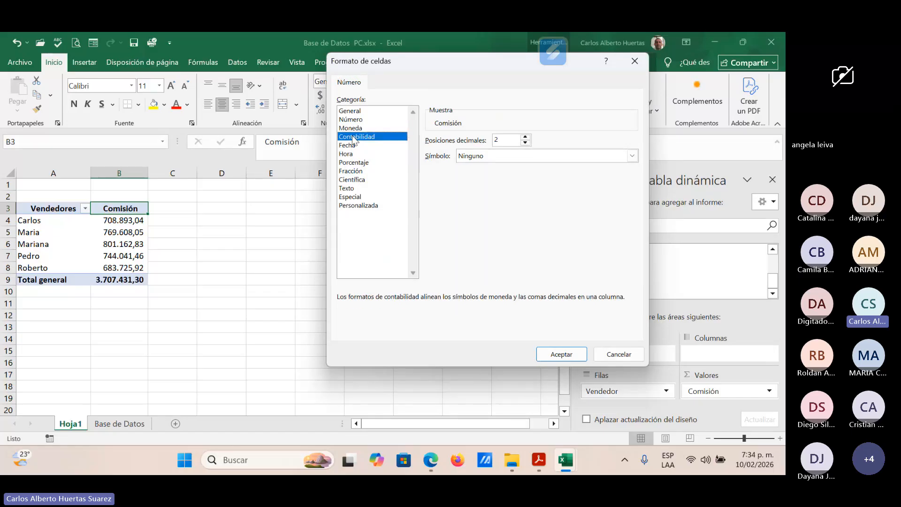
click(633, 155)
click(620, 177)
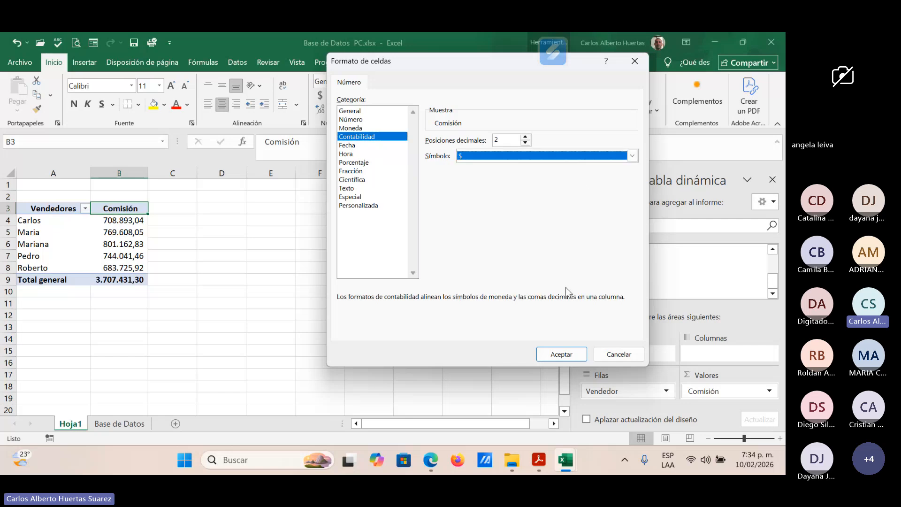
click(568, 355)
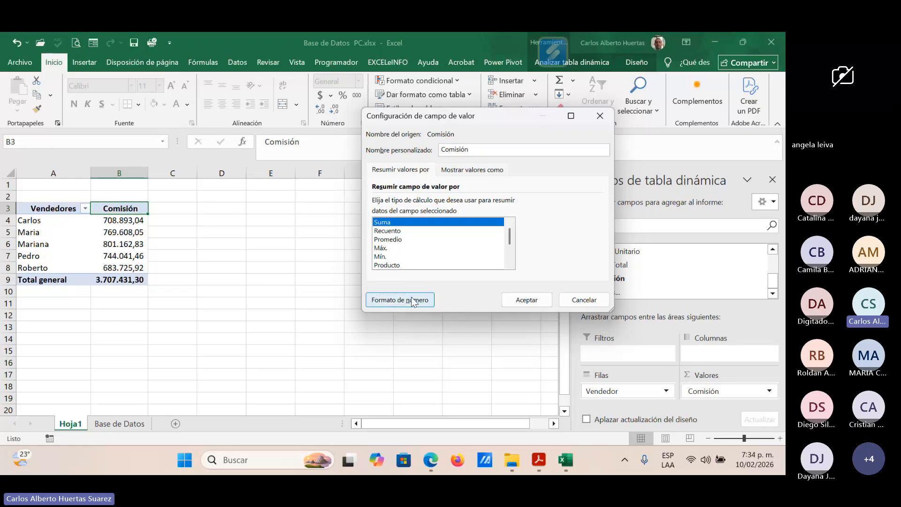
Step: Reduce the Comisión number format to 0 decimal places and apply the value field settings
click(413, 300)
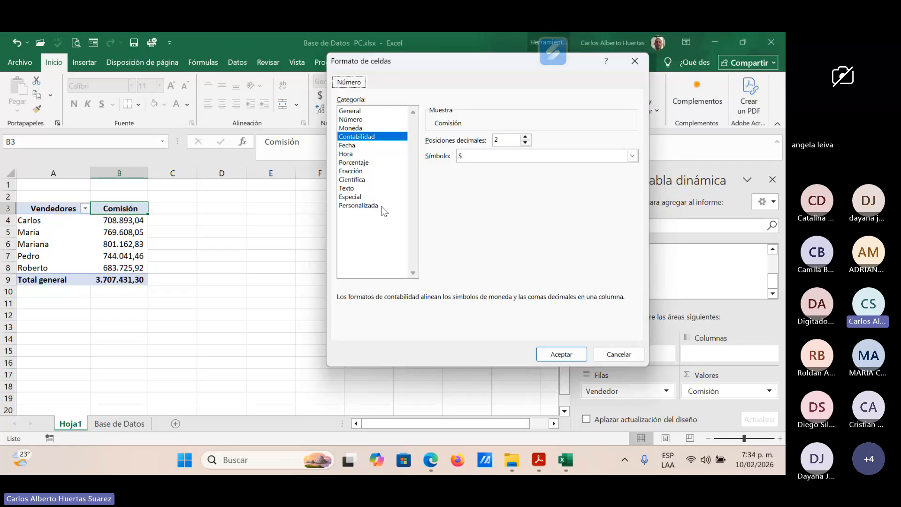
double_click(526, 143)
mouse_move(566, 459)
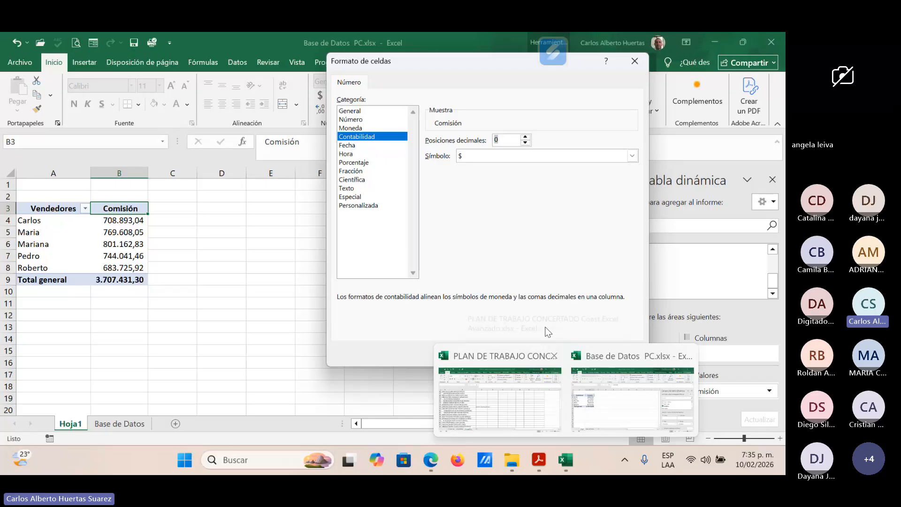
click(562, 355)
click(531, 300)
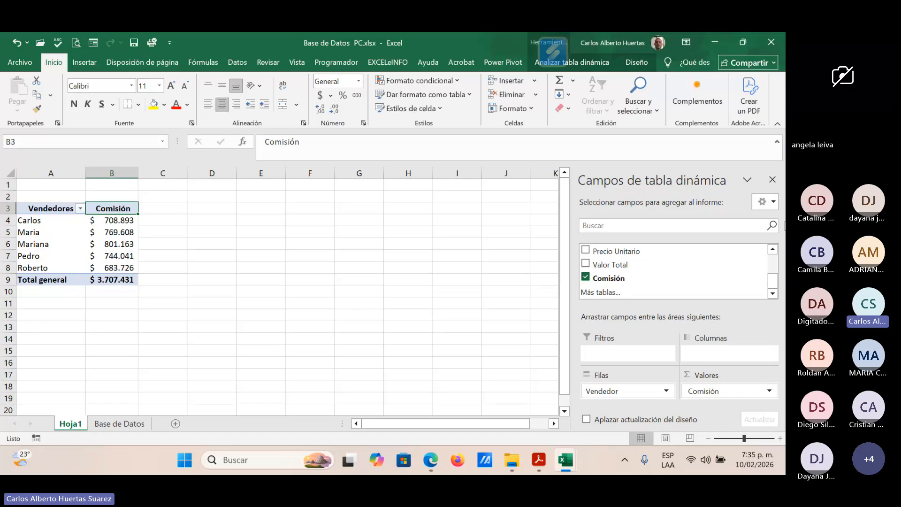
Step: Add the Destino field to the pivot table as a report filter
click(773, 249)
click(773, 249)
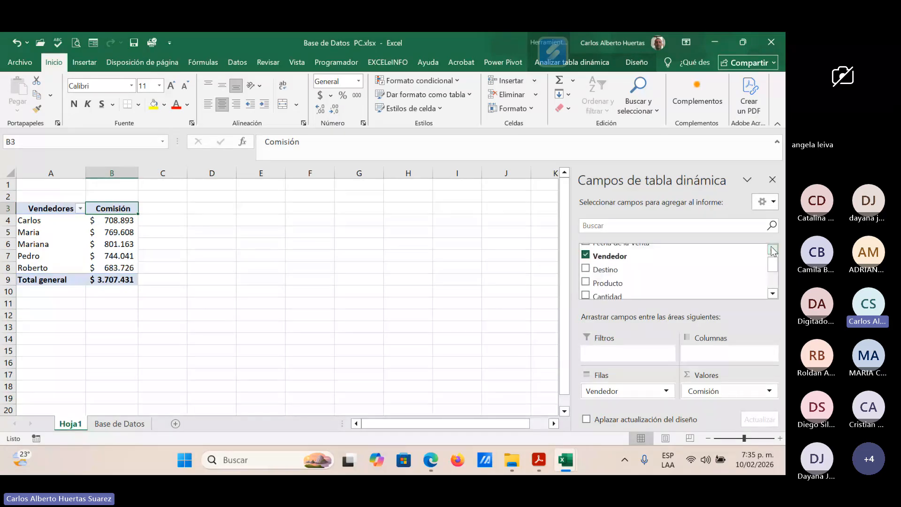
click(773, 250)
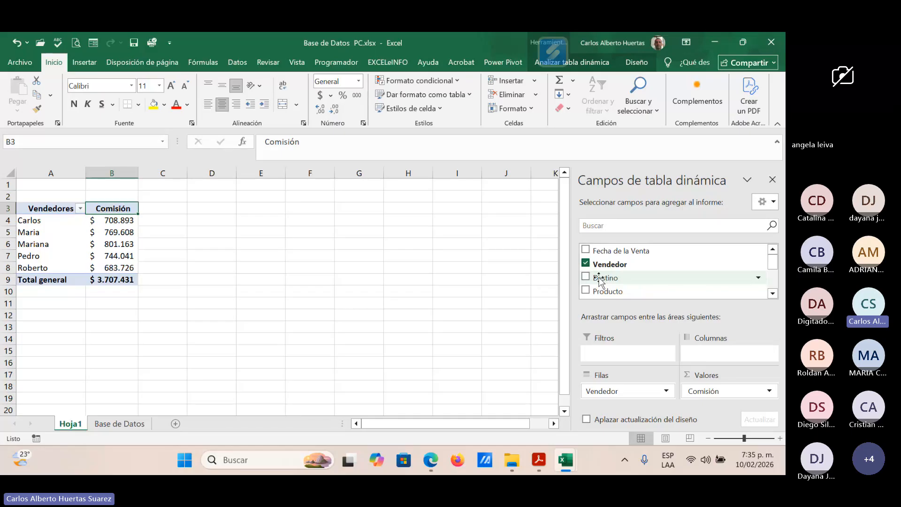
drag(599, 280, 601, 353)
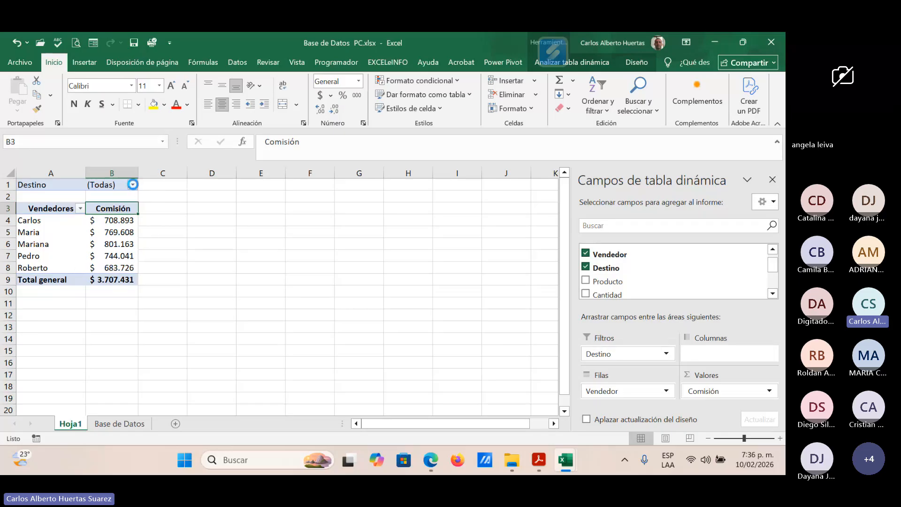
Step: Enable multiple selection in the Destino report filter and show only São Paulo
click(133, 185)
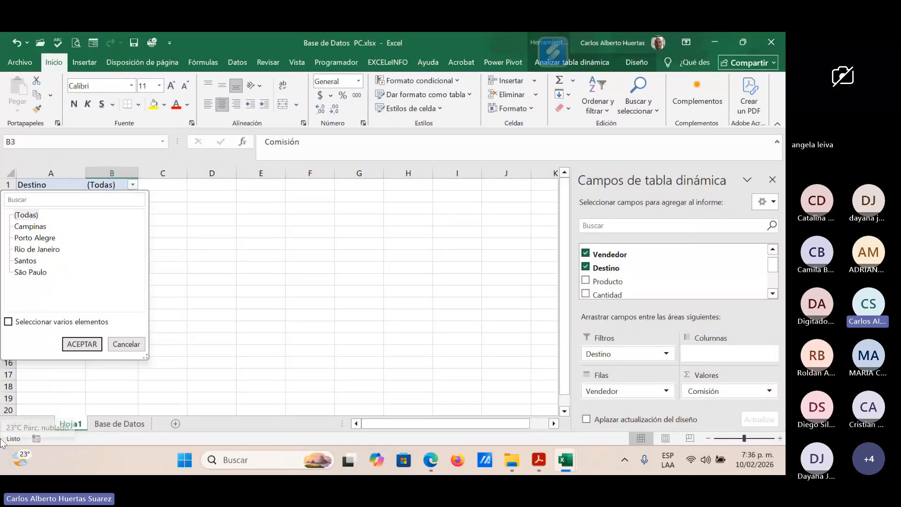
click(9, 323)
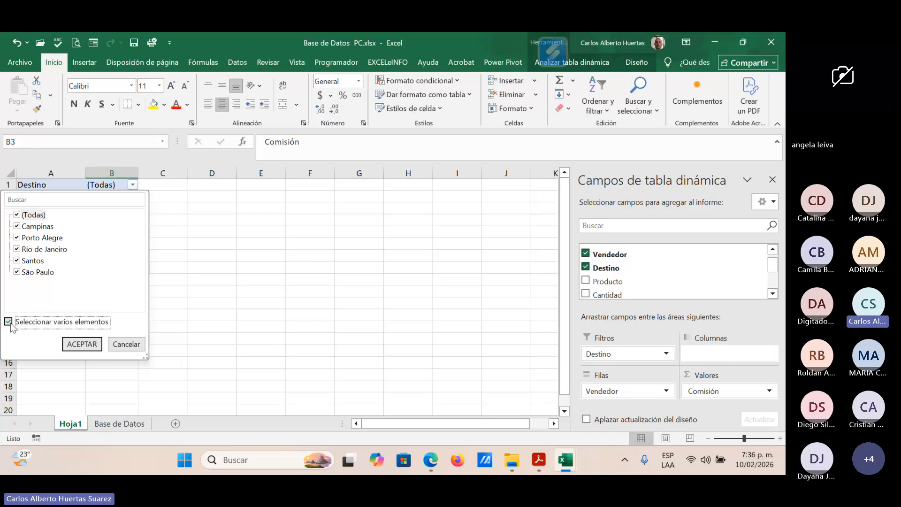
click(17, 215)
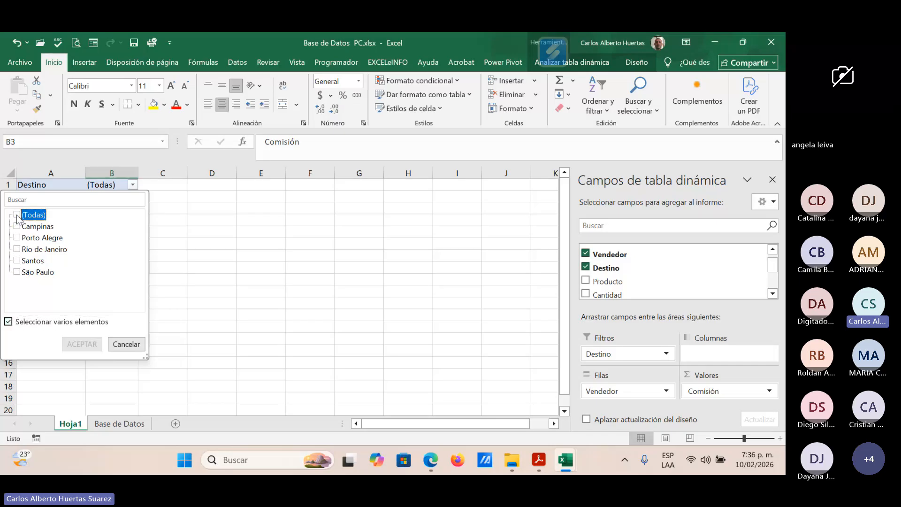
click(17, 273)
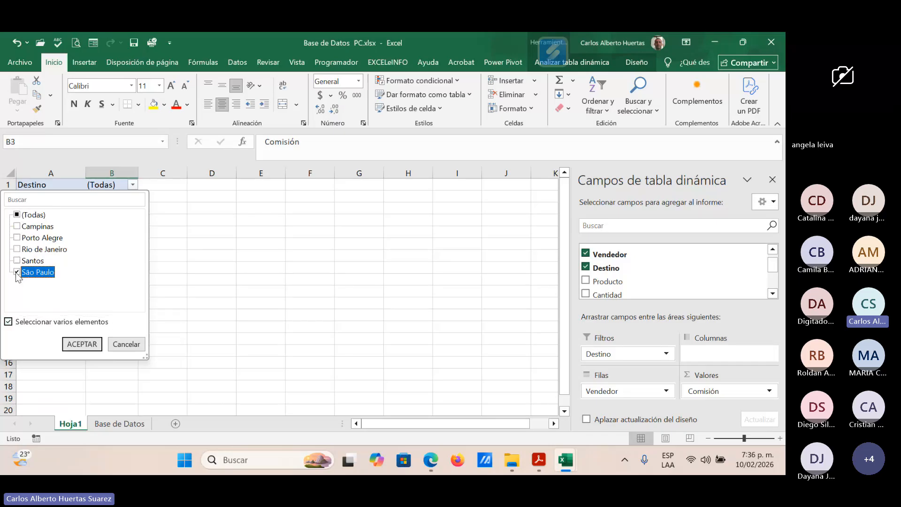
click(81, 345)
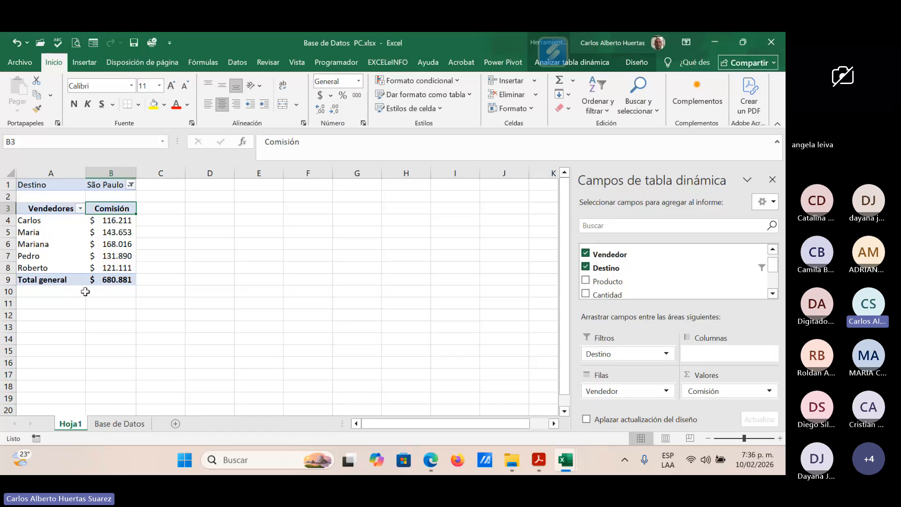
Step: Reset the Destino report filter to include all destinations
click(131, 185)
click(8, 322)
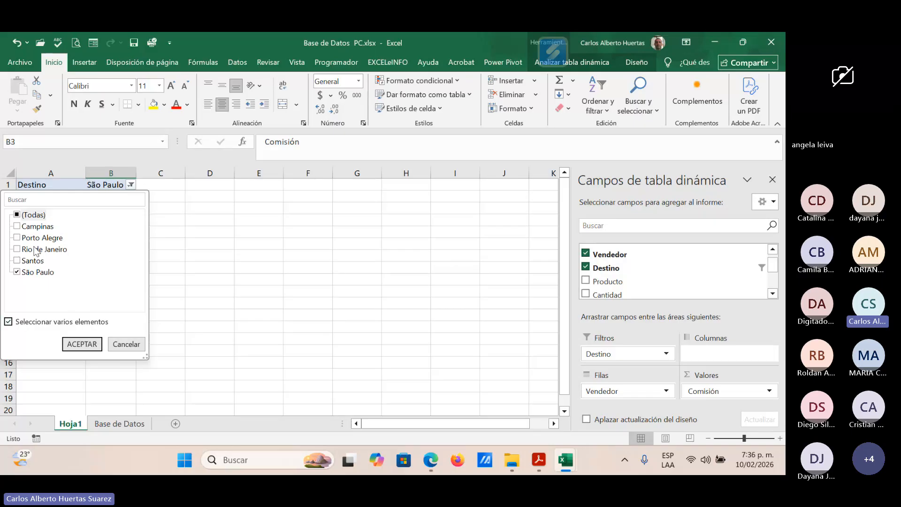
click(17, 215)
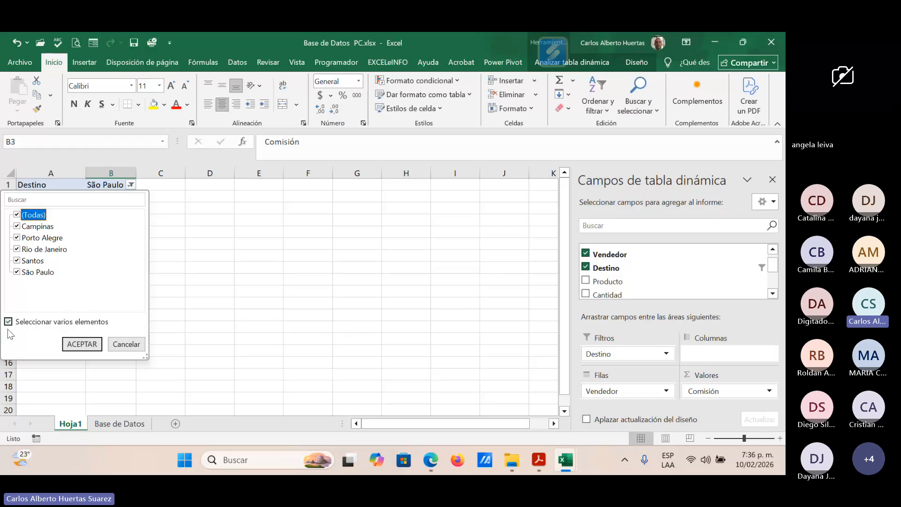
click(82, 344)
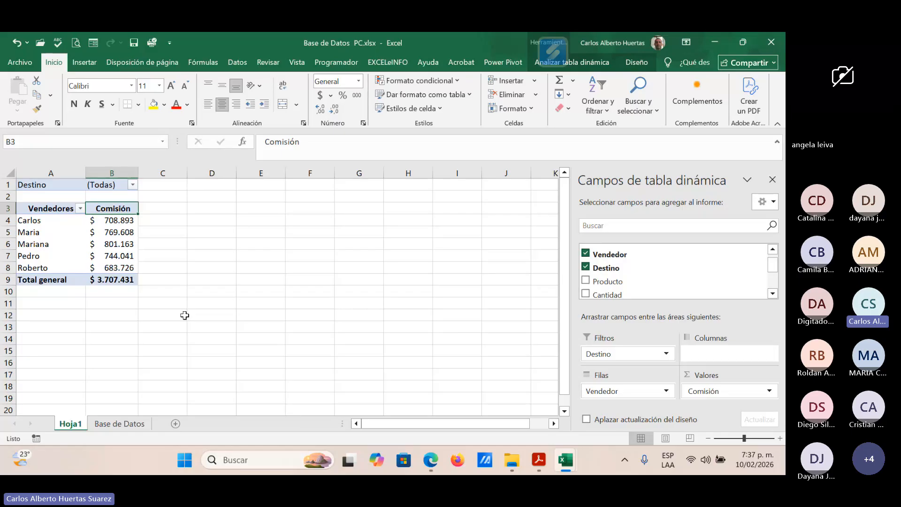
Step: Insert a slicer for the Destino field of the pivot table
click(70, 222)
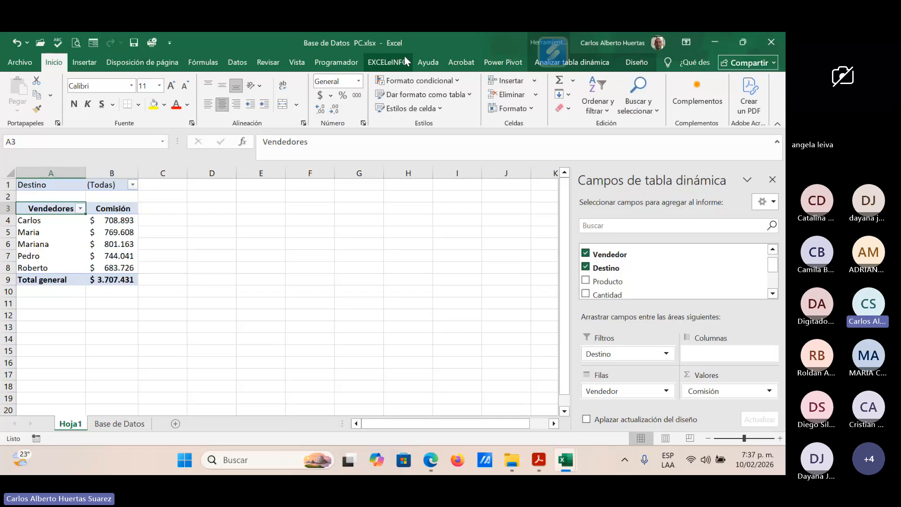
click(585, 61)
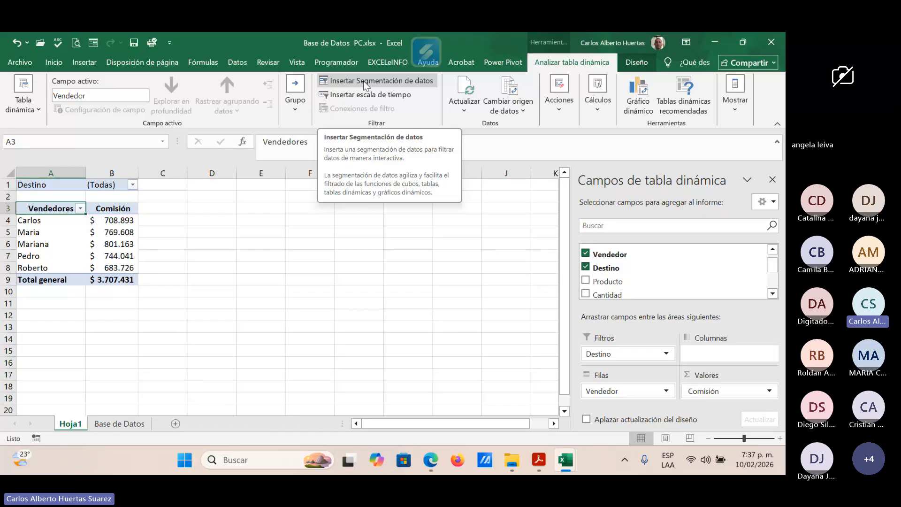
click(394, 83)
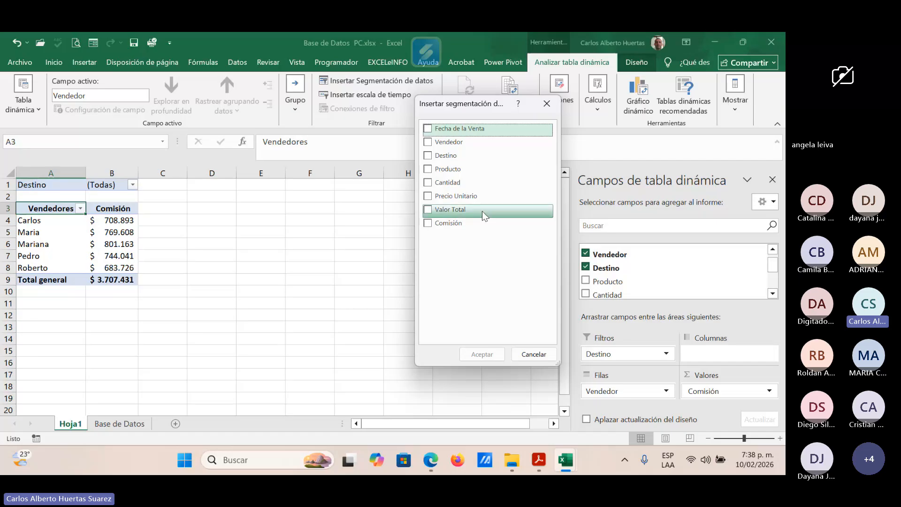
click(428, 156)
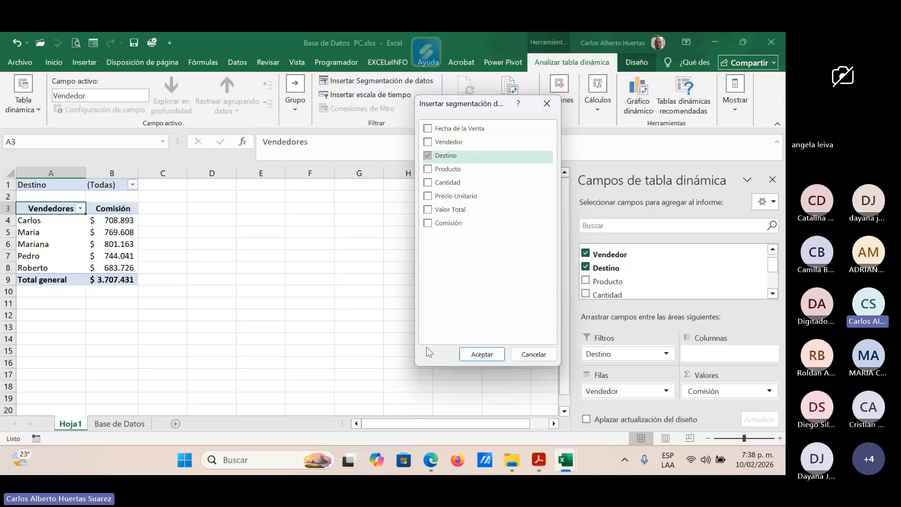
click(480, 353)
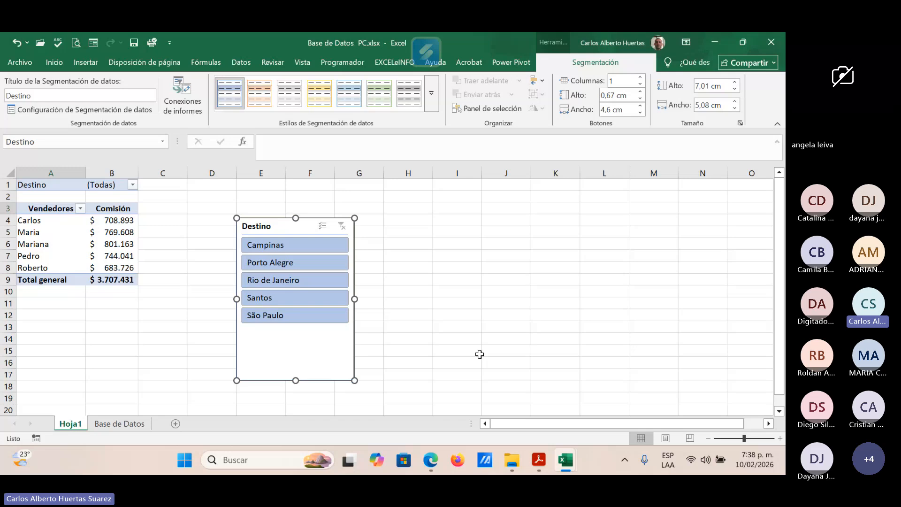
Step: Move the Destino slicer up beside the pivot table and shorten it to about 4.83 cm high
drag(292, 225, 259, 194)
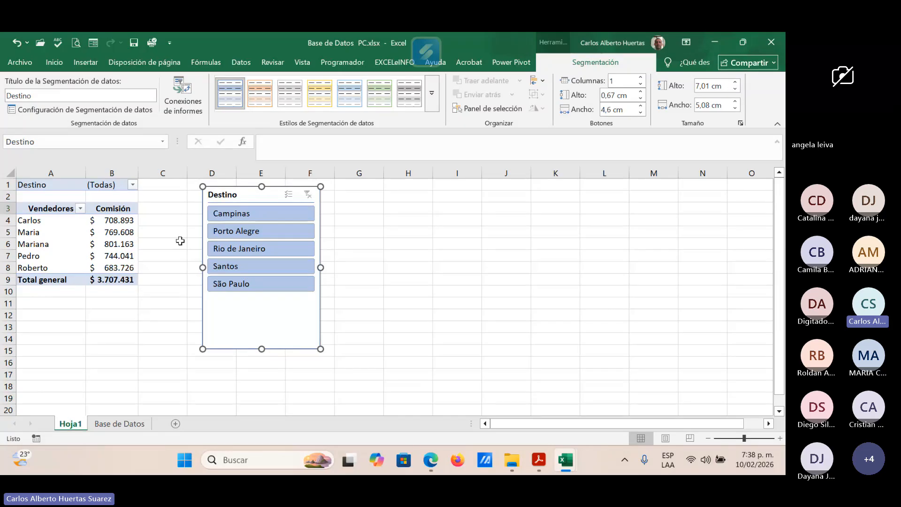
drag(262, 349, 262, 299)
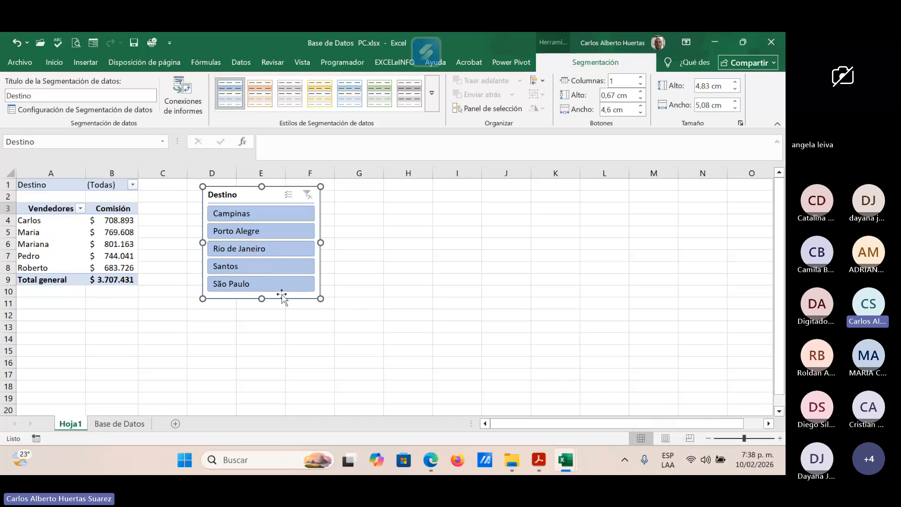
Step: Filter the pivot table with the Destino slicer, first by São Paulo and finally by Rio de Janeiro
click(269, 283)
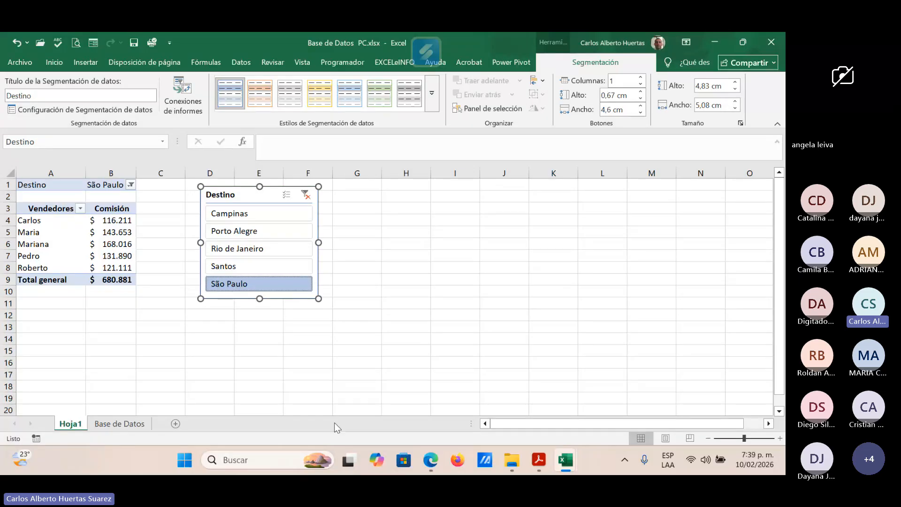
click(259, 247)
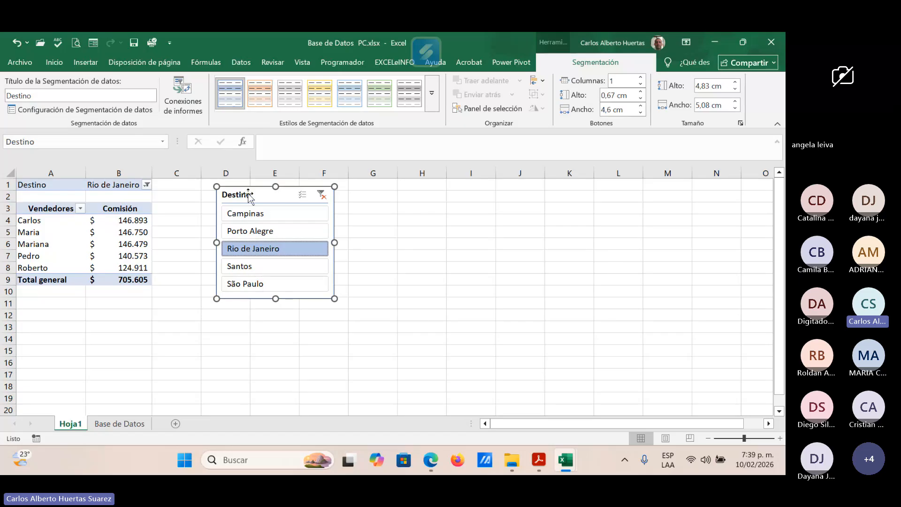
Step: Move the Destino slicer closer to the pivot table and lay it out in 5 columns, about 21 cm wide
drag(248, 192, 230, 193)
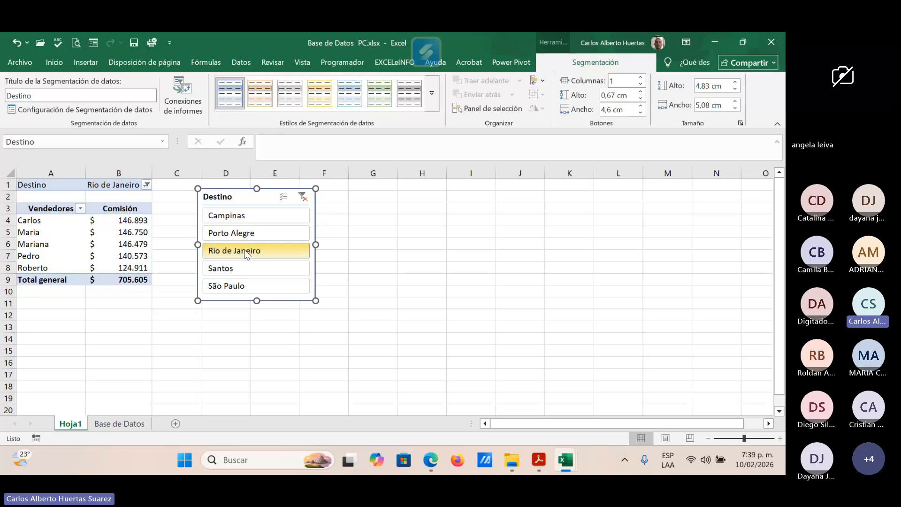
click(641, 78)
click(642, 78)
click(641, 78)
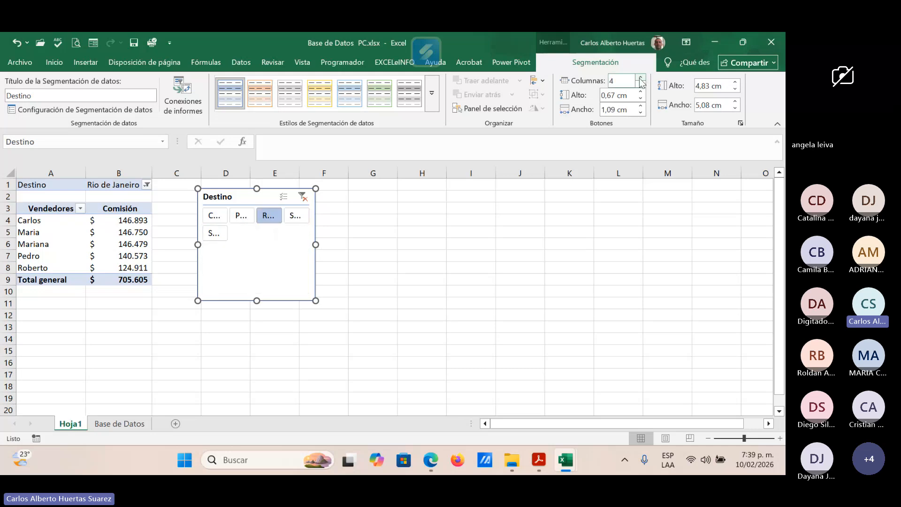
click(642, 78)
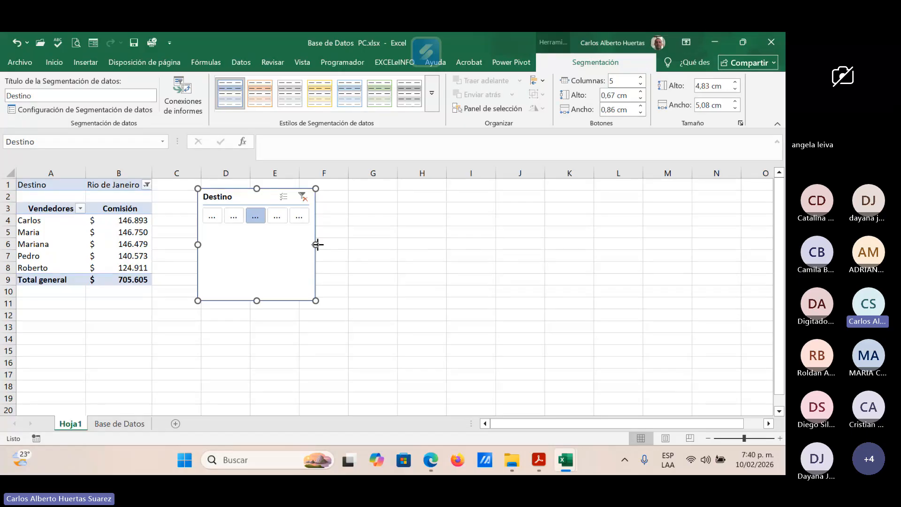
drag(317, 244, 685, 225)
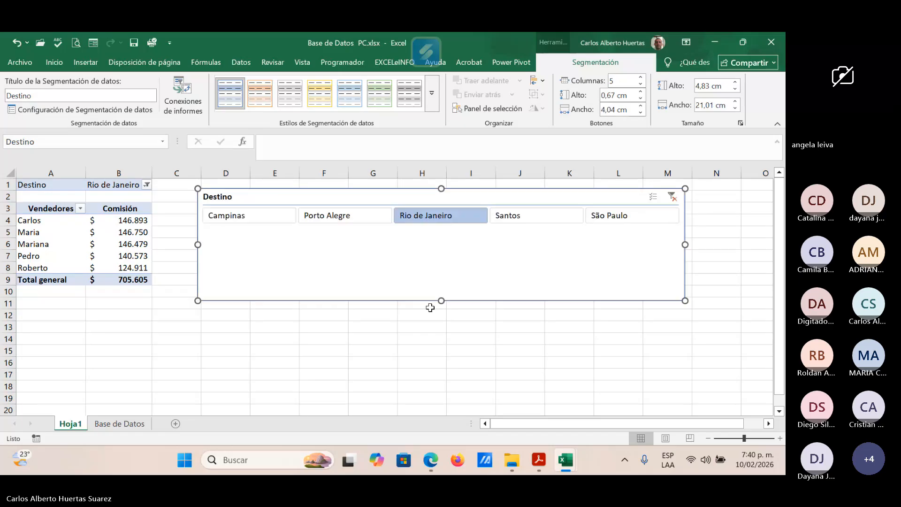
Step: Shorten the Destino slicer to about 1.87 cm high and move it closer to the pivot table
drag(441, 301, 440, 230)
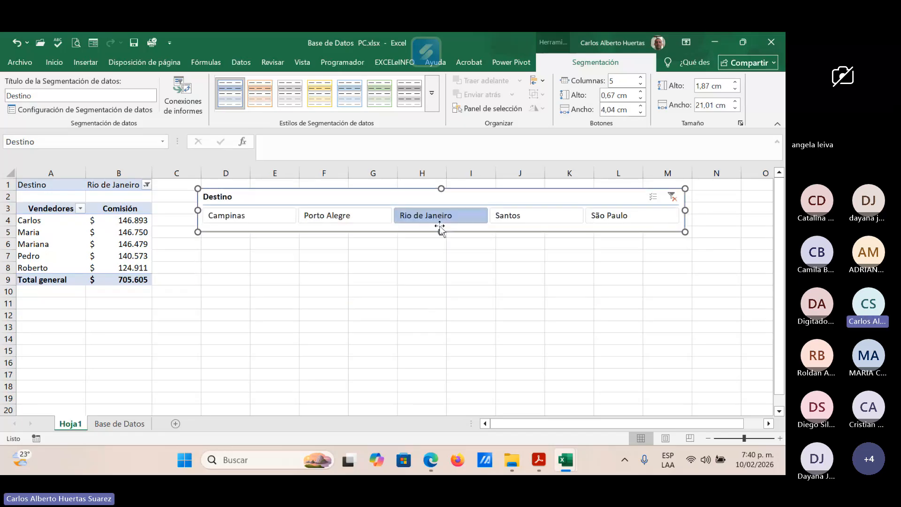
drag(482, 198, 453, 197)
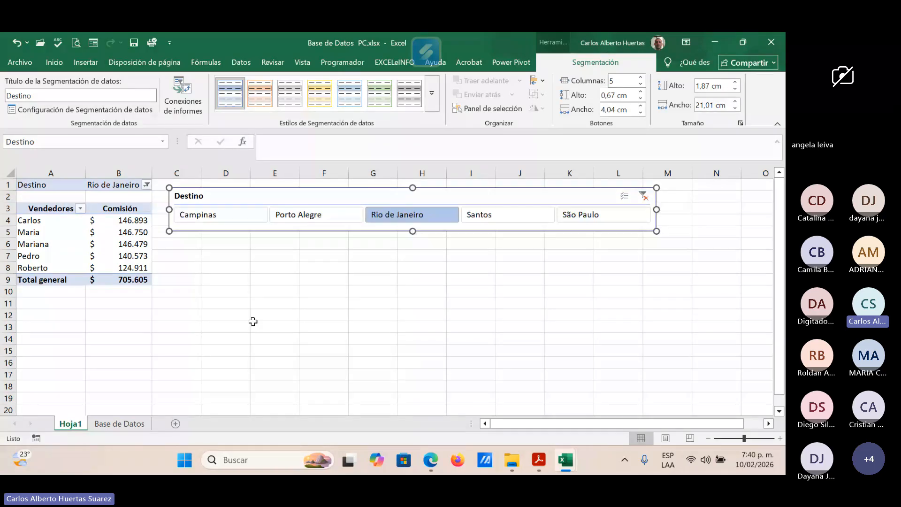
Step: Clear the Destino slicer's filter and filter the pivot table by Campinas
click(645, 196)
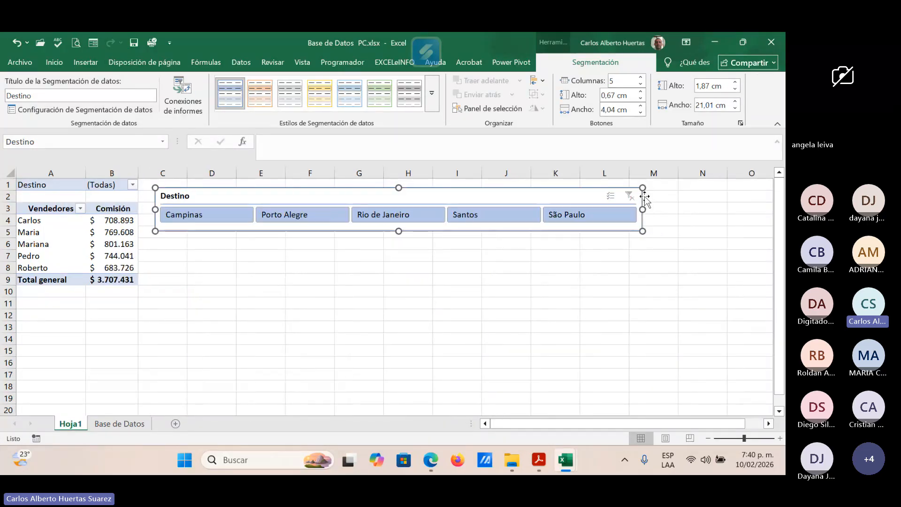
click(210, 218)
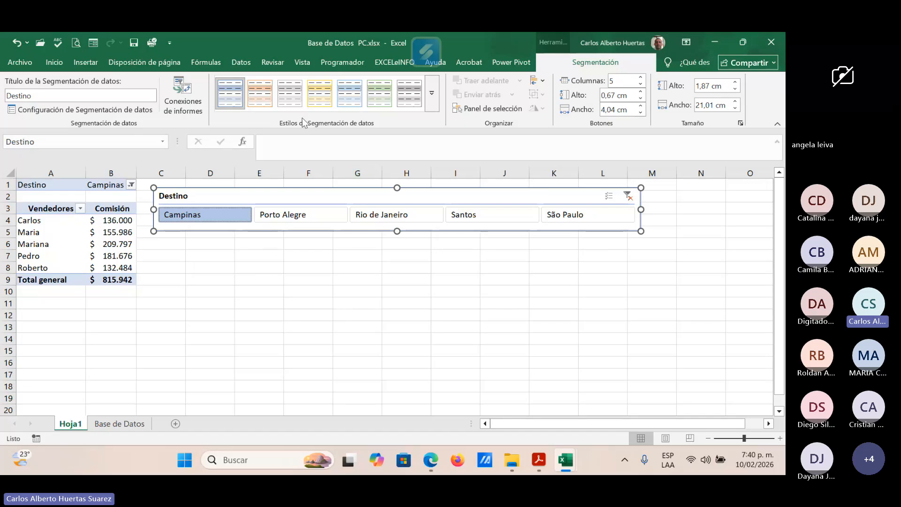
Step: Apply the light yellow style to the Destino slicer and clear its filter to include all destinations
click(323, 101)
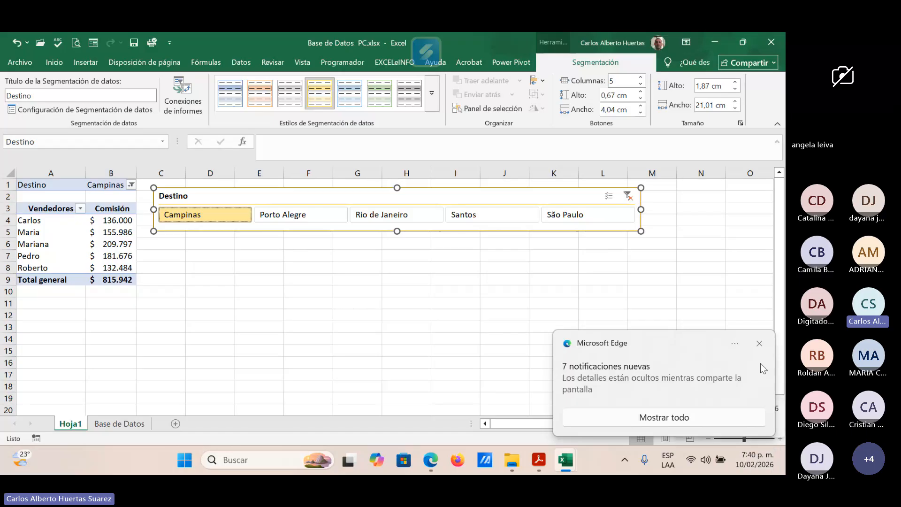
click(760, 344)
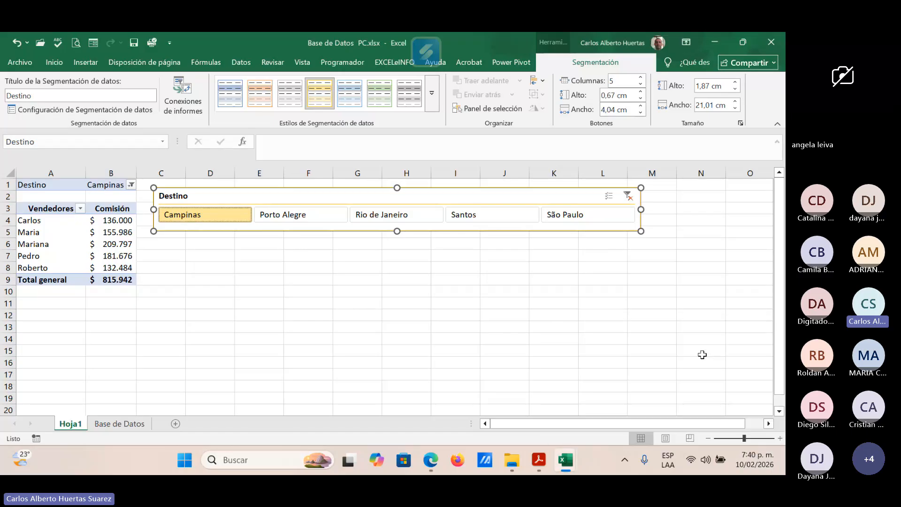
click(630, 198)
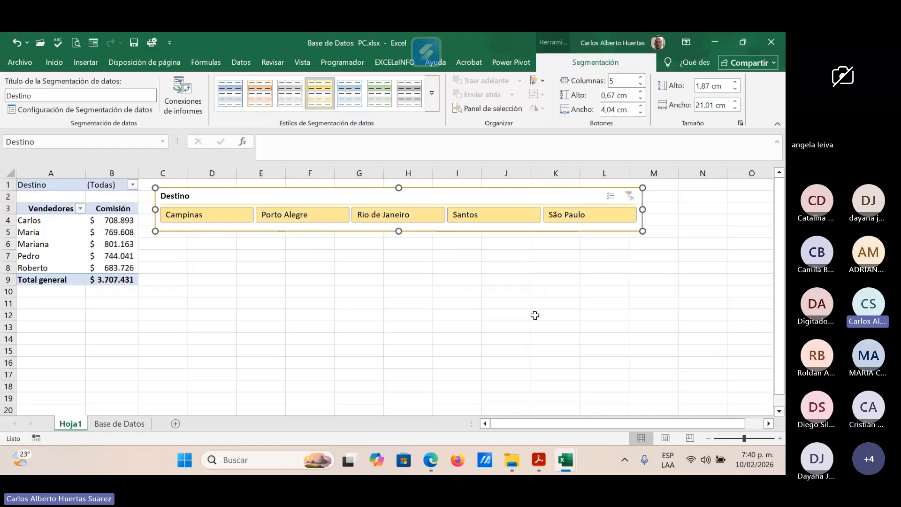
Step: Insert a slicer for the Producto field of the pivot table
click(48, 208)
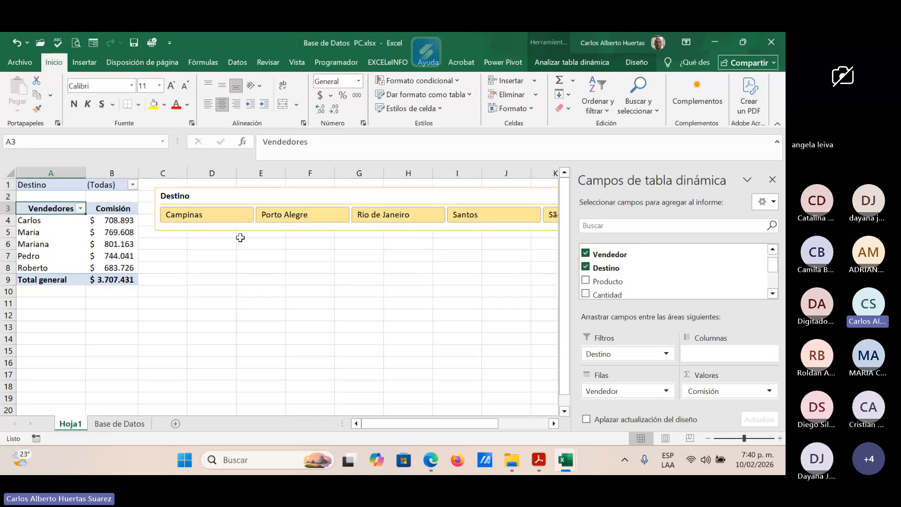
click(587, 61)
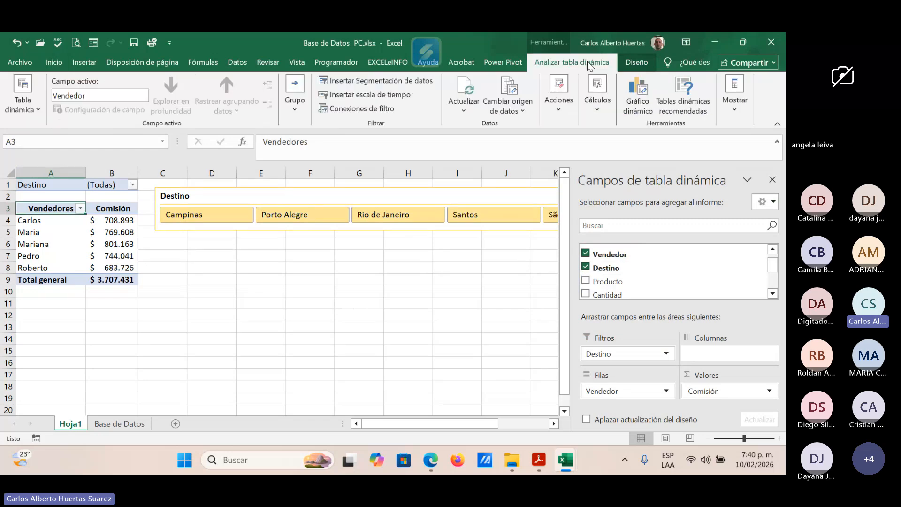
click(389, 84)
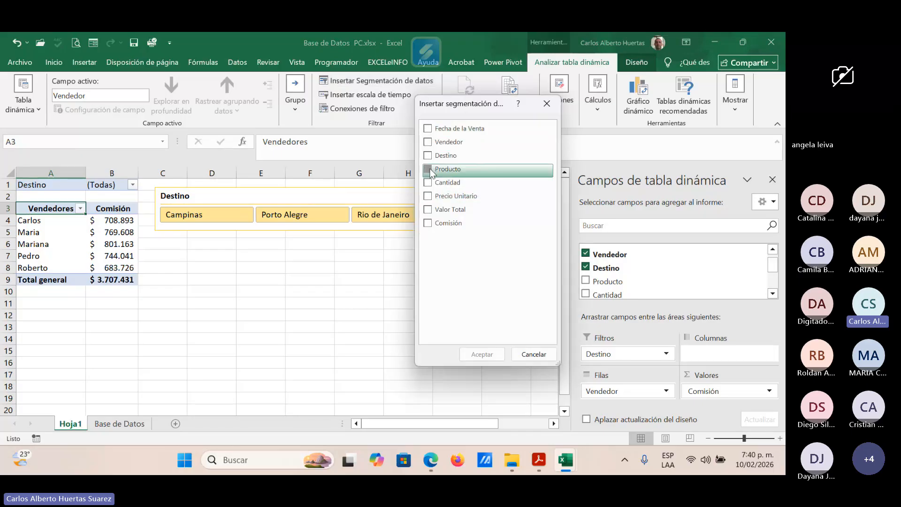
click(429, 170)
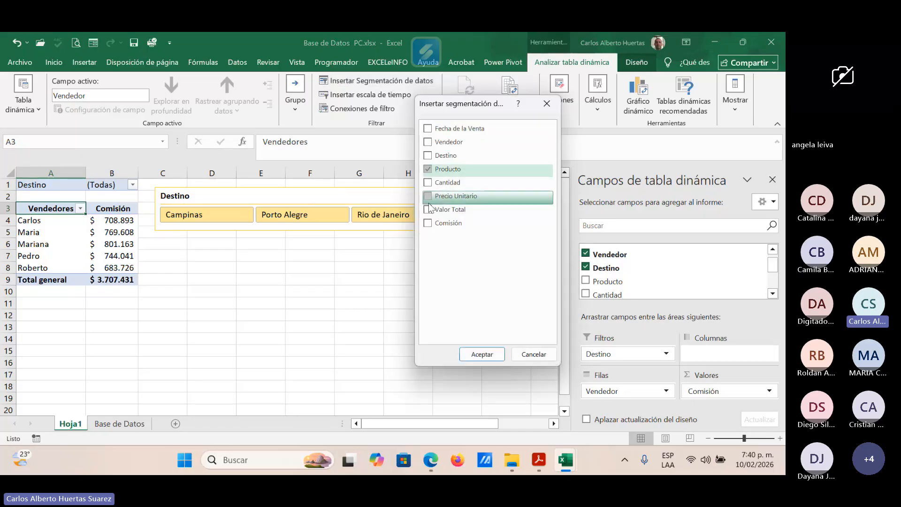
click(482, 354)
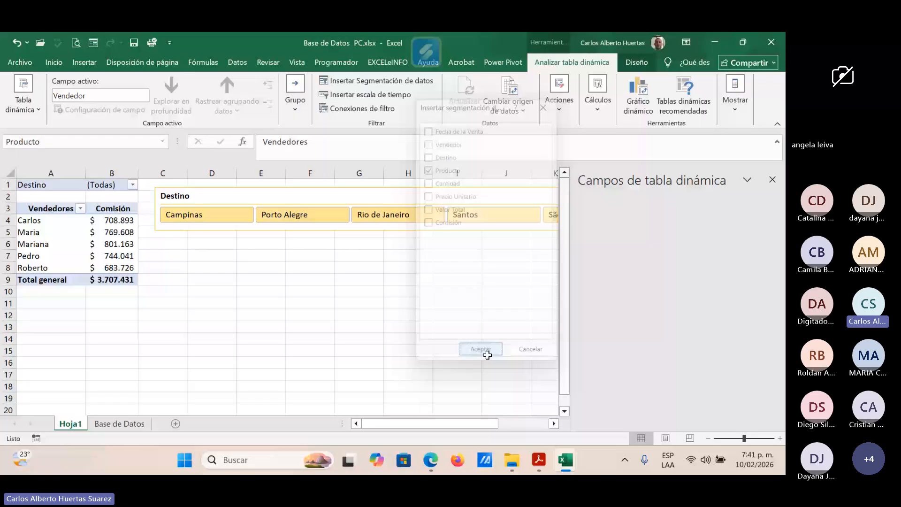
Step: Place the Producto slicer under the Destino slicer, about 5.27 cm high and 8.08 cm wide, and apply the light orange style
drag(224, 257, 215, 247)
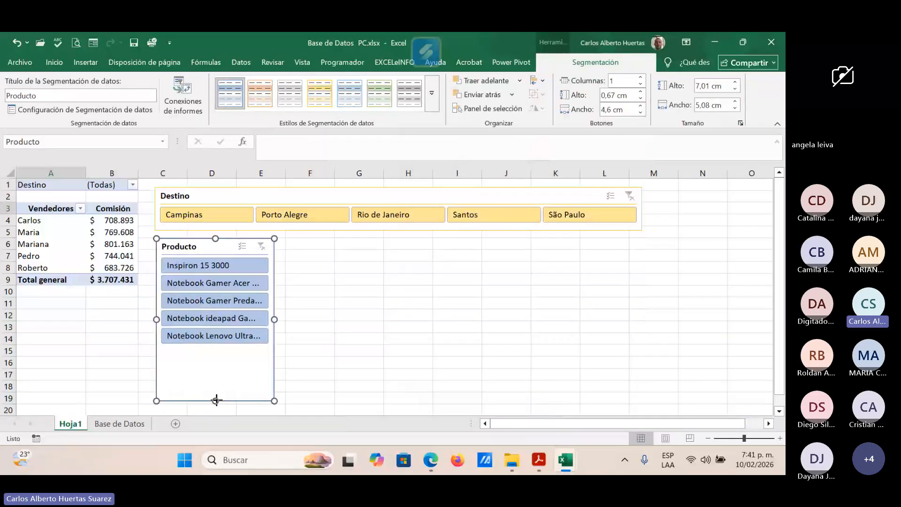
drag(217, 401, 216, 361)
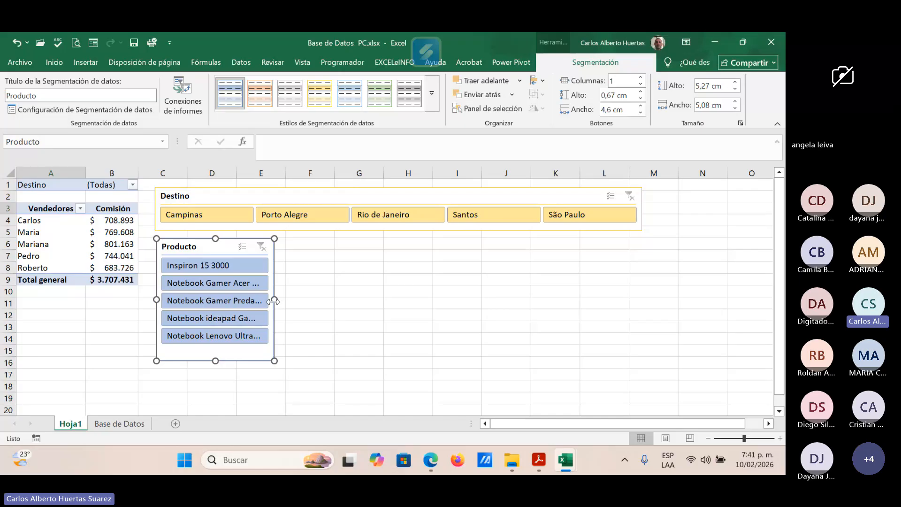
drag(273, 301, 344, 300)
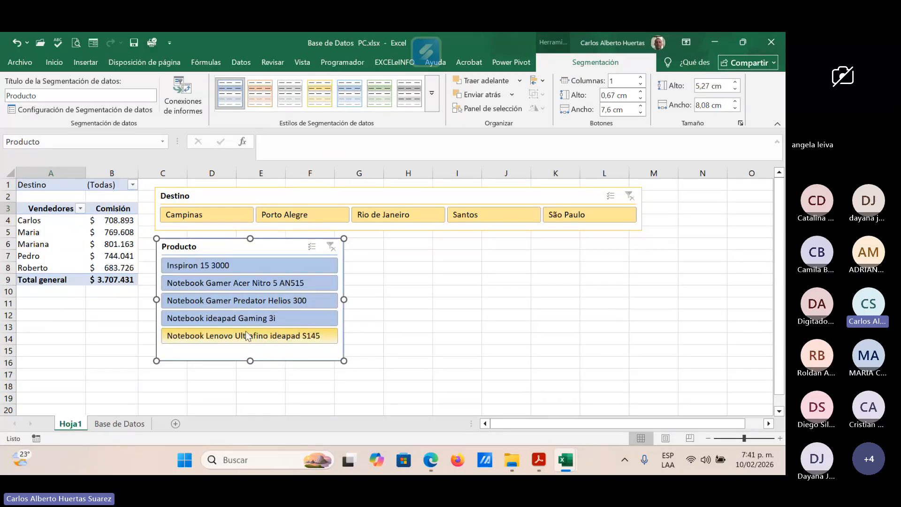
click(266, 102)
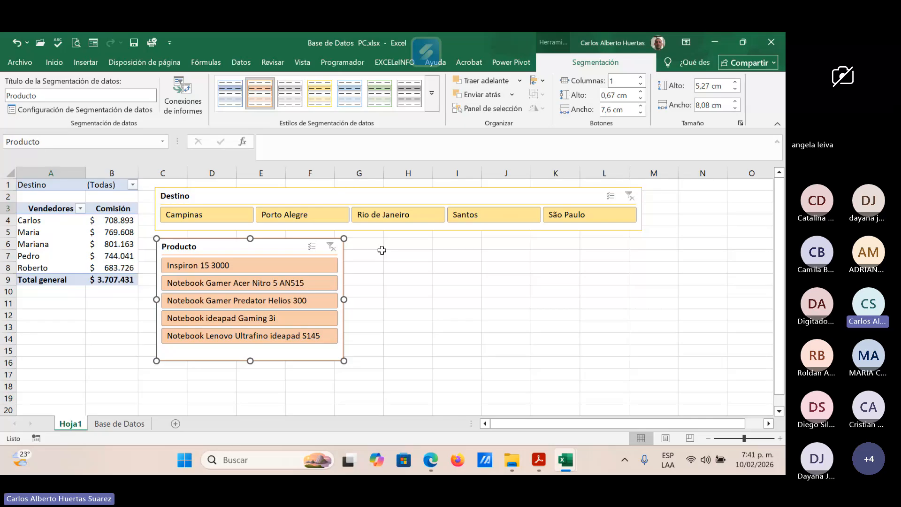
Step: Filter the pivot table by destination Porto Alegre and product Notebook Gamer Predator Helios 300 using the slicers
click(328, 217)
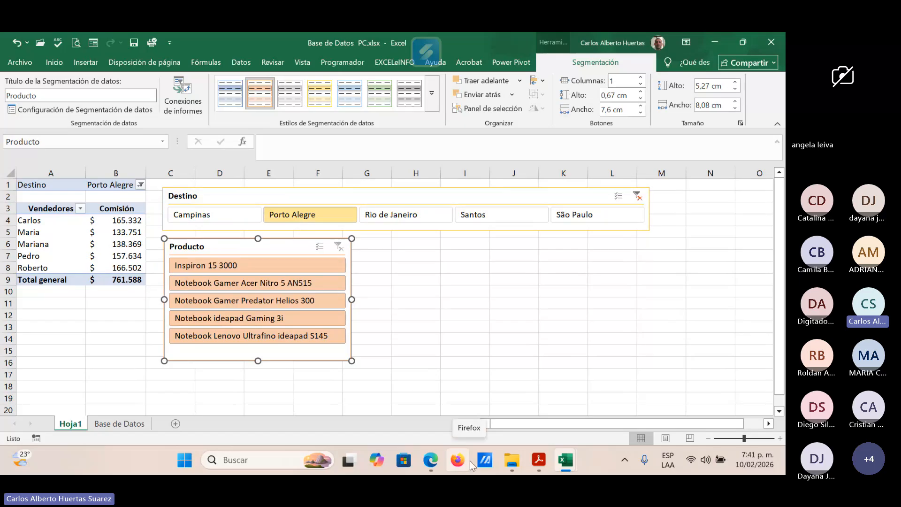
mouse_move(348, 460)
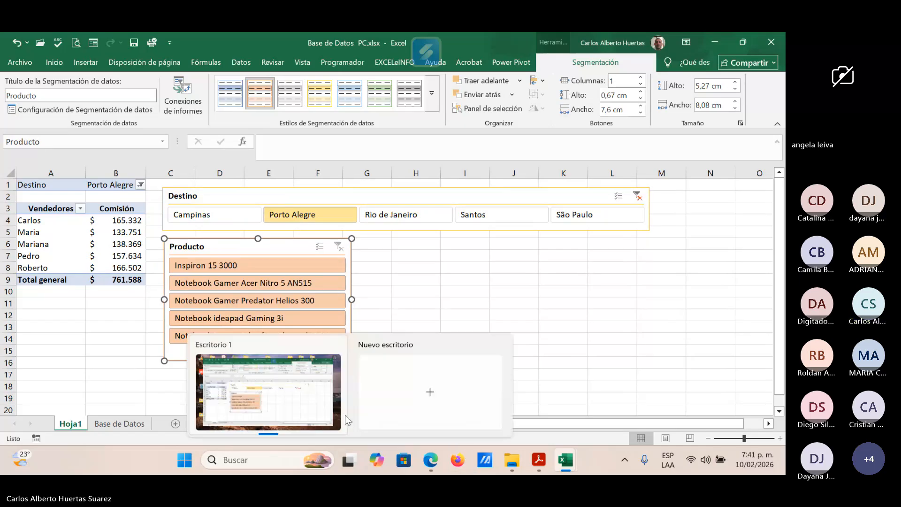
click(262, 302)
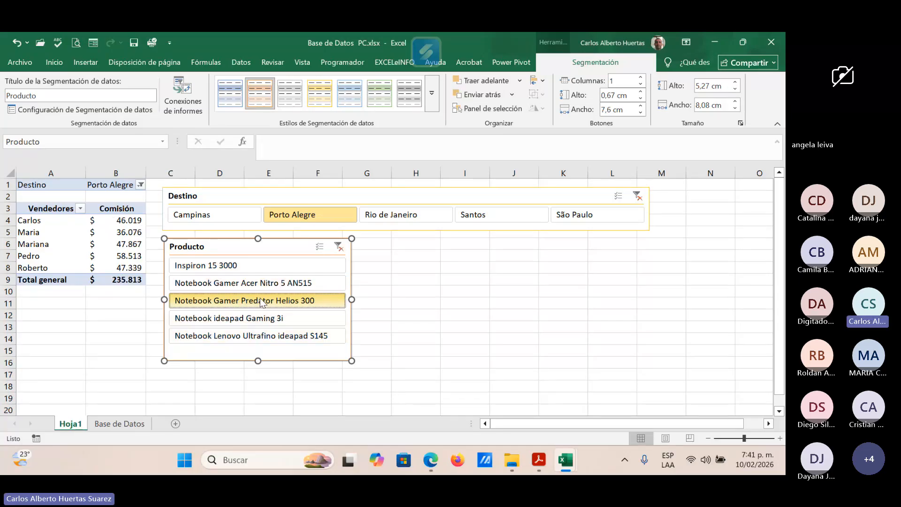
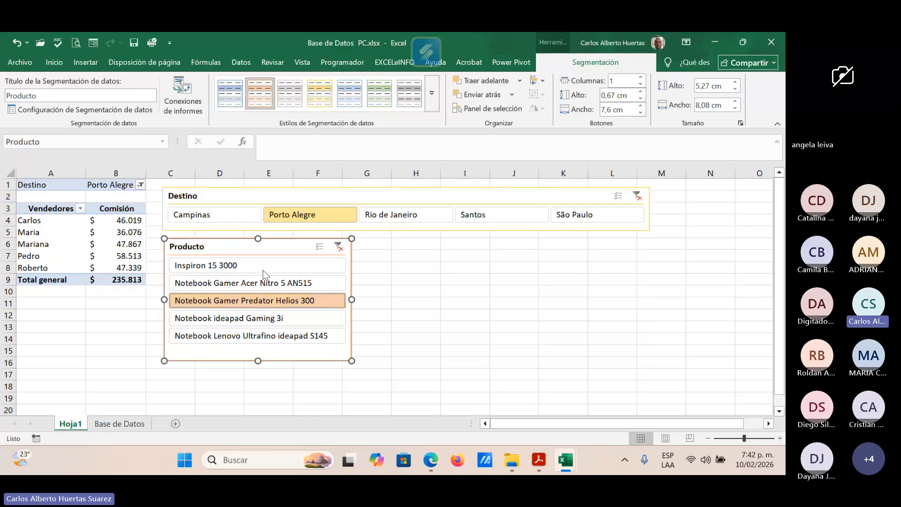
Step: Clear the filters of the Producto and Destino slicers so the pivot table includes all products and destinations
click(339, 246)
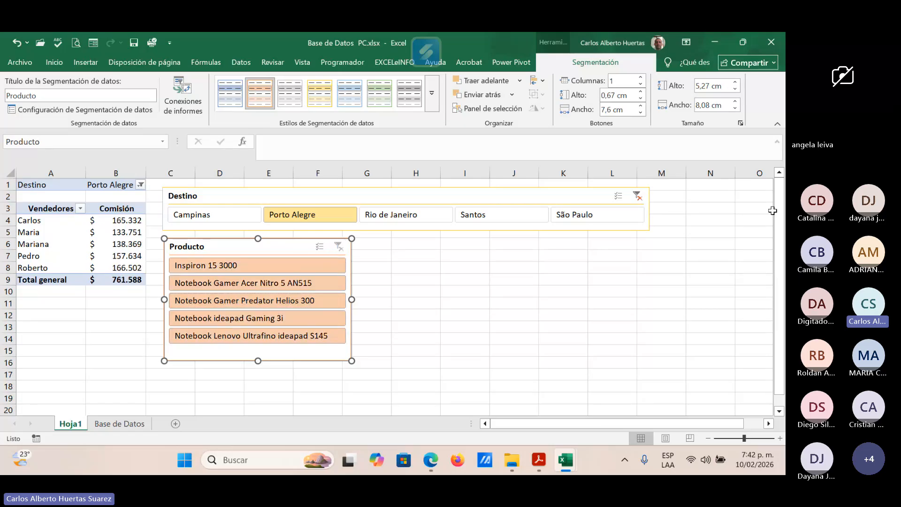
click(637, 196)
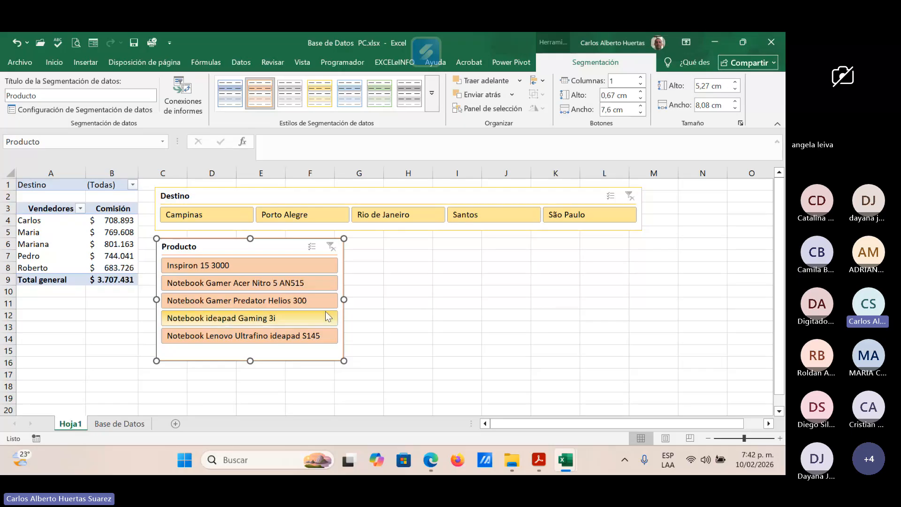
Step: Insert a timeline for the Fecha de la Venta field of the pivot table
click(54, 207)
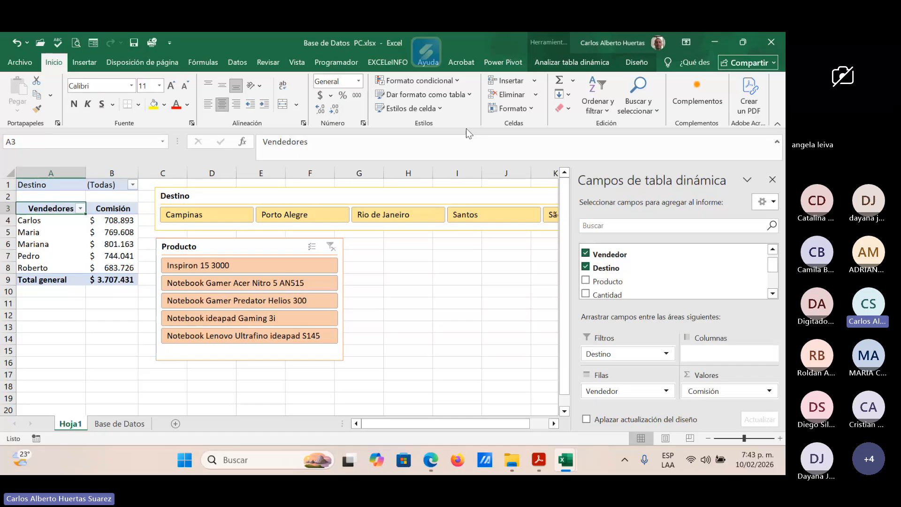
click(586, 58)
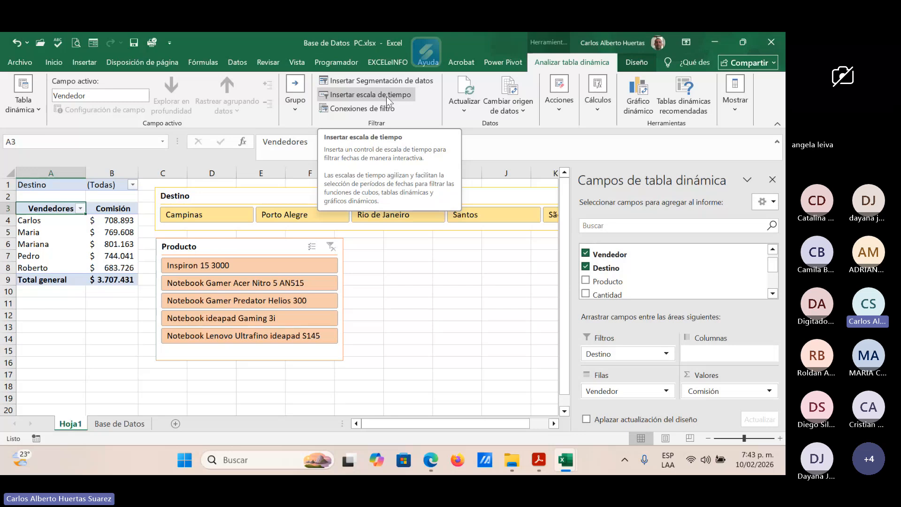
click(387, 96)
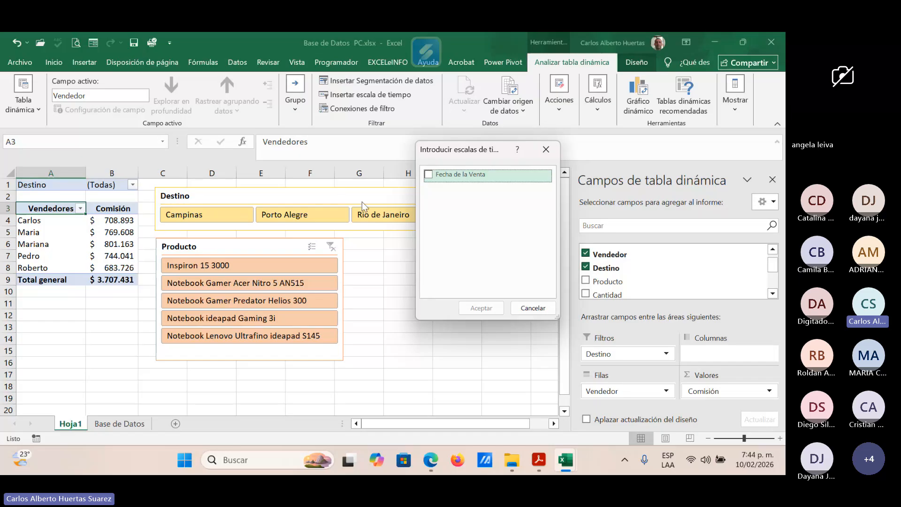
click(429, 174)
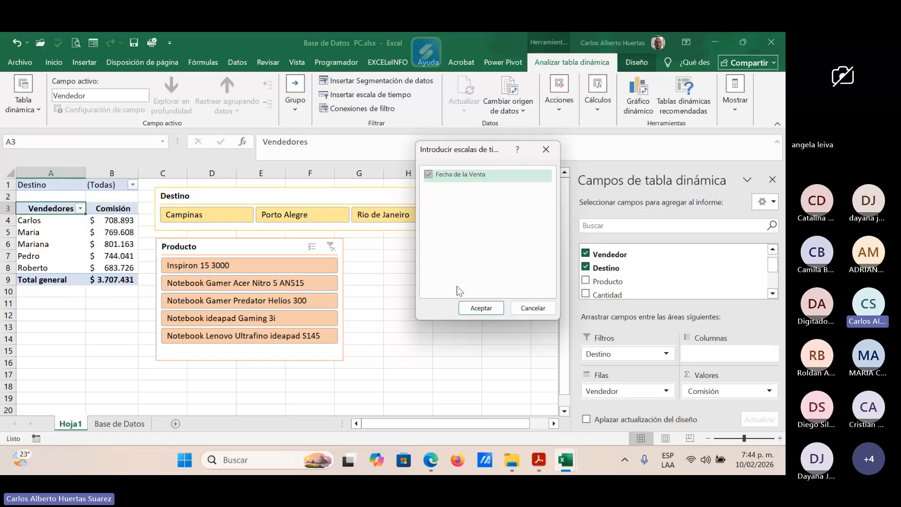
click(481, 308)
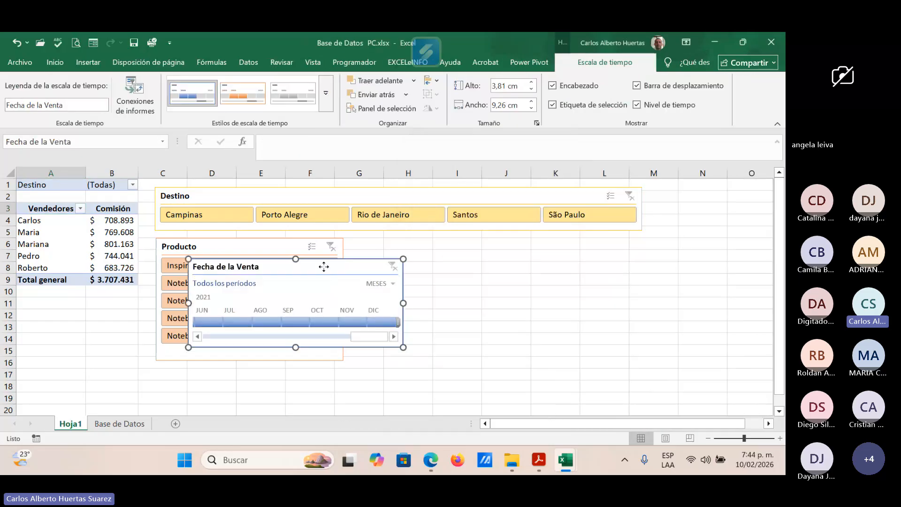
Step: Place the Fecha de la Venta timeline beside the Producto slicer, under the Destino slicer, and set its time level to AÑOS
drag(341, 267, 509, 249)
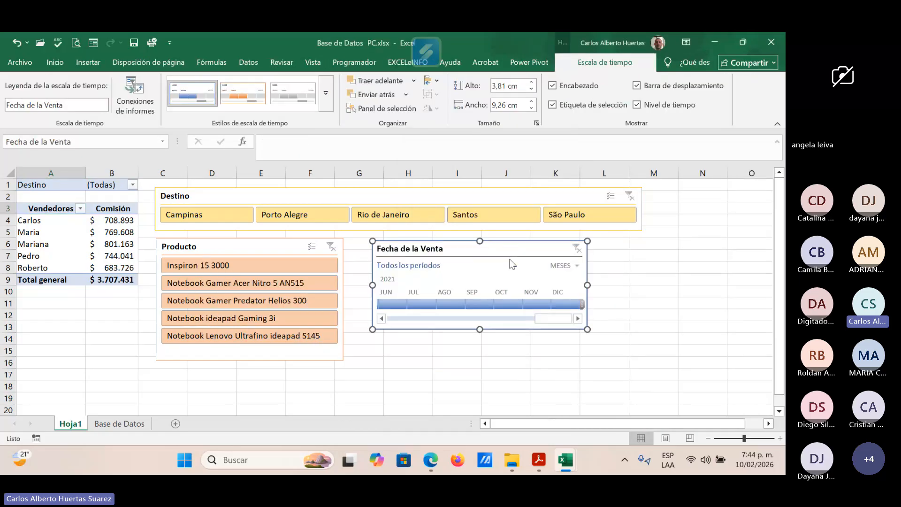
click(578, 266)
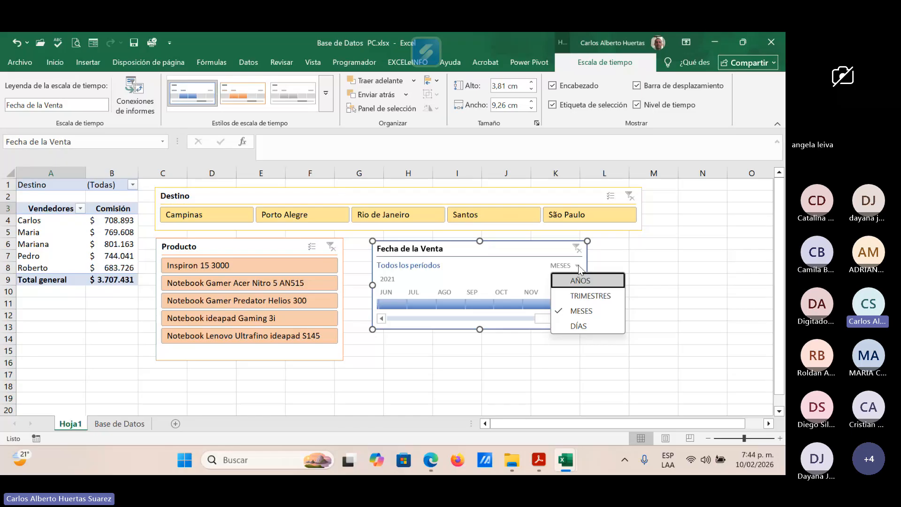
click(580, 280)
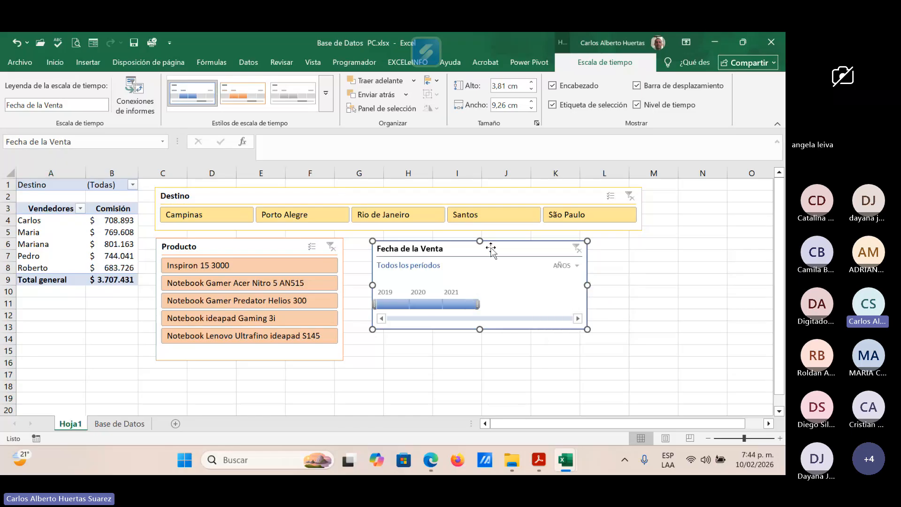
drag(485, 248, 476, 244)
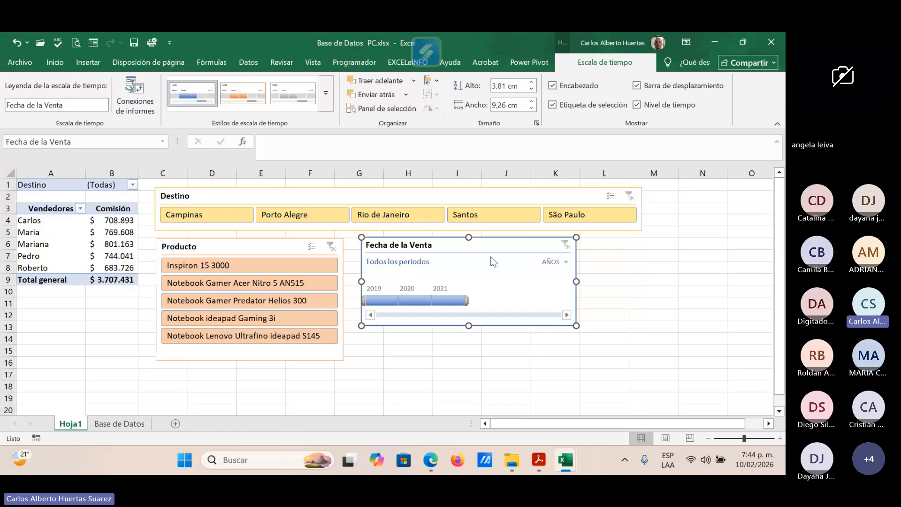
Step: Insert a second Fecha de la Venta timeline for the pivot table and place it directly under the years timeline
click(51, 208)
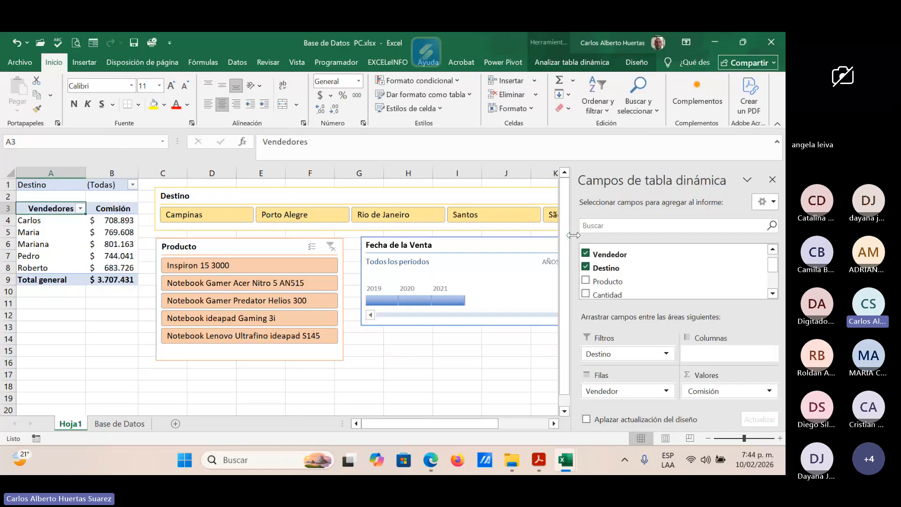
click(584, 60)
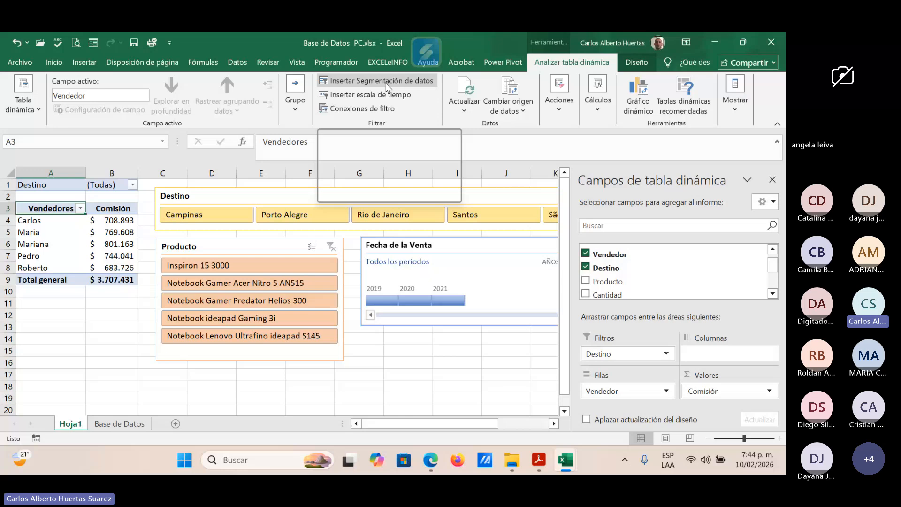
click(381, 81)
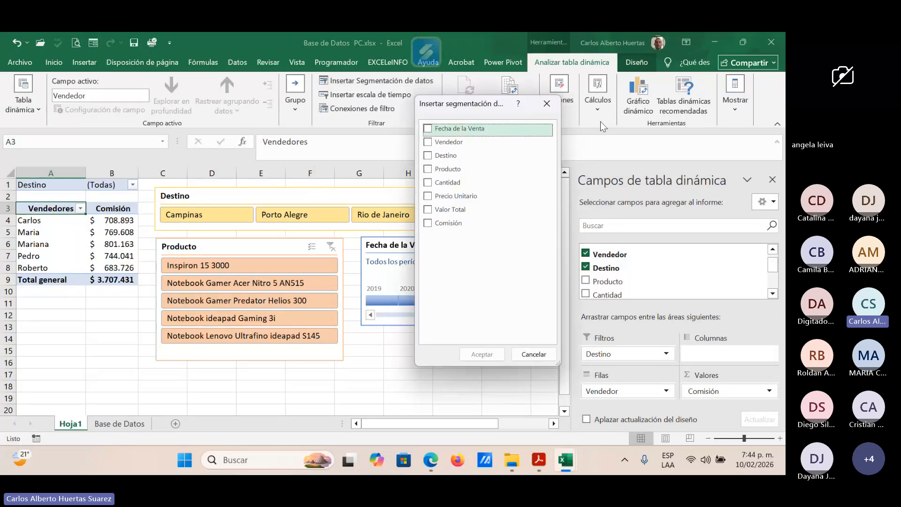
click(547, 103)
click(407, 95)
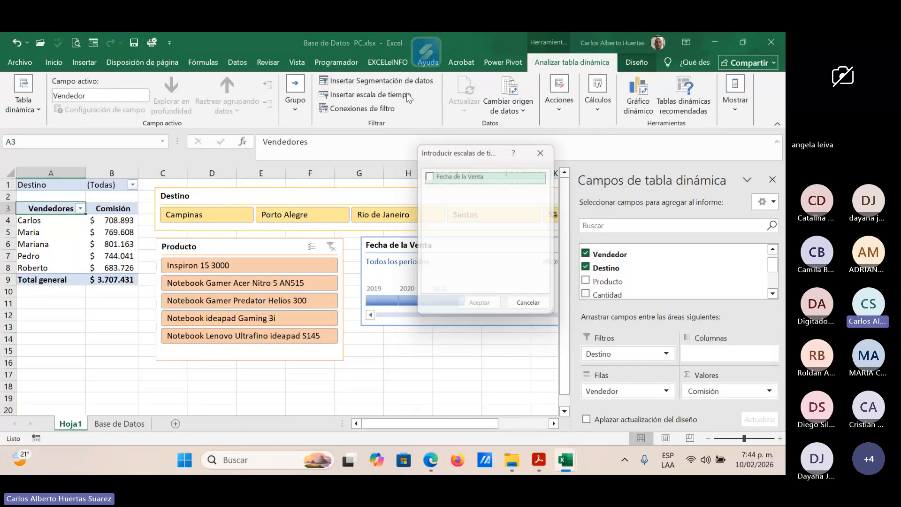
click(428, 176)
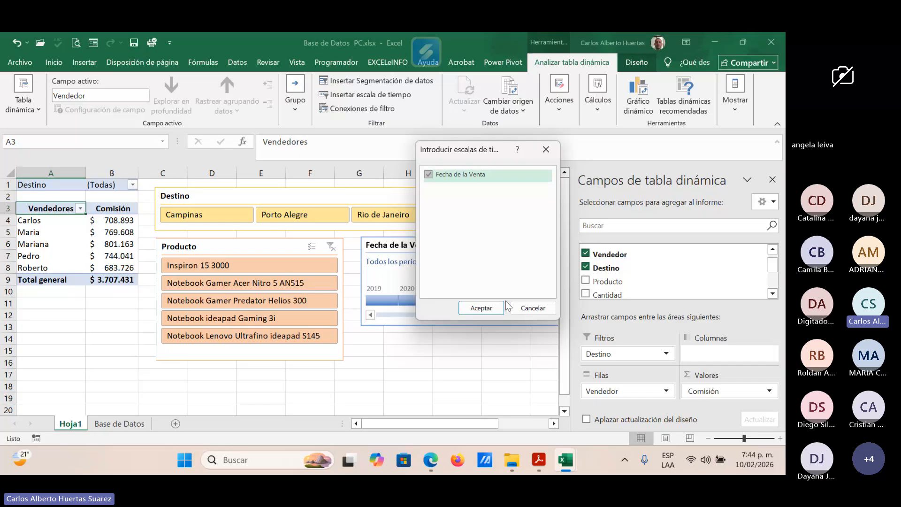
click(493, 309)
drag(314, 291, 486, 342)
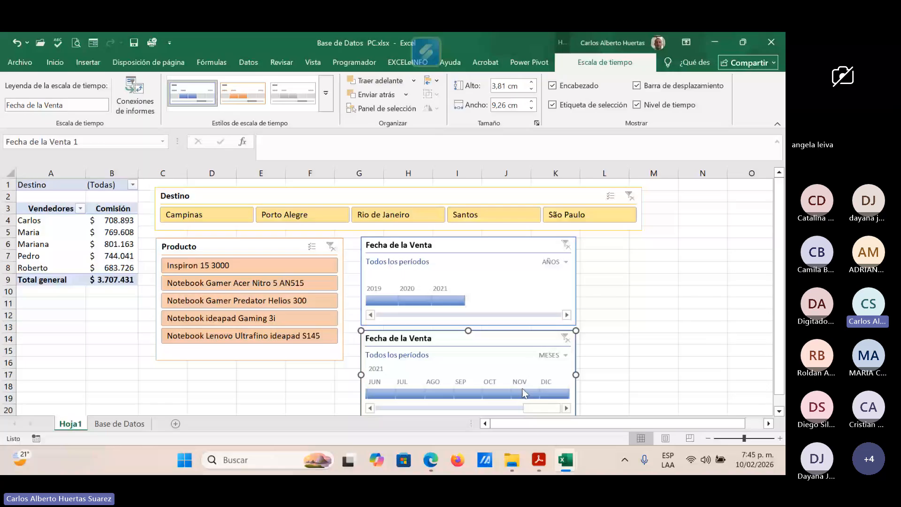
click(622, 338)
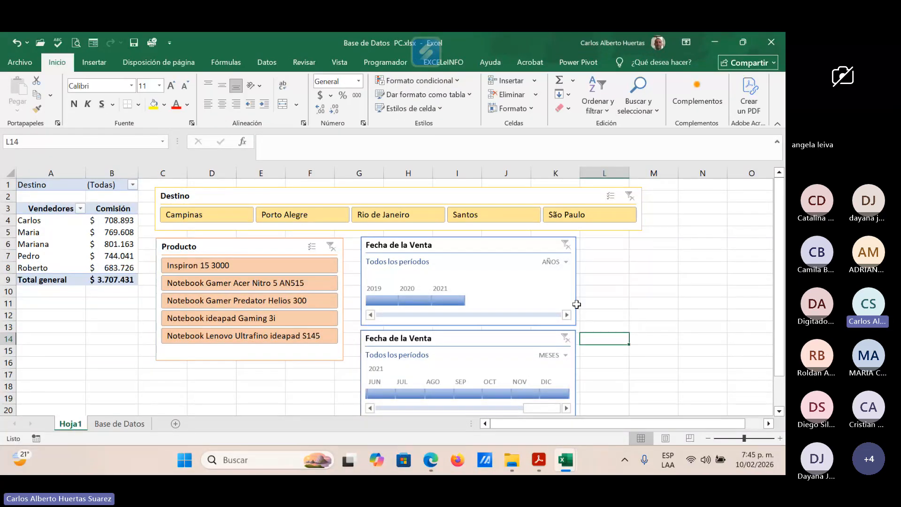
Step: Apply the light green style to the years timeline and the light yellow style to the months timeline
click(486, 245)
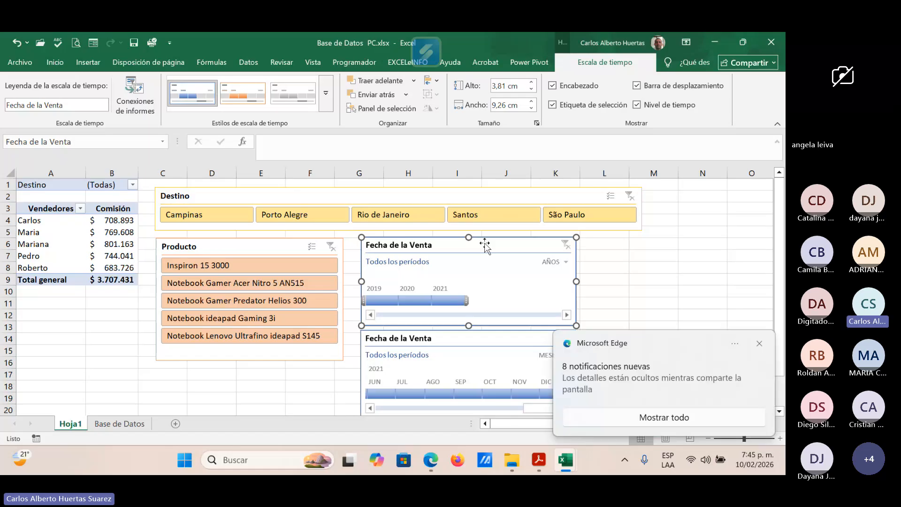
click(759, 343)
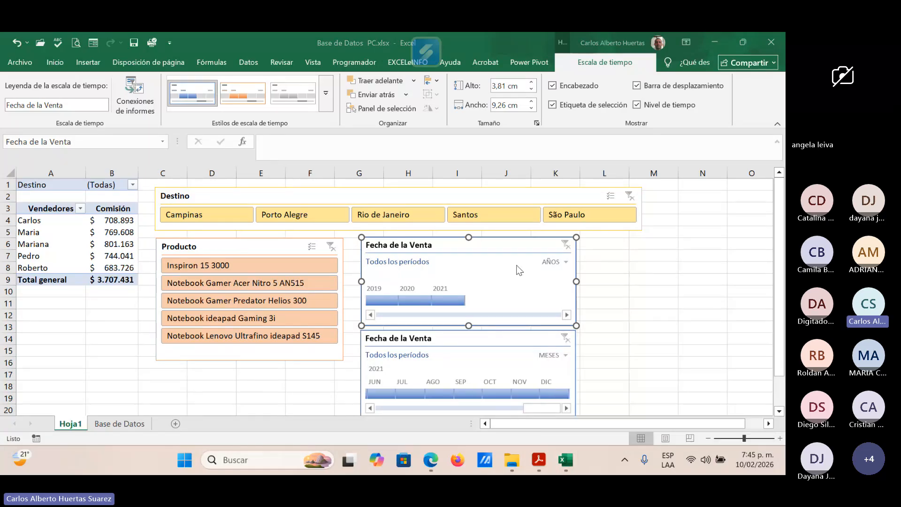
click(328, 93)
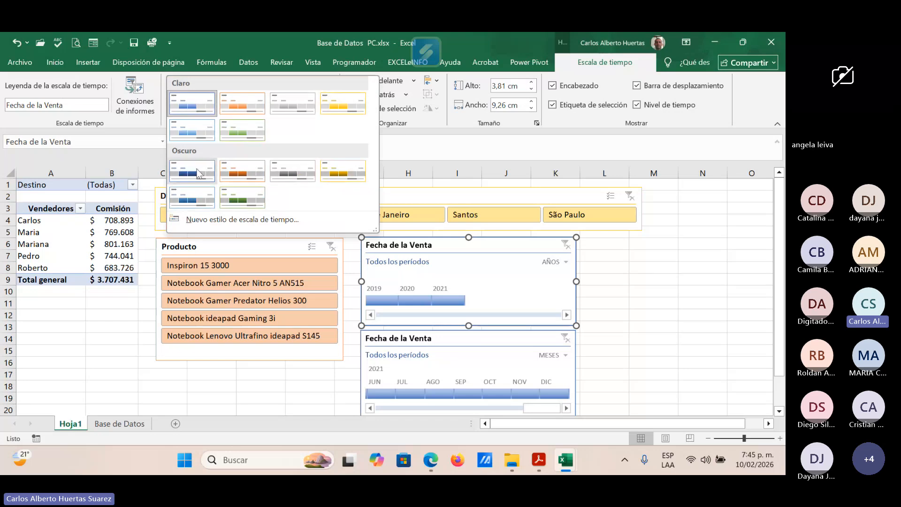
click(243, 138)
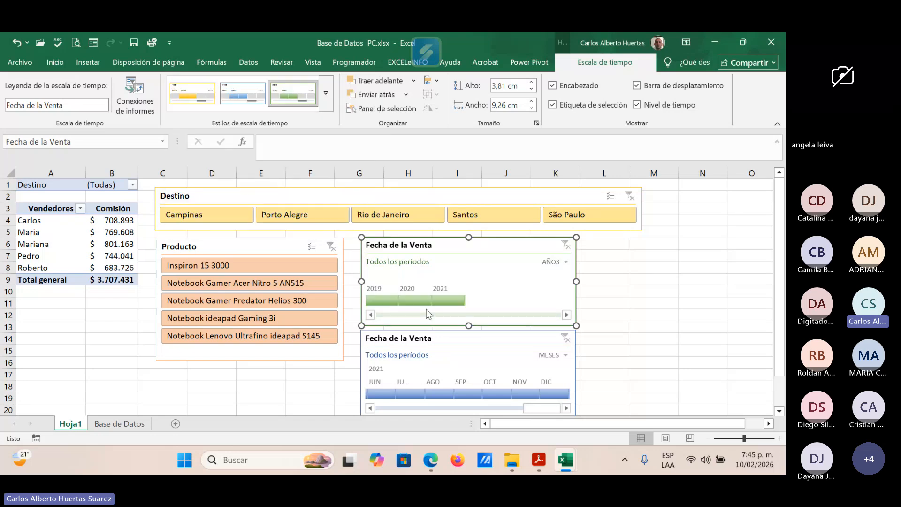
click(452, 338)
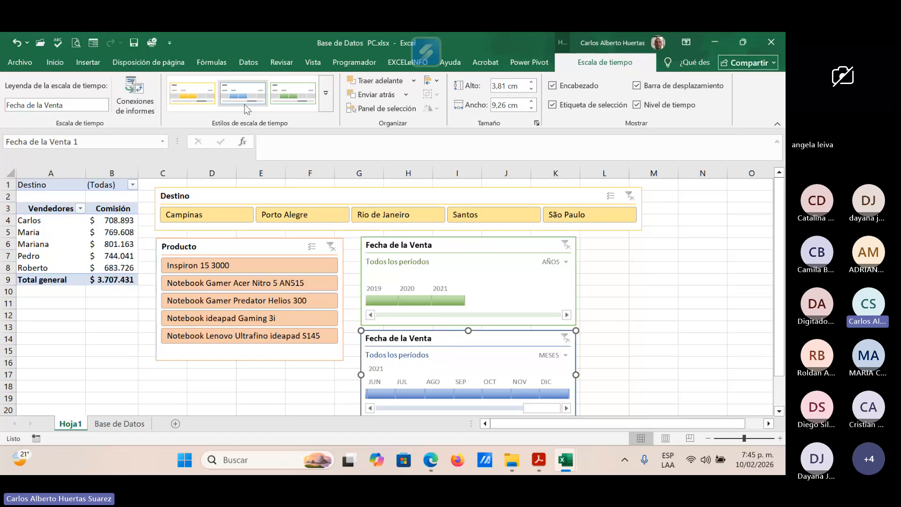
click(198, 96)
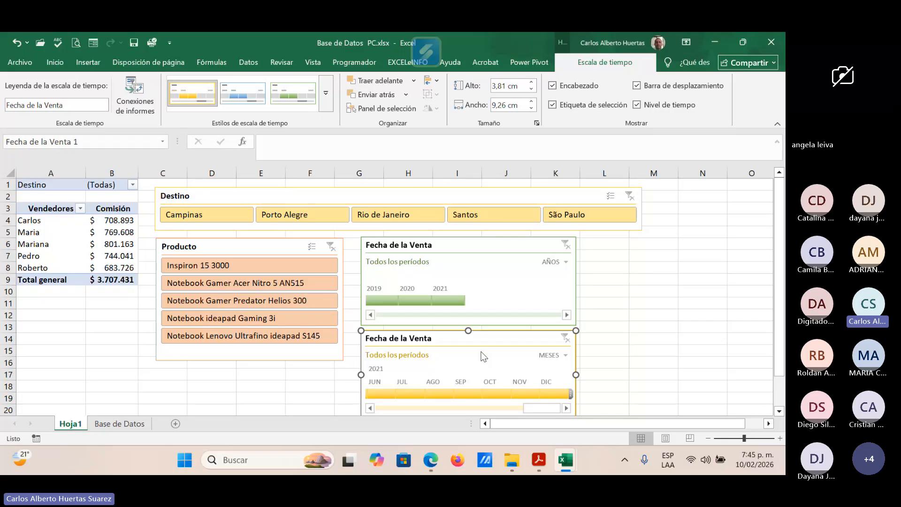
click(47, 208)
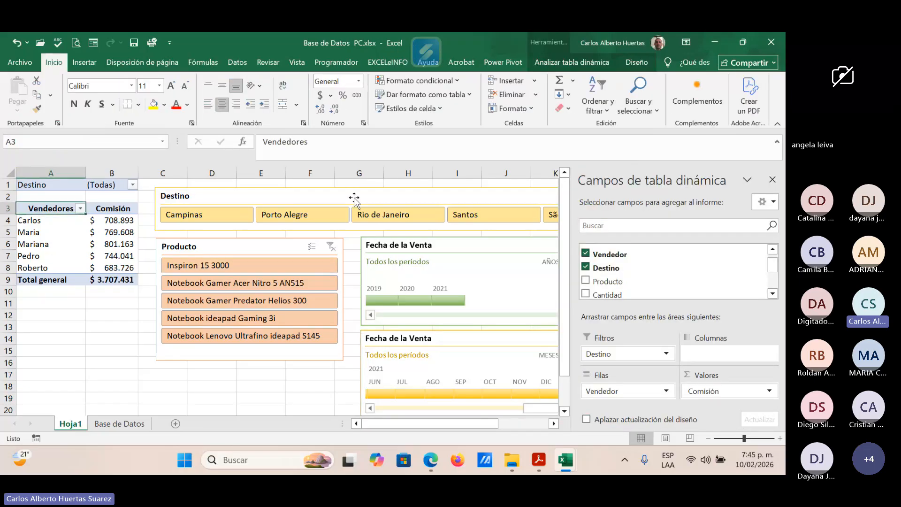
click(354, 200)
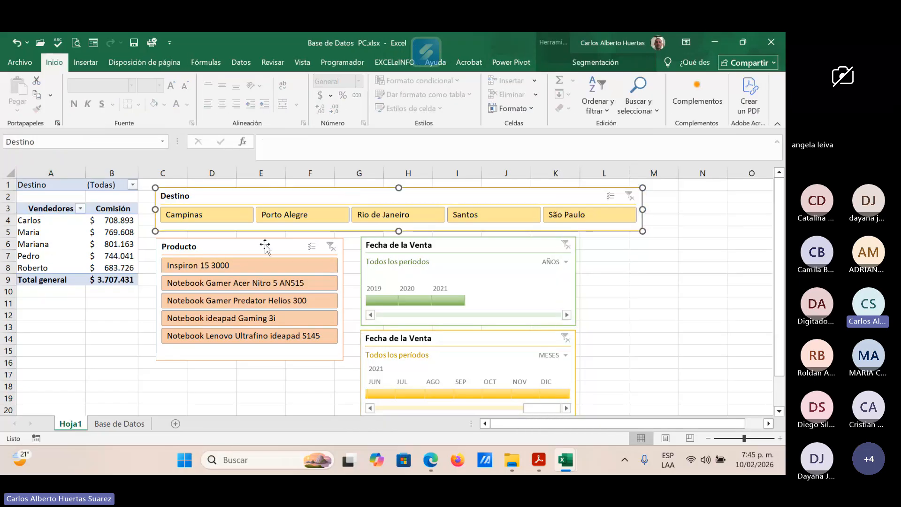
click(265, 247)
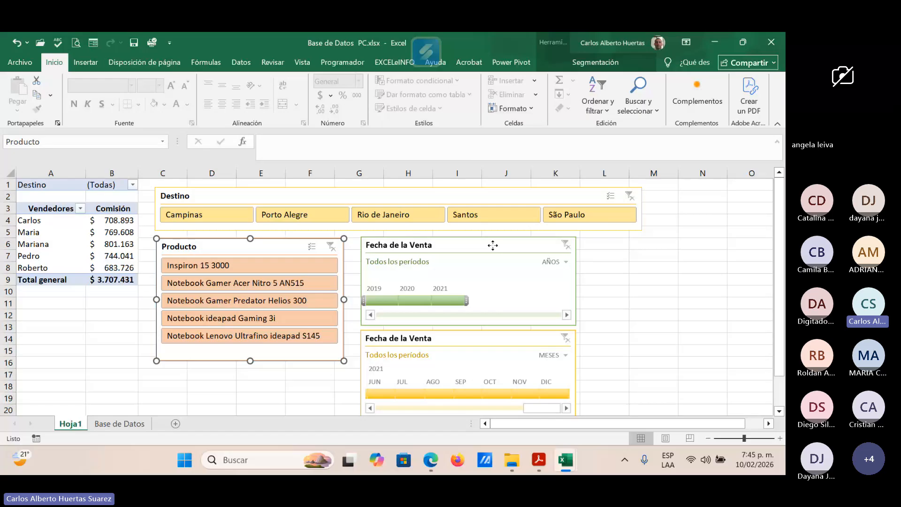
click(492, 336)
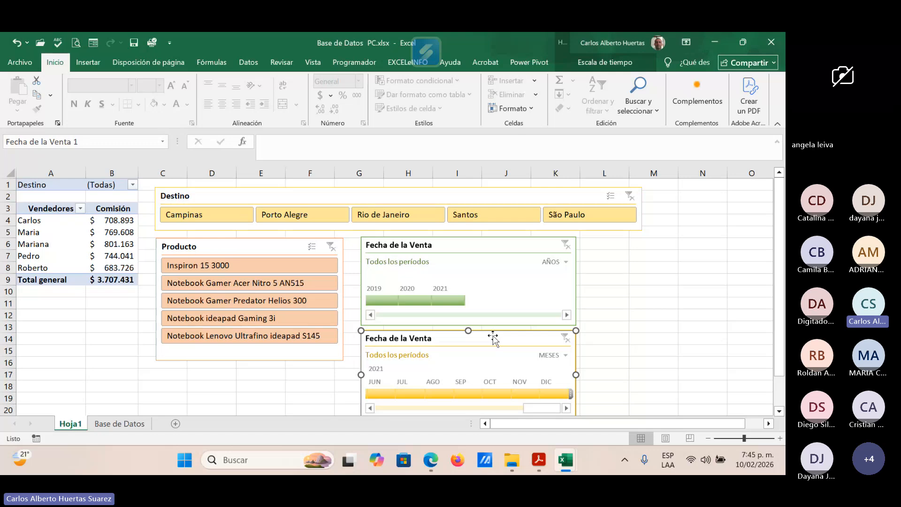
Step: Filter the pivot table by destination São Paulo and products Notebook Gamer Acer Nitro 5 AN515 and Notebook Gamer Predator Helios 300 using the slicers
click(589, 216)
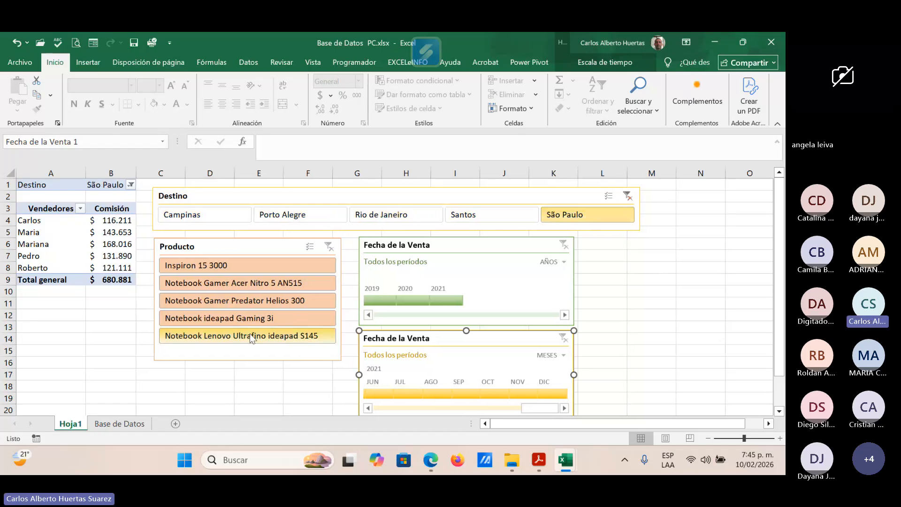
click(223, 283)
ctrl+click(214, 300)
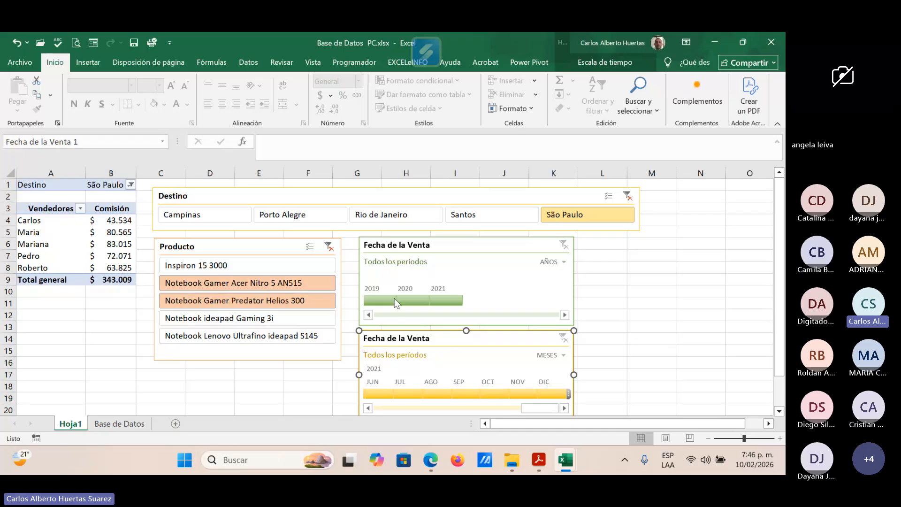
Step: Filter the pivot table to 2019 with the years timeline and narrow it to January through June with the months timeline
click(381, 300)
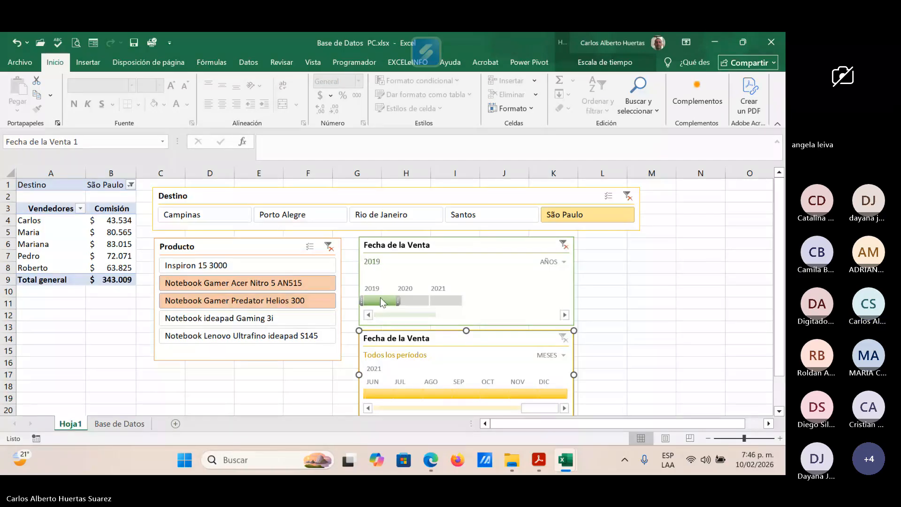
mouse_move(358, 464)
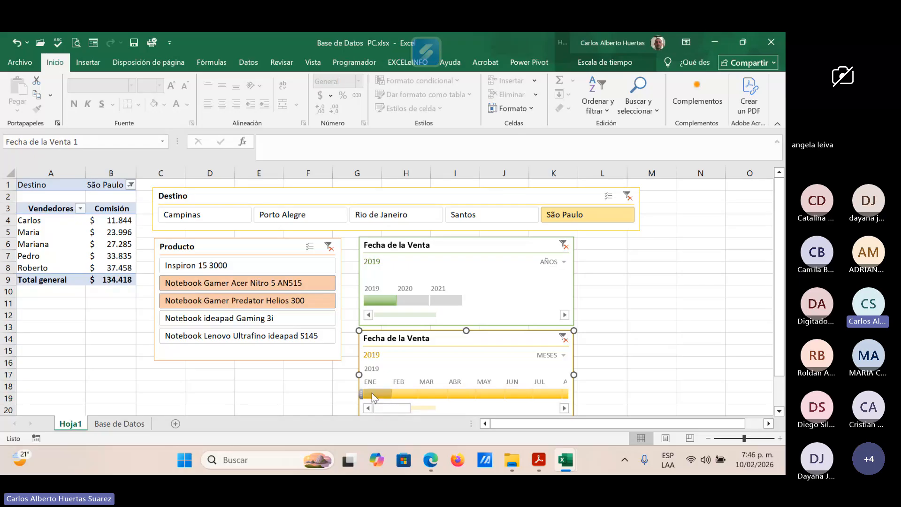
drag(372, 393, 518, 393)
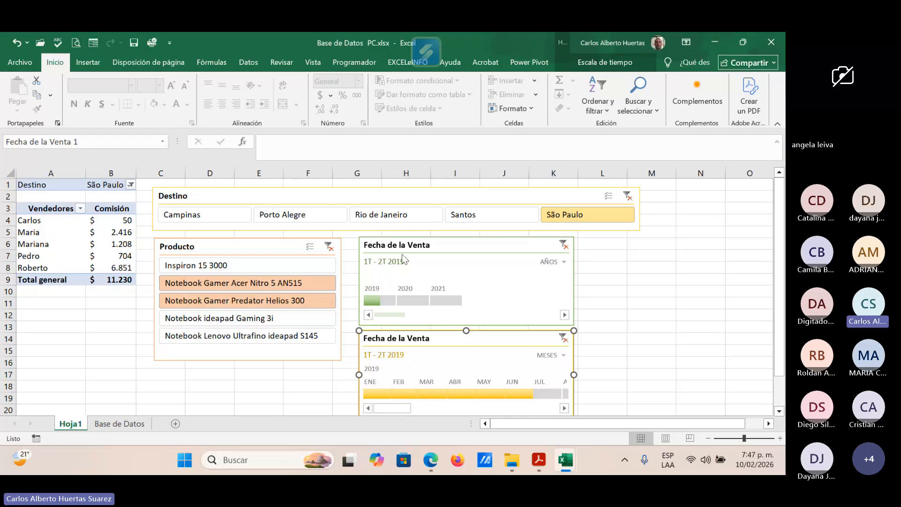
mouse_move(517, 453)
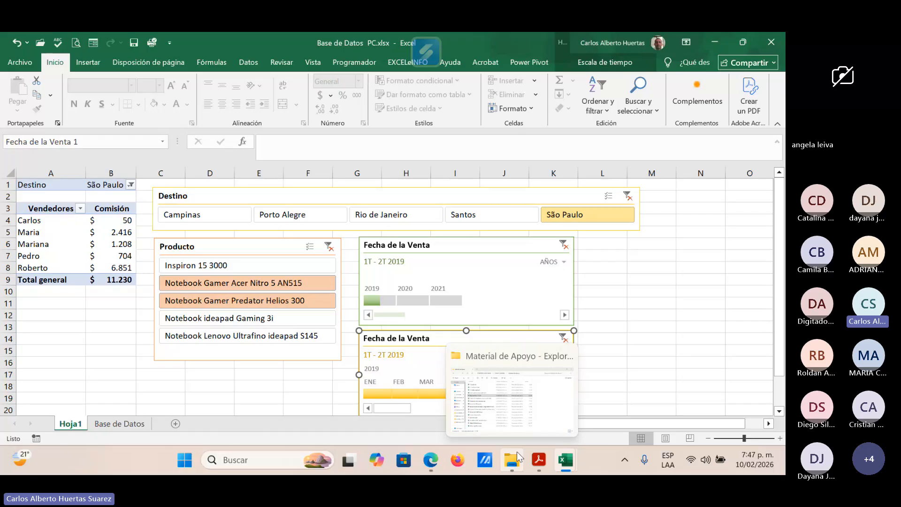
Step: Insert a clustered column (Columnas agrupadas) pivot chart based on the commission-by-seller pivot table
click(54, 213)
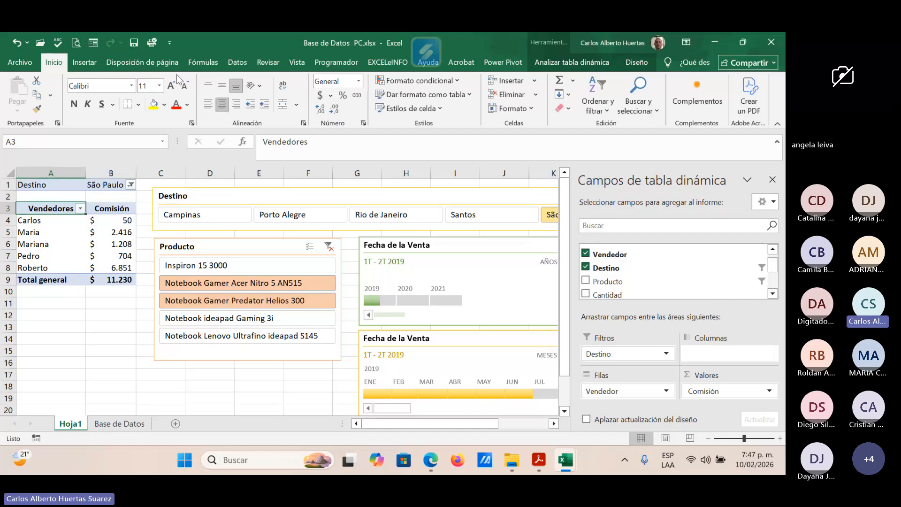
click(86, 64)
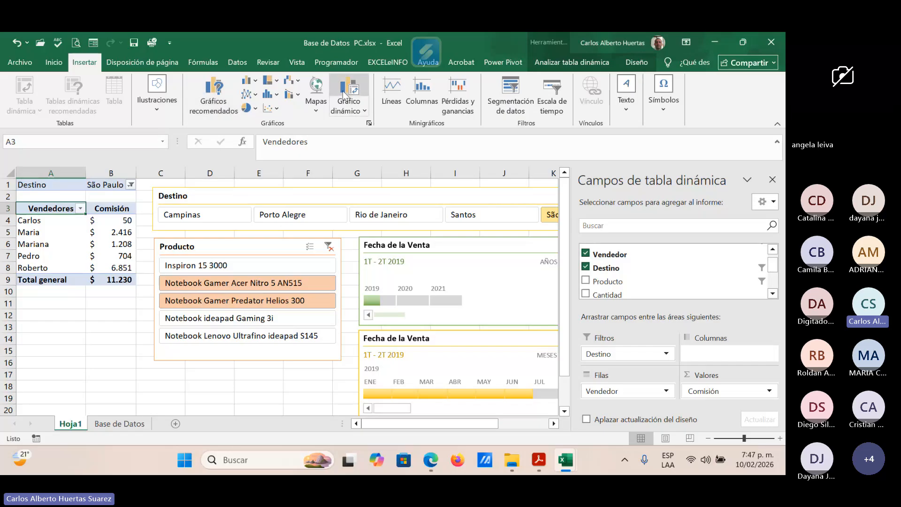
click(364, 106)
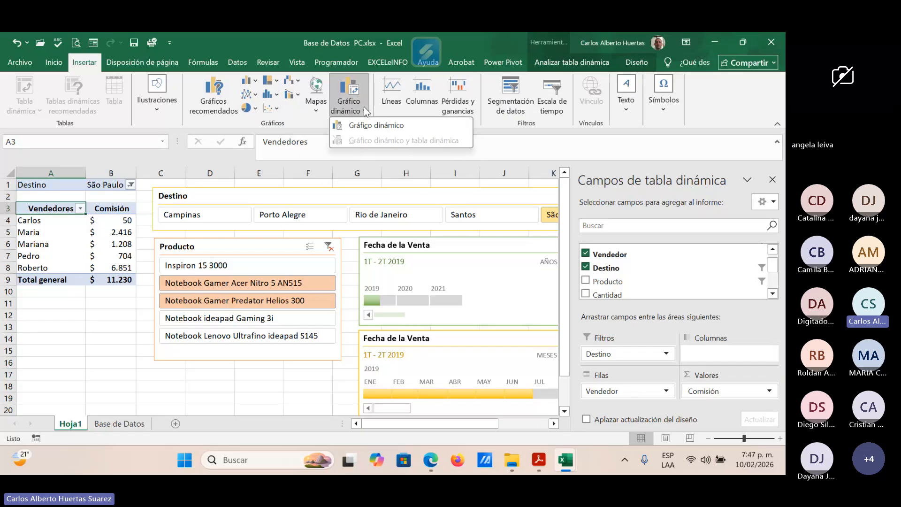
click(364, 125)
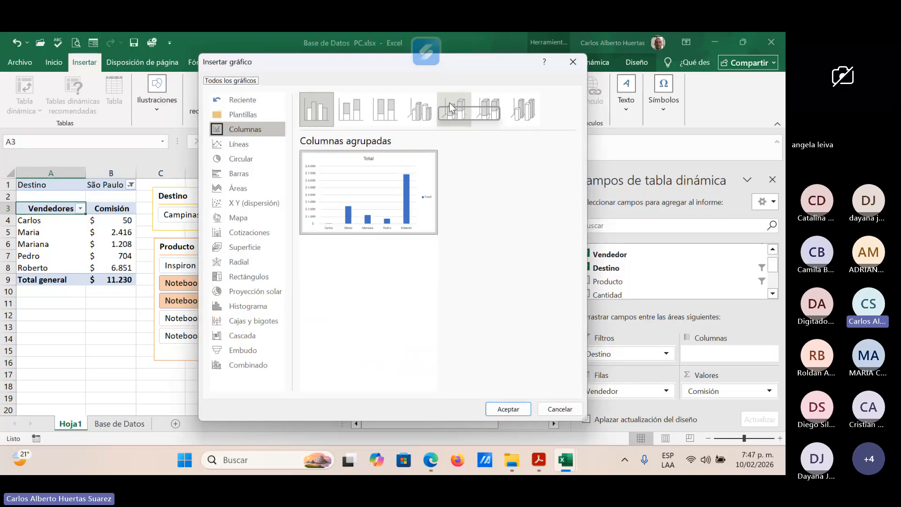
mouse_move(384, 200)
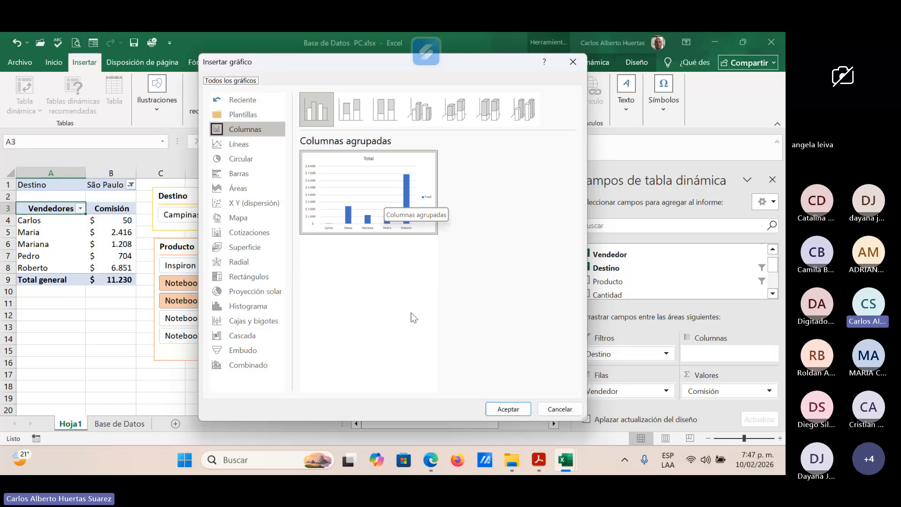
click(517, 407)
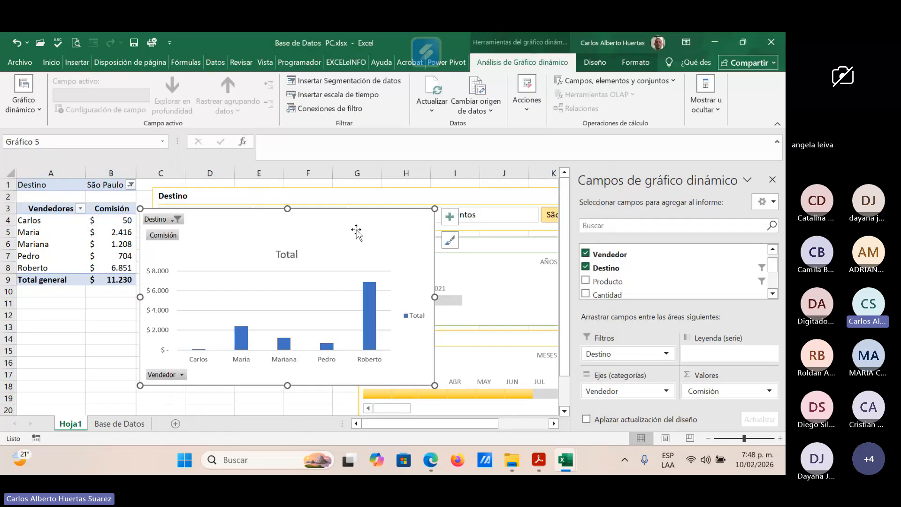
Step: Move the pivot chart below the pivot table, starting around row 11, and look over its columns
drag(356, 230, 257, 318)
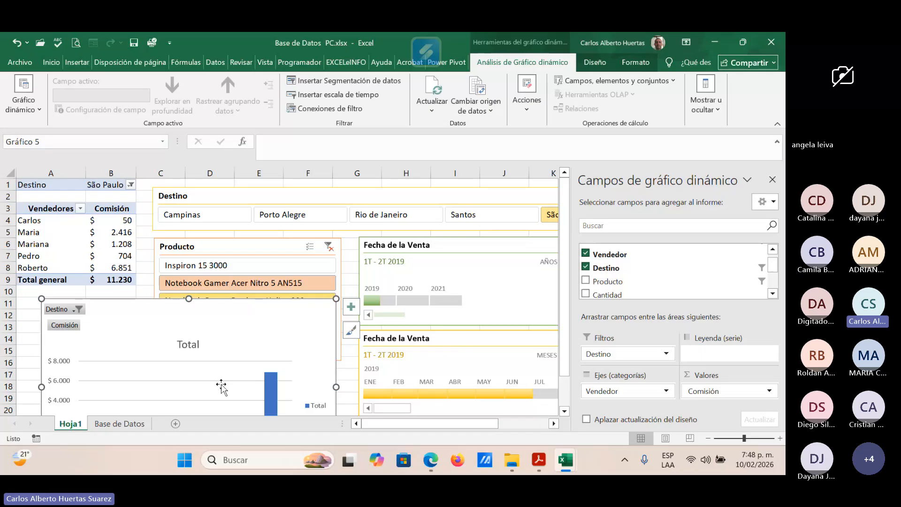
scroll(221, 387, down, 2)
scroll(223, 382, up, 1)
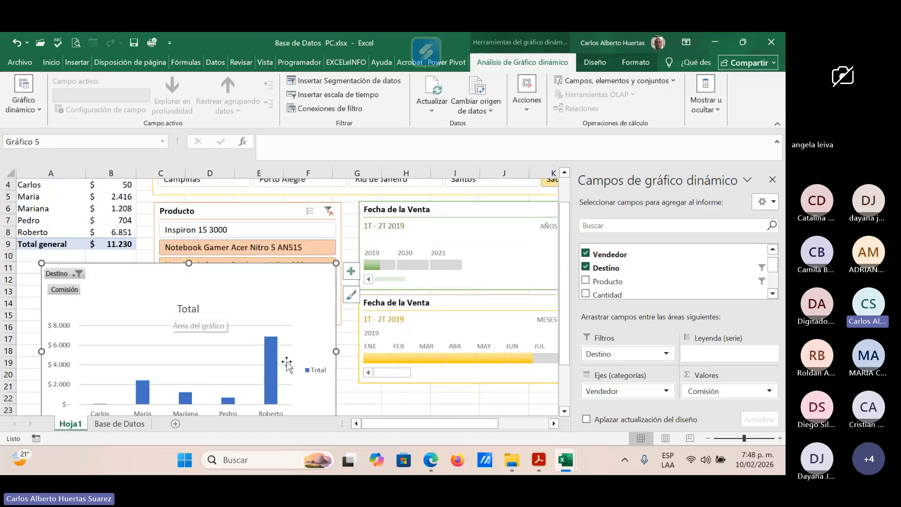
scroll(263, 353, down, 1)
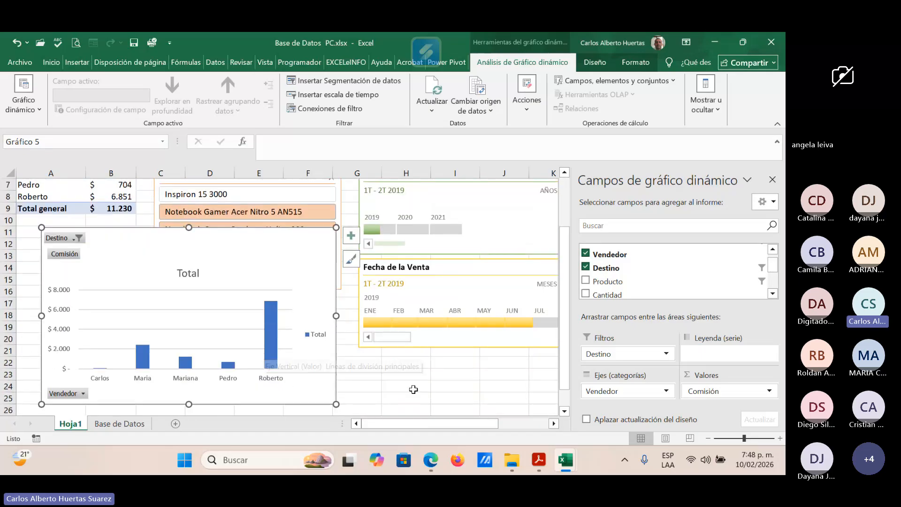
Step: Clear the date filter from the months timeline and the product filter from the Producto slicer
click(466, 267)
click(564, 267)
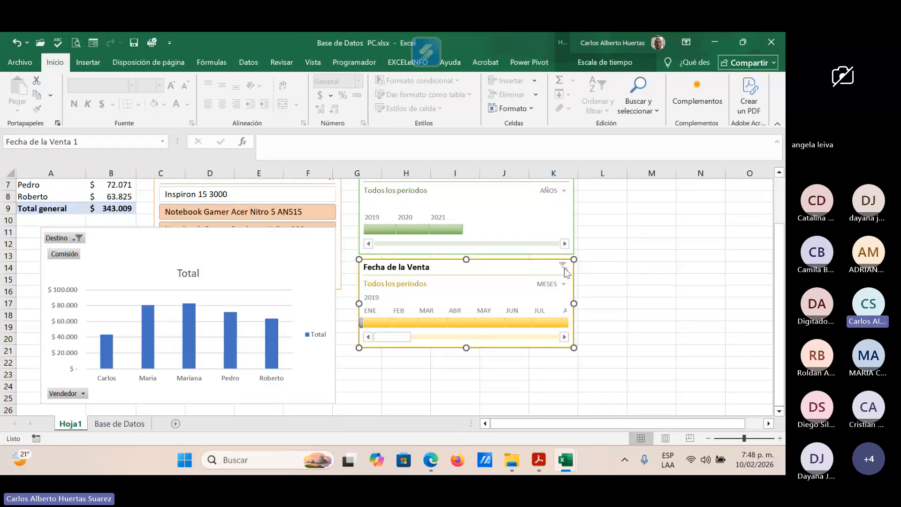
scroll(559, 258, up, 1)
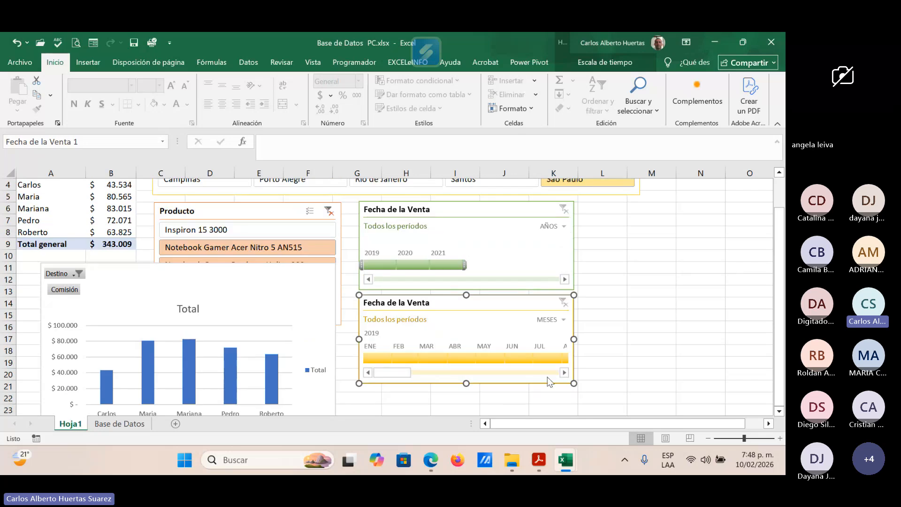
scroll(547, 377, up, 1)
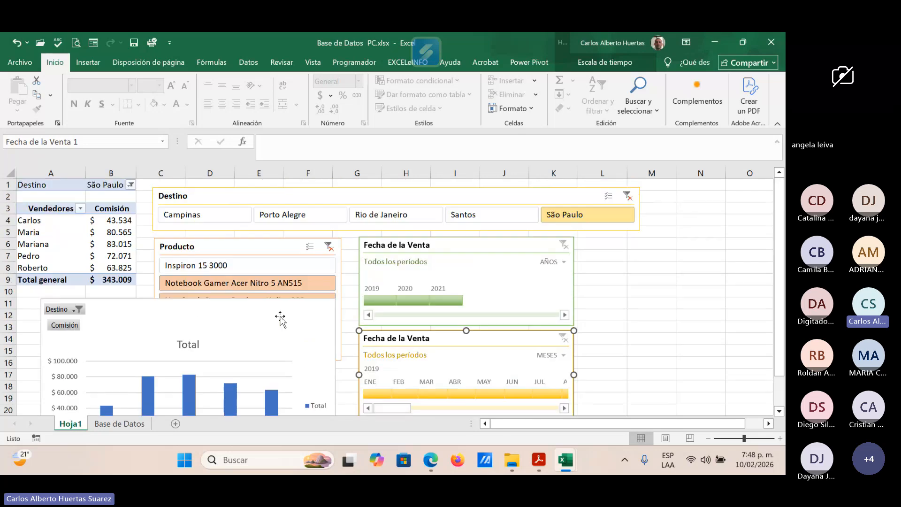
click(328, 246)
scroll(297, 360, down, 1)
scroll(298, 361, up, 1)
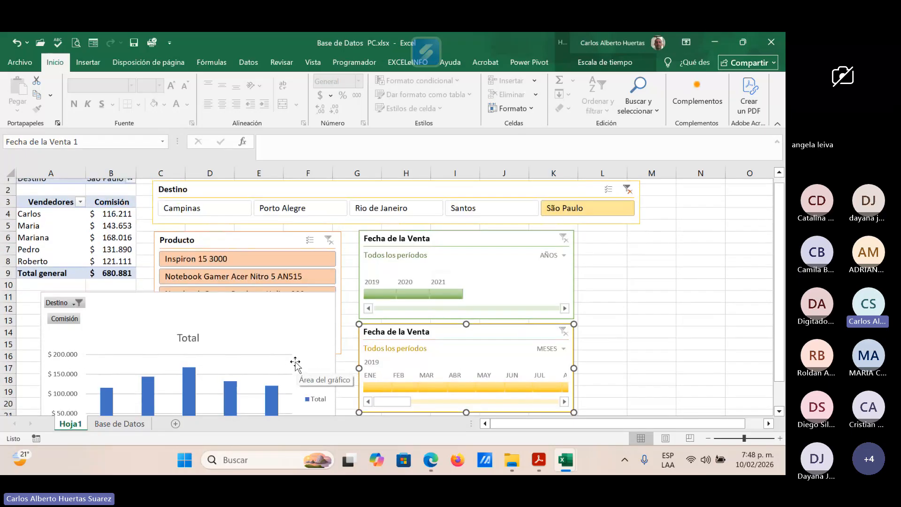
scroll(419, 362, down, 2)
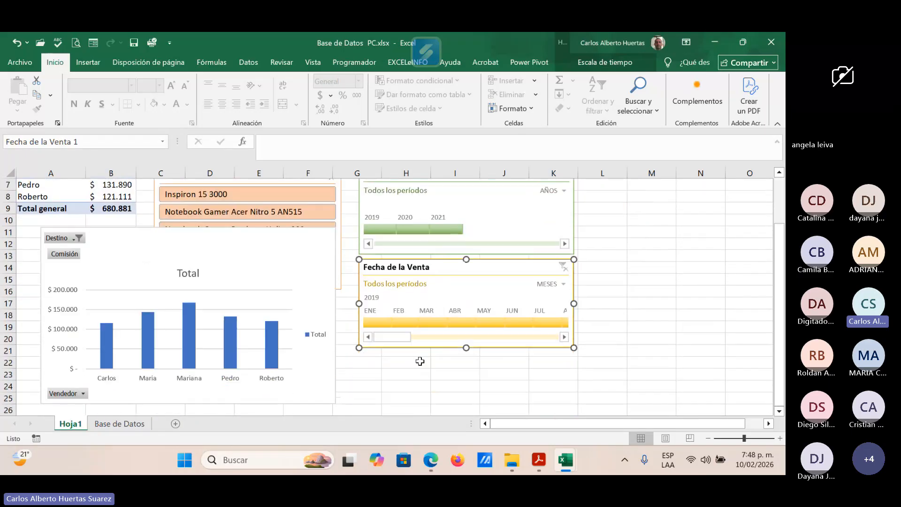
Step: Clear the São Paulo filter from the Destino slicer and review the pivot chart for all destinations
scroll(419, 362, up, 2)
click(629, 194)
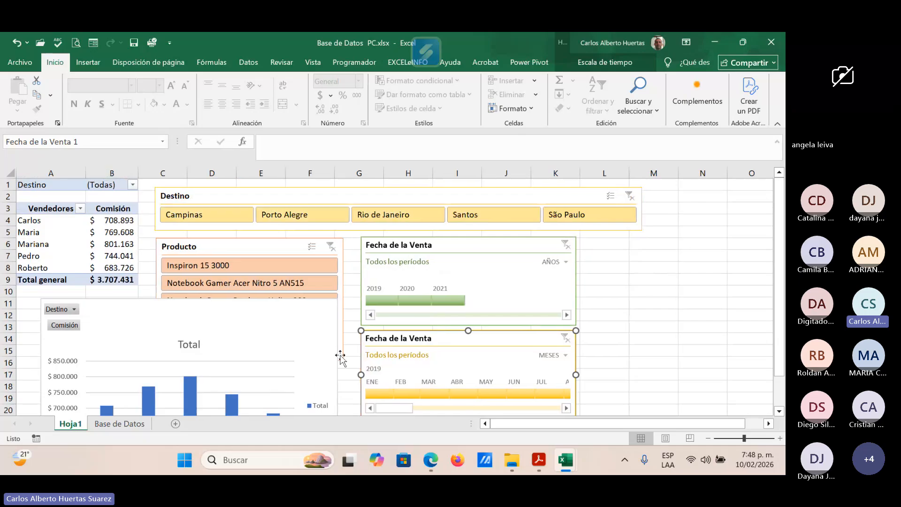
scroll(340, 356, down, 3)
scroll(339, 360, up, 1)
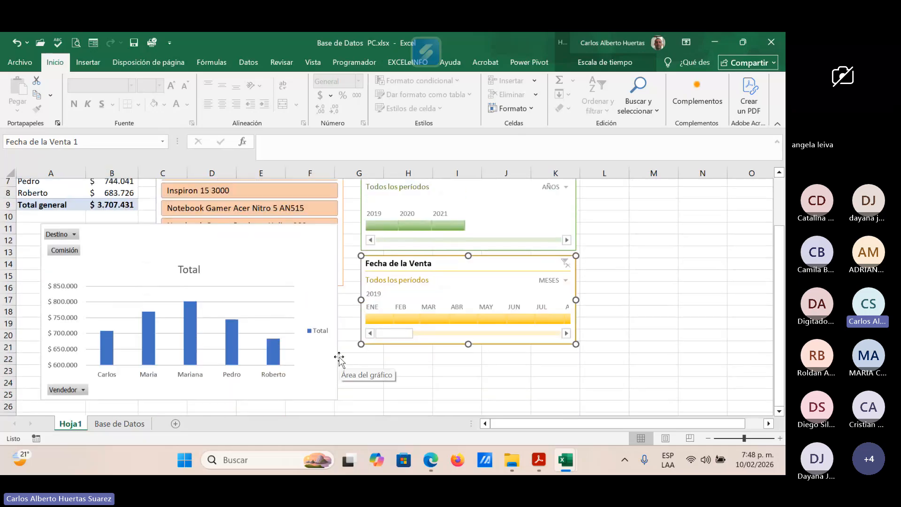
scroll(339, 359, up, 1)
scroll(339, 361, up, 1)
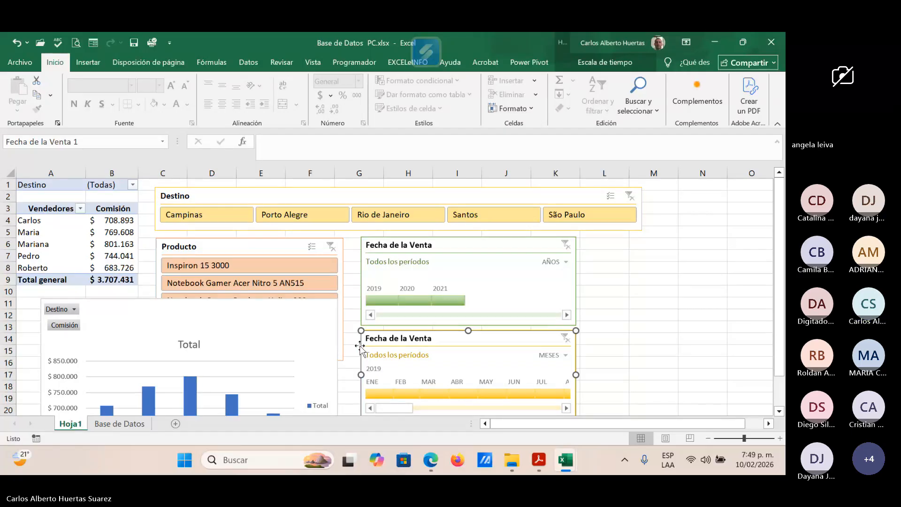
Step: Switch to the Teams meeting in the browser to check the participants, and return to the workbook
mouse_move(434, 460)
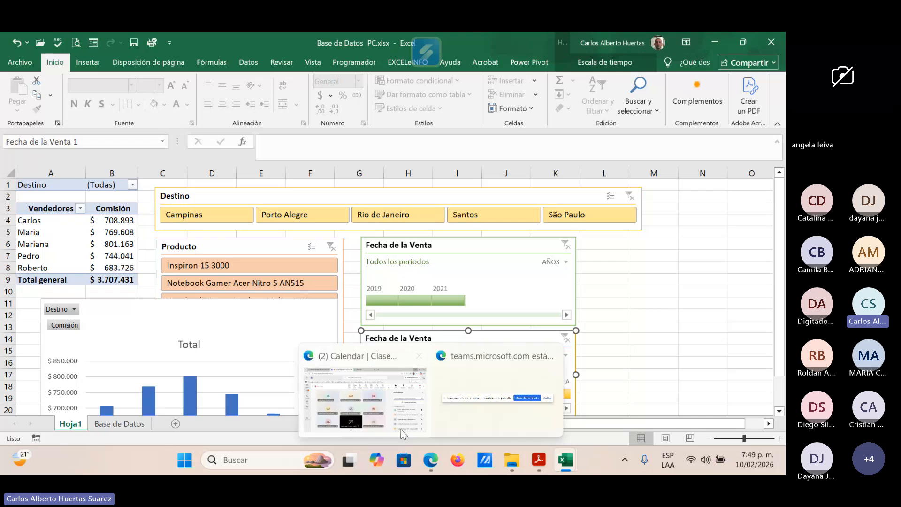
click(388, 412)
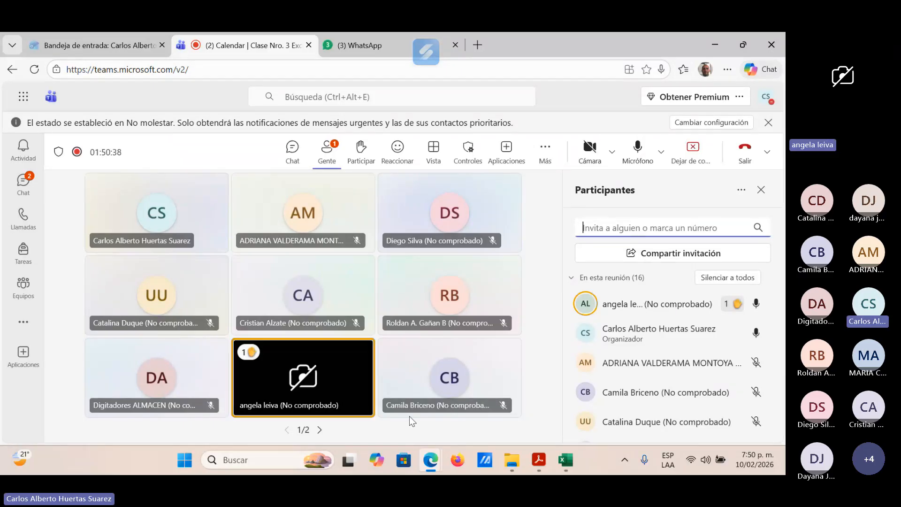
click(716, 44)
Step: Open 3. Prueba Logica.xlsx from the Material de Apoyo folder and look over the Examen de Admisión instructions and table
mouse_move(501, 455)
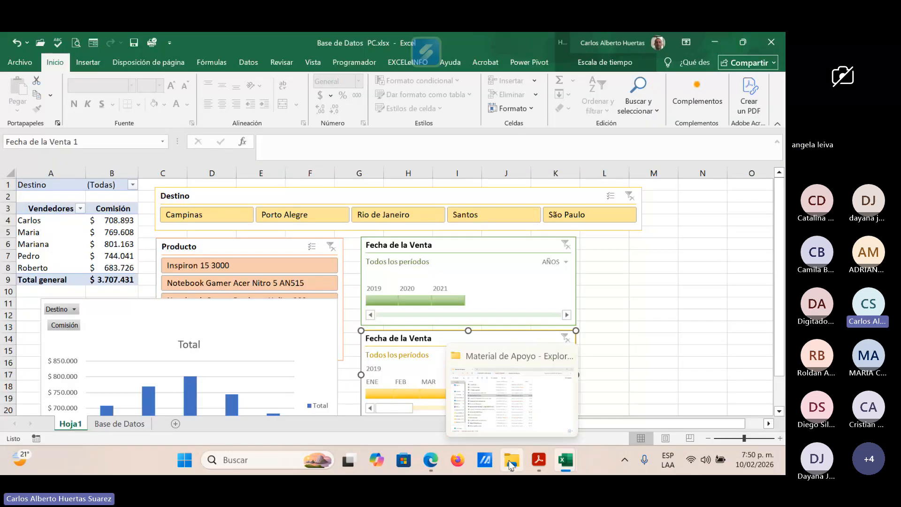
click(500, 407)
double_click(177, 175)
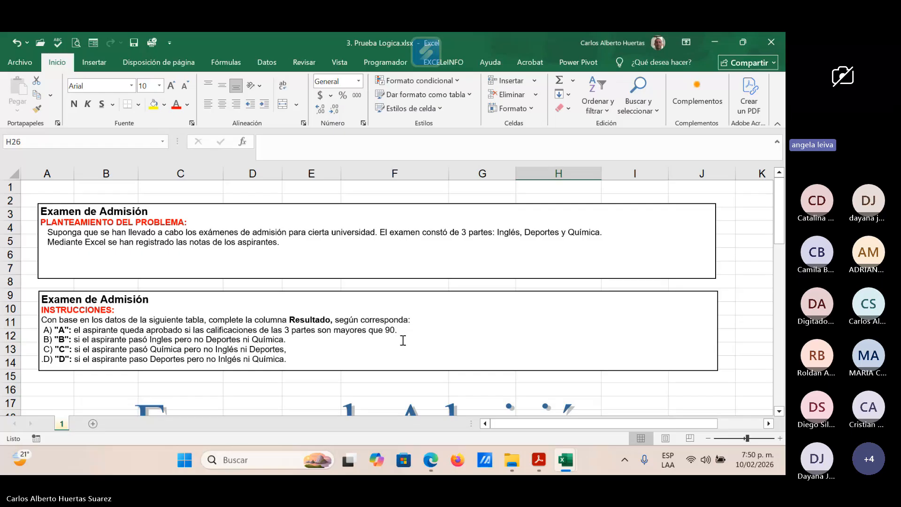
scroll(403, 340, down, 2)
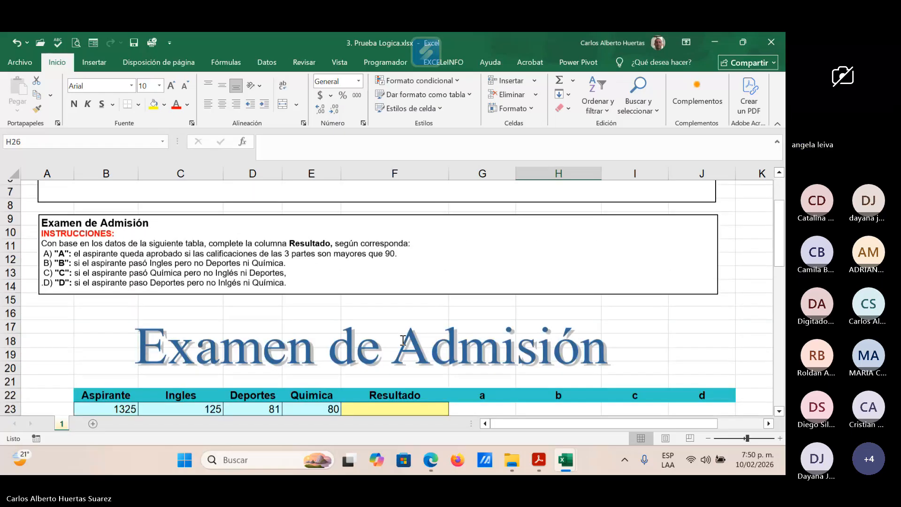
scroll(403, 341, down, 2)
scroll(466, 365, up, 1)
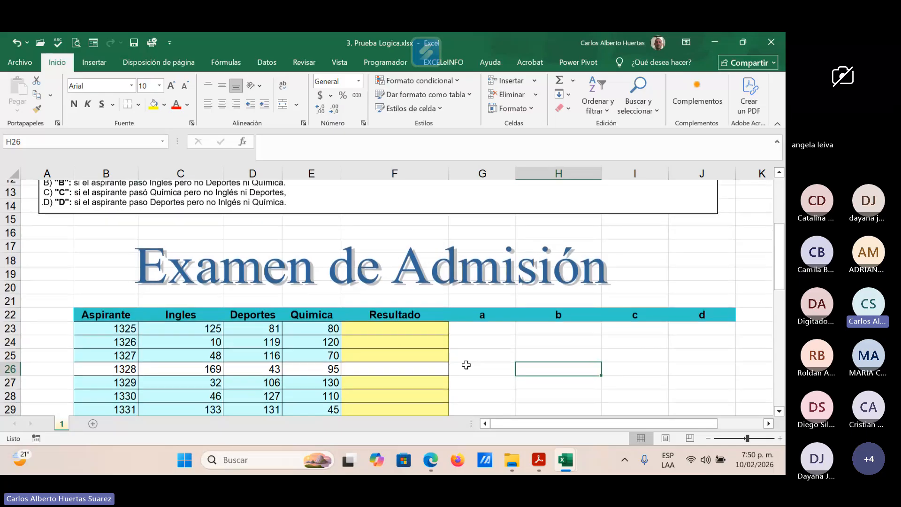
scroll(466, 365, up, 2)
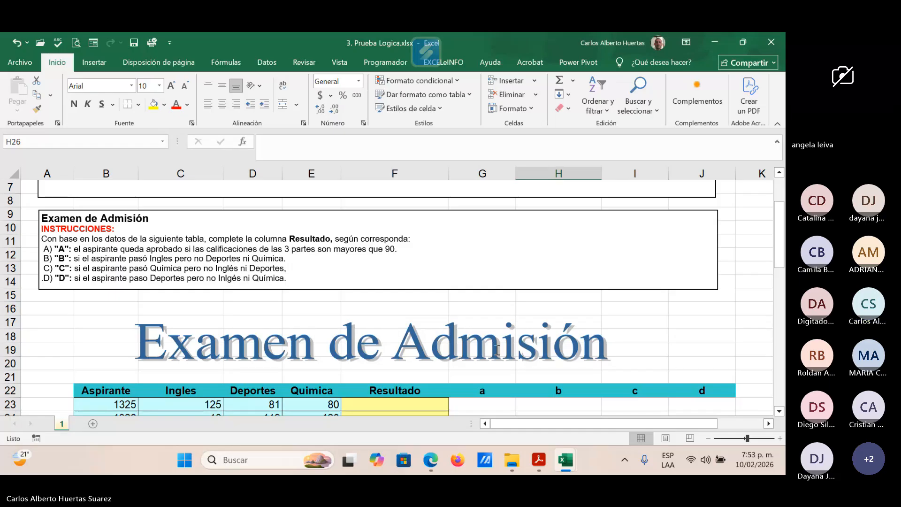
Step: Minimize the Prueba Logica workbook and review the participant list in the Teams meeting
click(715, 41)
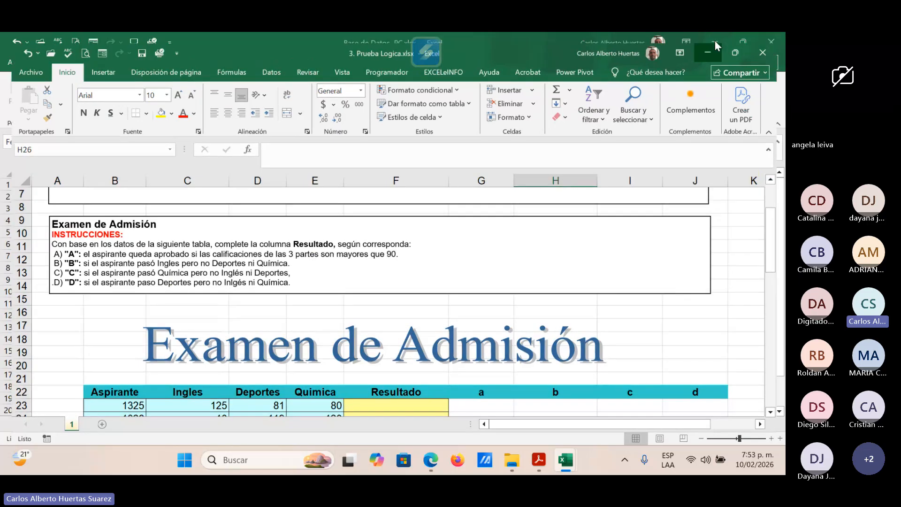
mouse_move(430, 460)
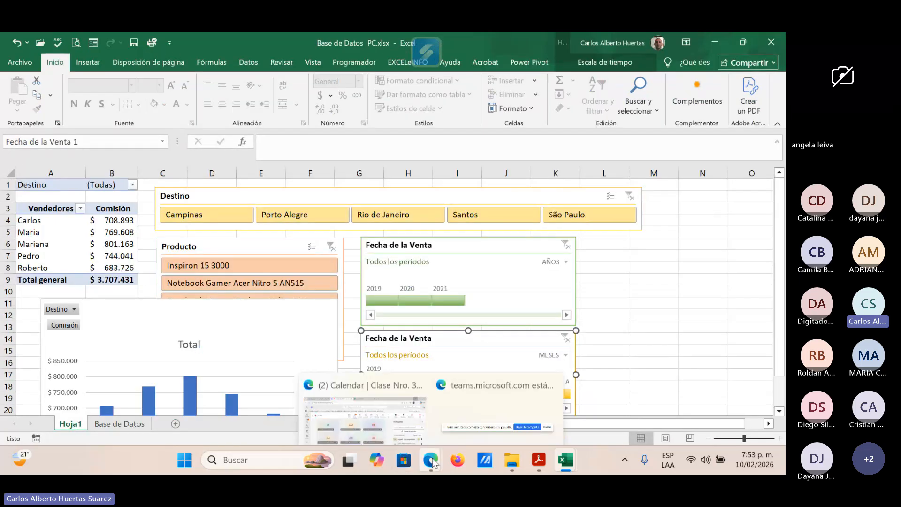
click(383, 413)
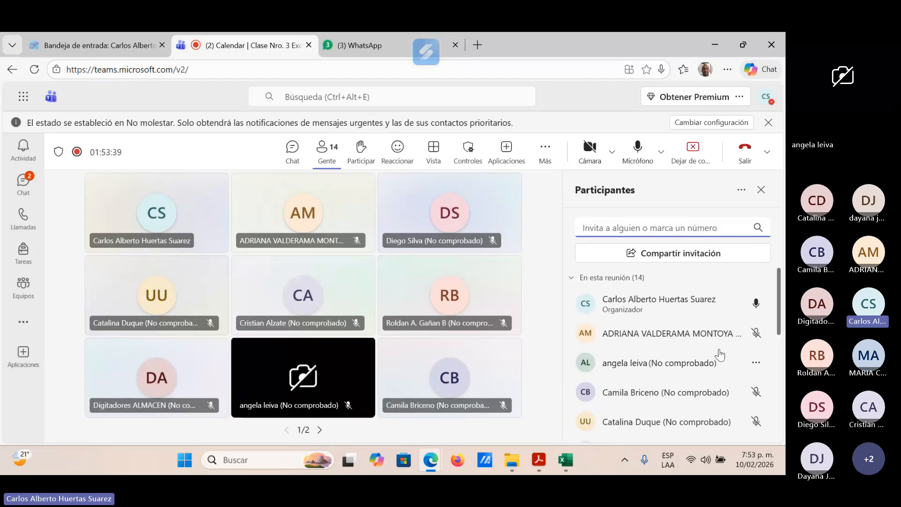
scroll(721, 356, down, 5)
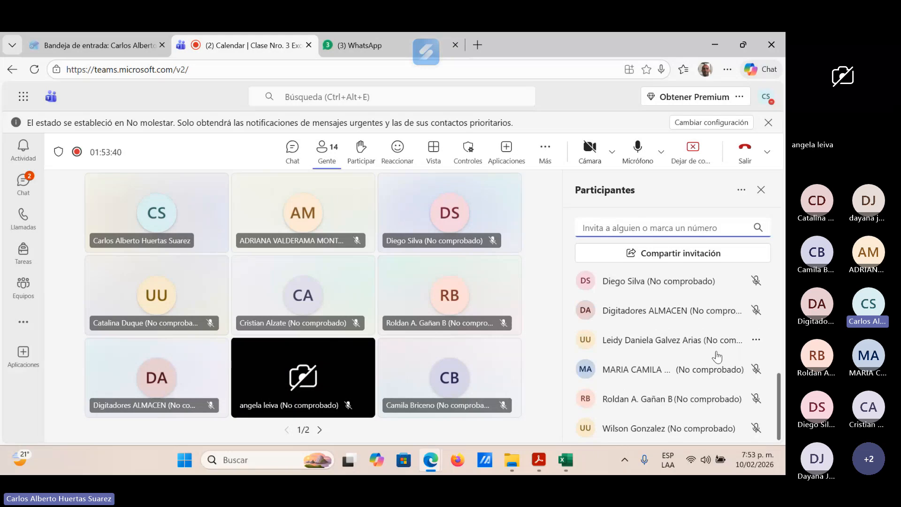
scroll(712, 359, up, 5)
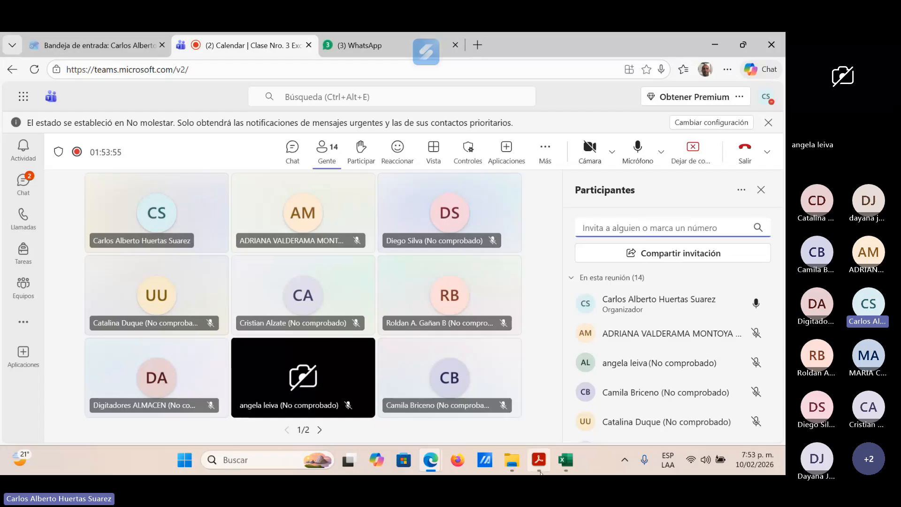
Step: Show the Base de Datos PC.xlsx workbook again in Excel, and minimize it to return to the Teams meeting
mouse_move(567, 461)
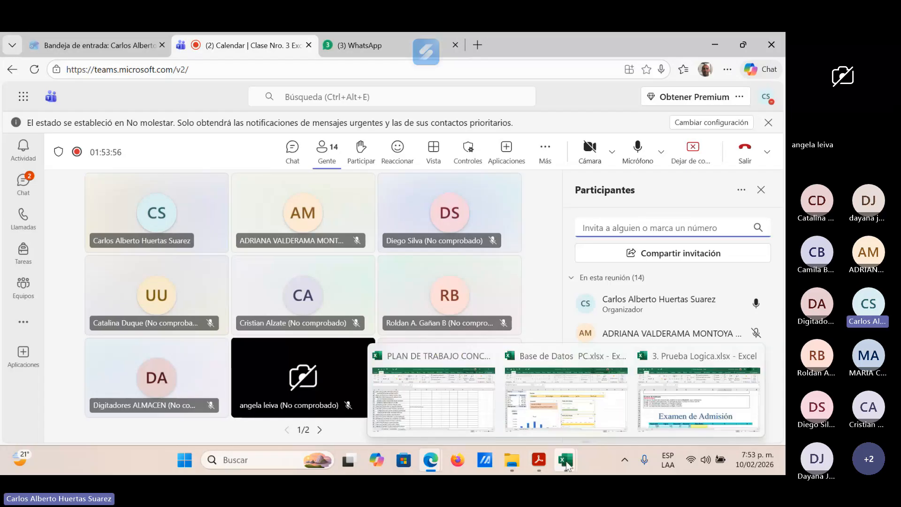
click(617, 422)
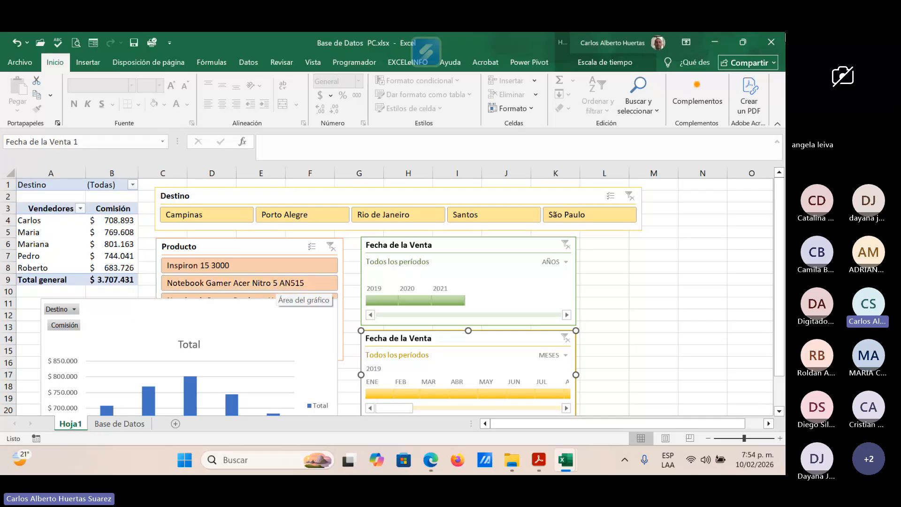
click(725, 42)
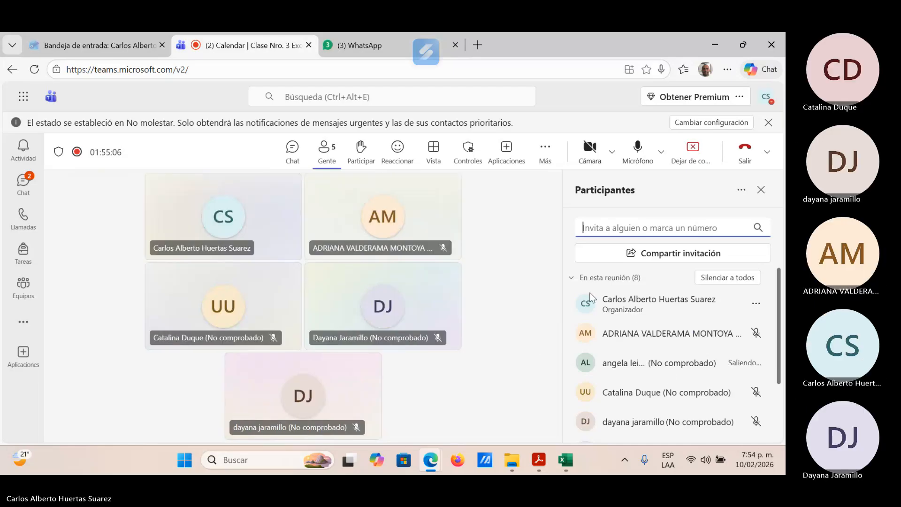
Step: Open the recording and transcription options of the Teams meeting
click(545, 152)
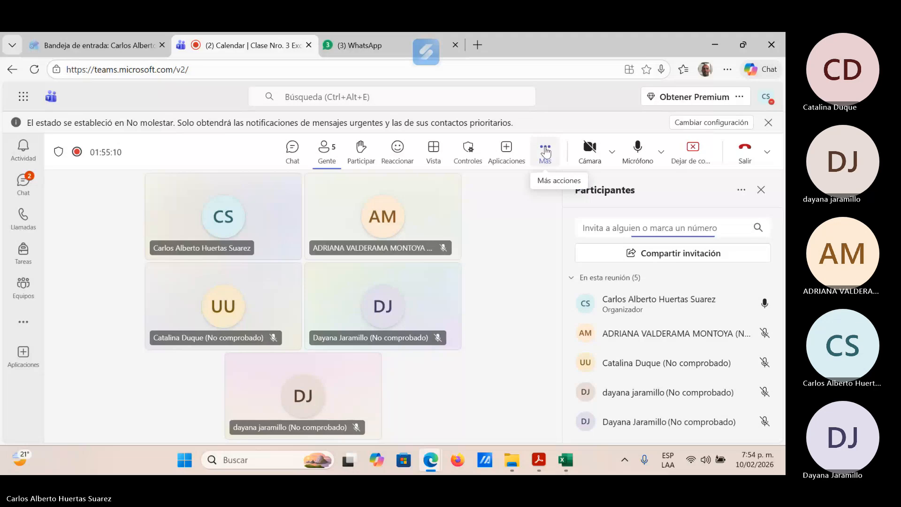
click(545, 152)
mouse_move(577, 190)
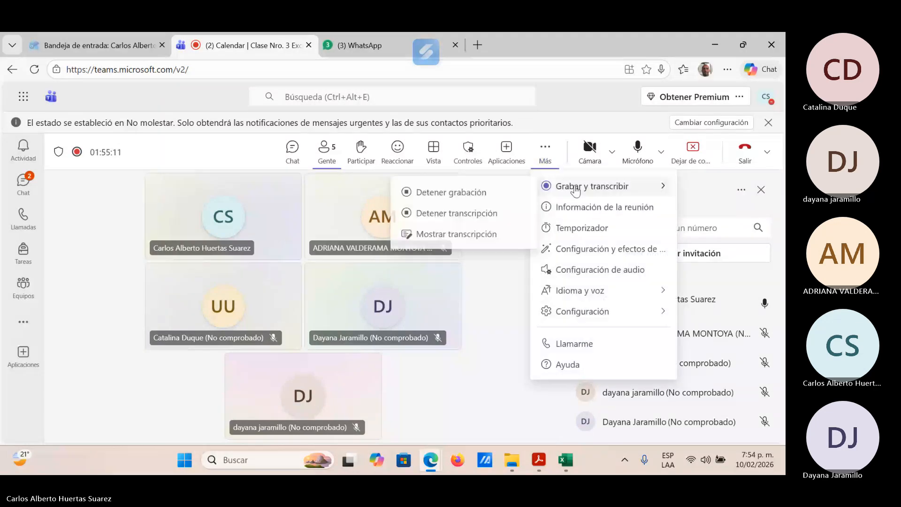